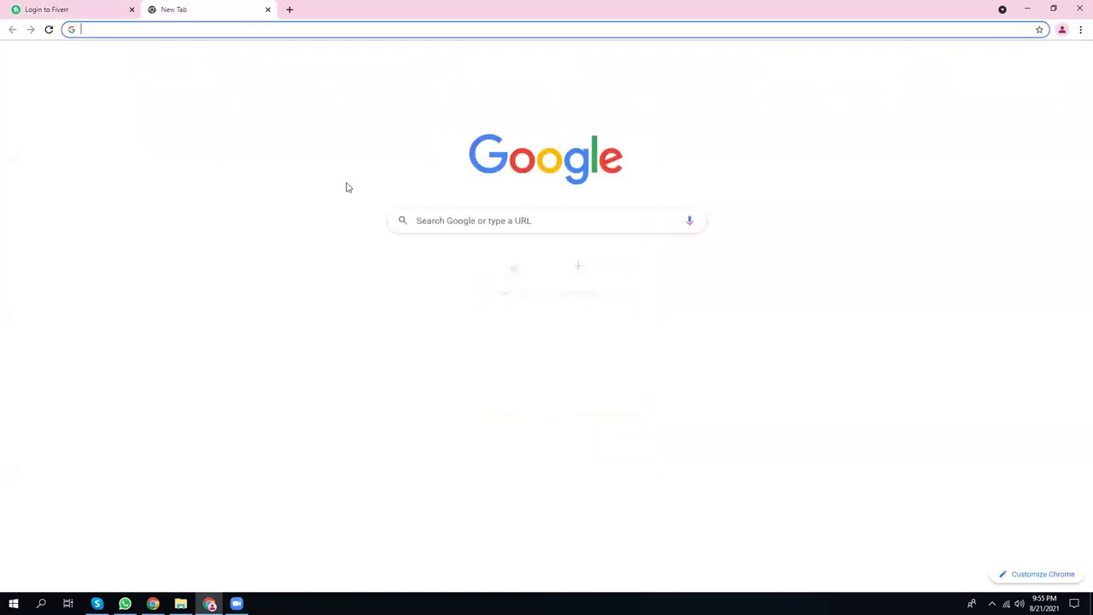
# - Search Google for fiverr and open the Fiverr freelance marketplace home page
pyautogui.write('five')
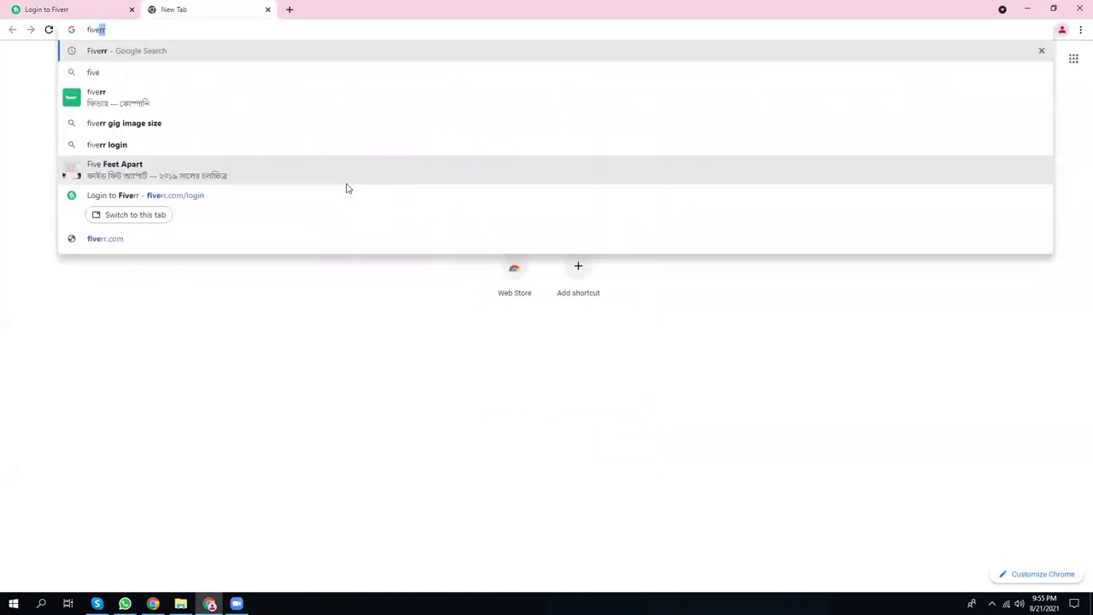
pyautogui.click(146, 101)
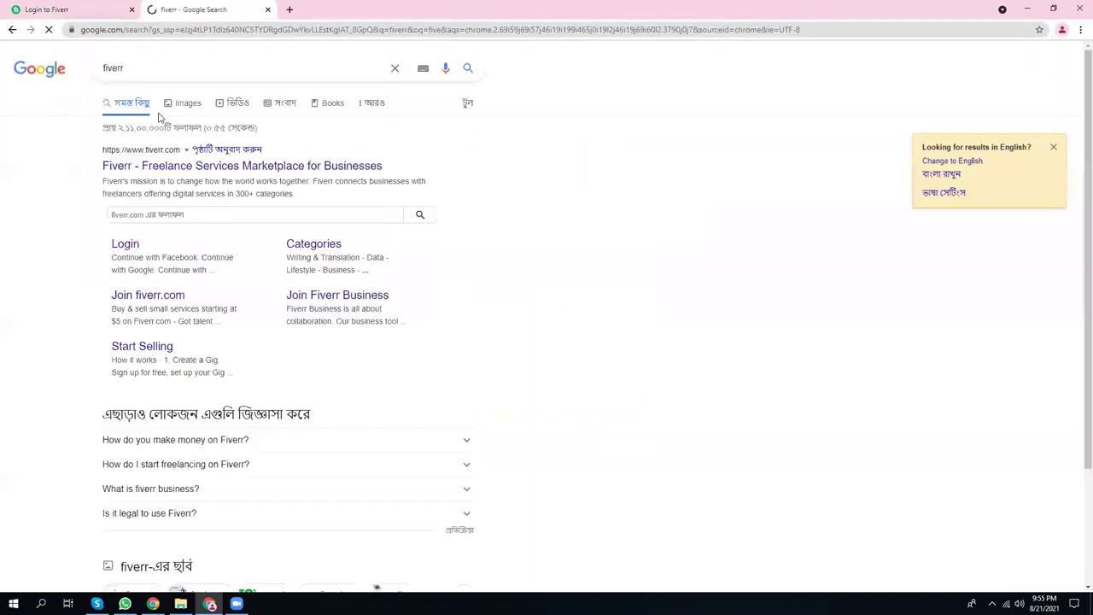
pyautogui.click(233, 169)
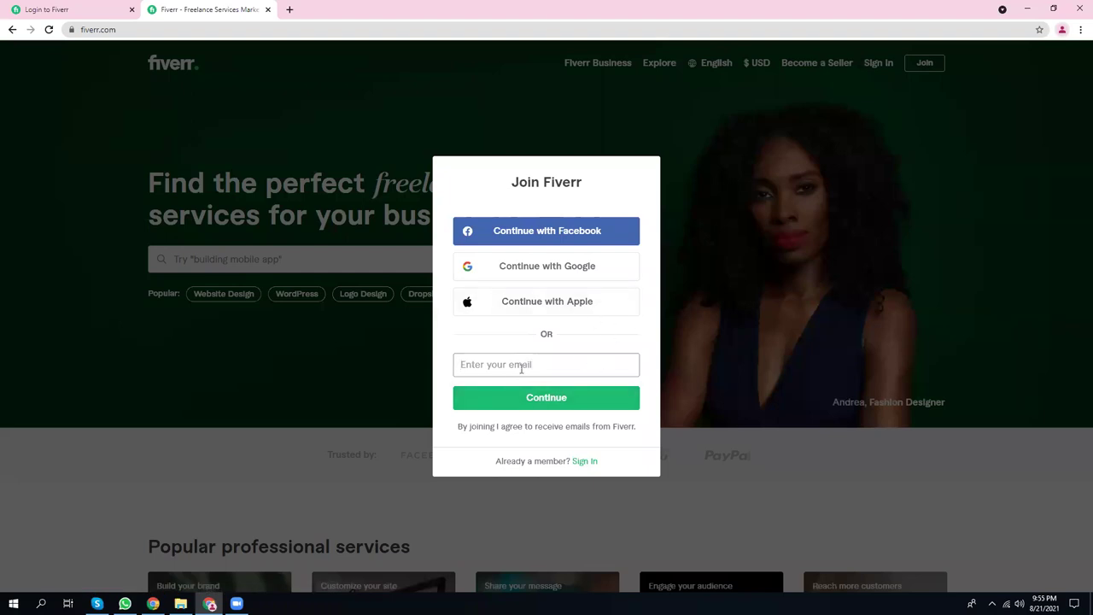
# - Close the Fiverr home page tab and return to the Fiverr login page
pyautogui.click(289, 10)
pyautogui.click(403, 10)
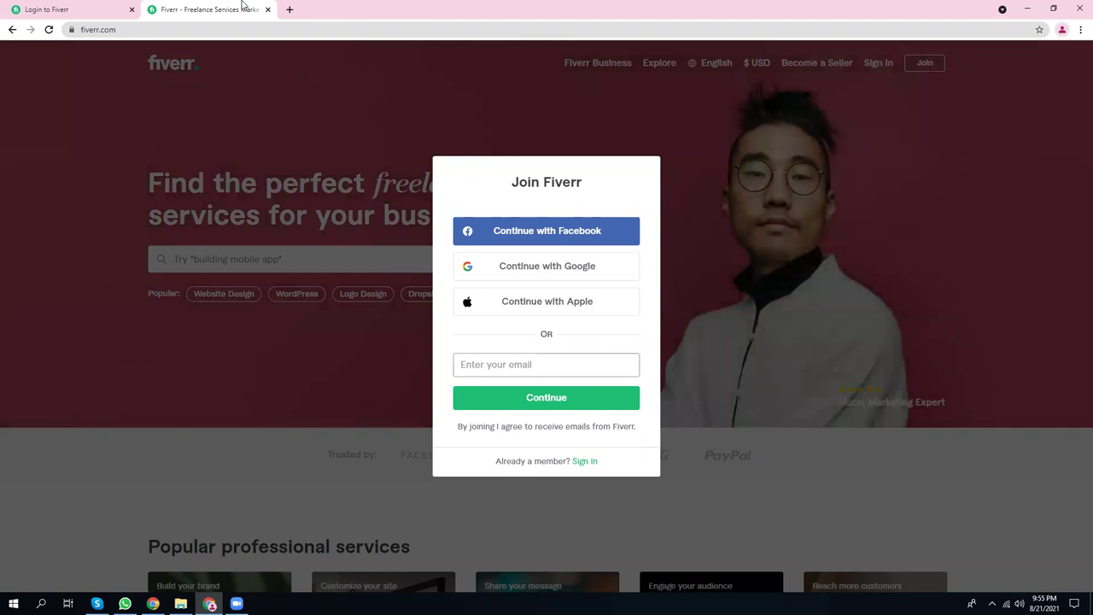
pyautogui.click(268, 9)
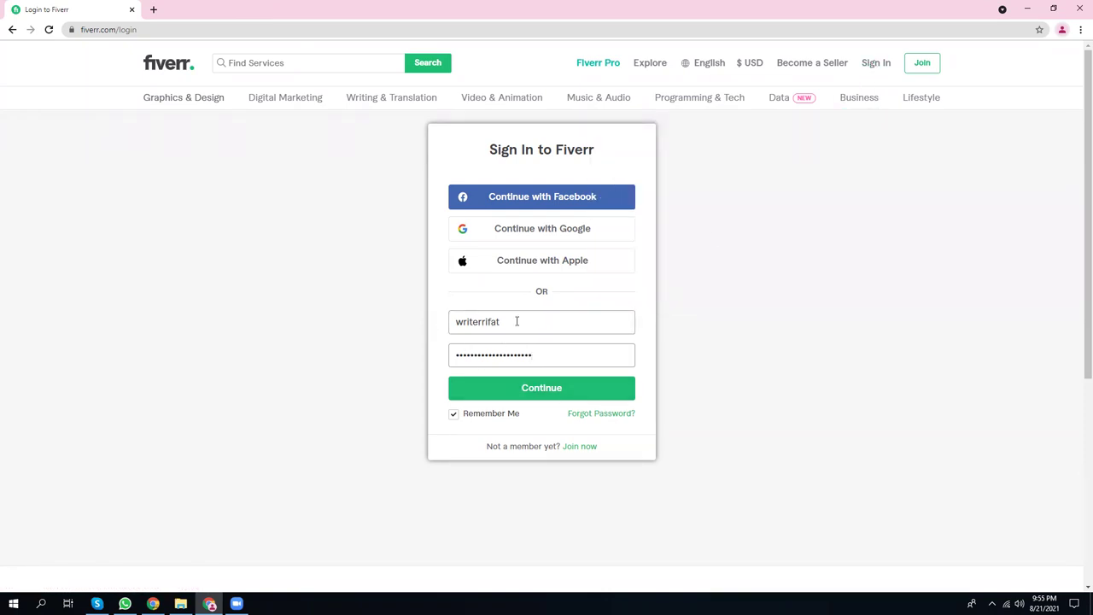
# - Try to sign in to Fiverr with the prefilled credentials, replacing the username with the account's email from the Mine_Information document
pyautogui.click(540, 393)
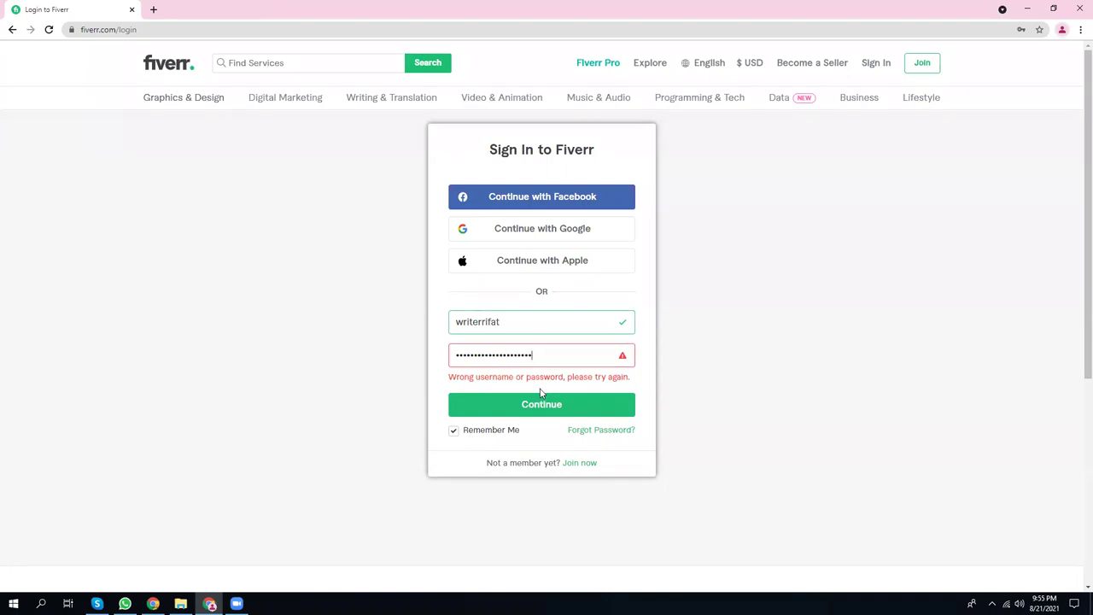
pyautogui.click(540, 326)
pyautogui.moveTo(208, 604)
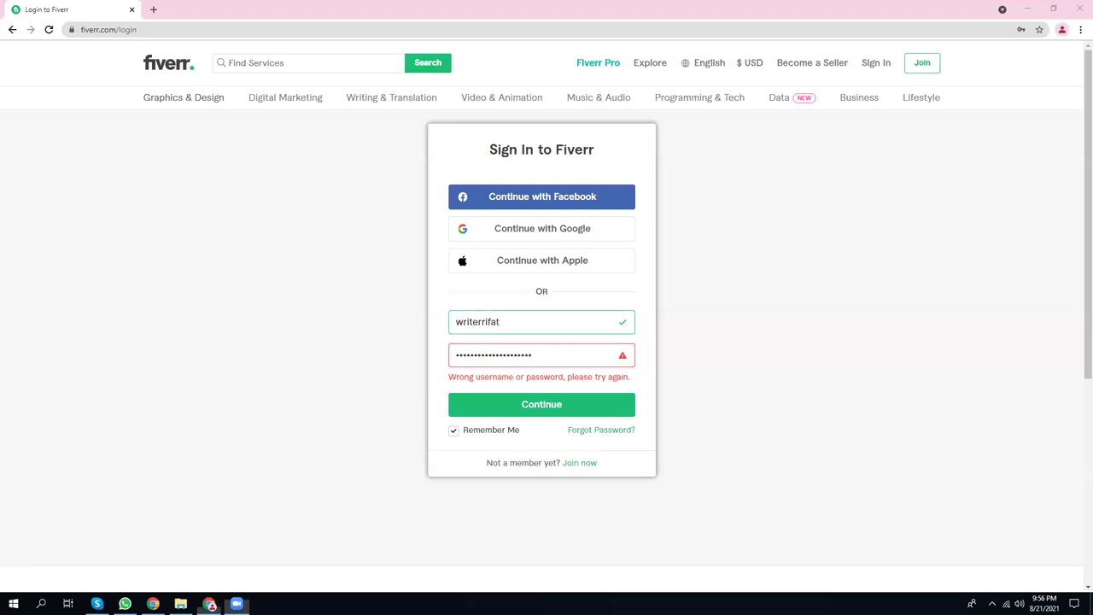
pyautogui.click(210, 604)
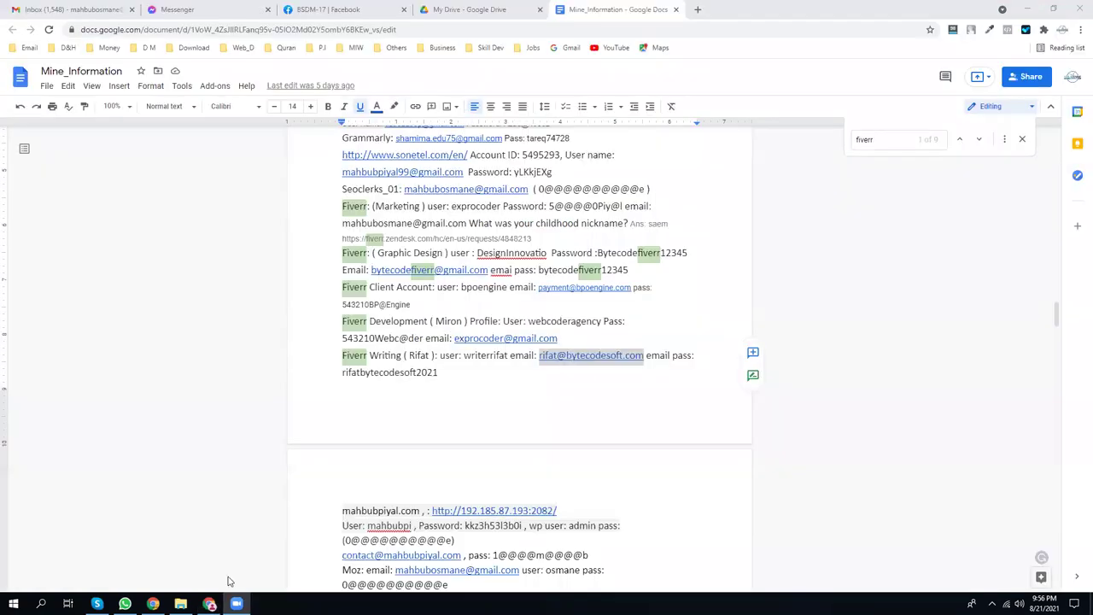
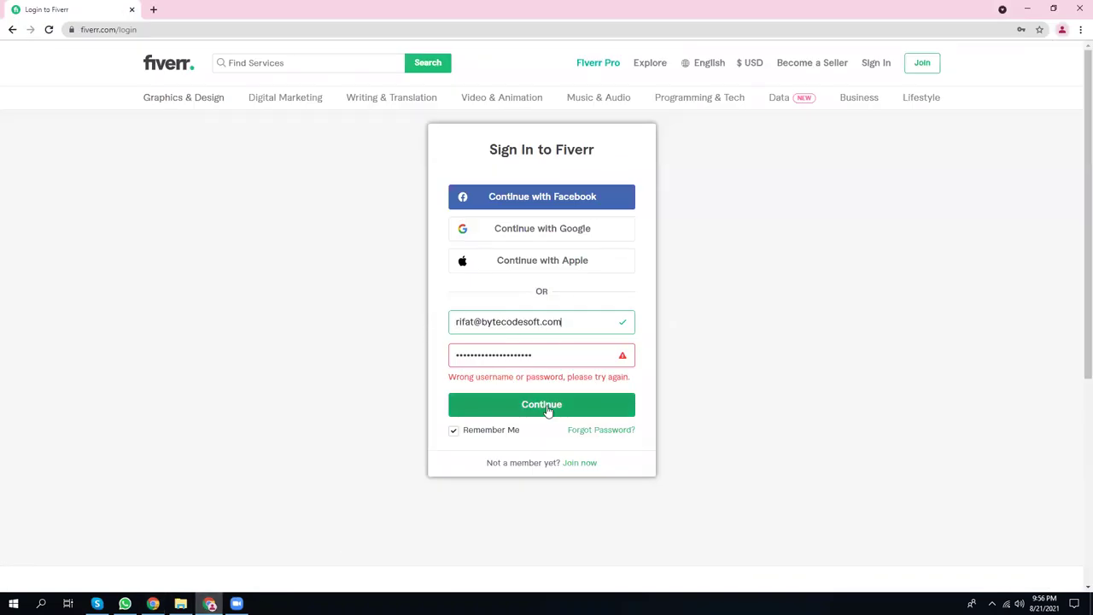
pyautogui.click(547, 408)
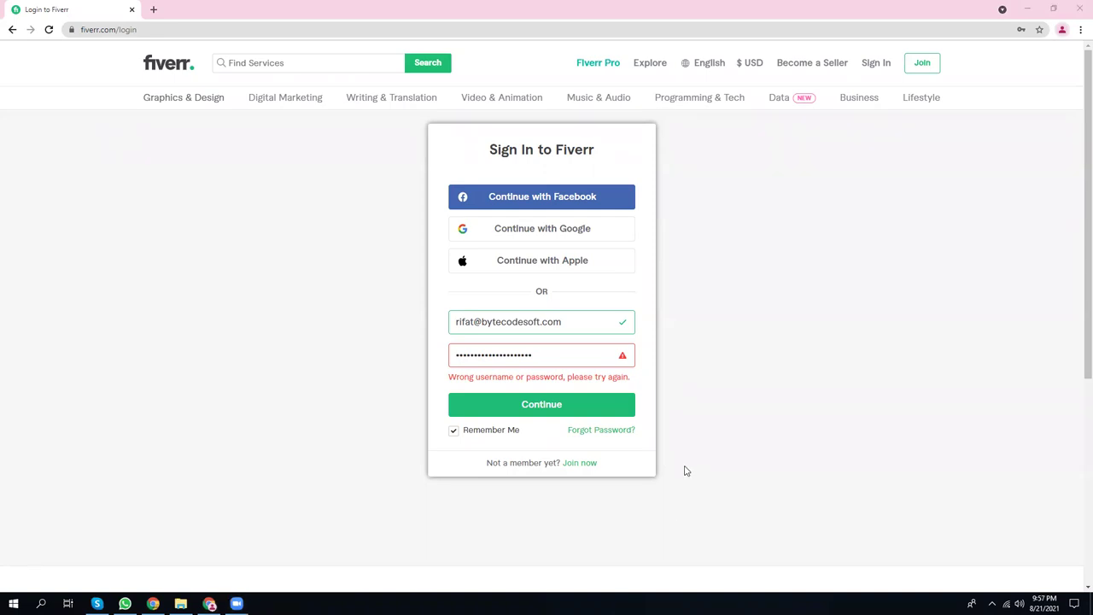
# - Bring up the Mine_Information document in the other Chrome window and go to My Drive
pyautogui.click(209, 604)
pyautogui.click(153, 604)
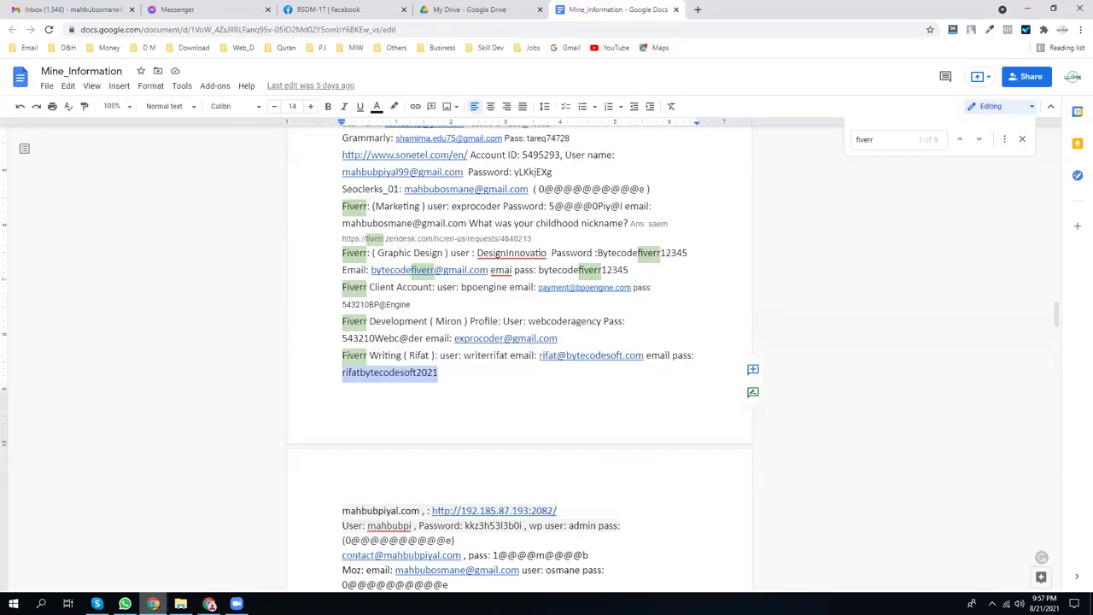
pyautogui.click(424, 7)
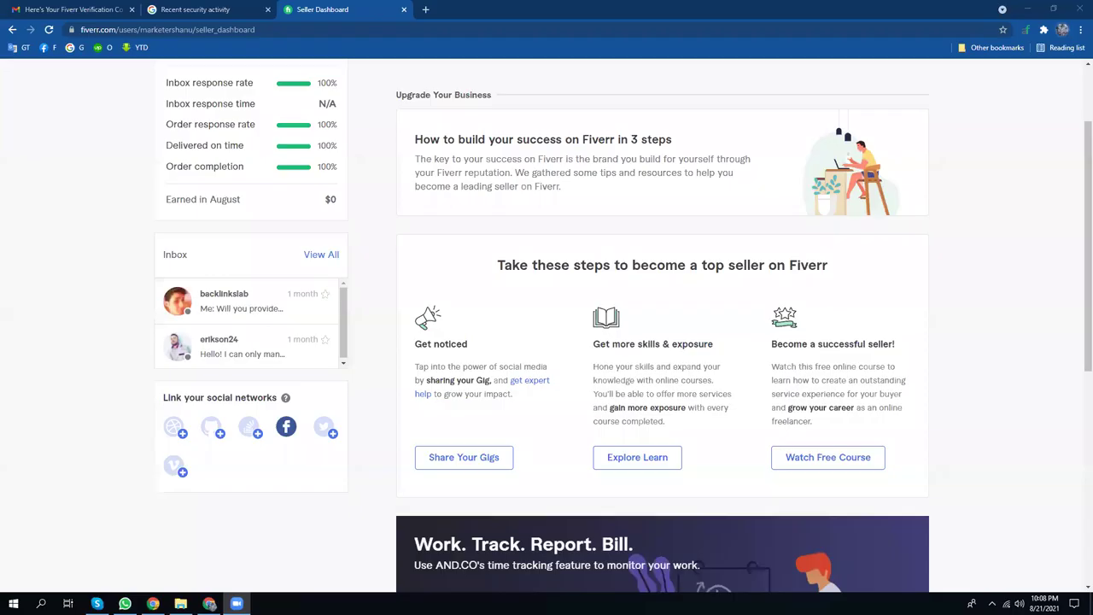
# - Close the Google Account page about recent security activity and return to the Fiverr seller dashboard
pyautogui.click(227, 8)
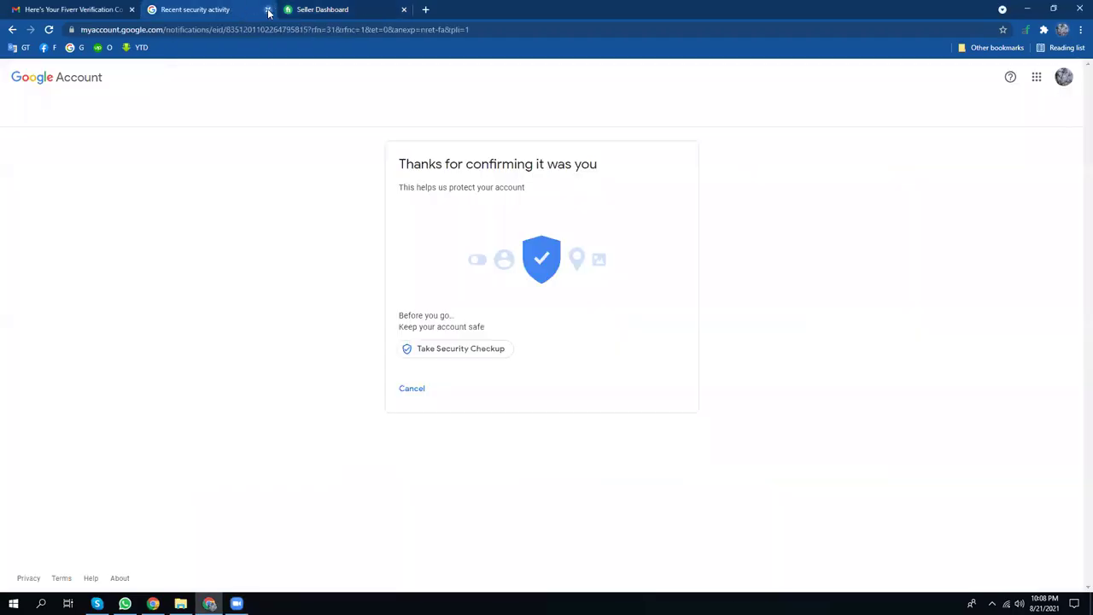
pyautogui.click(268, 10)
# - Examine the Fiverr seller dashboard, including the response rates, active orders, inbox, social networks and top-seller steps
pyautogui.scroll(2, 188, 210)
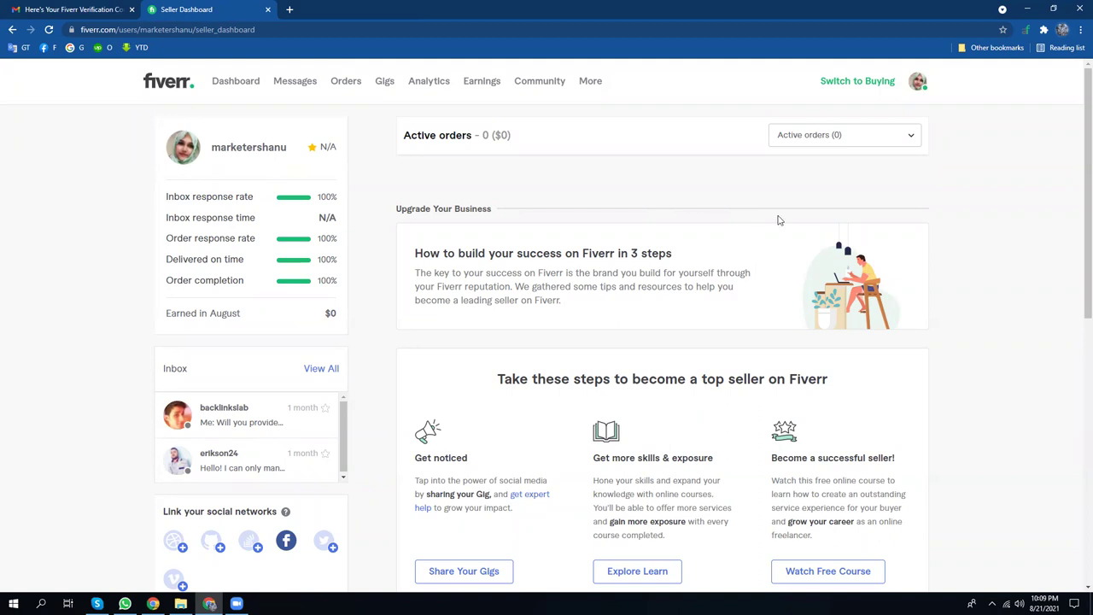
pyautogui.scroll(-3, 654, 407)
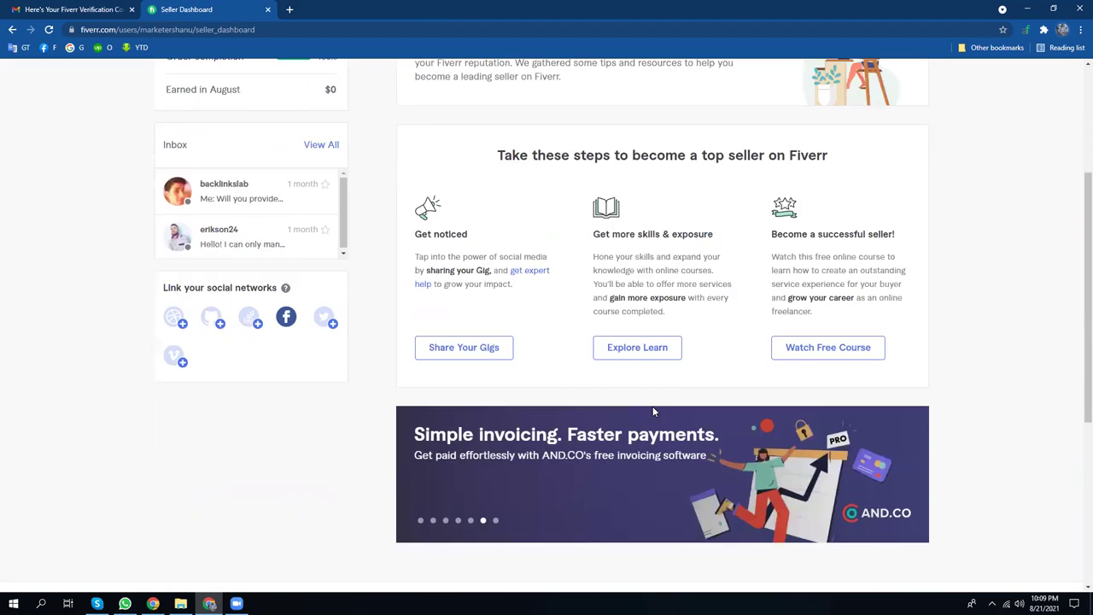
pyautogui.scroll(3, 654, 410)
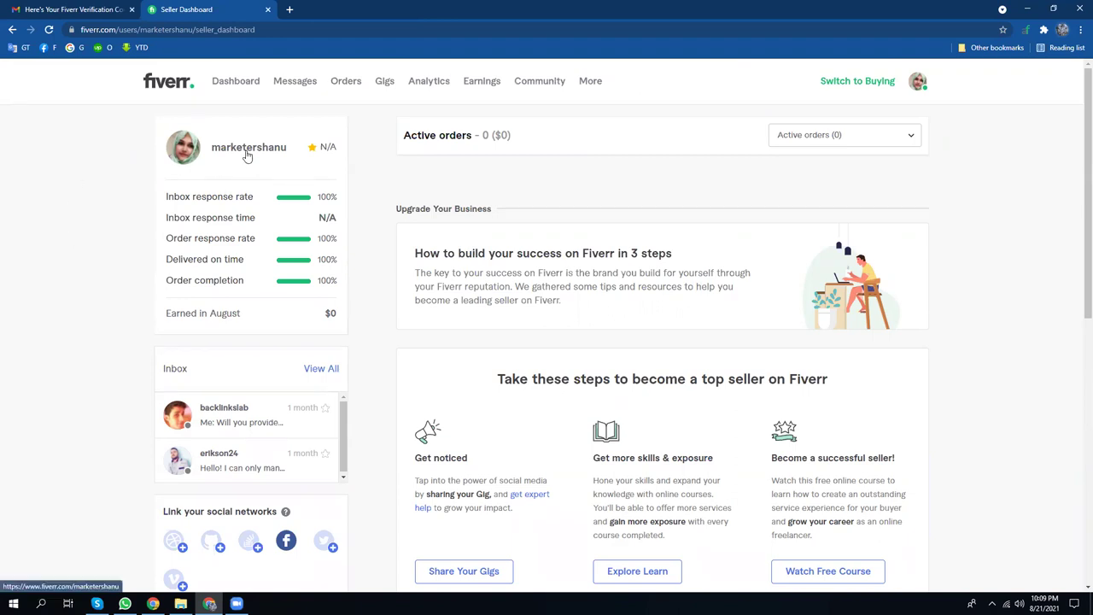
pyautogui.scroll(-3, 246, 157)
pyautogui.scroll(3, 233, 322)
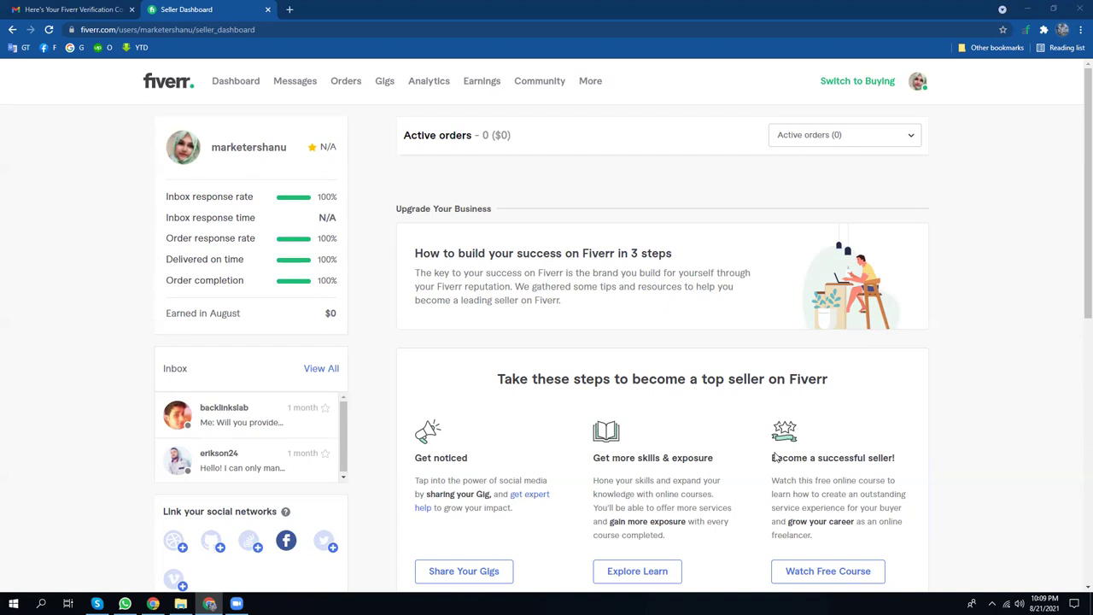
pyautogui.click(639, 570)
pyautogui.scroll(-6, 629, 476)
pyautogui.scroll(10, 559, 481)
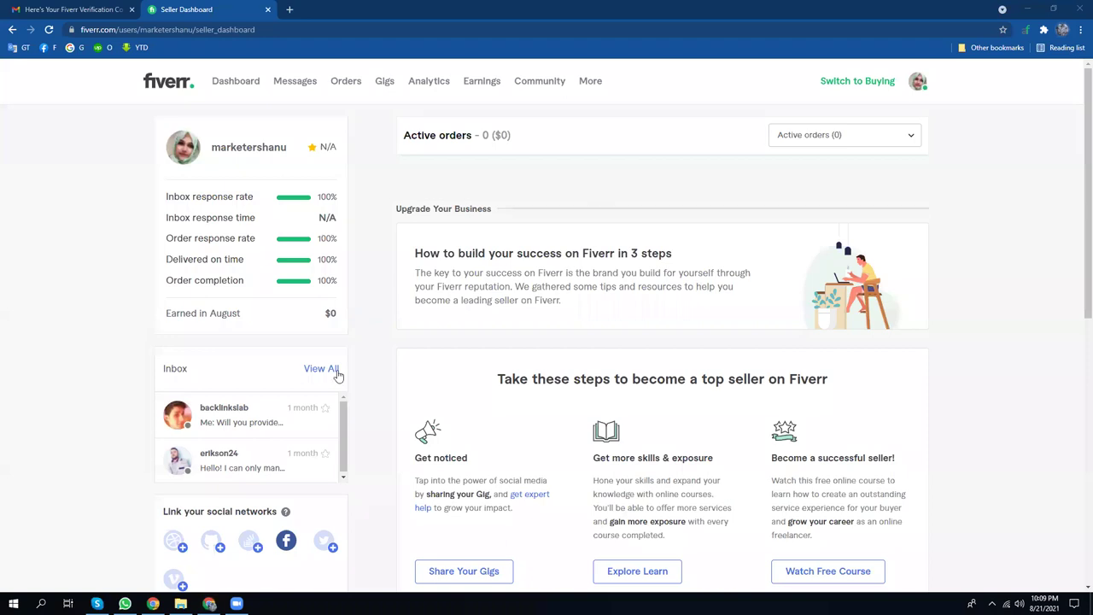
pyautogui.scroll(-2, 453, 391)
pyautogui.scroll(-3, 479, 396)
pyautogui.scroll(4, 478, 395)
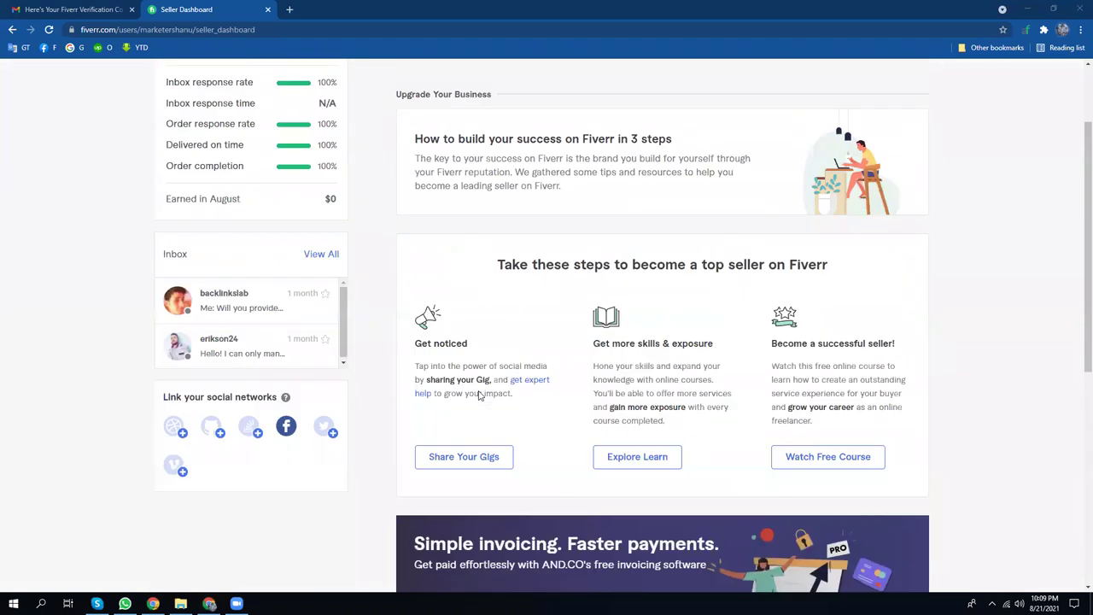
pyautogui.scroll(2, 478, 393)
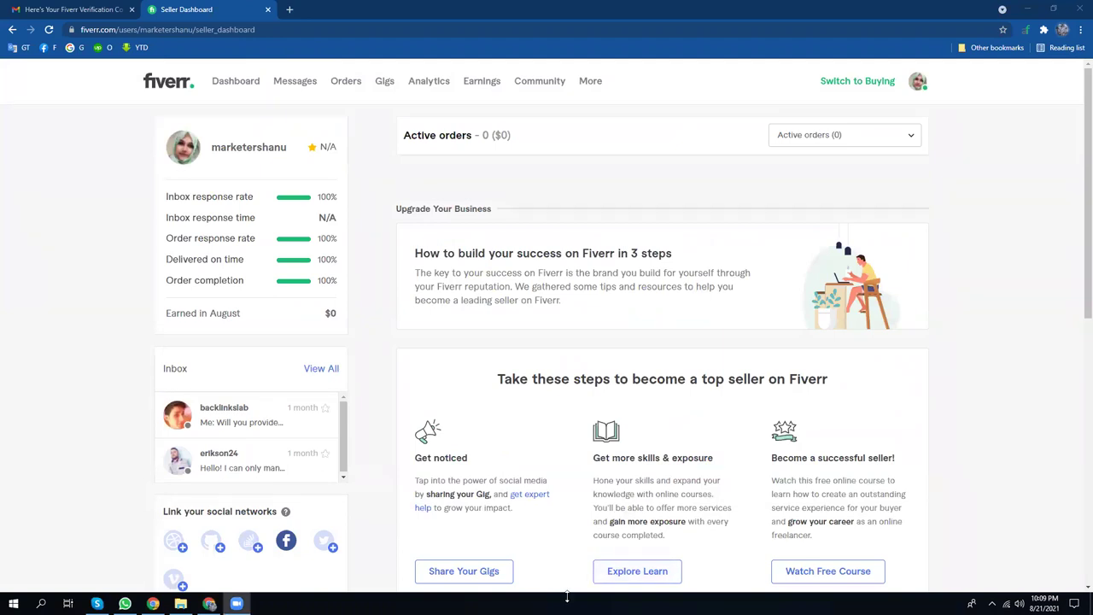
pyautogui.click(1007, 603)
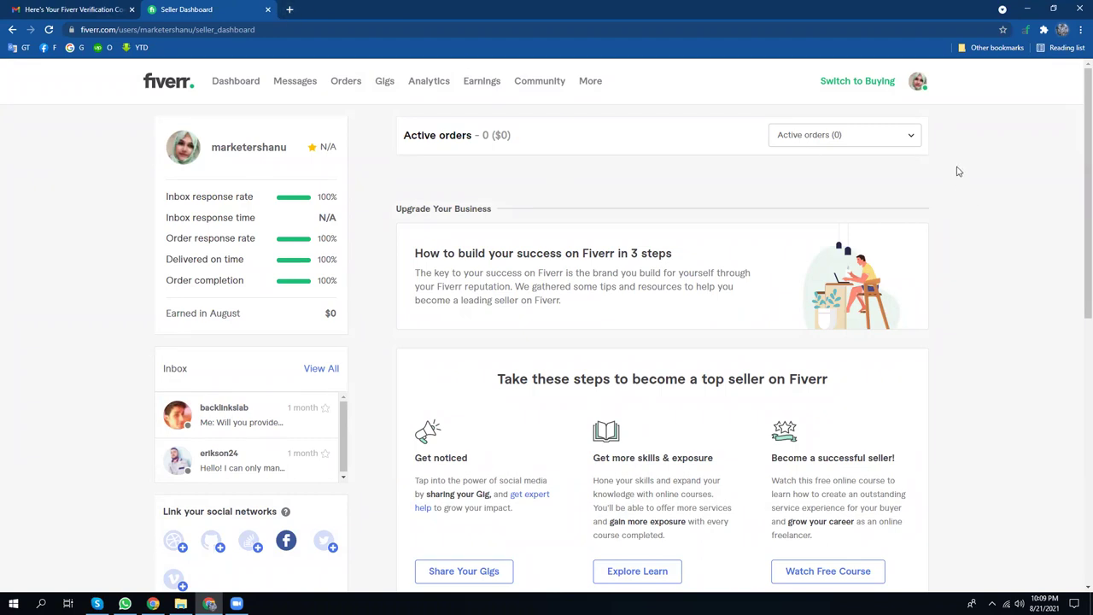
# - Log out of the Fiverr seller account
pyautogui.click(917, 85)
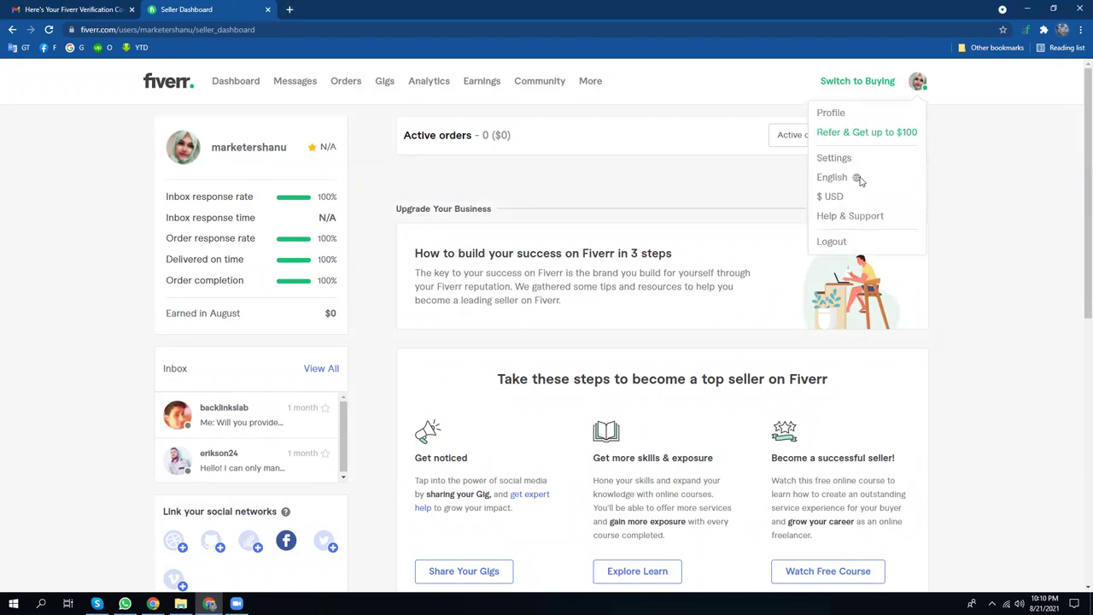
pyautogui.click(832, 242)
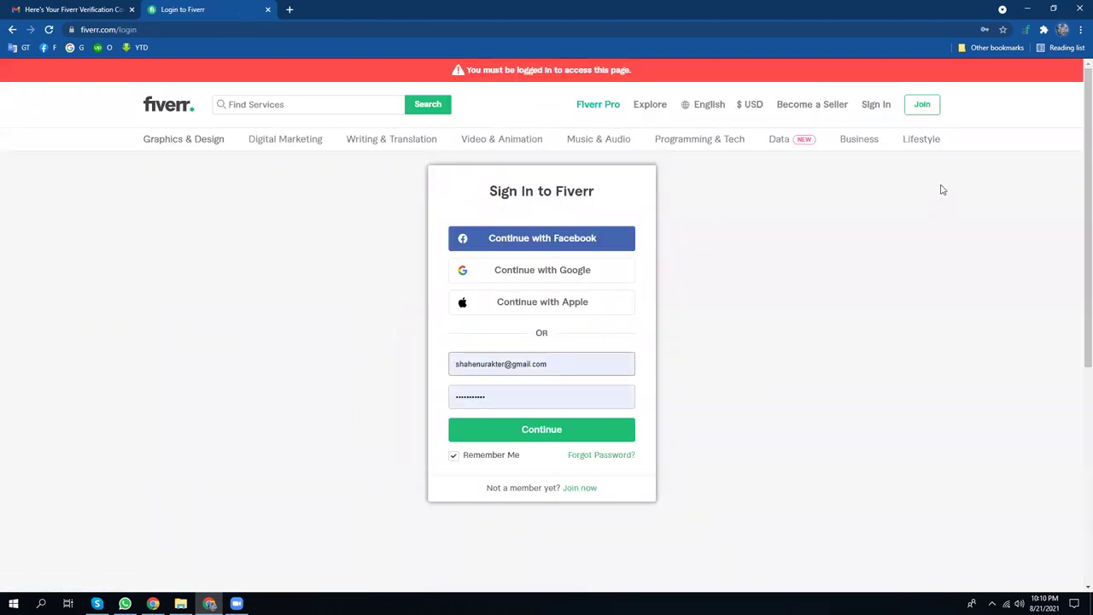
# - Open the Join Fiverr page in a new tab and activate its email field
pyautogui.rightClick(924, 111)
pyautogui.click(935, 113)
pyautogui.click(339, 8)
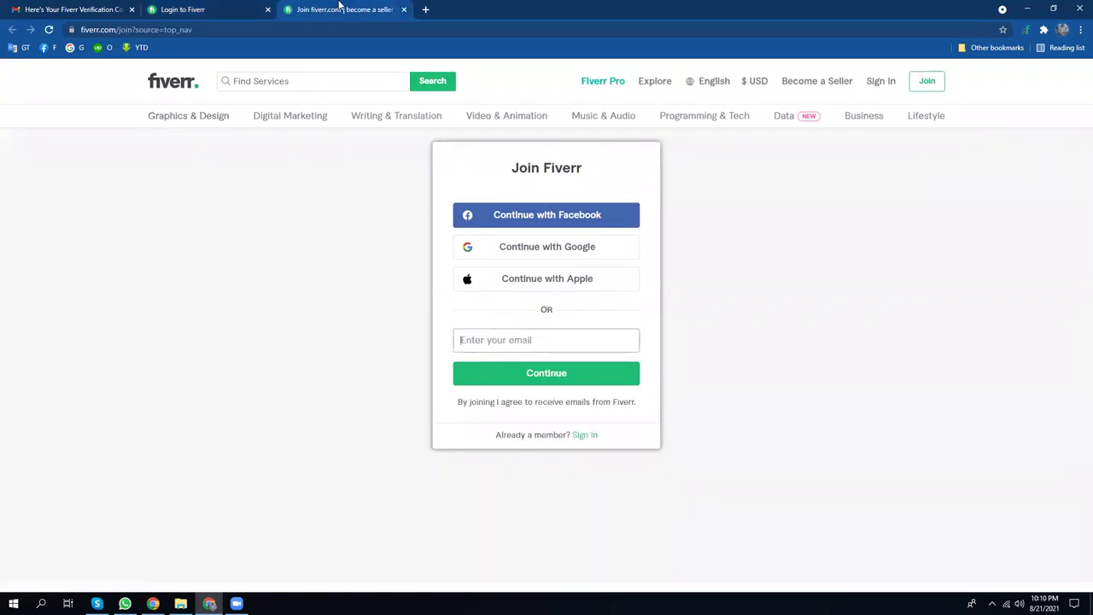
pyautogui.click(522, 345)
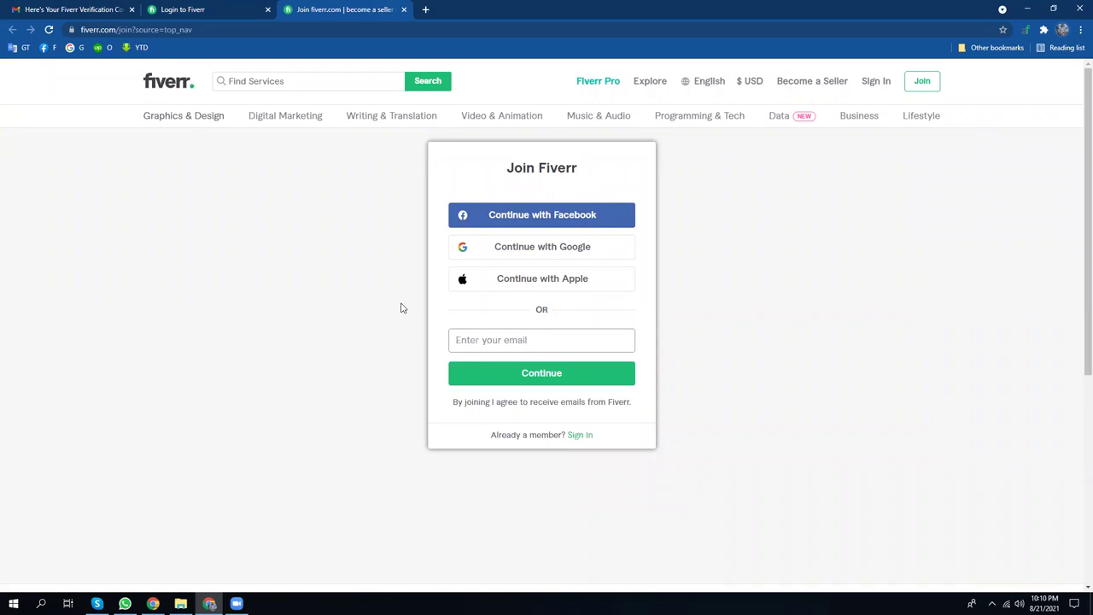
# - View the Gmail inbox and its signed-in account details, and return to the Fiverr sign-in page
pyautogui.click(75, 9)
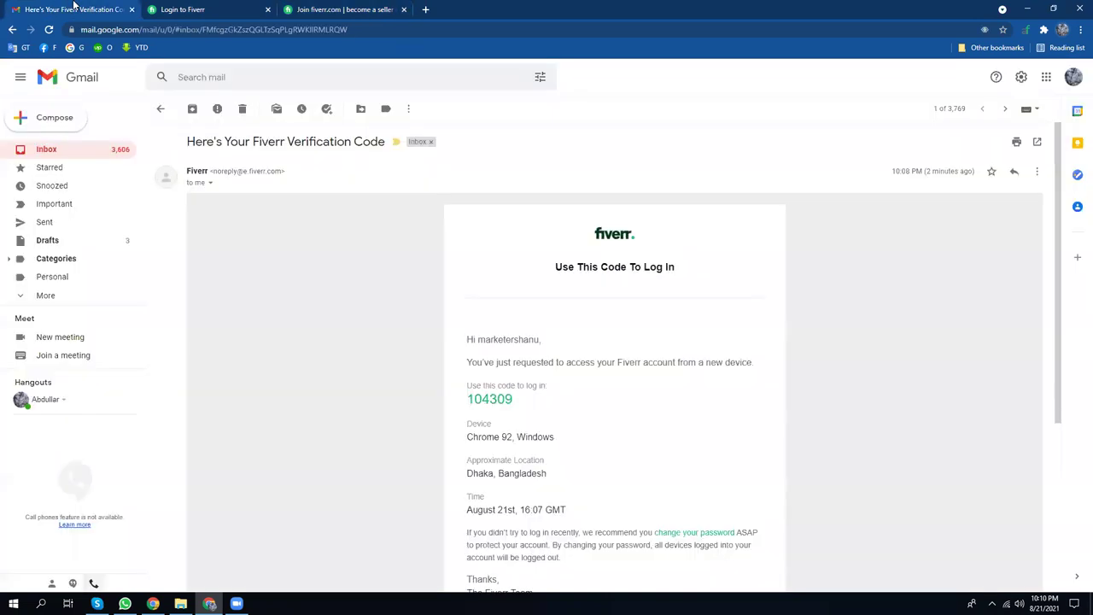
pyautogui.click(91, 156)
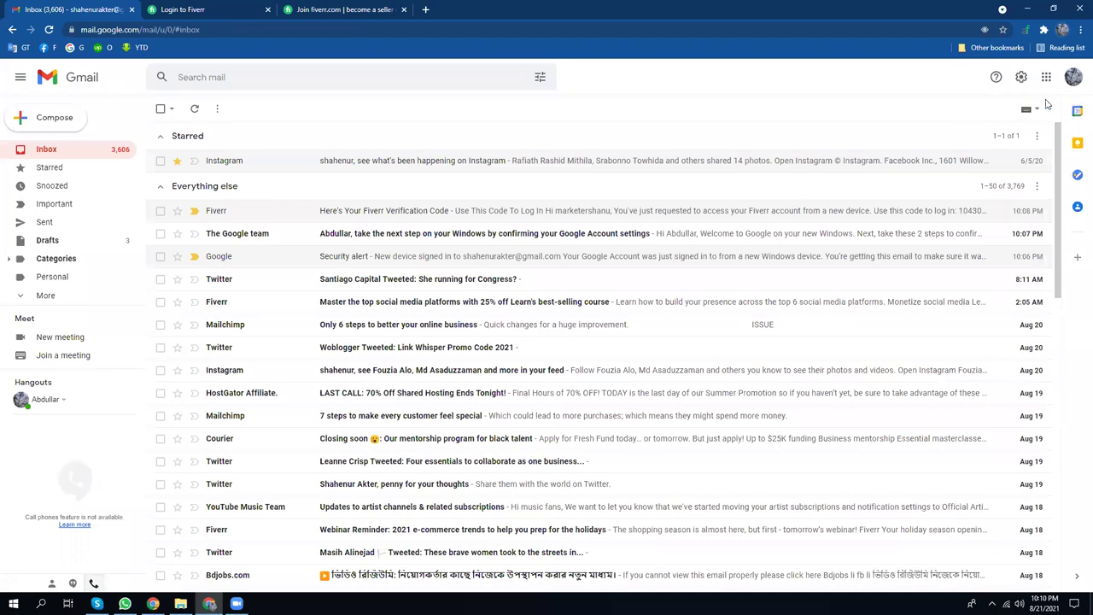
pyautogui.click(1073, 82)
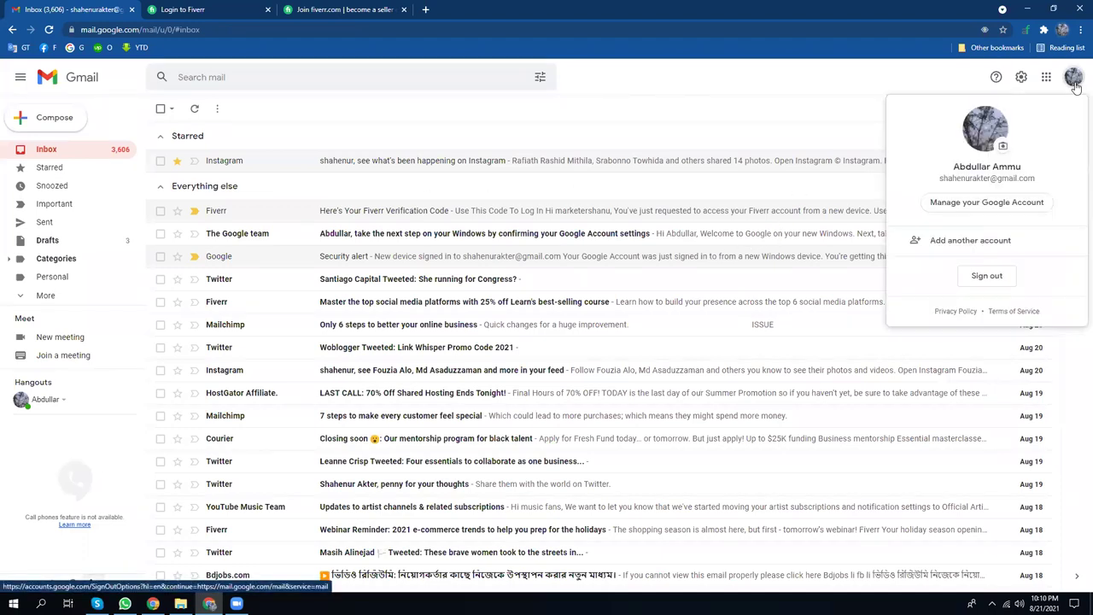
pyautogui.click(217, 10)
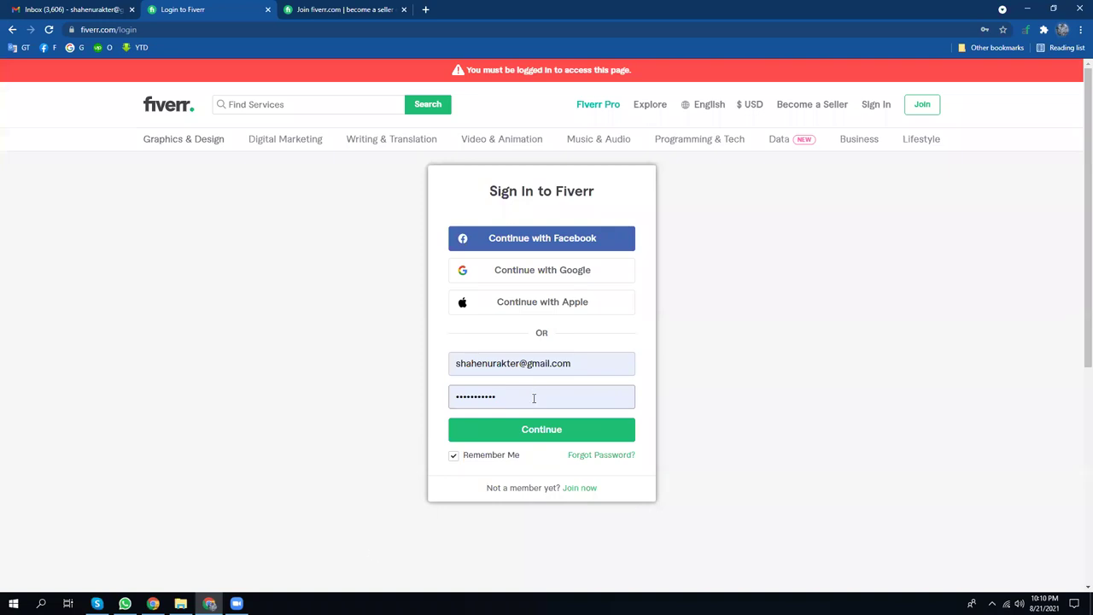
# - Switch to the other Chrome window and close the info document, the Mine_Information document and the empty tab
pyautogui.moveTo(153, 603)
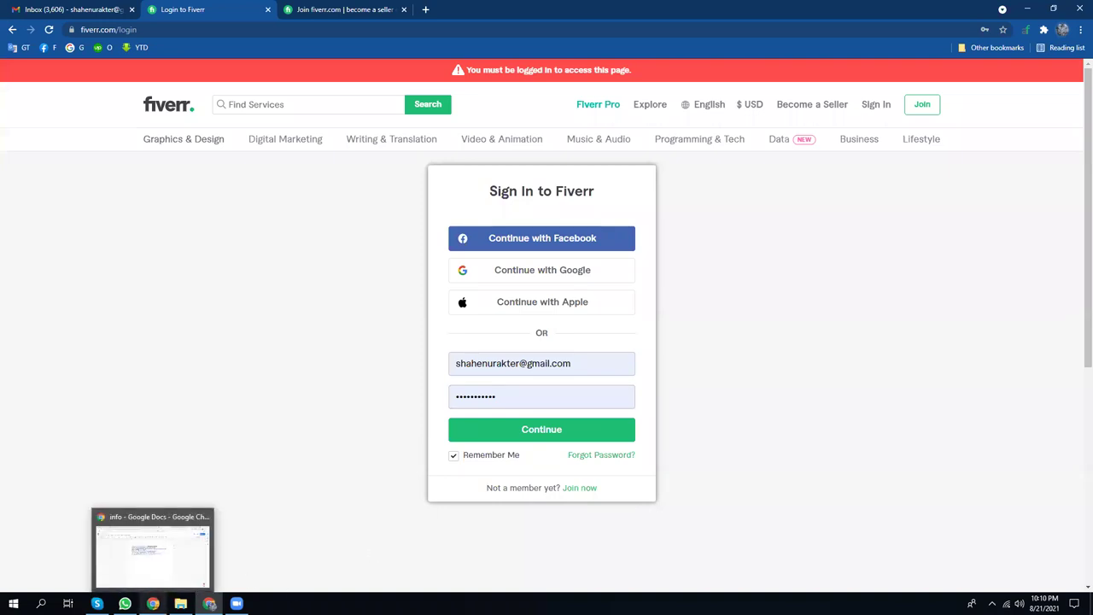
pyautogui.click(128, 549)
pyautogui.click(701, 10)
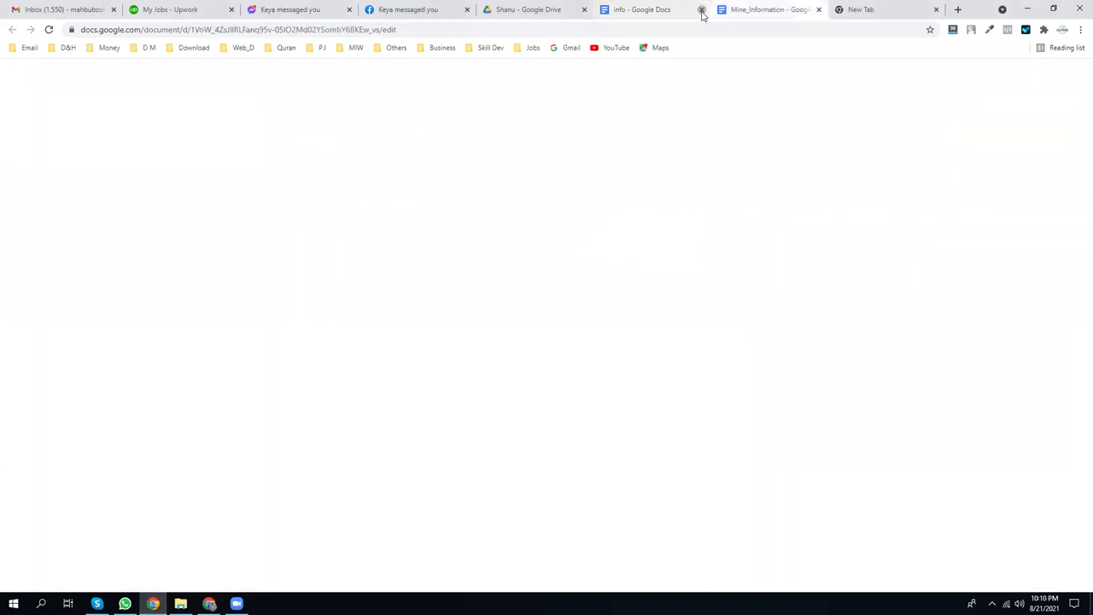
pyautogui.click(701, 10)
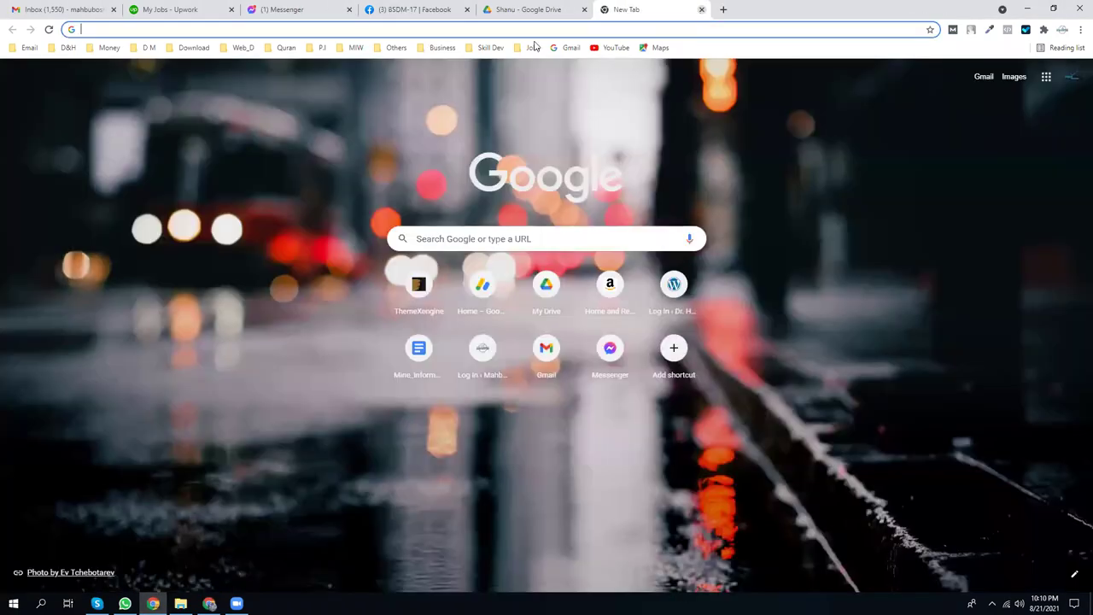
pyautogui.click(701, 9)
# - Show the account details of this window's Gmail inbox and highlight the account name
pyautogui.click(126, 9)
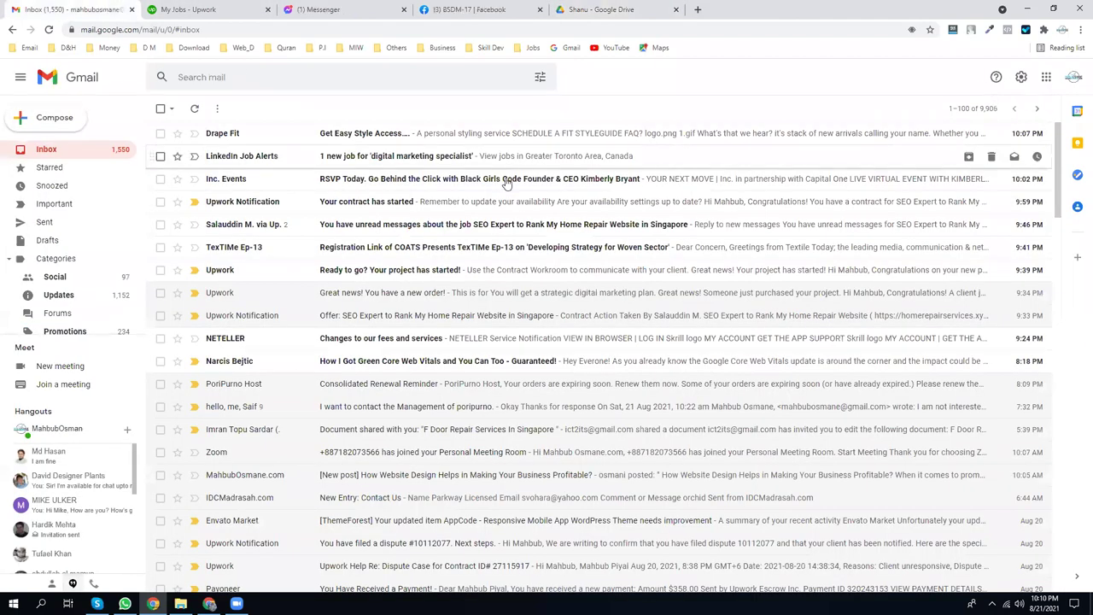
pyautogui.click(1077, 80)
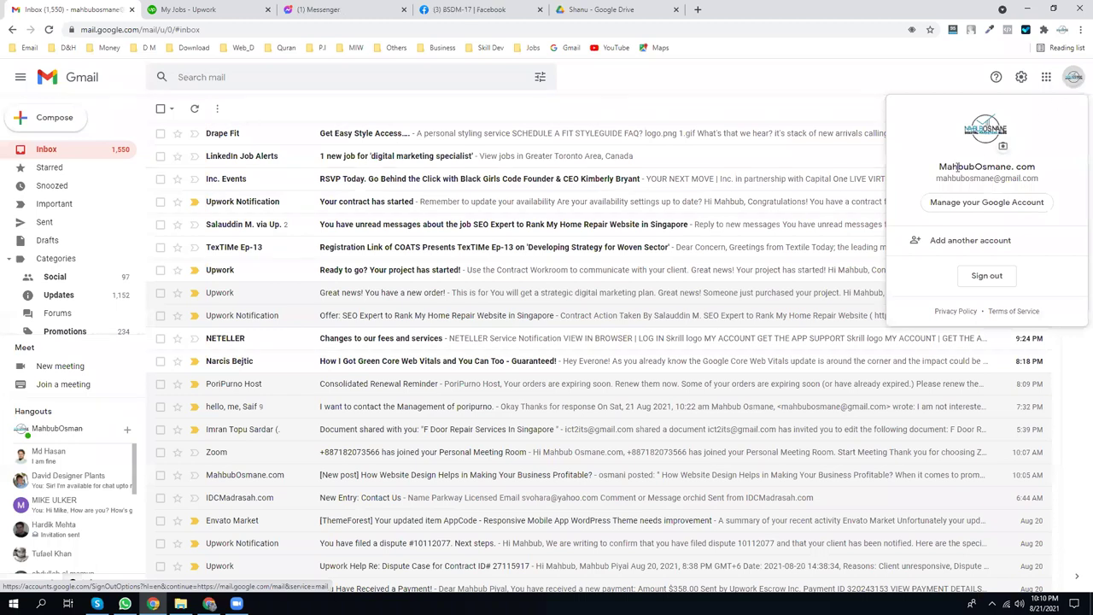
pyautogui.moveTo(1029, 167); pyautogui.dragTo(937, 179)
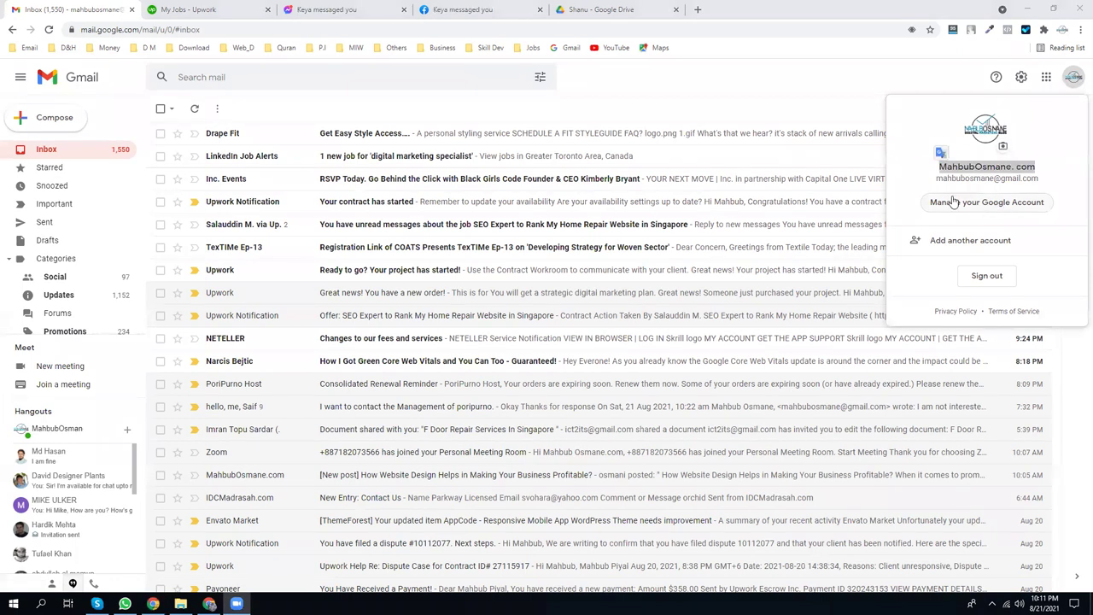
# - Highlight the Gmail account's e-mail address, and return to the Fiverr sign-in page in the other Chrome window
pyautogui.moveTo(937, 179); pyautogui.dragTo(1050, 180)
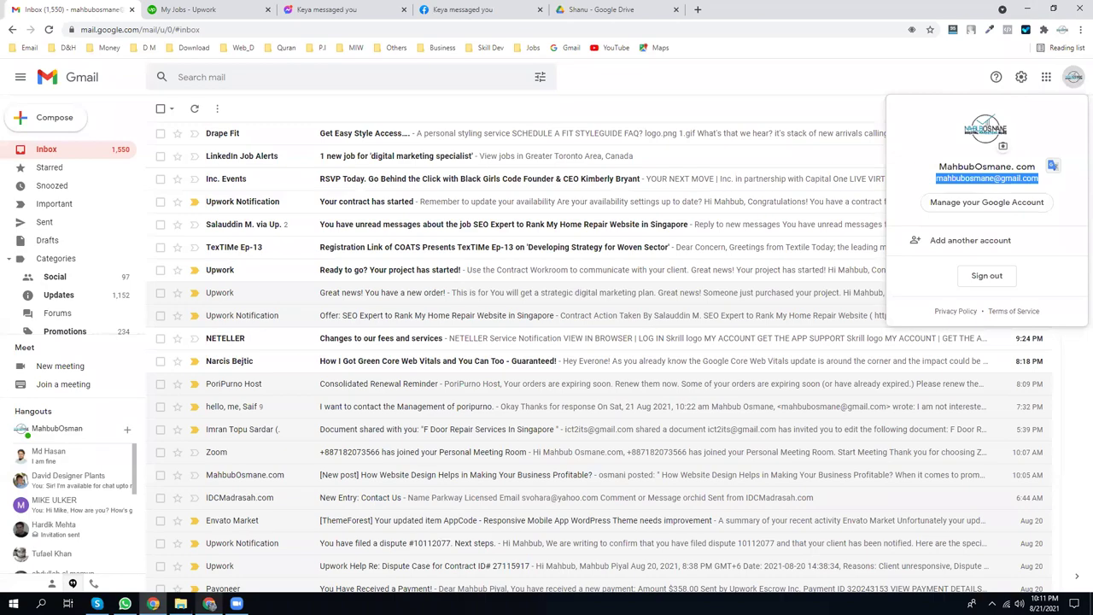
pyautogui.moveTo(209, 604)
pyautogui.click(209, 546)
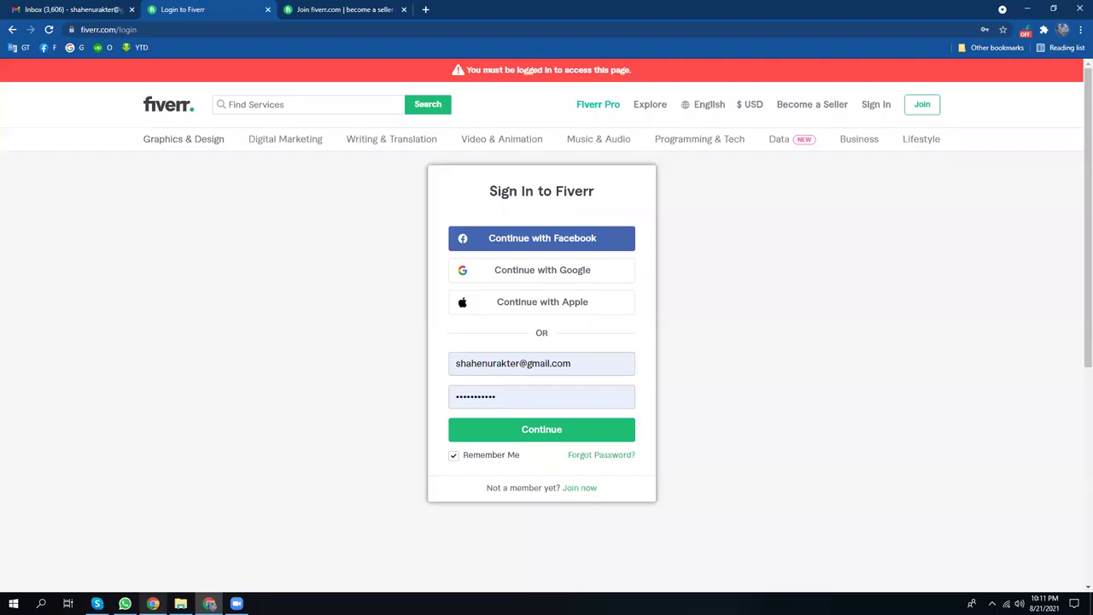
pyautogui.click(480, 392)
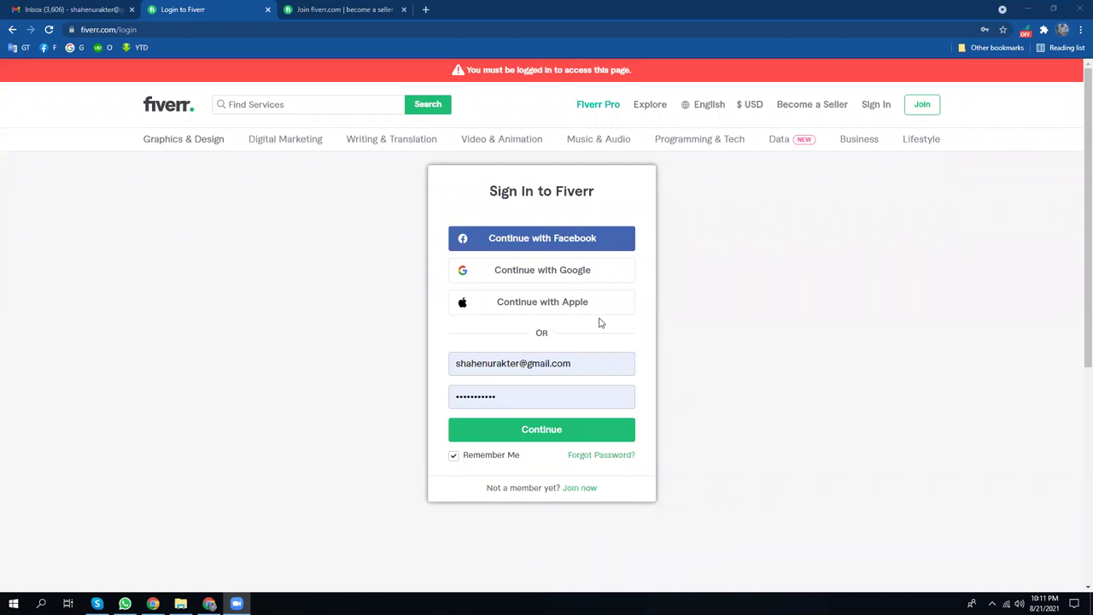
# - Switch the Join Fiverr page to its sign-in form and sign in with the saved account credentials
pyautogui.click(342, 9)
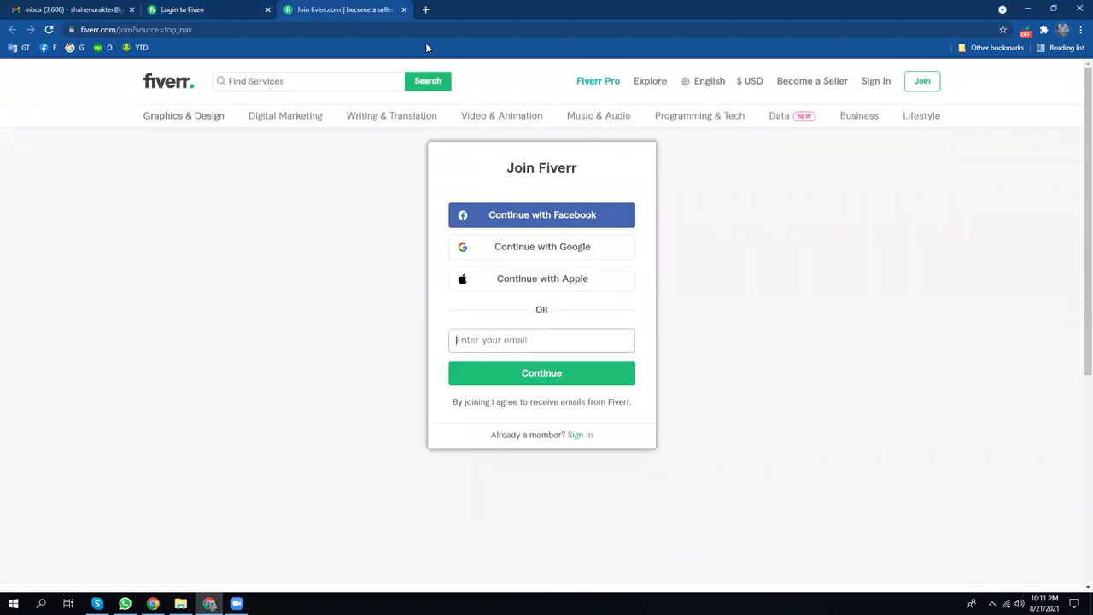
pyautogui.click(510, 341)
pyautogui.click(579, 436)
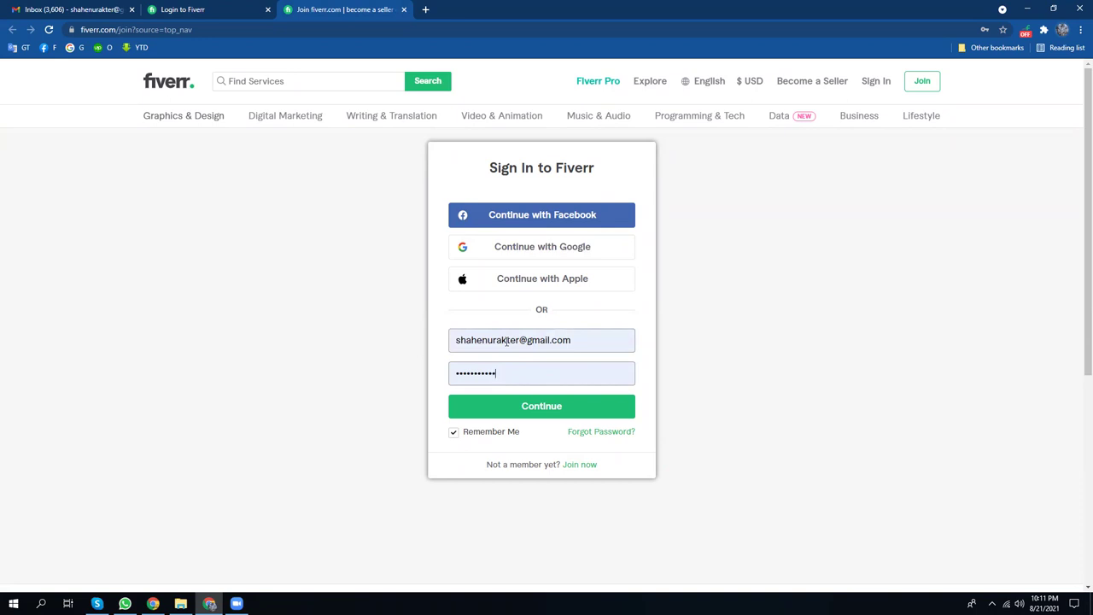
pyautogui.click(548, 406)
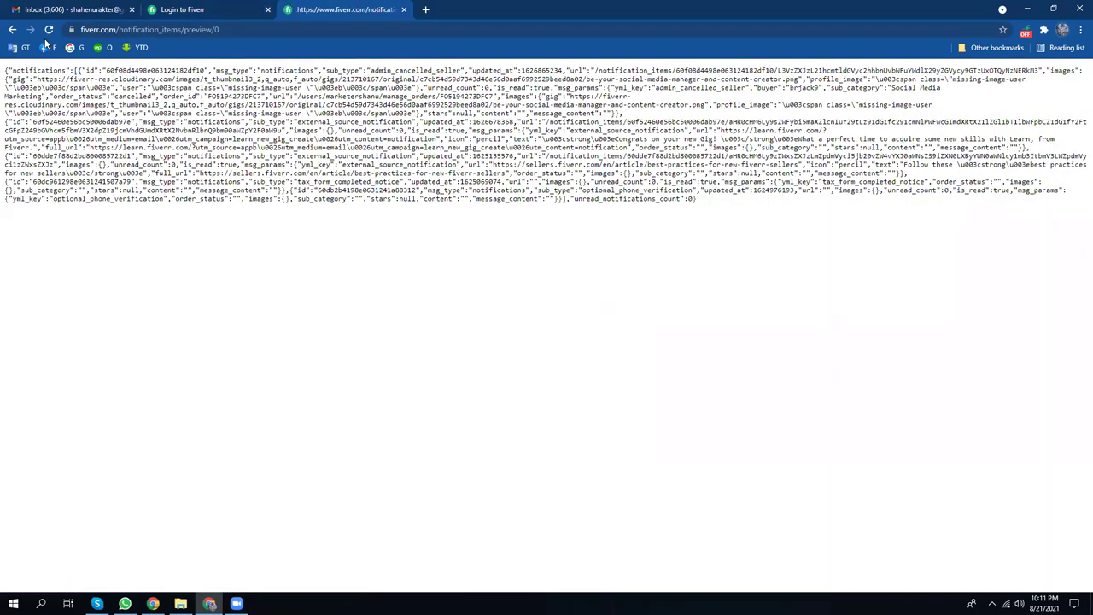
# - Bring up the seller dashboard in the existing Fiverr tab and close the tab showing raw notification data
pyautogui.click(48, 31)
pyautogui.click(195, 12)
pyautogui.click(348, 15)
pyautogui.hotkey('ctrl', 'w')
pyautogui.click(533, 434)
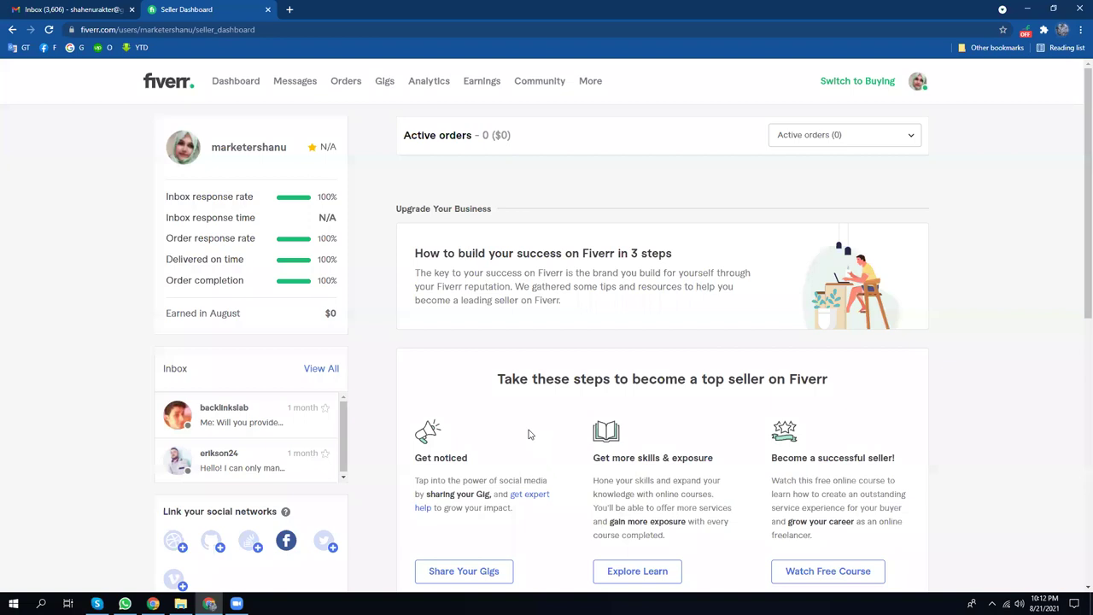
# - Open the Fiverr account settings and review the Security page's password, phone verification, security question, two-factor and connected device sections
pyautogui.click(916, 83)
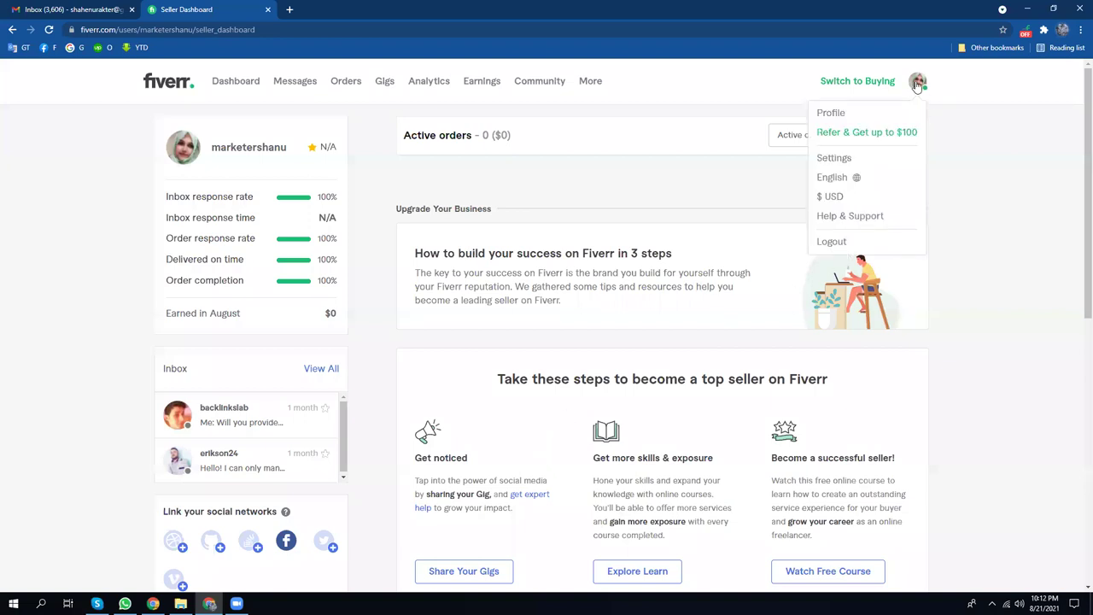
pyautogui.click(842, 161)
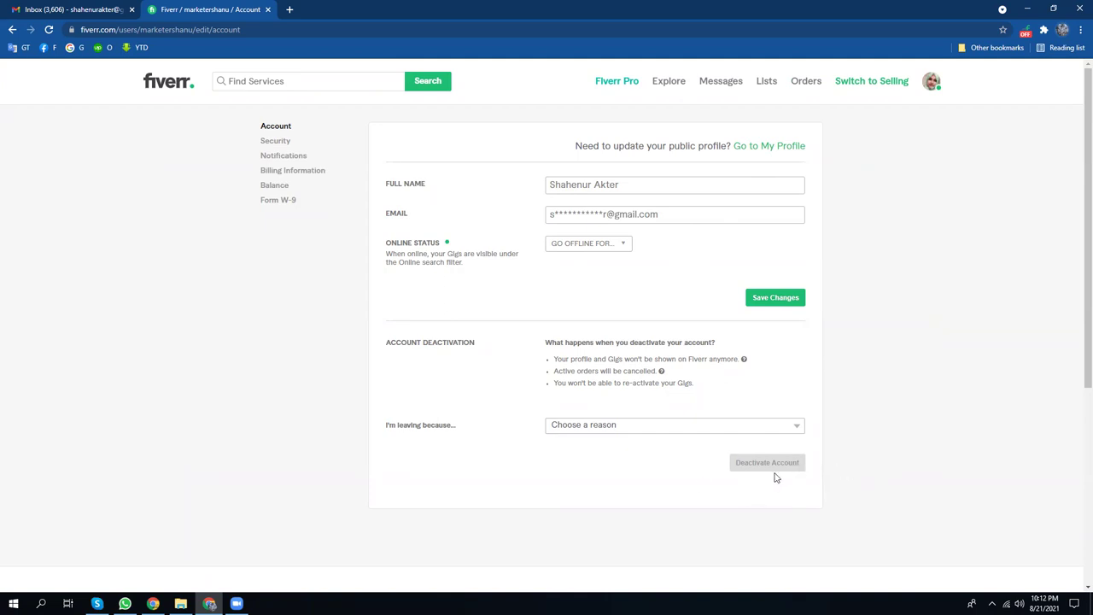
pyautogui.click(278, 144)
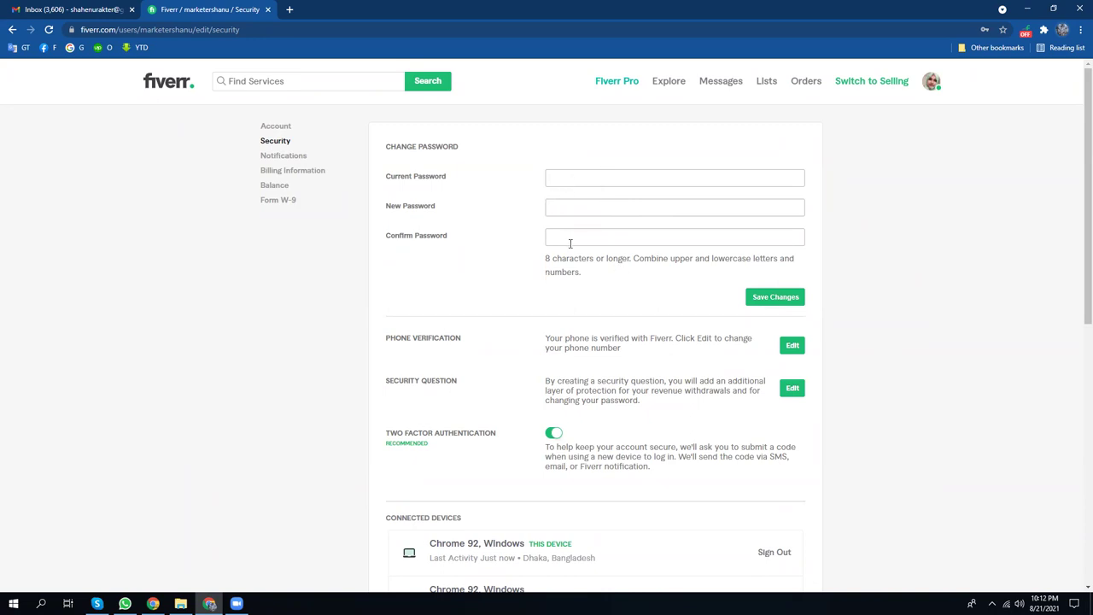
pyautogui.scroll(-1, 545, 303)
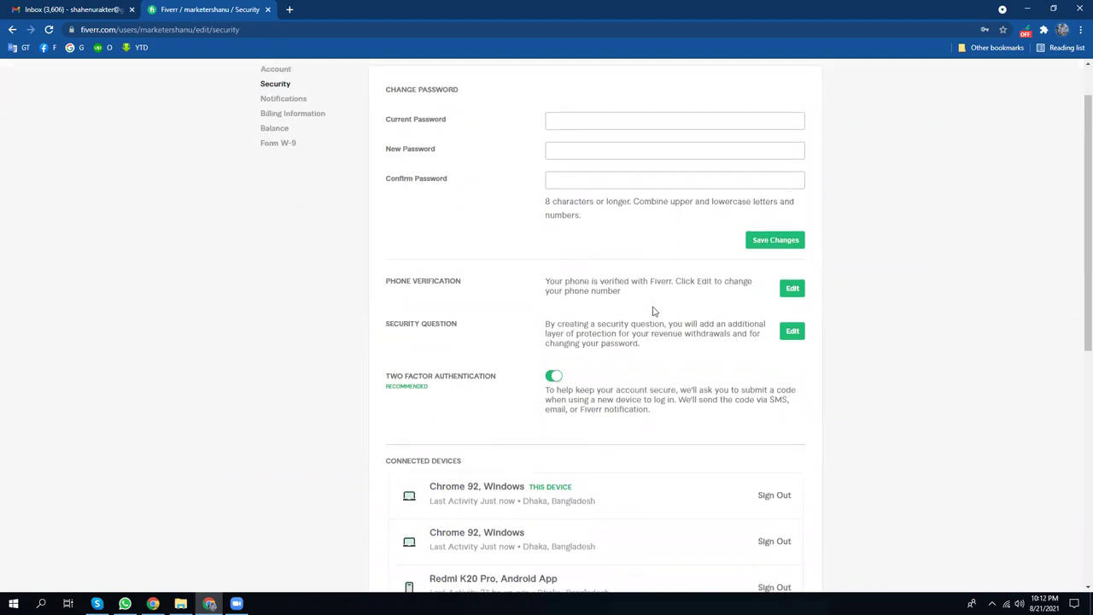
pyautogui.scroll(-2, 654, 311)
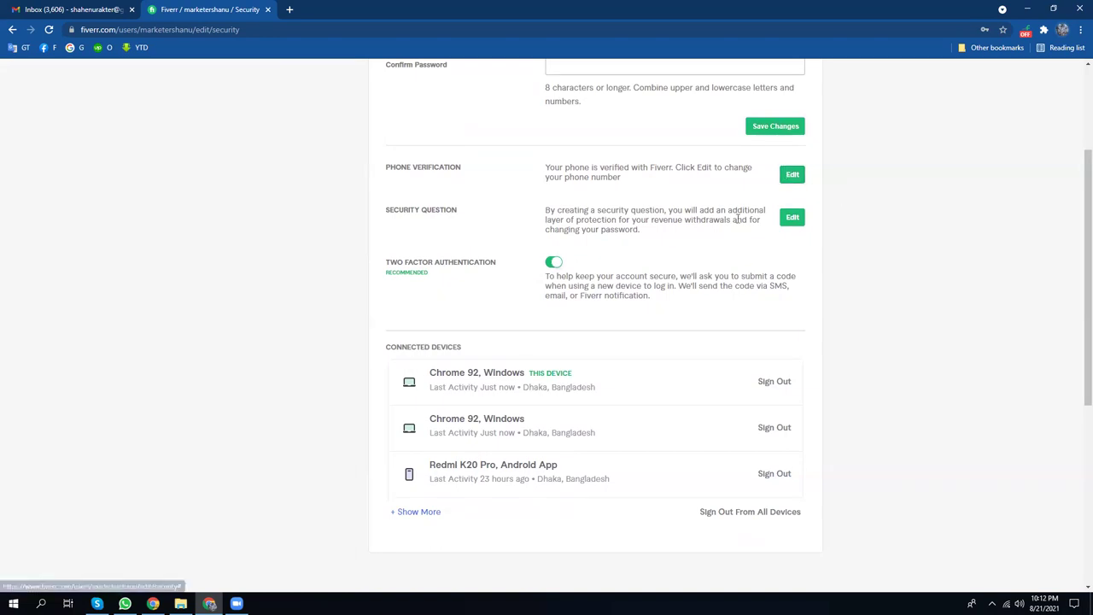
pyautogui.scroll(-2, 568, 431)
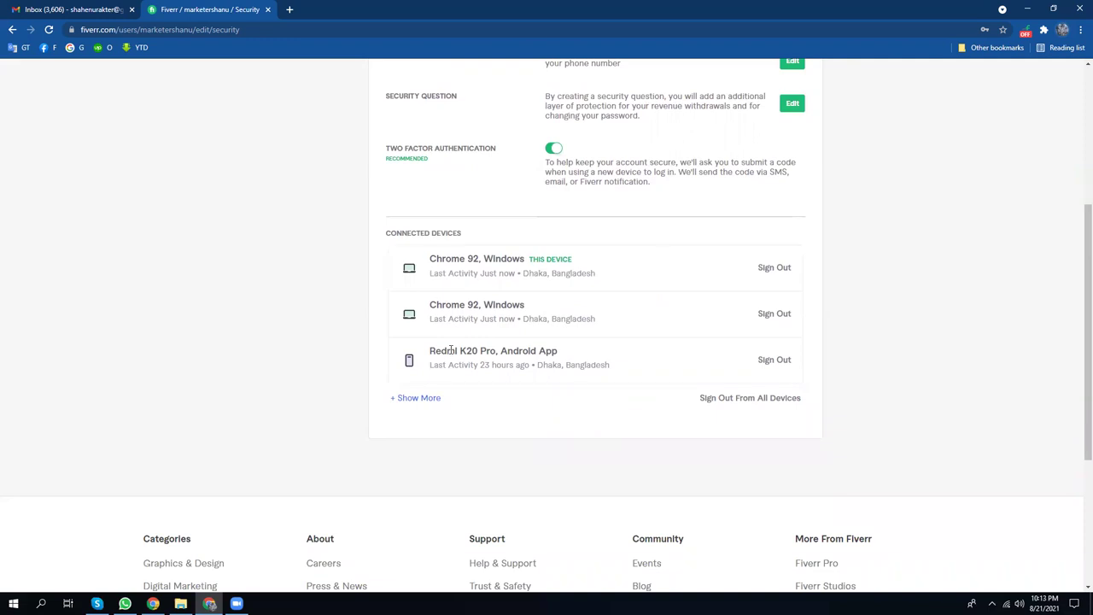
pyautogui.scroll(3, 441, 345)
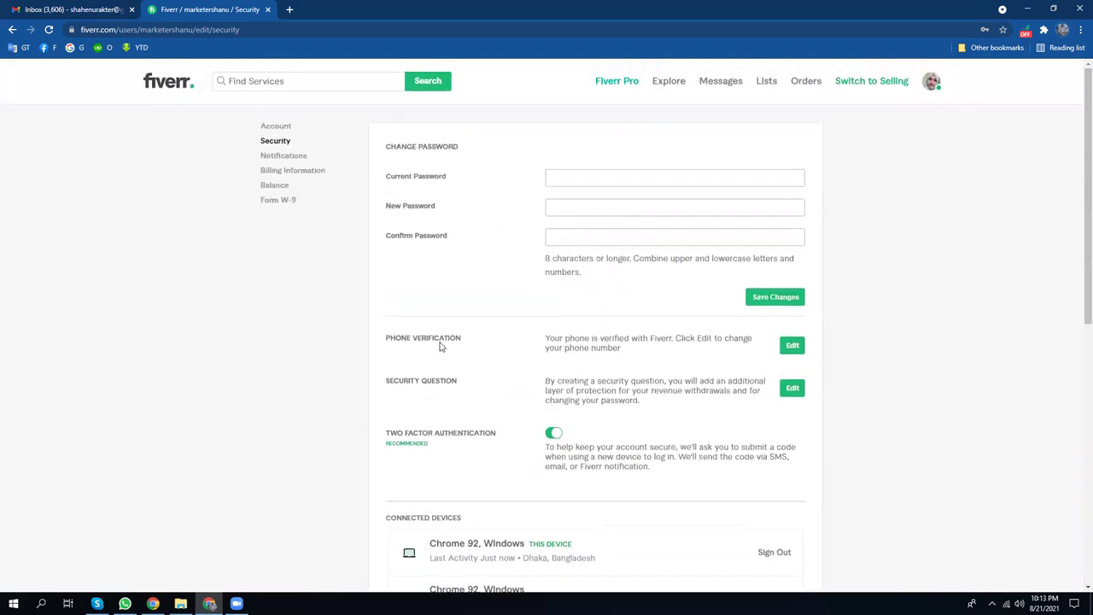
# - Review the Notifications settings and the Billing Information form, from the full name to the invoice e-mail field
pyautogui.click(289, 159)
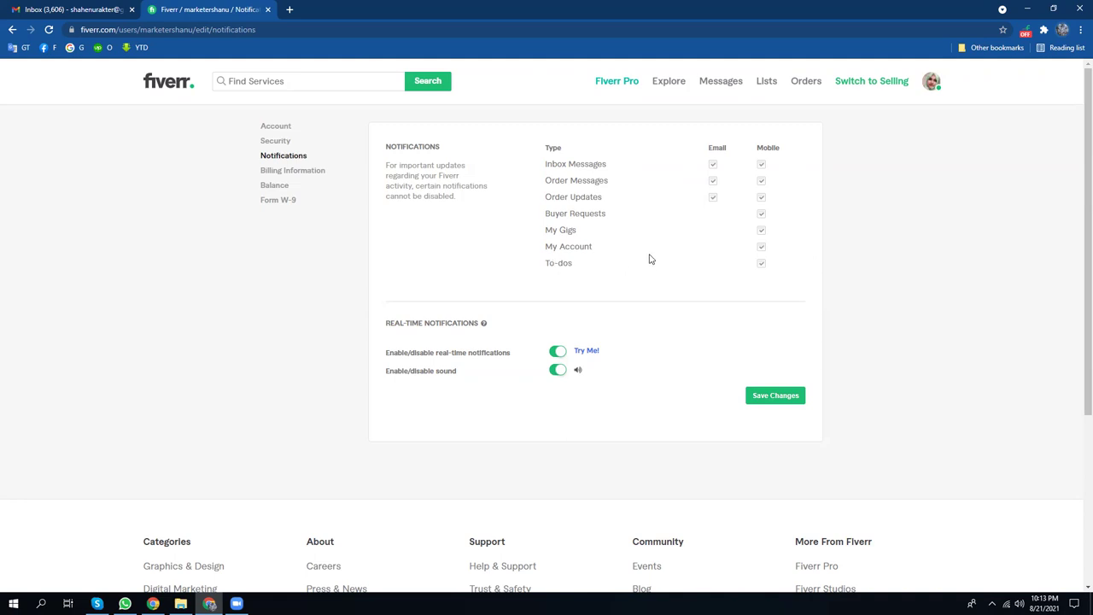
pyautogui.click(307, 172)
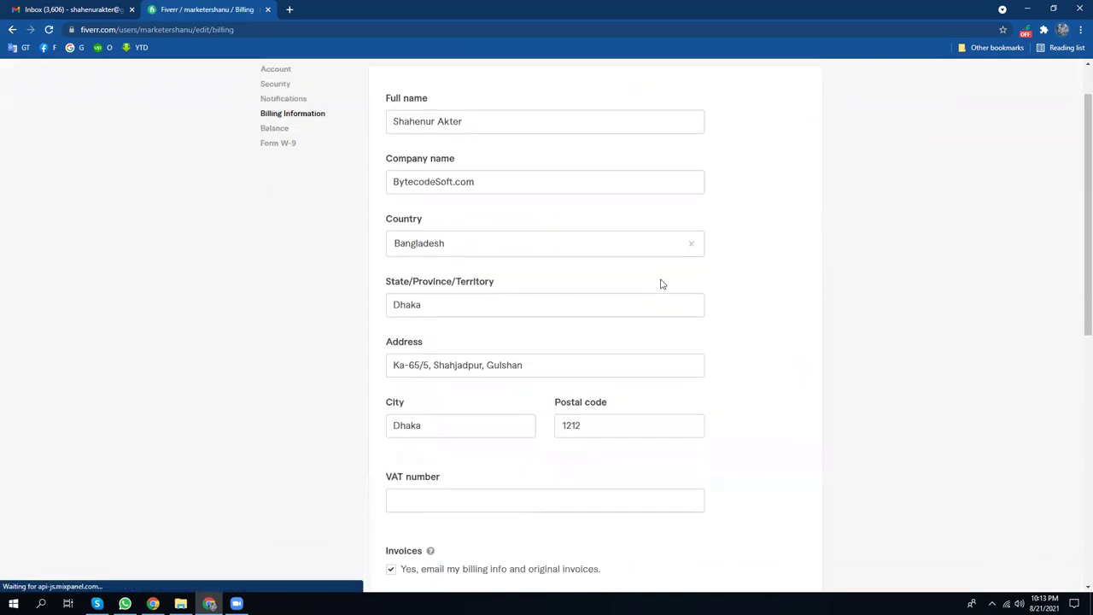
pyautogui.scroll(-2, 661, 284)
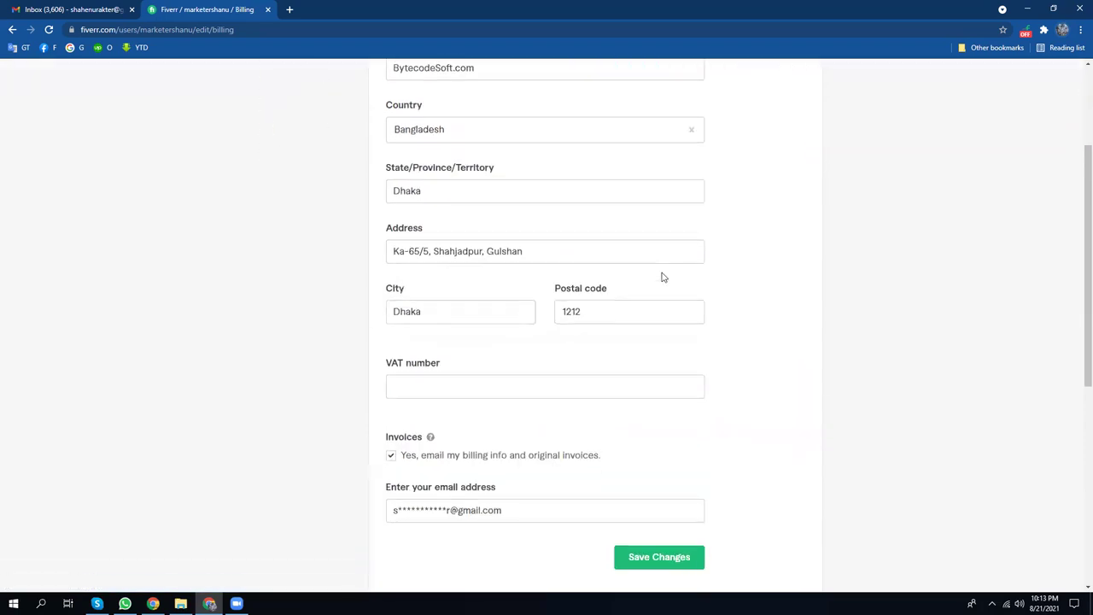
pyautogui.scroll(-1, 662, 275)
pyautogui.scroll(3, 662, 270)
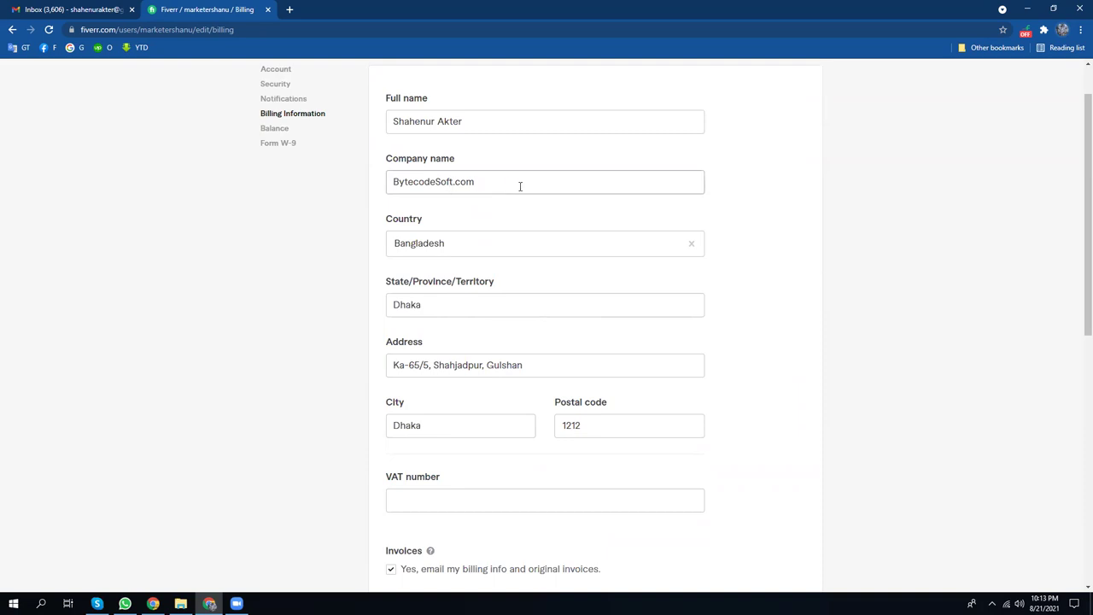
pyautogui.scroll(-3, 576, 402)
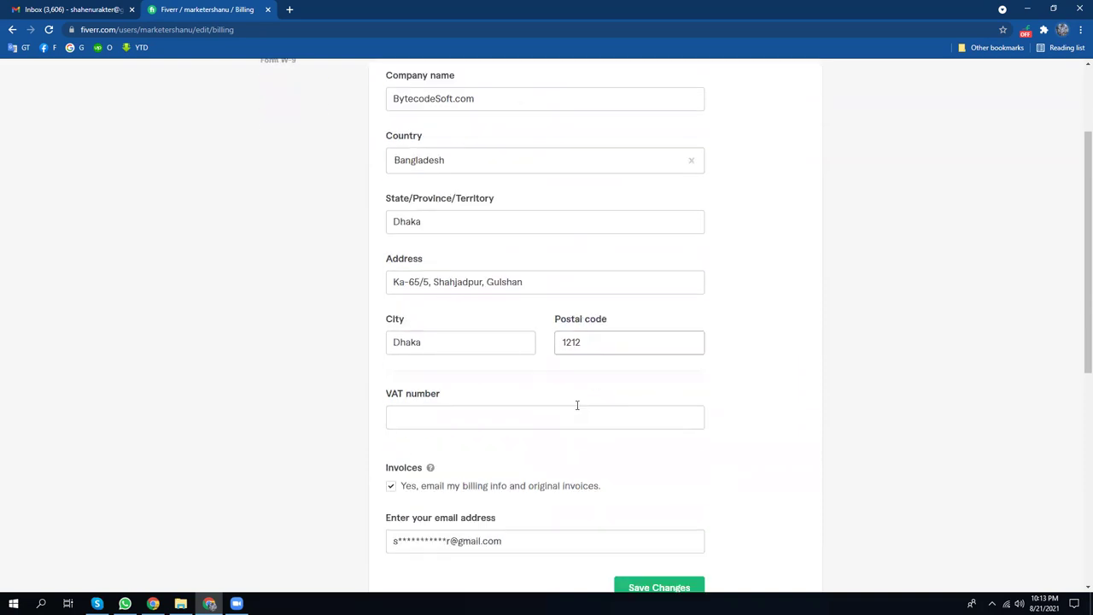
pyautogui.scroll(4, 580, 402)
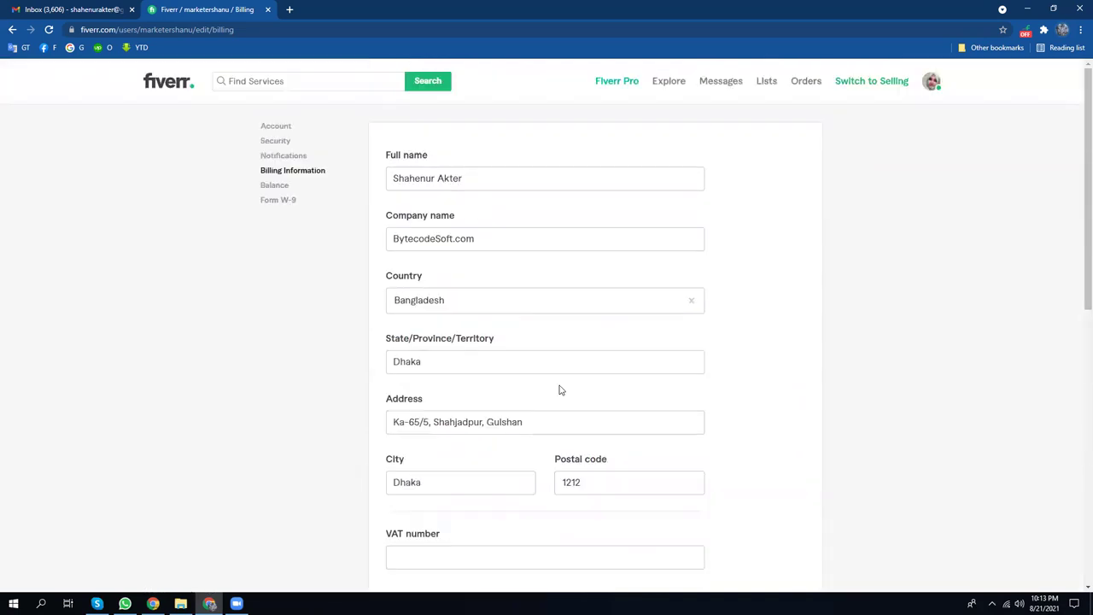
# - View the Balance page, and return to the Billing Information form and activate its VAT number field
pyautogui.click(277, 186)
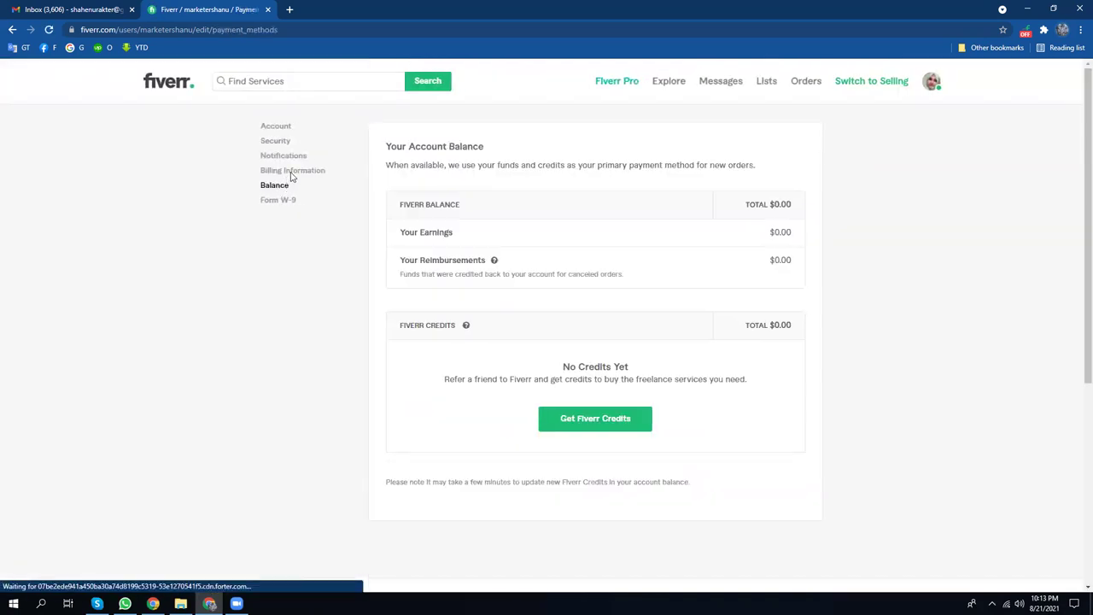
pyautogui.click(291, 172)
pyautogui.scroll(-3, 598, 456)
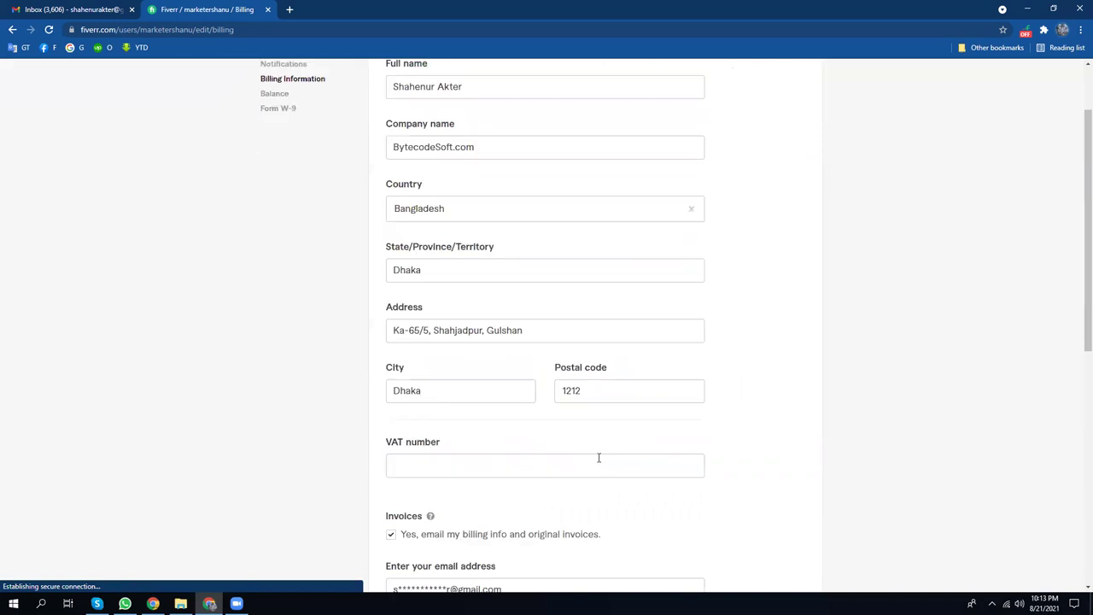
pyautogui.click(463, 387)
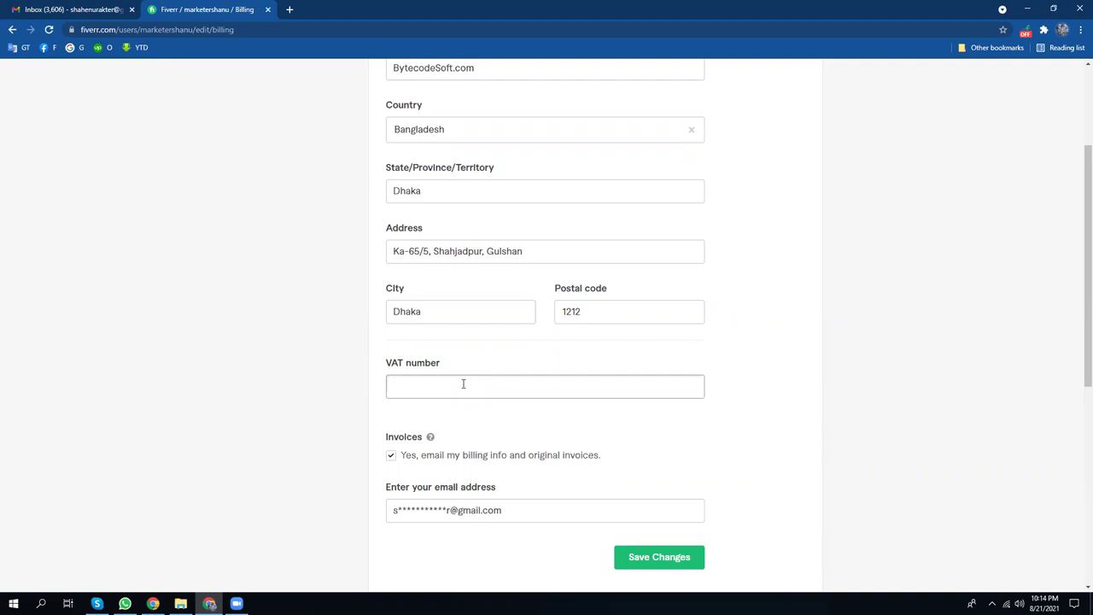
pyautogui.click(463, 384)
pyautogui.hotkey('alt', 'Tab')
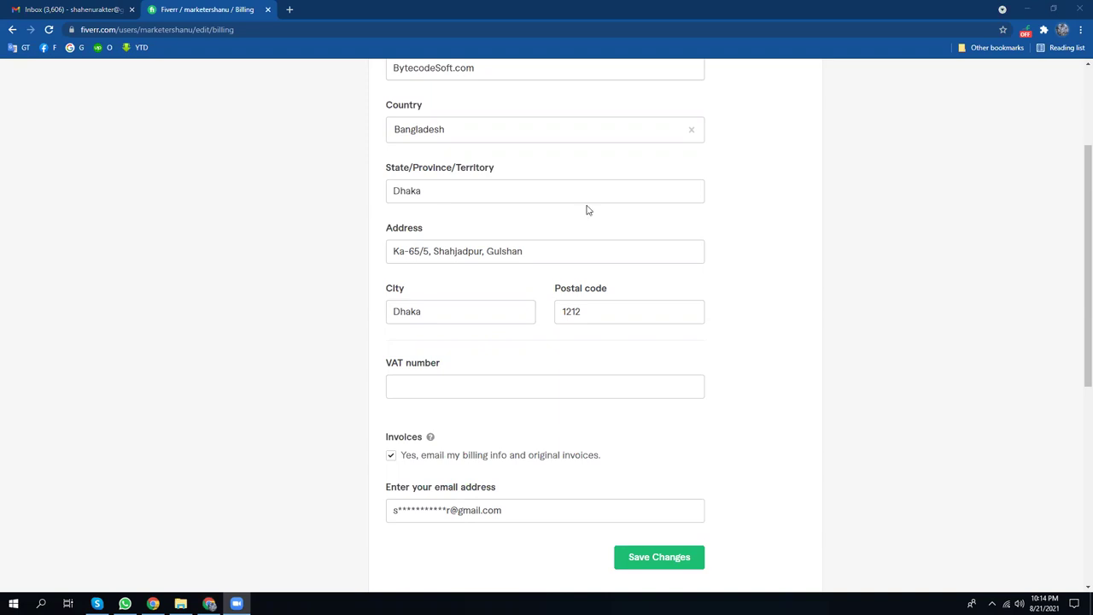
pyautogui.scroll(2, 241, 432)
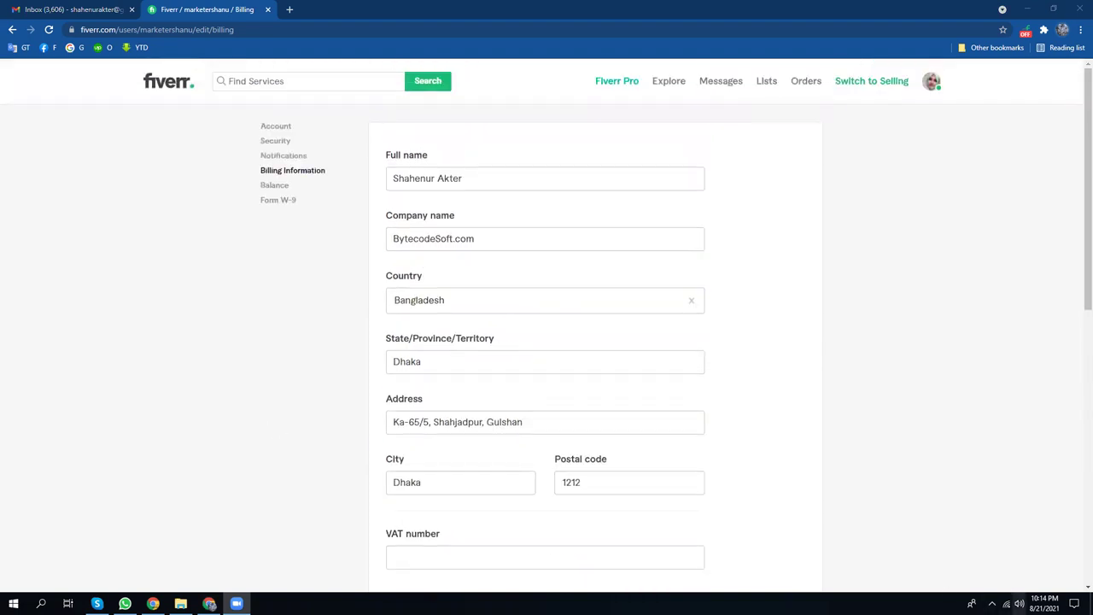
pyautogui.click(1019, 603)
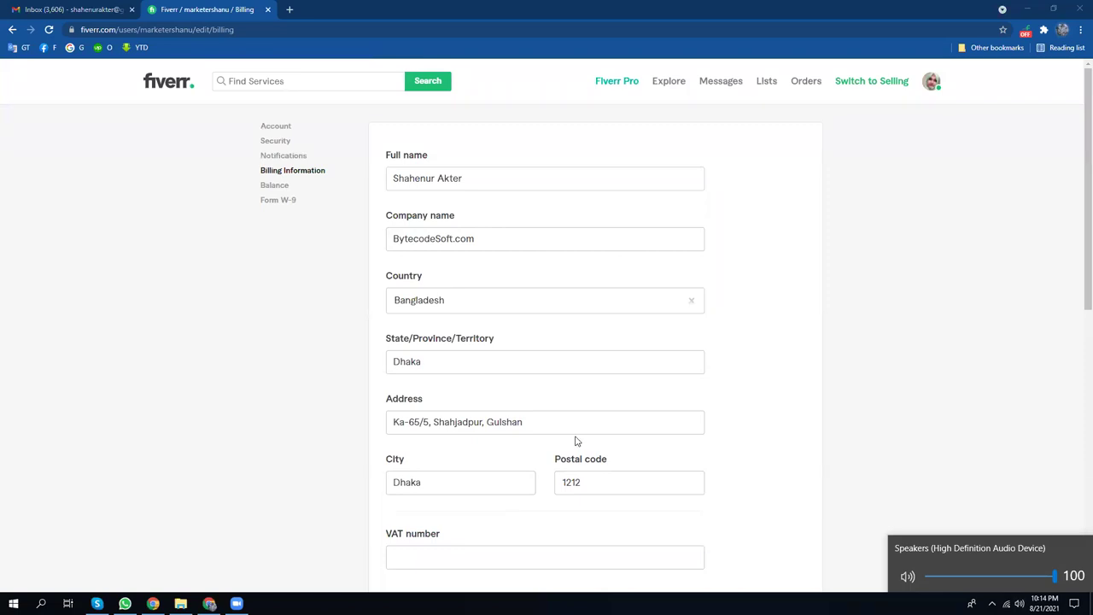
# - View the account's Balance page, and open the seller profile in a new tab and switch to it
pyautogui.click(279, 187)
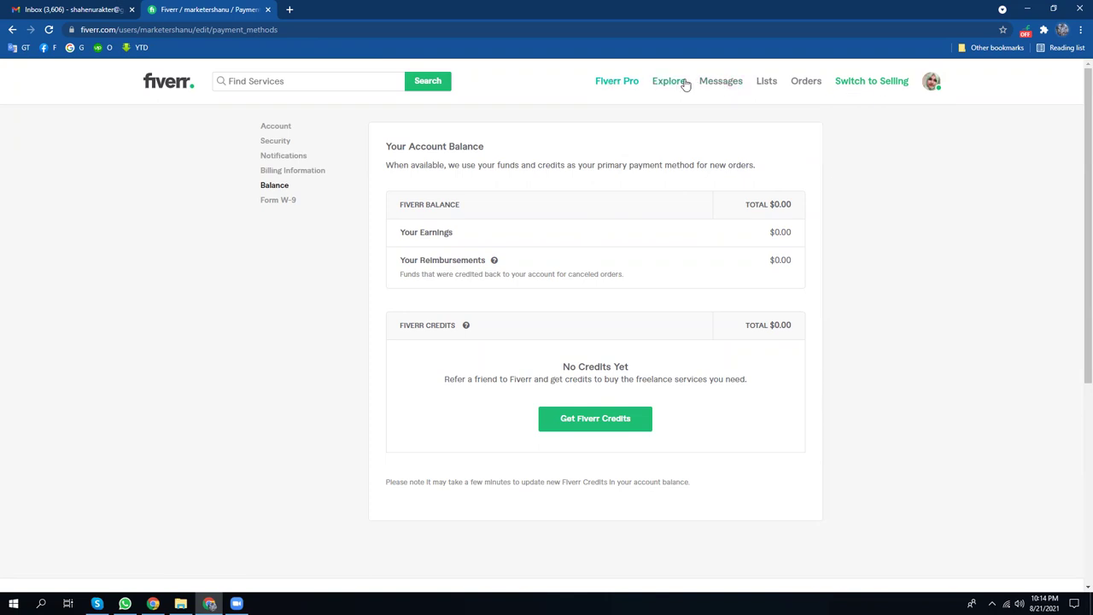
pyautogui.click(931, 82)
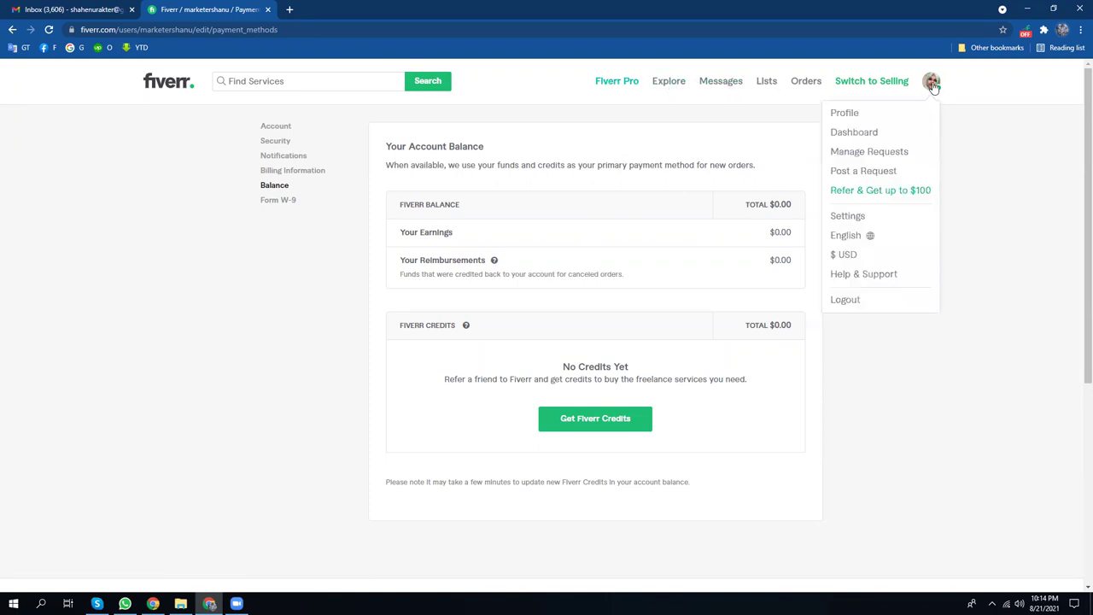
pyautogui.rightClick(843, 116)
pyautogui.click(857, 120)
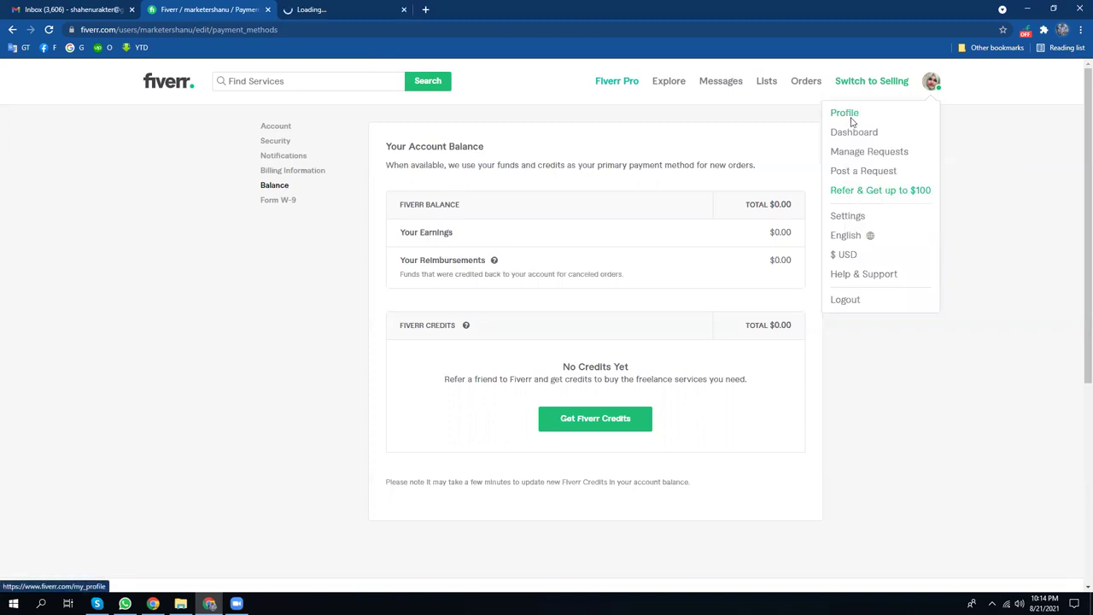
pyautogui.scroll(-3, 720, 383)
pyautogui.scroll(3, 720, 383)
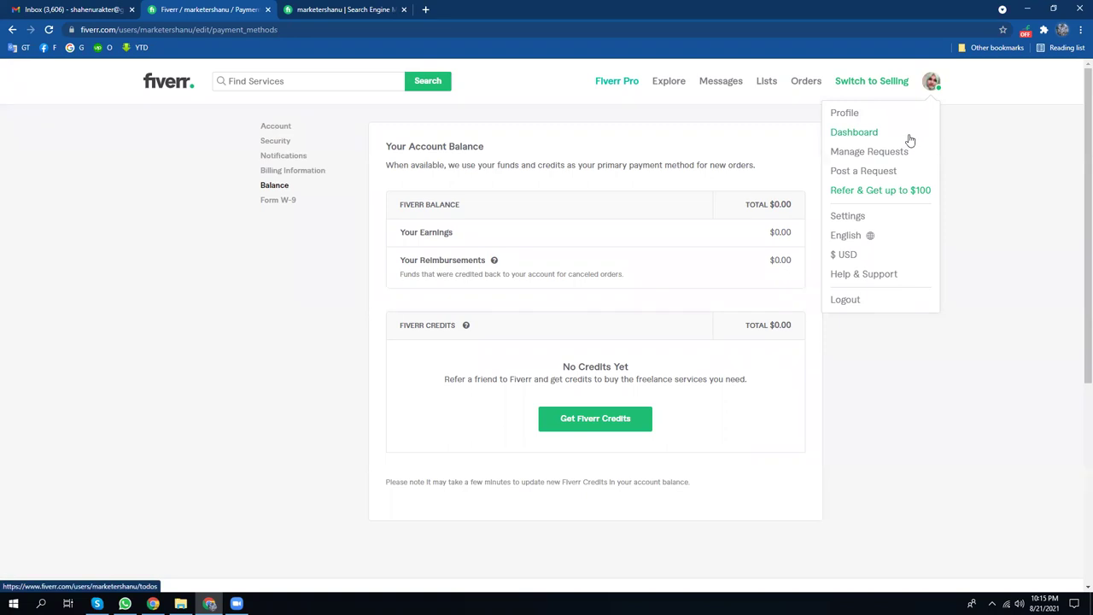
pyautogui.click(340, 9)
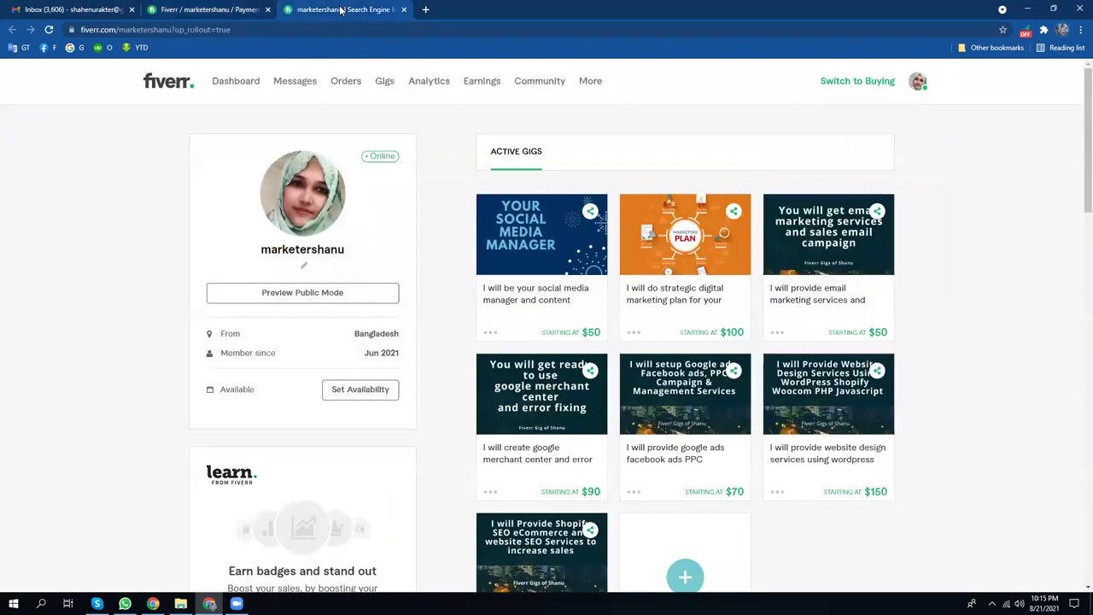
# - Open the seller profile's description for editing and decline the Grammarly quick tour
pyautogui.scroll(-2, 163, 305)
pyautogui.scroll(-2, 258, 390)
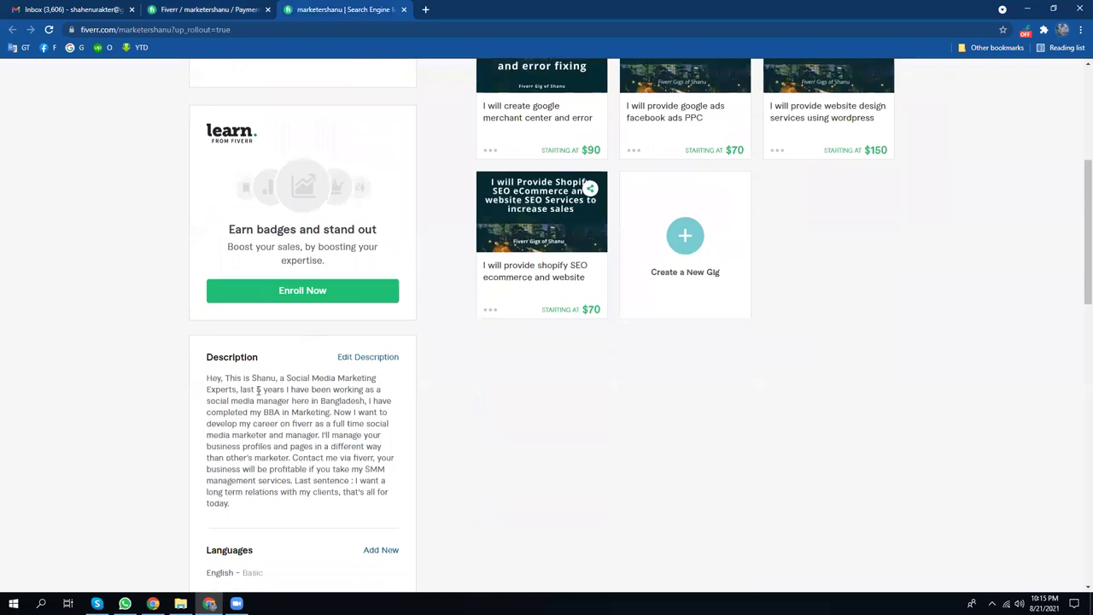
pyautogui.click(350, 362)
pyautogui.scroll(-1, 341, 341)
pyautogui.scroll(-2, 342, 306)
pyautogui.scroll(2, 333, 314)
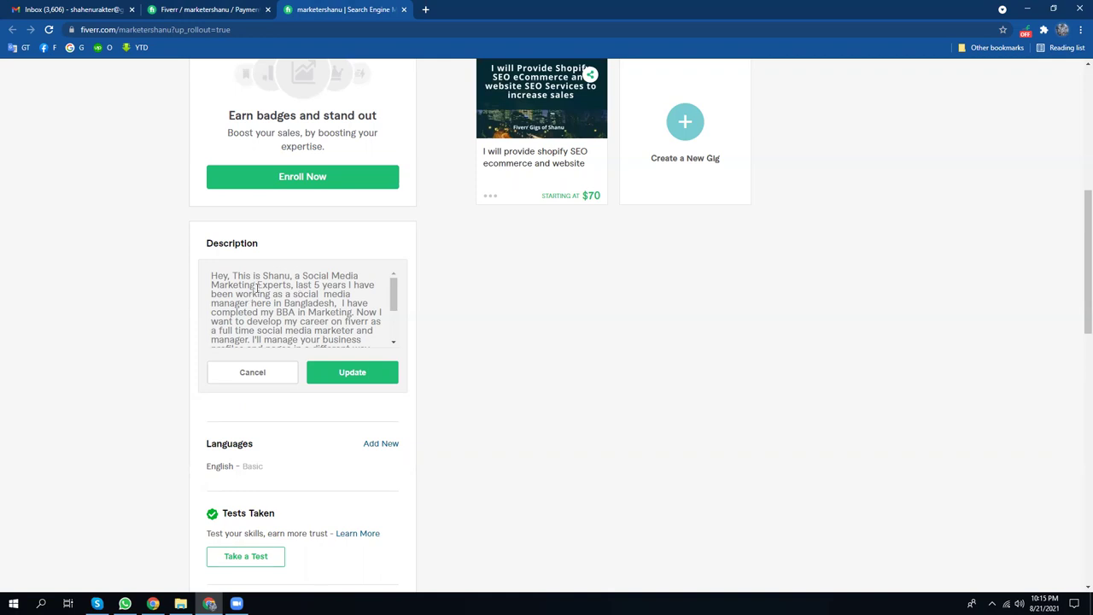
pyautogui.click(256, 294)
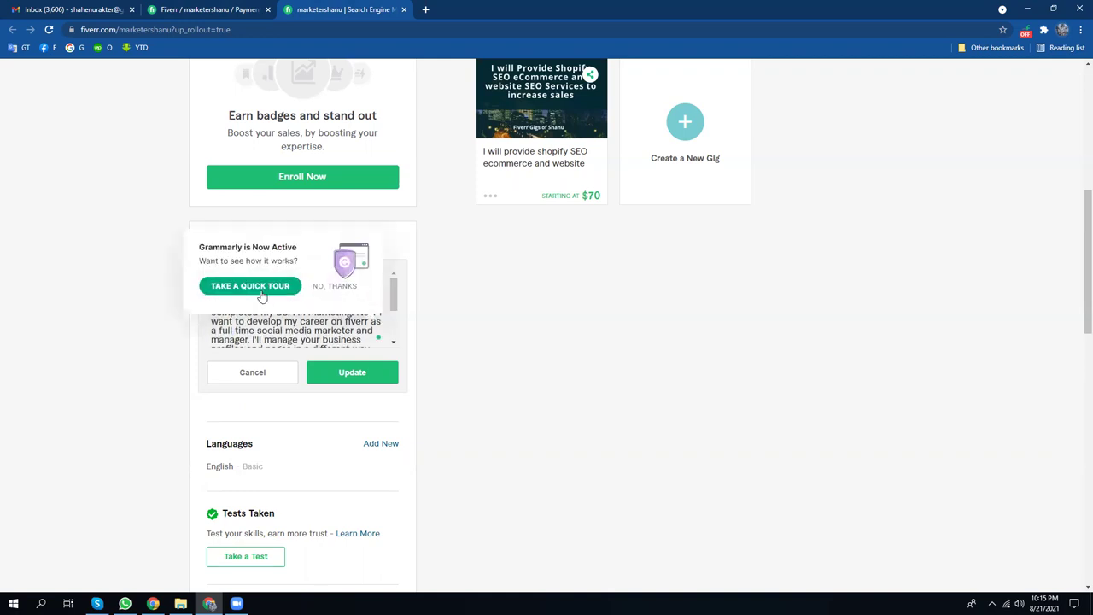
pyautogui.click(319, 286)
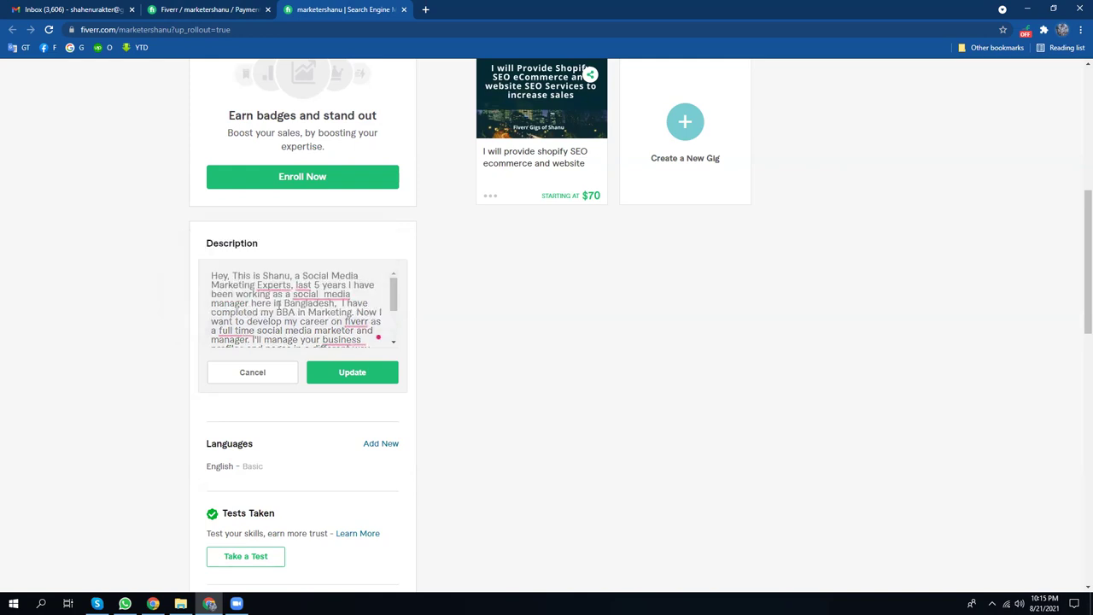
# - Accept the Grammarly corrections "Expert", "social media", "the last" and "full-time" in the first half of the description
pyautogui.moveTo(275, 289)
pyautogui.click(275, 315)
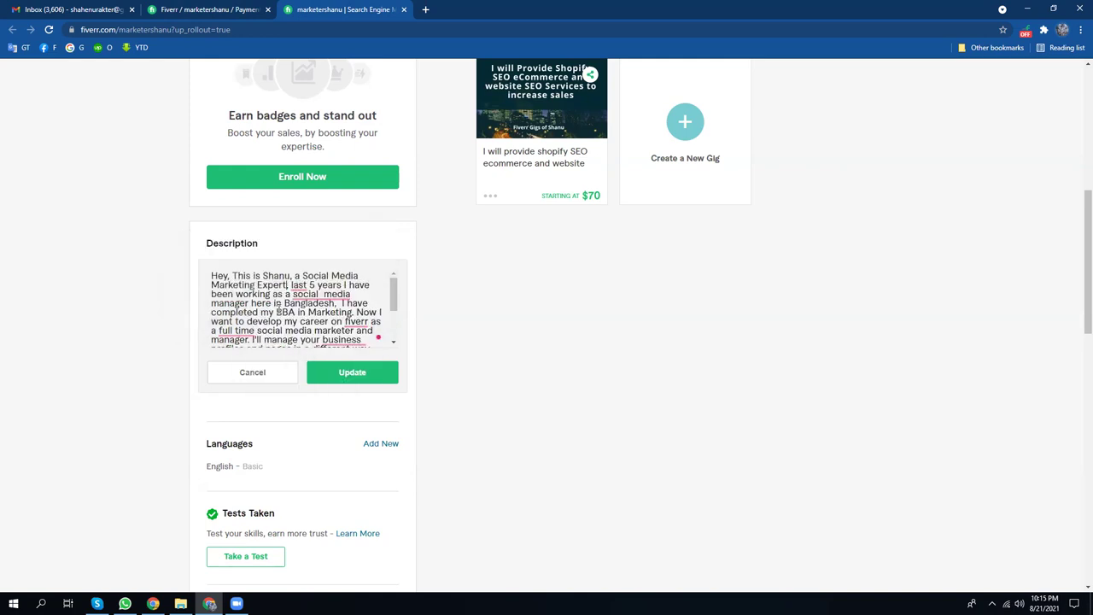
pyautogui.moveTo(317, 305)
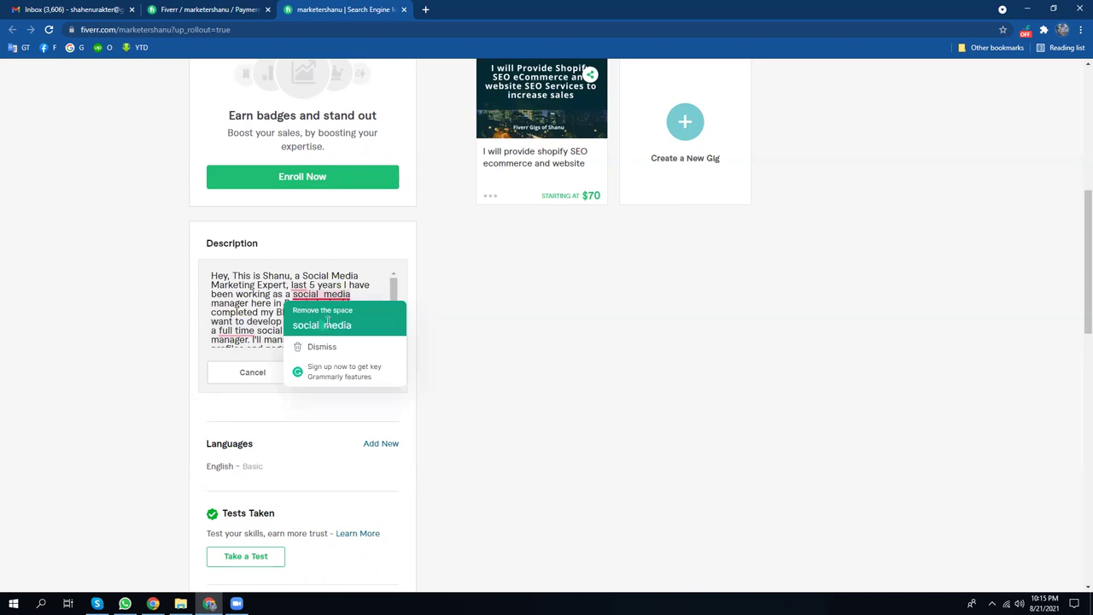
pyautogui.click(321, 324)
pyautogui.moveTo(301, 288)
pyautogui.click(311, 316)
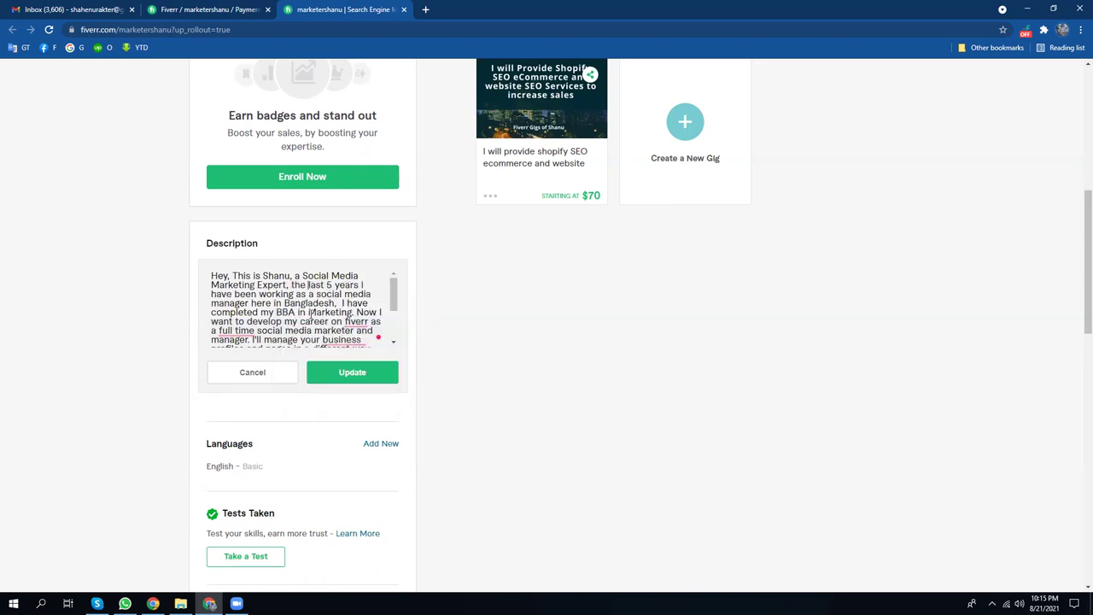
pyautogui.moveTo(241, 331)
pyautogui.click(243, 361)
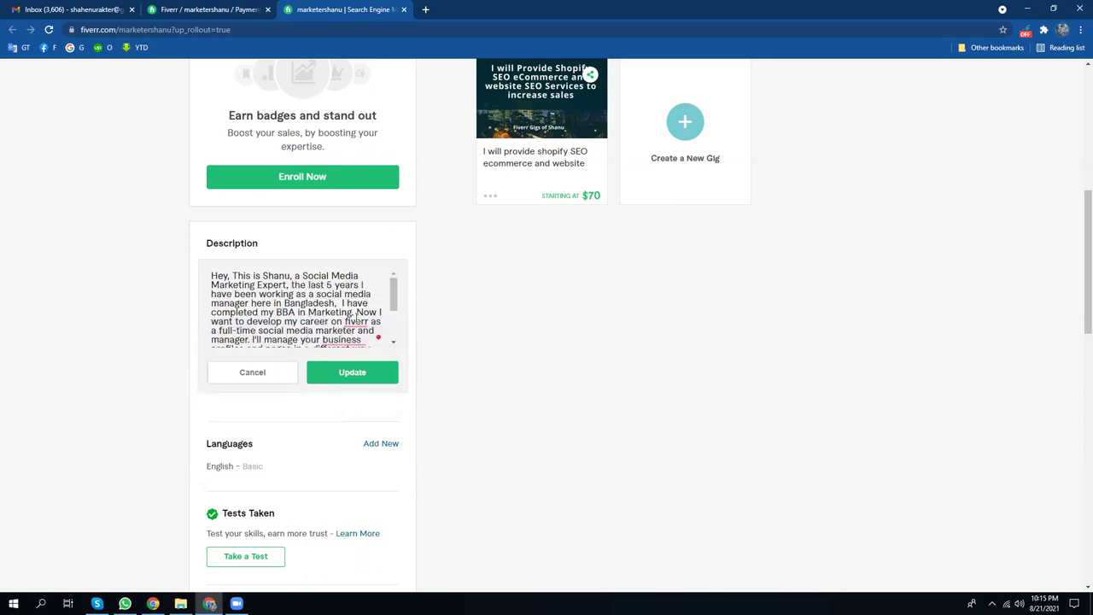
# - Accept the corrections capitalizing "Fiverr", changing "the last" to "For the last", and removing the extra space in "business profiles"
pyautogui.click(359, 350)
pyautogui.moveTo(297, 291)
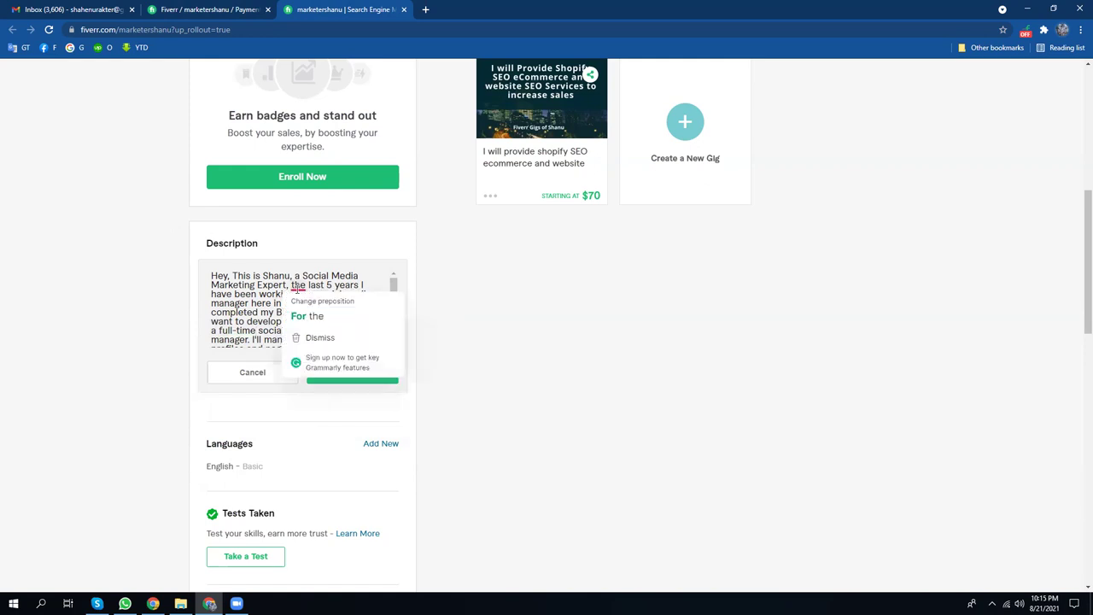
pyautogui.click(308, 321)
pyautogui.moveTo(346, 340)
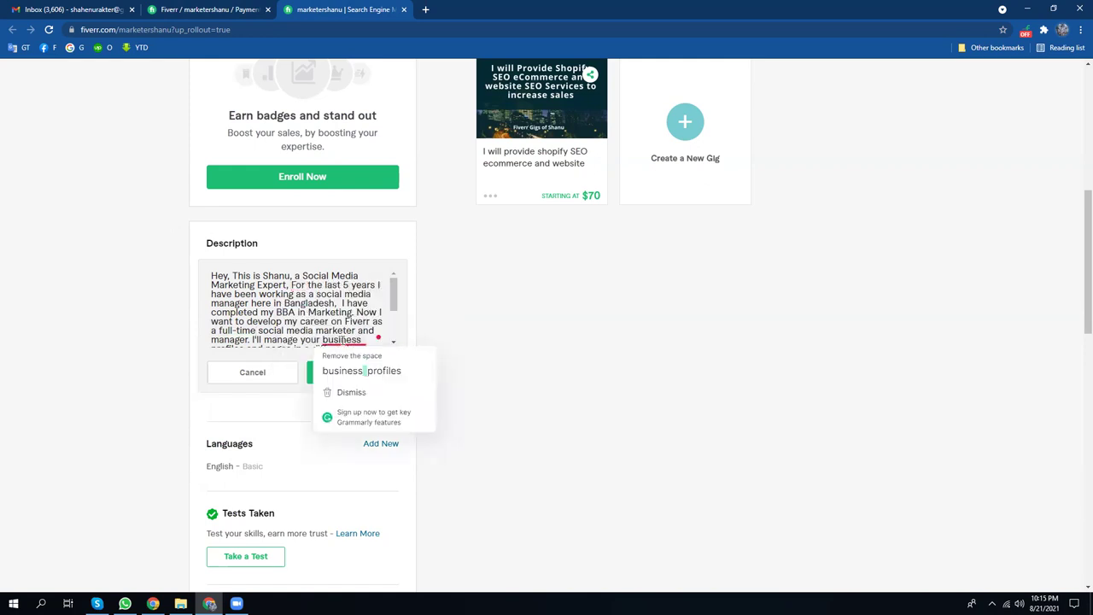
pyautogui.click(357, 370)
# - Correct the end of the description to "marketers", "Fiverr", "sentence:" and "want a" using the Grammarly suggestions
pyautogui.scroll(-2, 294, 308)
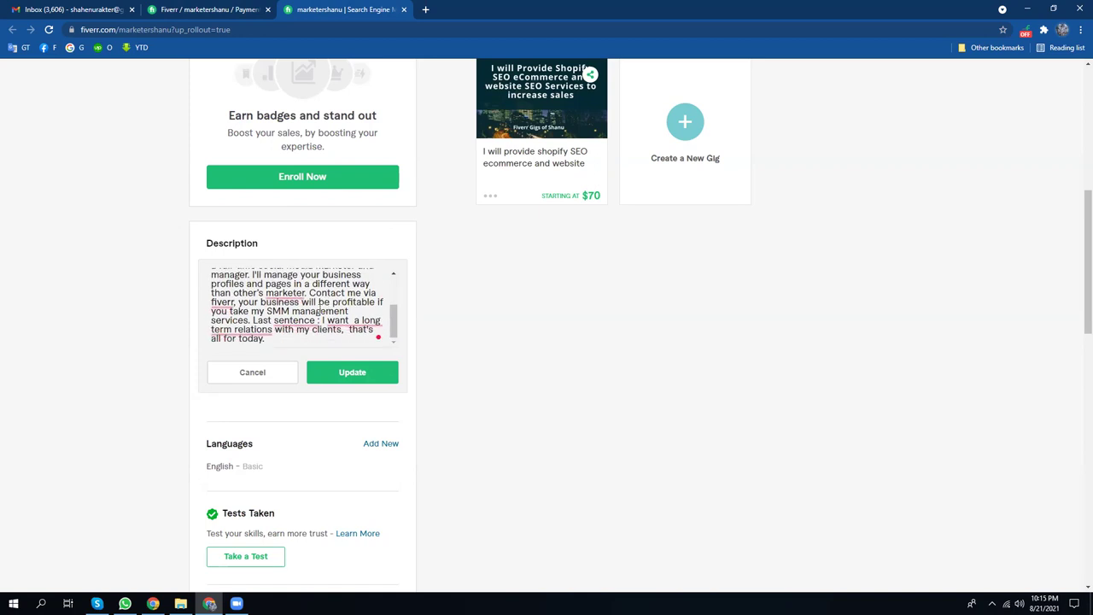
pyautogui.moveTo(285, 294)
pyautogui.click(290, 324)
pyautogui.moveTo(217, 300)
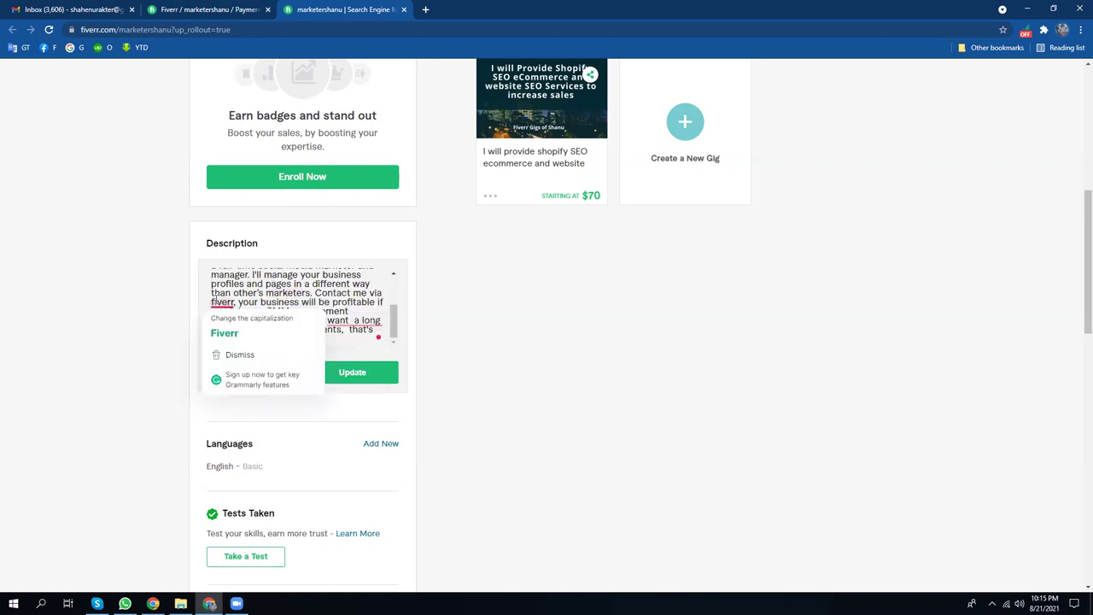
pyautogui.click(233, 329)
pyautogui.moveTo(288, 325)
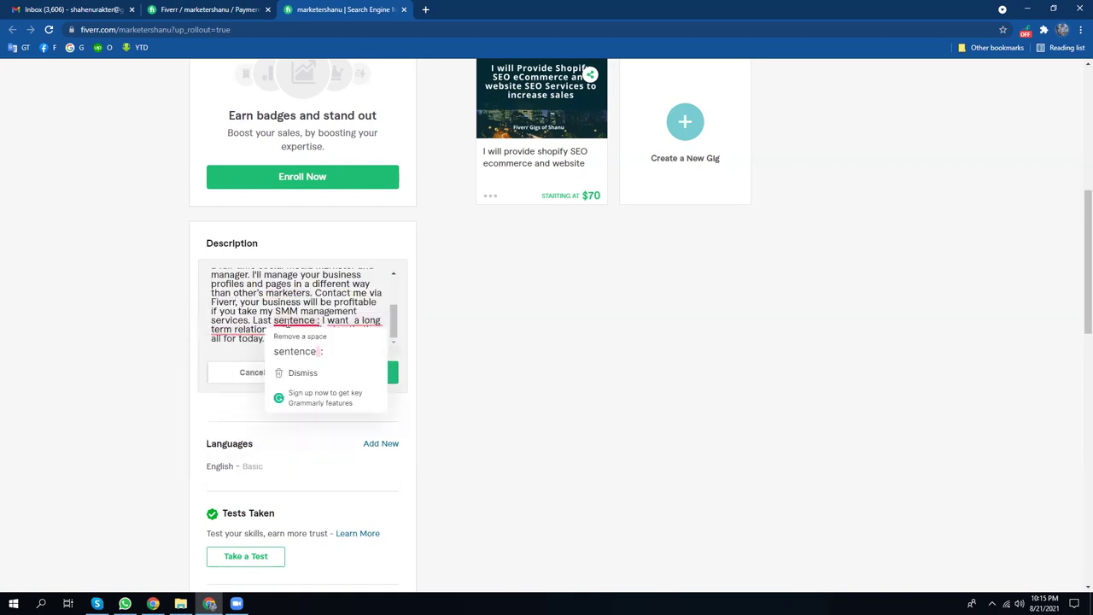
pyautogui.click(304, 352)
pyautogui.moveTo(336, 326)
pyautogui.click(346, 353)
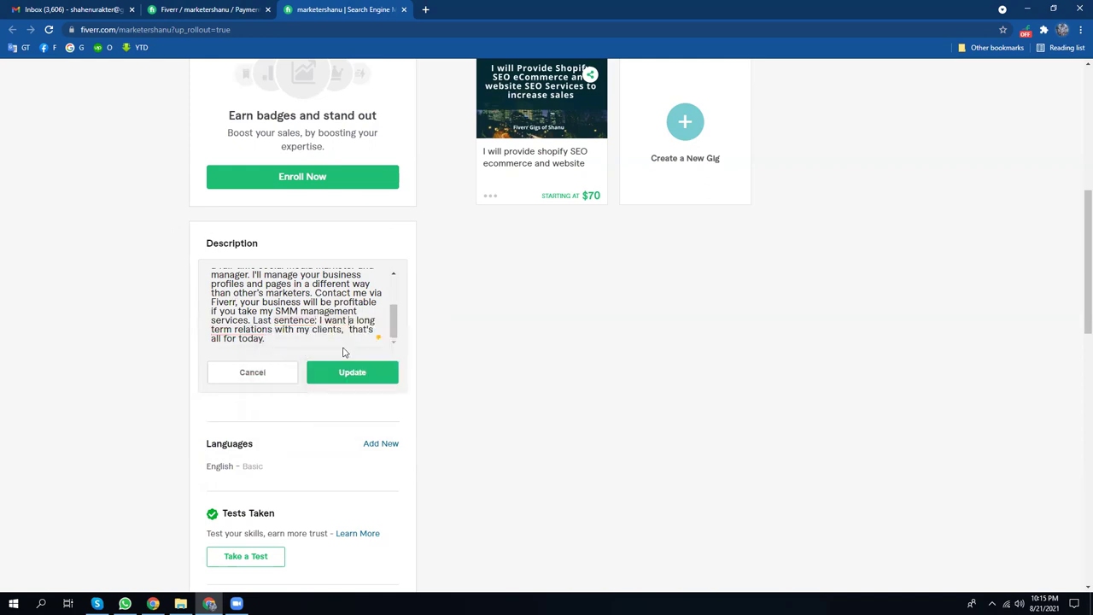
# - Change the closing phrase to "a long term relation" and hyphenate "long-term" using the Grammarly suggestions
pyautogui.scroll(-1, 324, 333)
pyautogui.moveTo(365, 214)
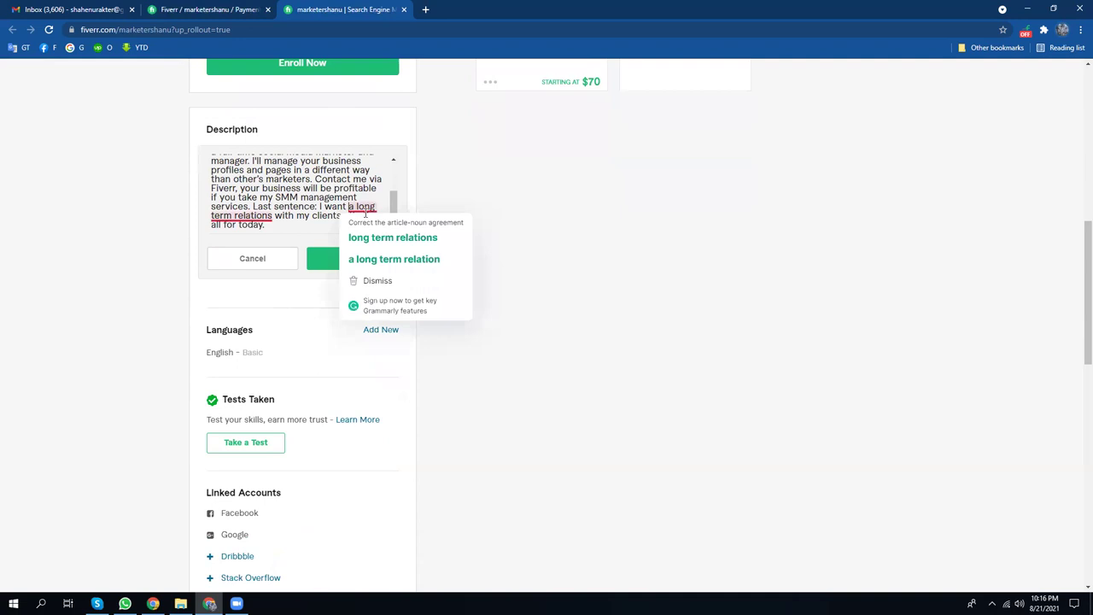
pyautogui.click(416, 259)
pyautogui.scroll(-1, 318, 211)
pyautogui.scroll(1, 318, 211)
pyautogui.moveTo(366, 211)
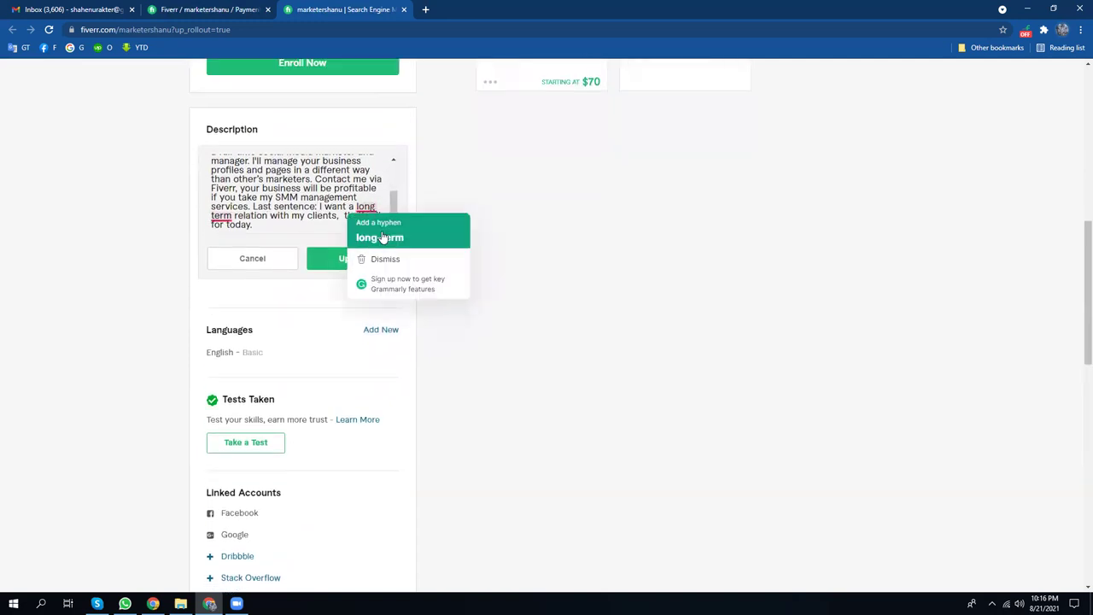
# - Reword "Marketing Expert" in the opening sentence of the description to "Marketer & Digital Marketing Expert"
pyautogui.scroll(5, 328, 202)
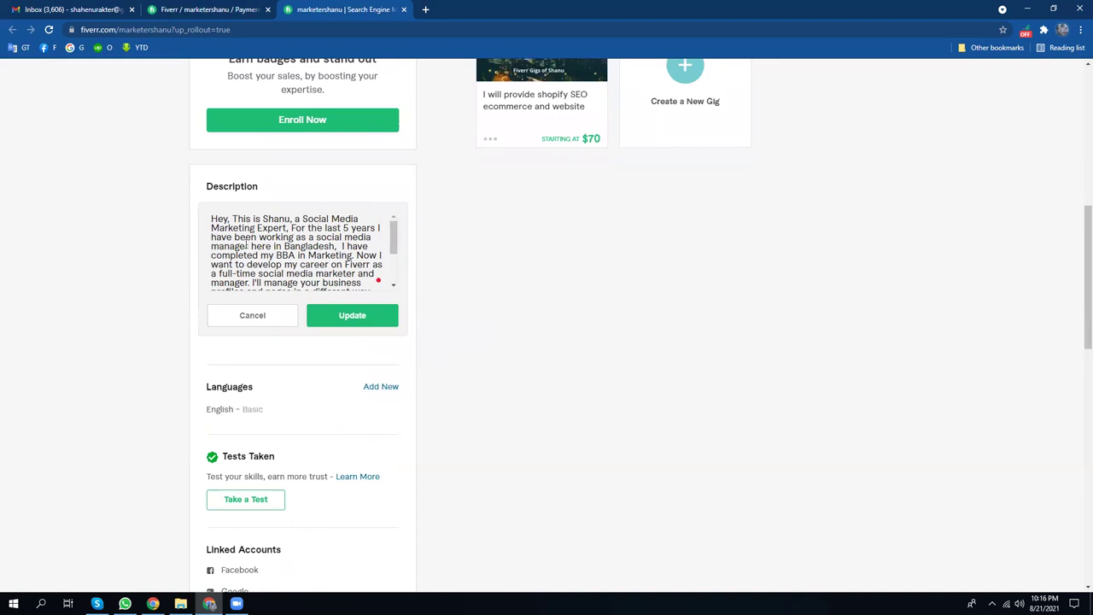
pyautogui.click(257, 228)
pyautogui.press('BackSpace')
pyautogui.press('BackSpace')
pyautogui.press('BackSpace')
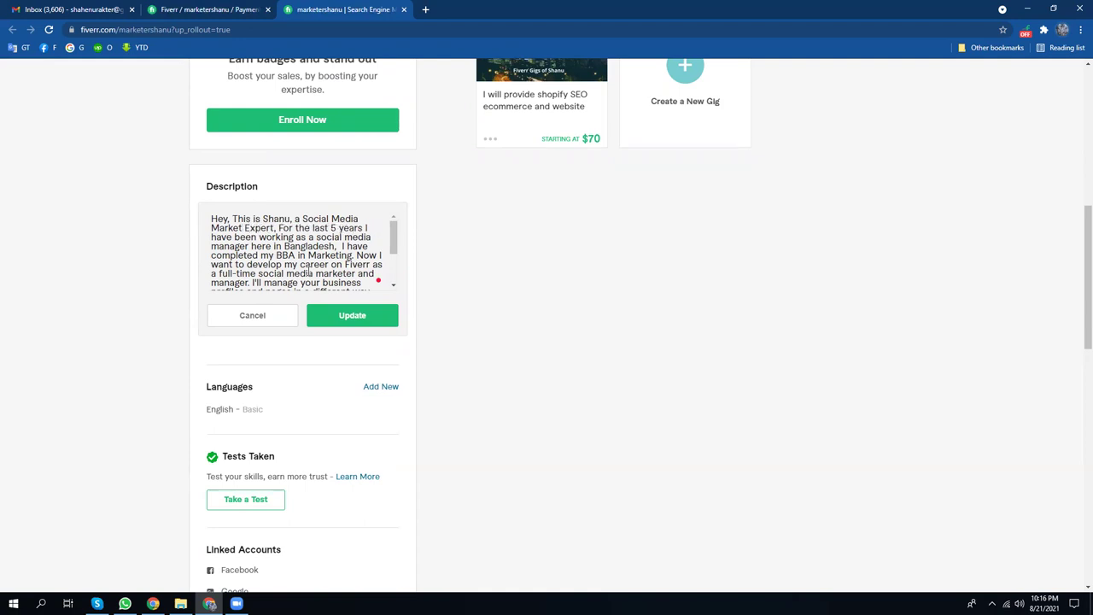
pyautogui.write('er')
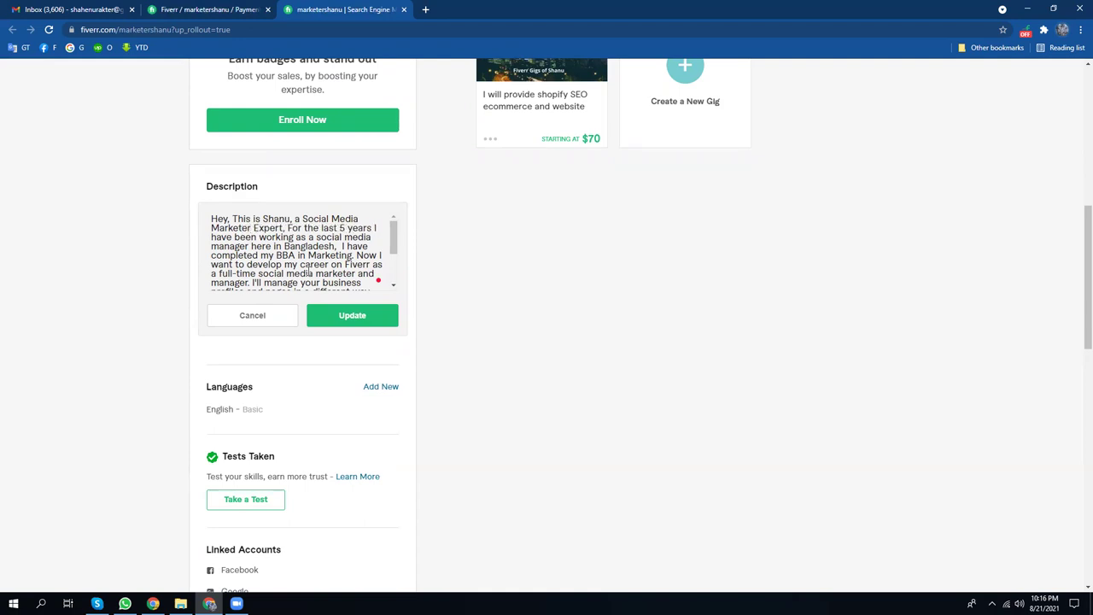
pyautogui.write(' &')
pyautogui.write(' Digita')
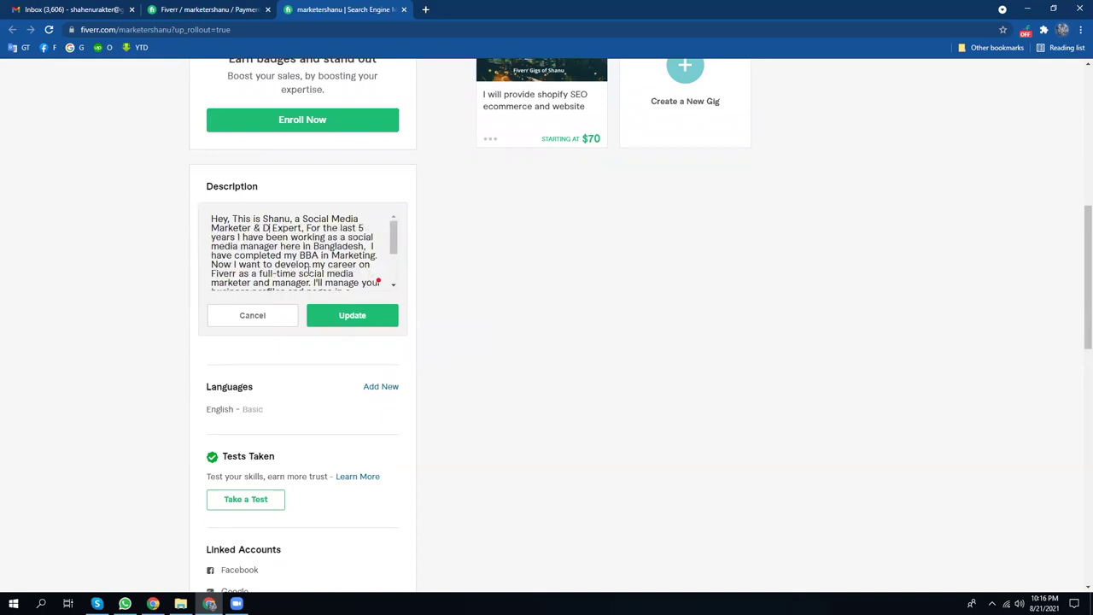
pyautogui.write('l')
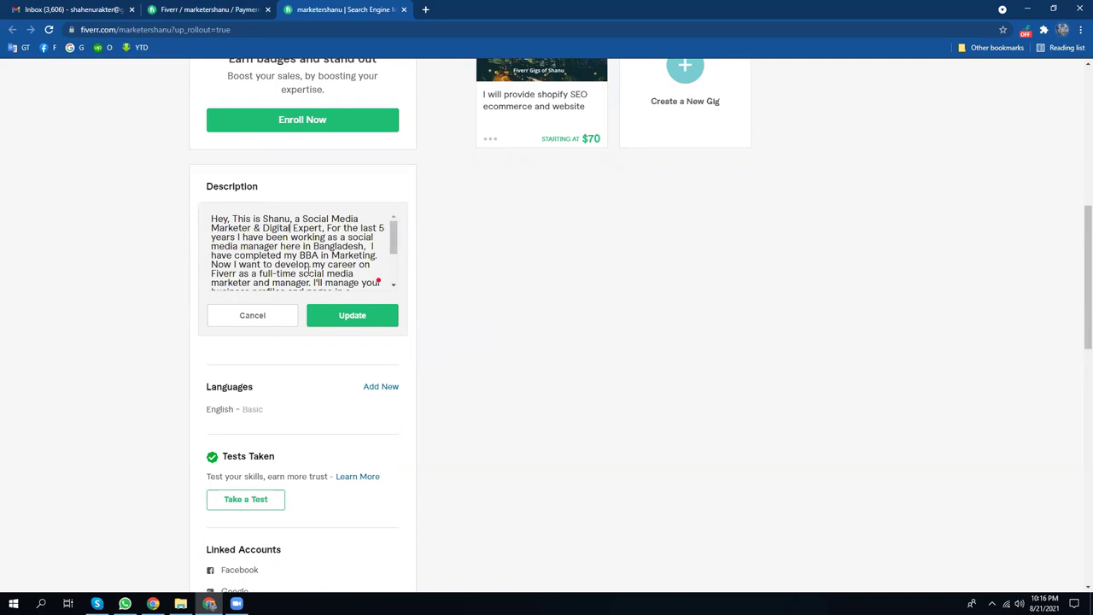
pyautogui.write(' Marketing')
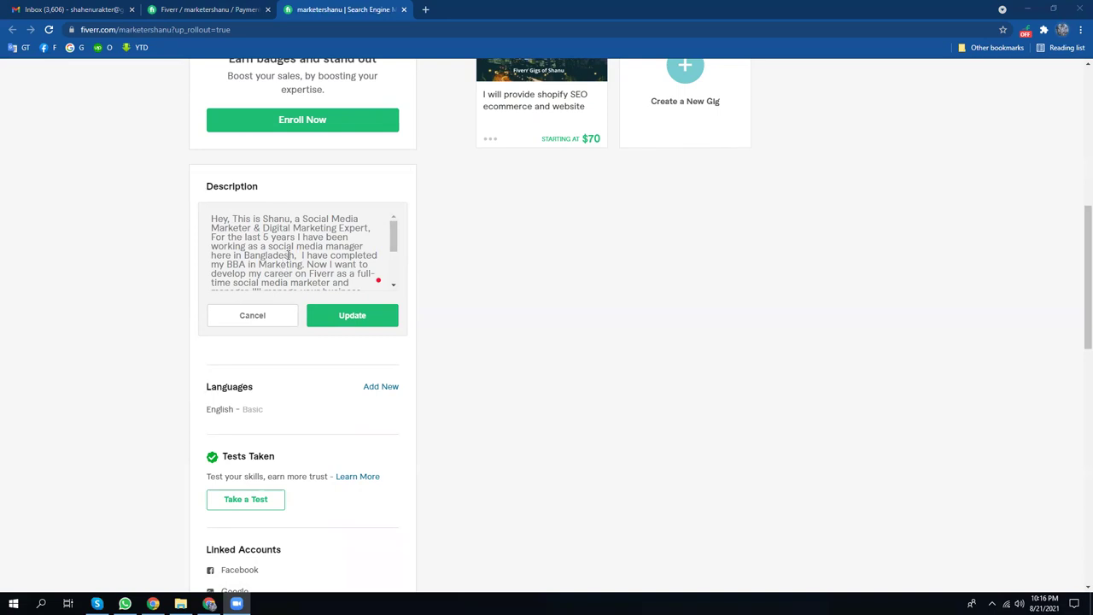
# - Add "& Digital Marketer" after "social media manager" in the sentence about the last 5 years
pyautogui.click(365, 249)
pyautogui.write('& Digital')
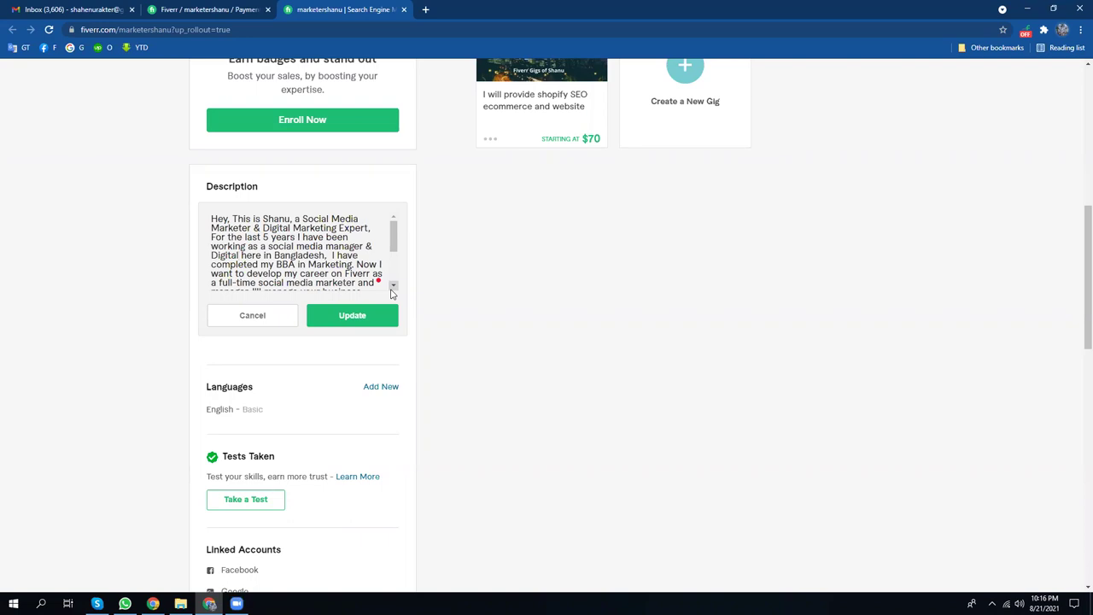
pyautogui.write(' Marke')
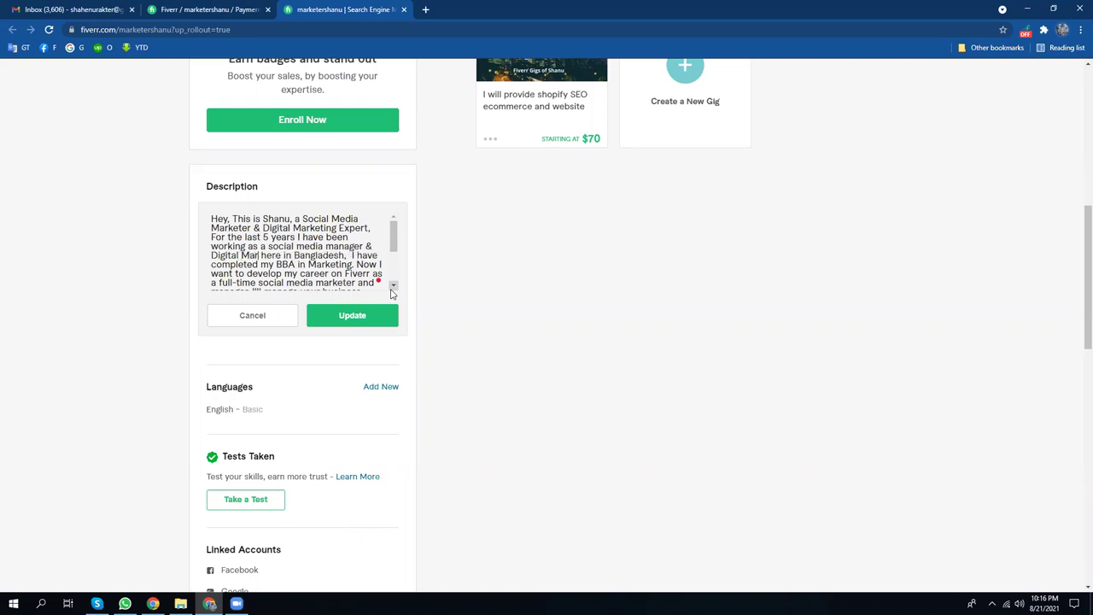
pyautogui.write('ter')
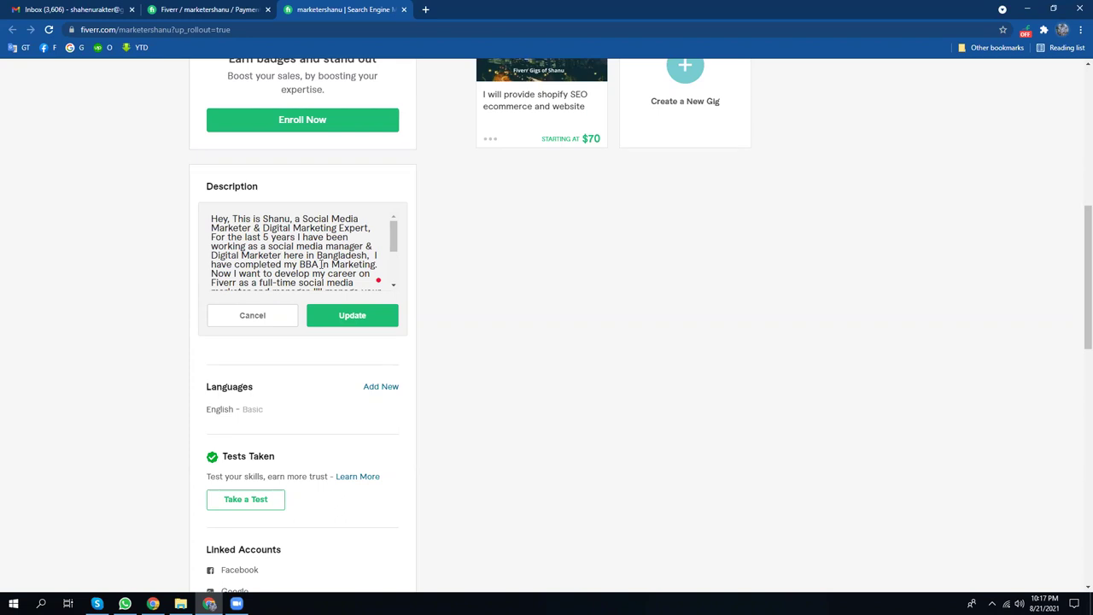
# - Replace "marketer" with "manager" after "full-time social media" in the career sentence
pyautogui.scroll(-2, 322, 263)
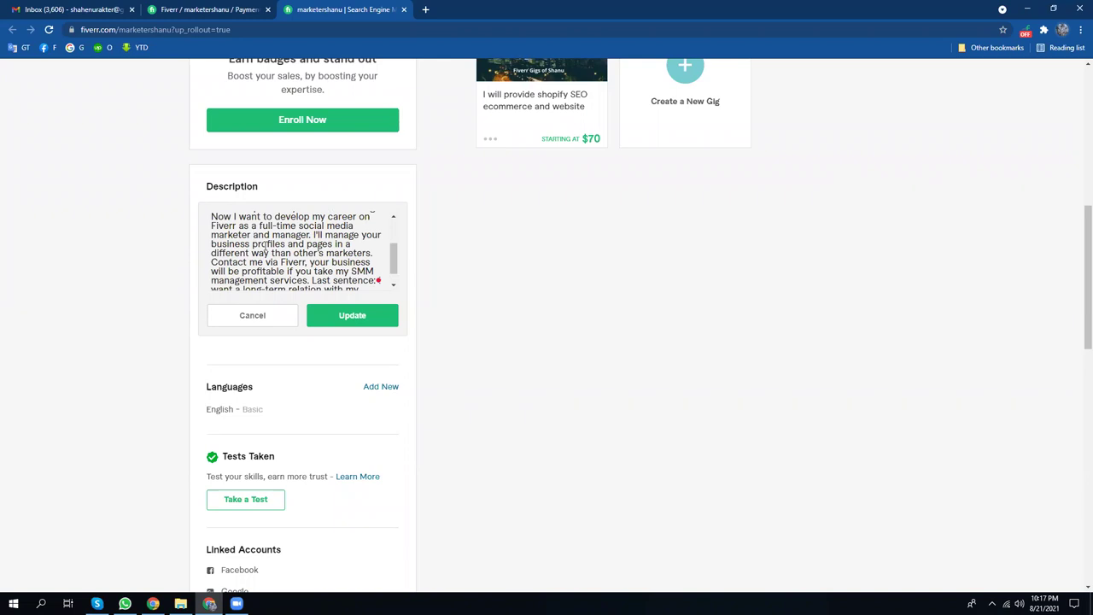
pyautogui.press('BackSpace')
pyautogui.press('BackSpace')
pyautogui.press('BackSpace')
pyautogui.press('BackSpace')
pyautogui.press('BackSpace')
pyautogui.press('BackSpace')
pyautogui.press('BackSpace')
pyautogui.press('BackSpace')
pyautogui.press('BackSpace')
pyautogui.press('BackSpace')
pyautogui.press('BackSpace')
pyautogui.press('BackSpace')
pyautogui.press('BackSpace')
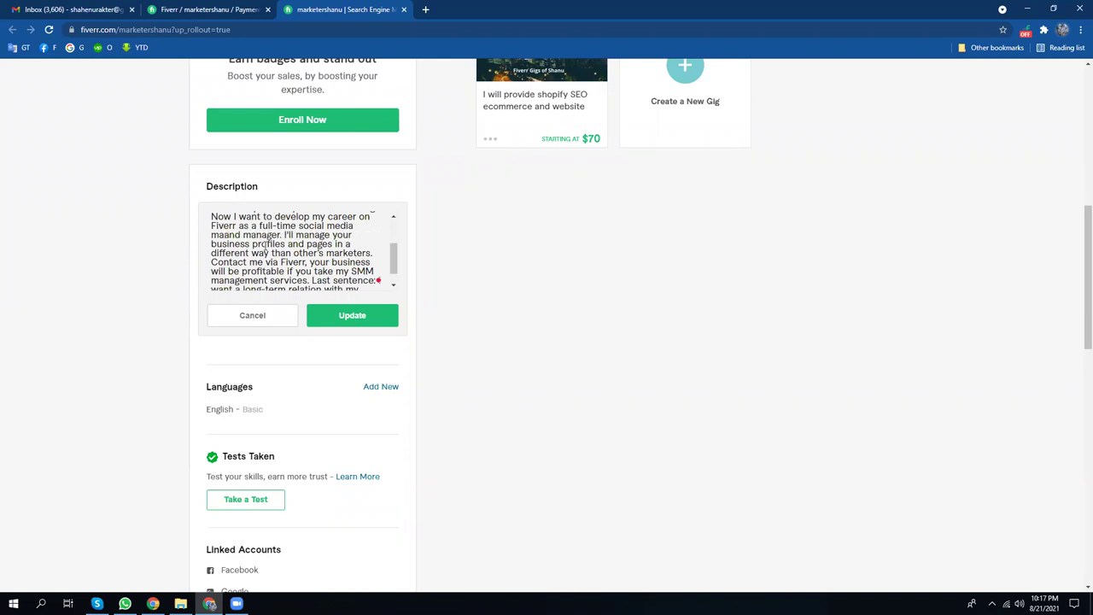
pyautogui.press('BackSpace')
pyautogui.write('manager')
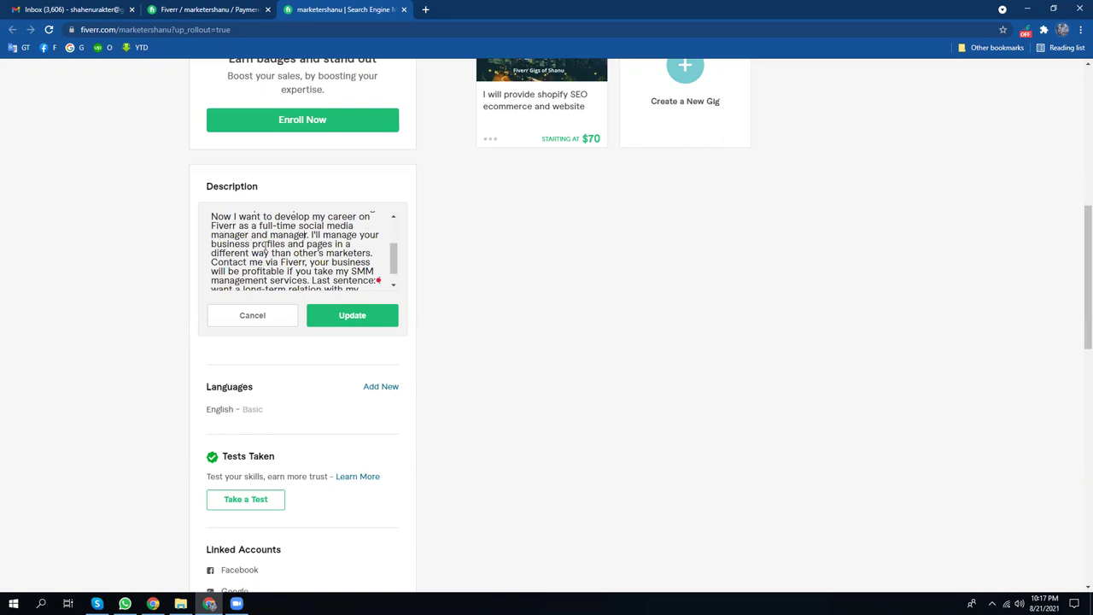
# - Replace the second "manager" in the career sentence with "digital marketer", ending the sentence with a period
pyautogui.press('BackSpace')
pyautogui.press('BackSpace')
pyautogui.press('BackSpace')
pyautogui.press('BackSpace')
pyautogui.press('BackSpace')
pyautogui.press('BackSpace')
pyautogui.press('BackSpace')
pyautogui.press('BackSpace')
pyautogui.write('digital')
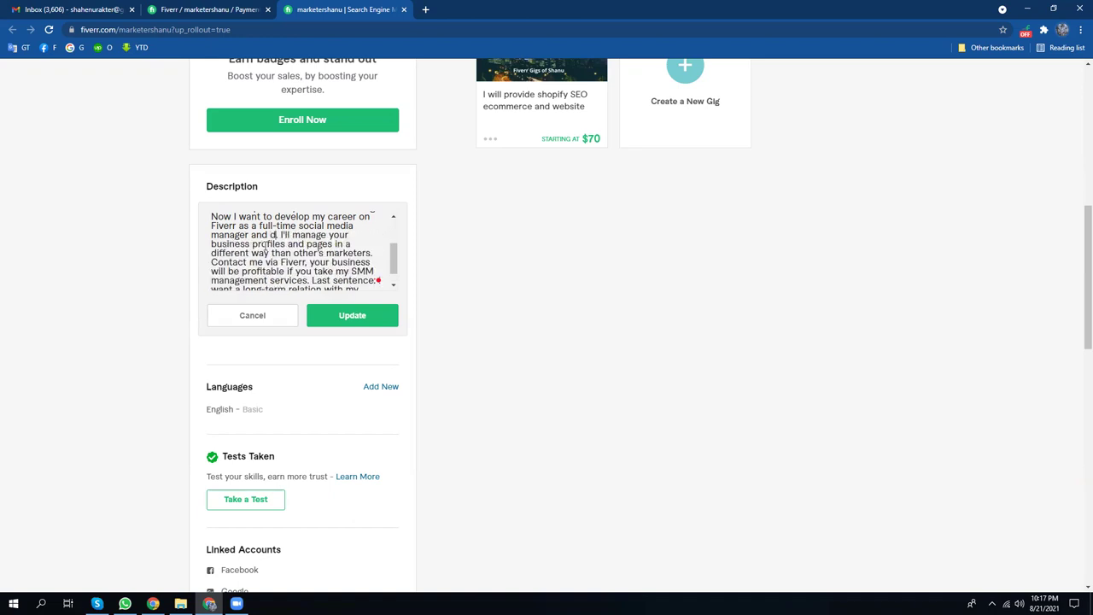
pyautogui.write(',')
pyautogui.press('BackSpace')
pyautogui.write('markete')
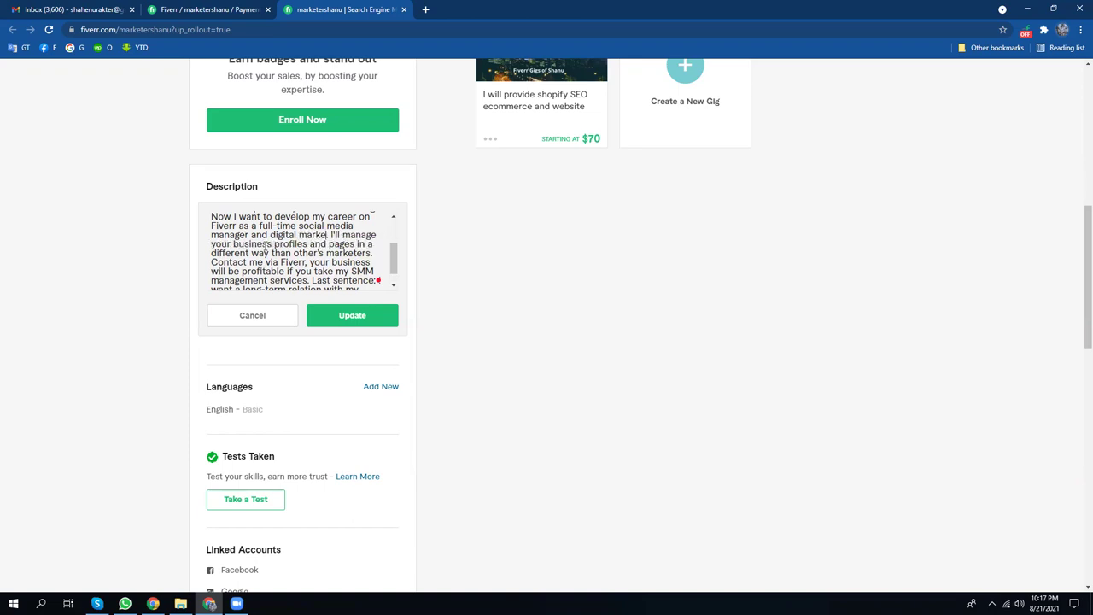
pyautogui.write('r')
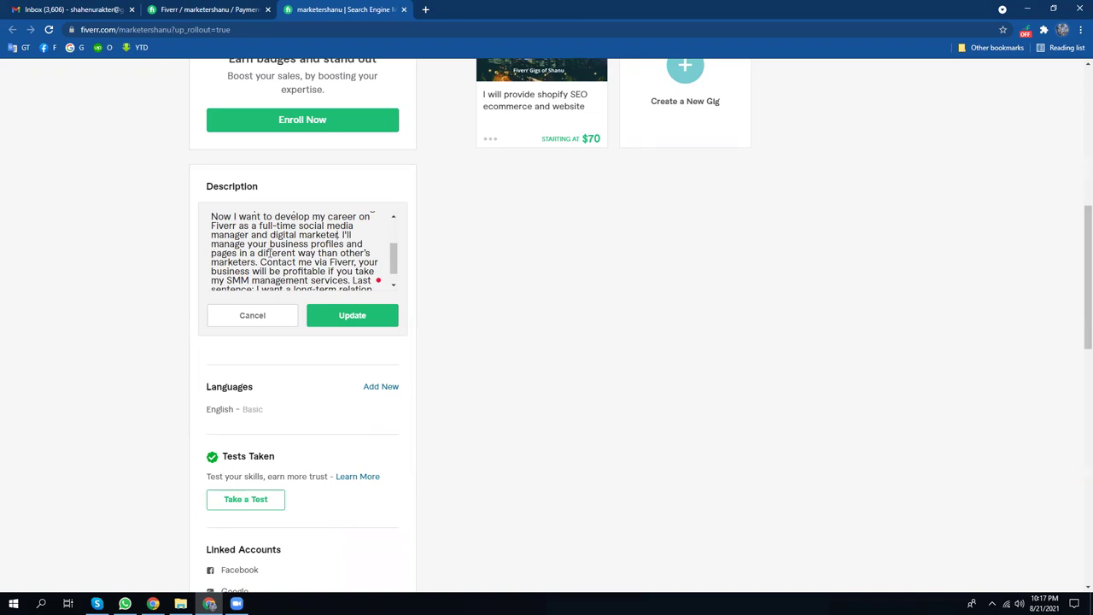
pyautogui.write('.')
# - Add "& Digital Market" after "SMM management services" in the description
pyautogui.click(253, 280)
pyautogui.press('BackSpace')
pyautogui.write('&')
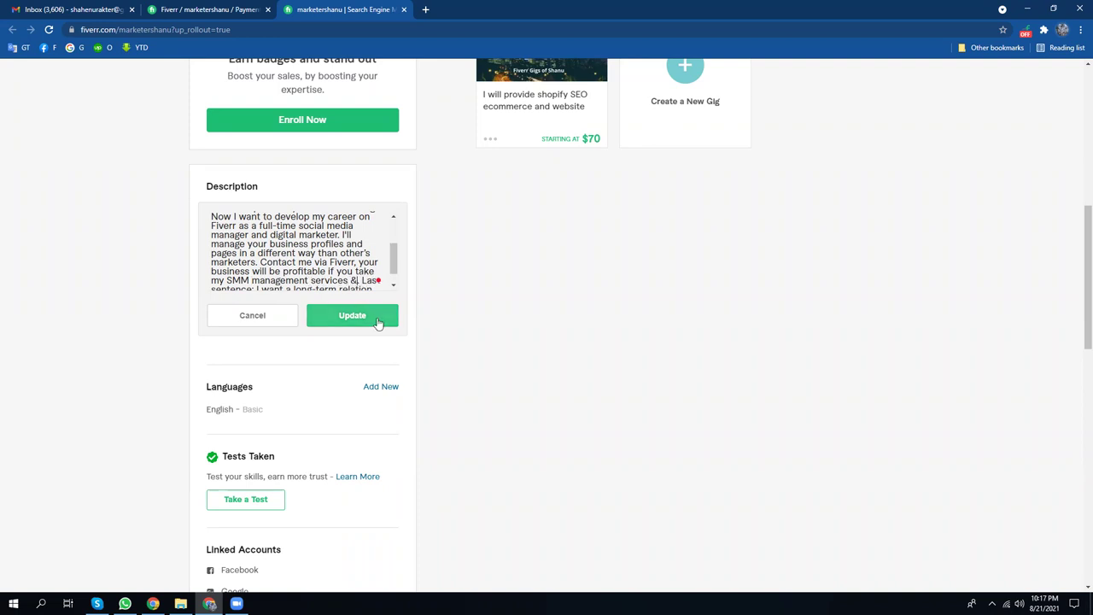
pyautogui.write(' Di')
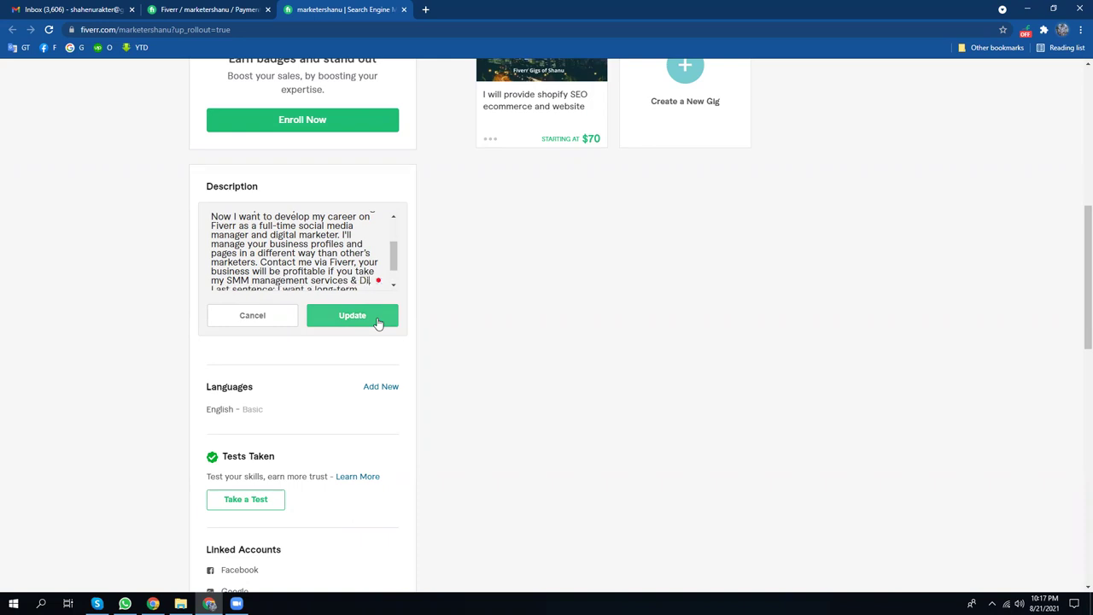
pyautogui.write('gital. Last sentence: I want a long-')
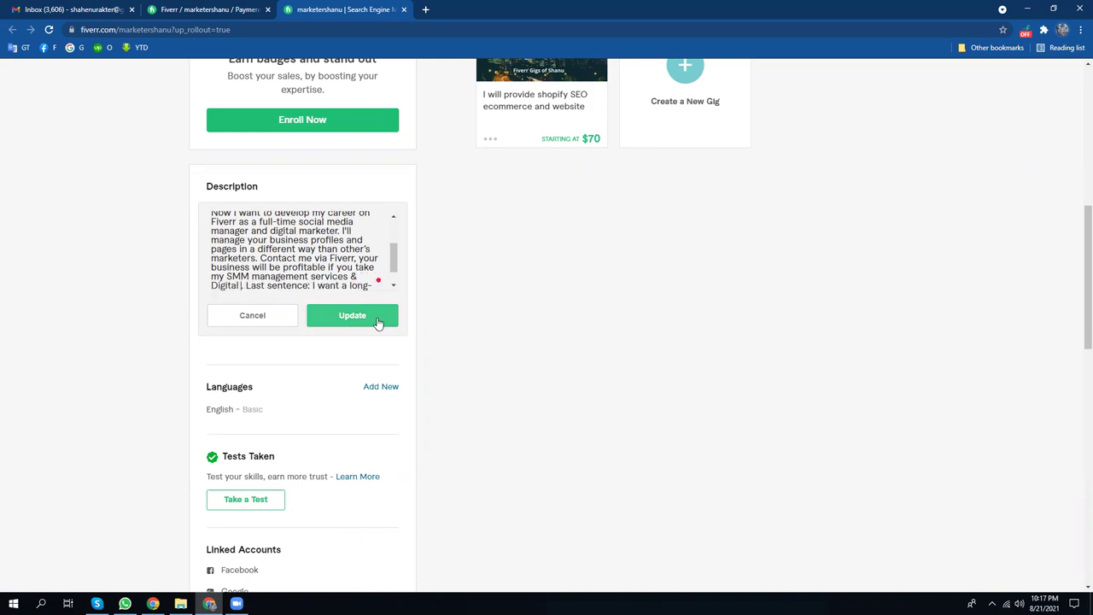
pyautogui.write(' Market')
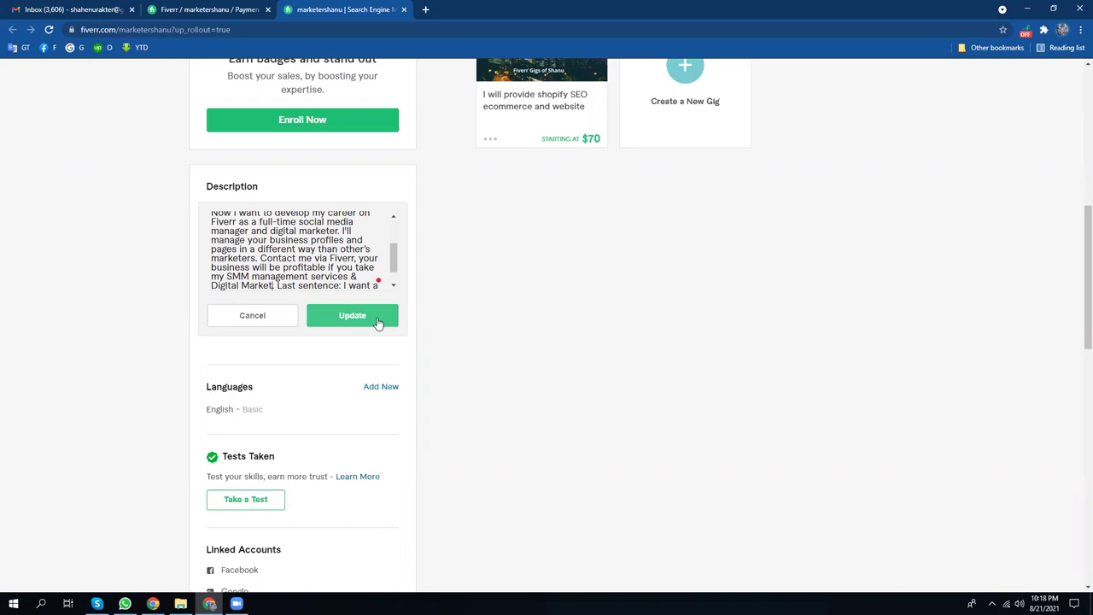
# - Shorten the added "Digital Market" wording to "DM Services" after "SMM management services &"
pyautogui.press('BackSpace')
pyautogui.press('BackSpace')
pyautogui.press('BackSpace')
pyautogui.press('BackSpace')
pyautogui.press('BackSpace')
pyautogui.press('BackSpace')
pyautogui.press('BackSpace')
pyautogui.press('BackSpace')
pyautogui.press('BackSpace')
pyautogui.press('BackSpace')
pyautogui.press('BackSpace')
pyautogui.press('BackSpace')
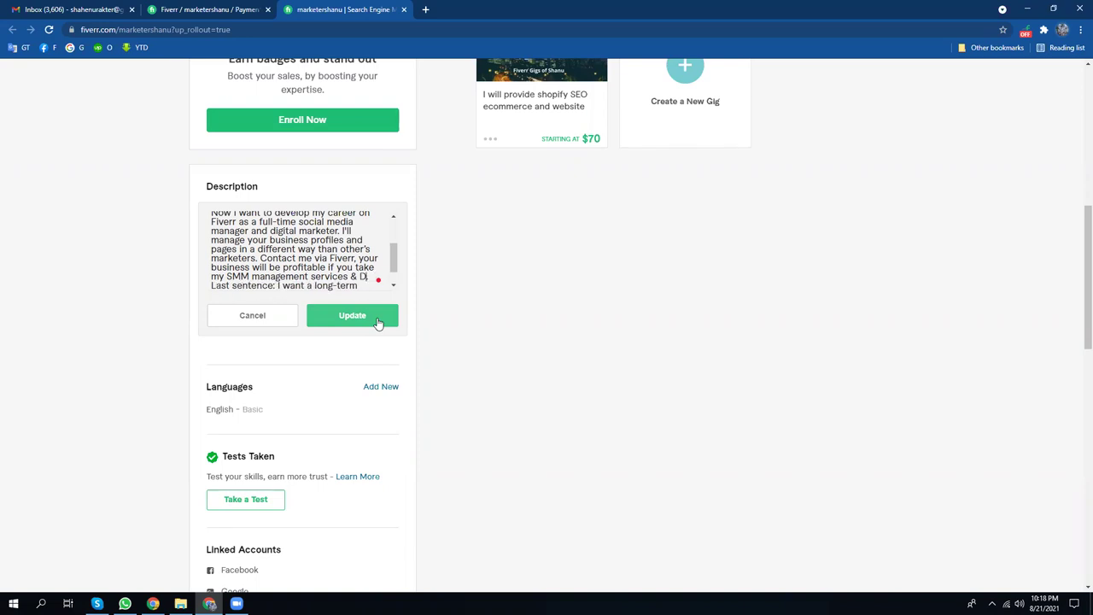
pyautogui.write('M')
pyautogui.write(' Services')
pyautogui.write('.')
pyautogui.press('BackSpace')
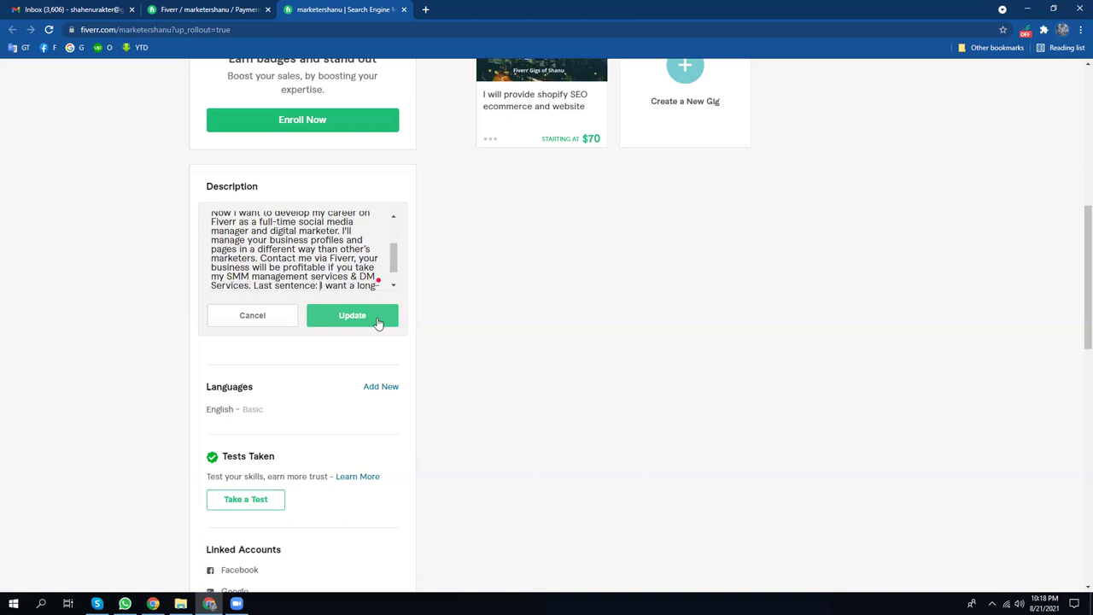
# - Replace "relation" with the suggested "relationship" in the description's last sentence and save the description
pyautogui.press('Down')
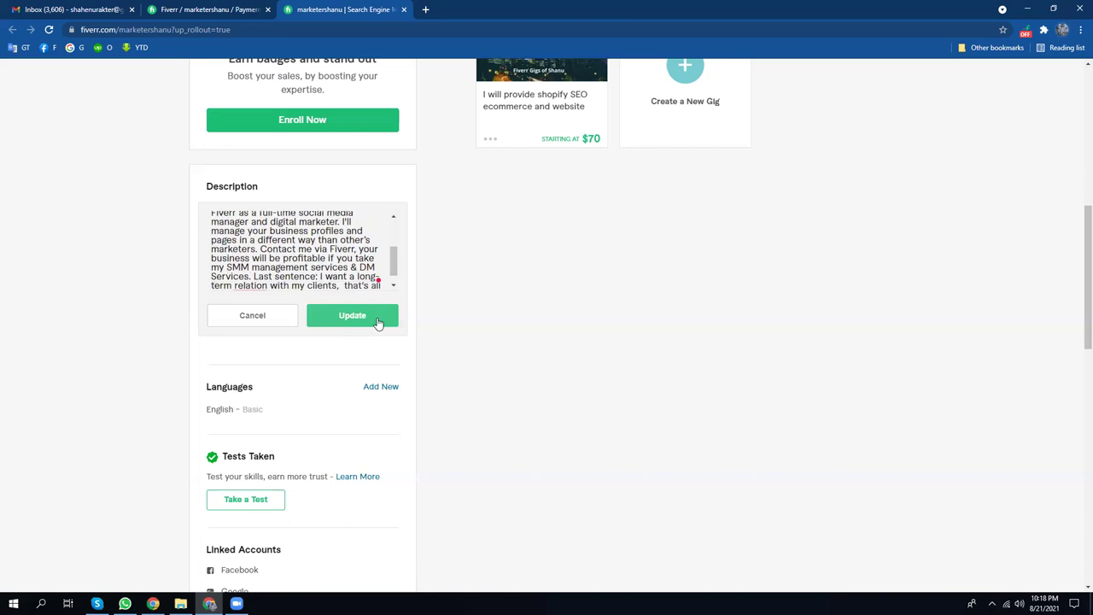
pyautogui.moveTo(250, 286)
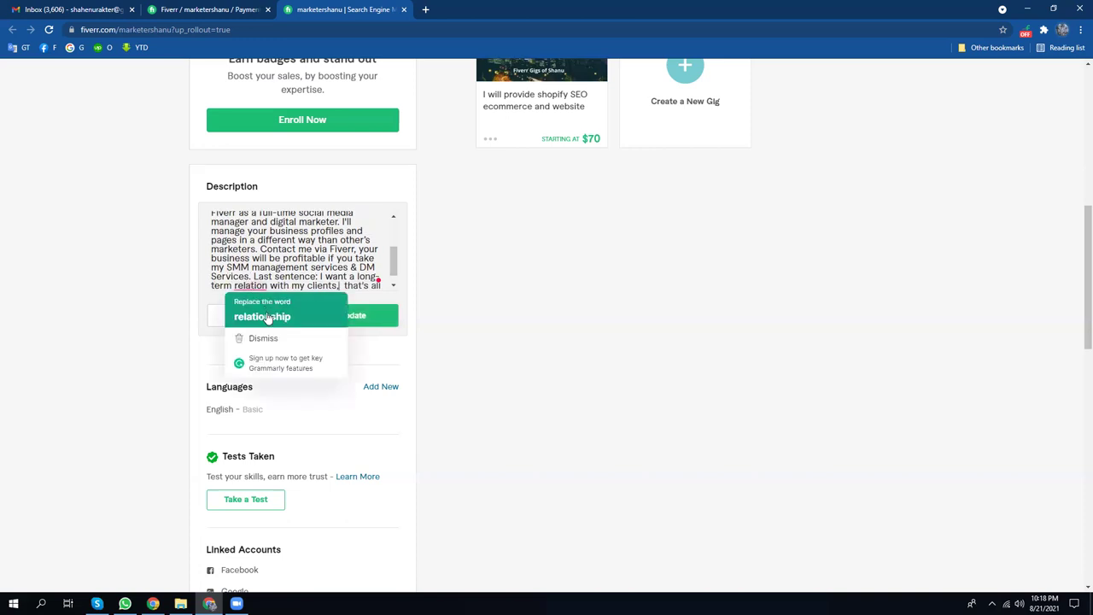
pyautogui.click(268, 317)
pyautogui.scroll(-1, 299, 267)
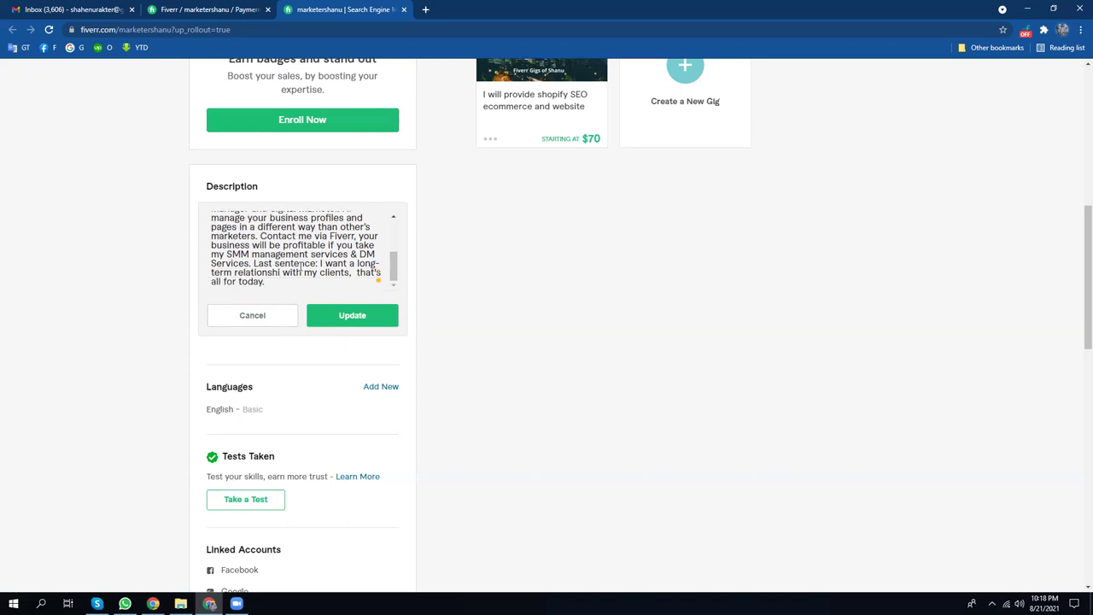
pyautogui.scroll(-1, 299, 268)
pyautogui.click(355, 260)
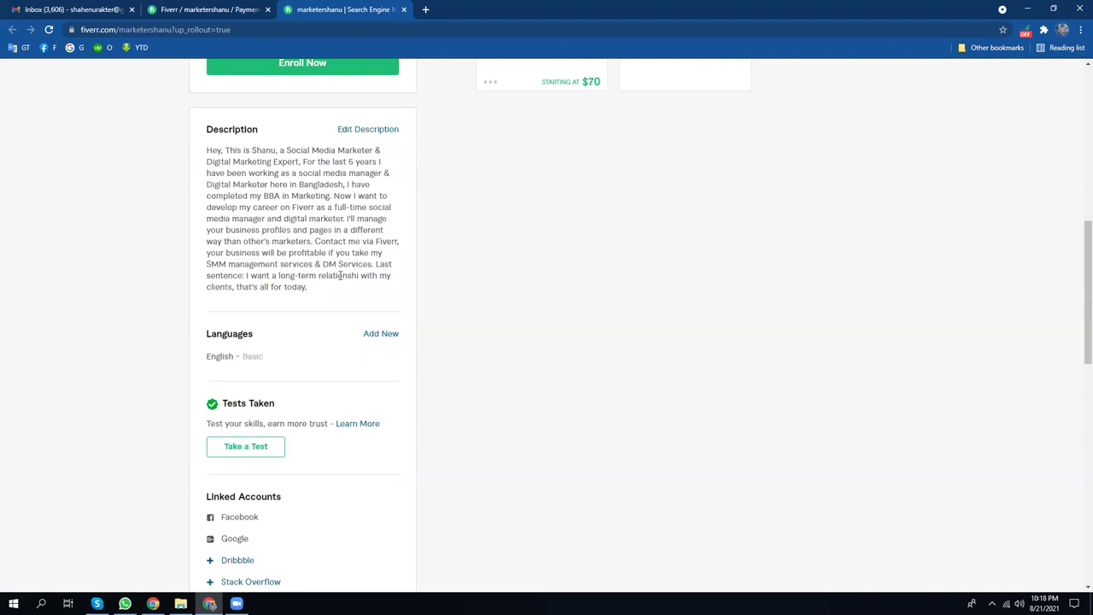
# - Reopen the description for editing and shorten its closing words to "that's all."
pyautogui.click(357, 130)
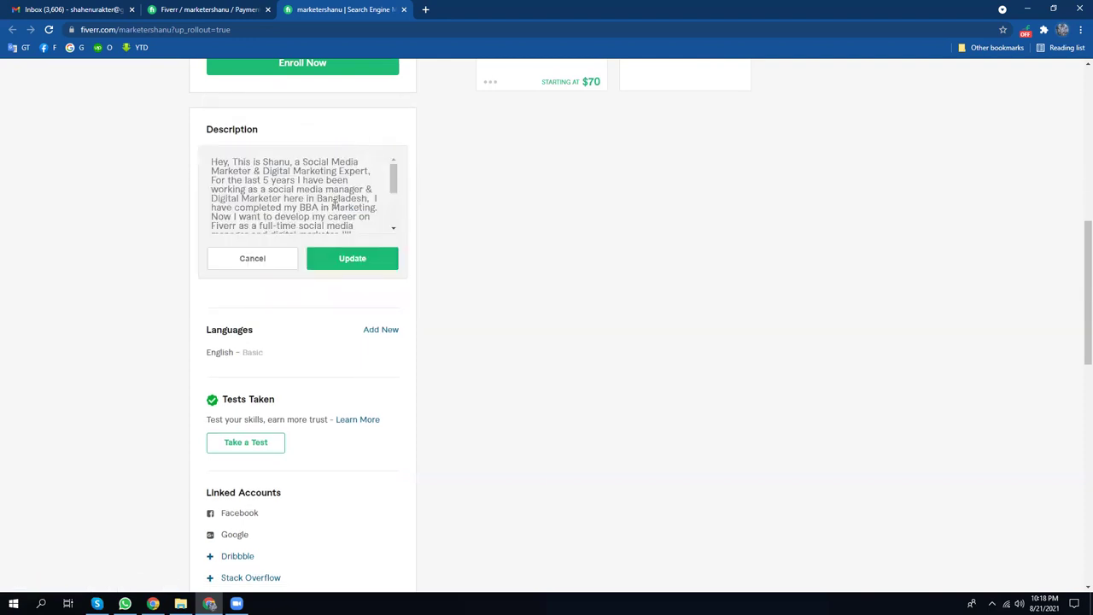
pyautogui.scroll(1, 297, 246)
pyautogui.click(299, 240)
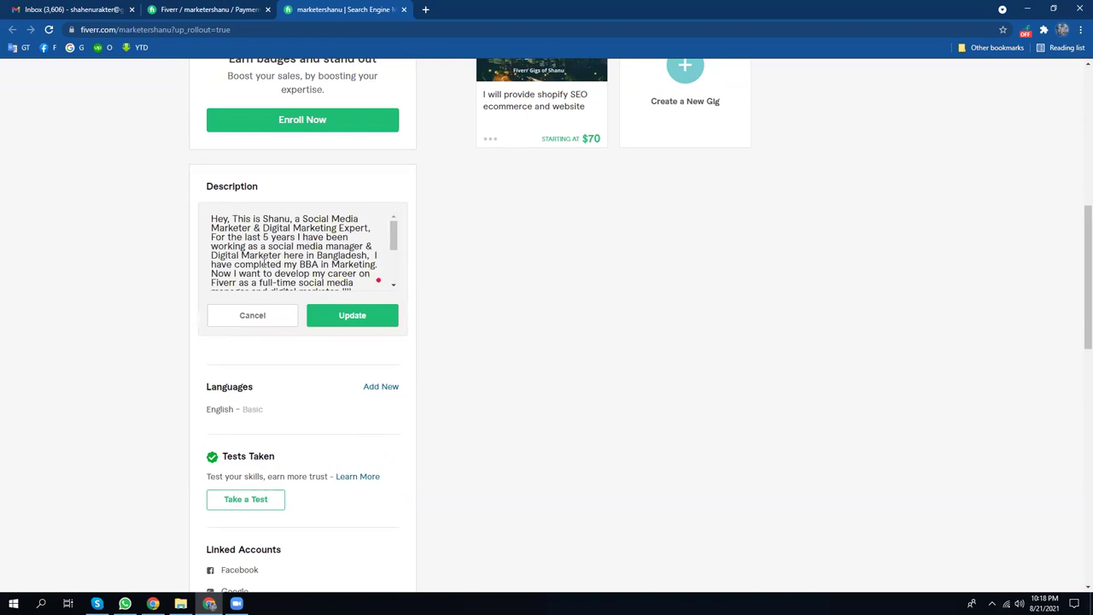
pyautogui.scroll(-1, 291, 256)
pyautogui.scroll(-1, 291, 258)
pyautogui.rightClick(256, 273)
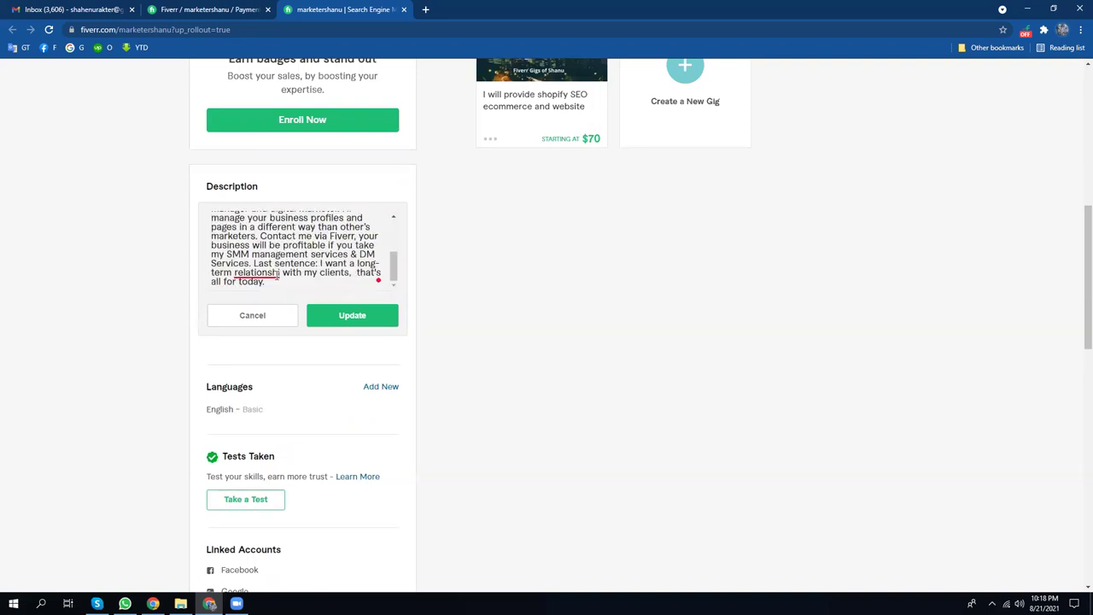
pyautogui.click(280, 293)
pyautogui.press('BackSpace')
pyautogui.press('BackSpace')
pyautogui.press('BackSpace')
pyautogui.press('BackSpace')
pyautogui.press('BackSpace')
pyautogui.press('BackSpace')
pyautogui.press('BackSpace')
pyautogui.press('BackSpace')
pyautogui.press('BackSpace')
pyautogui.write('.')
# - Correct the last sentence to "I want long-term relationship with my clients" and save the description
pyautogui.moveTo(369, 262)
pyautogui.click(367, 299)
pyautogui.write('p')
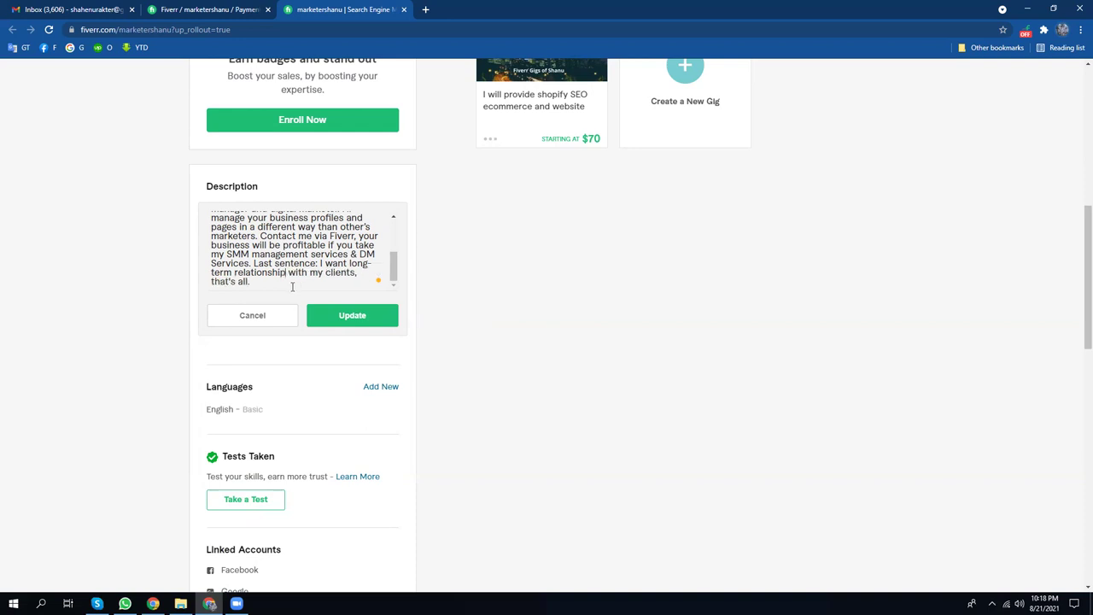
pyautogui.scroll(-2, 297, 282)
pyautogui.click(362, 209)
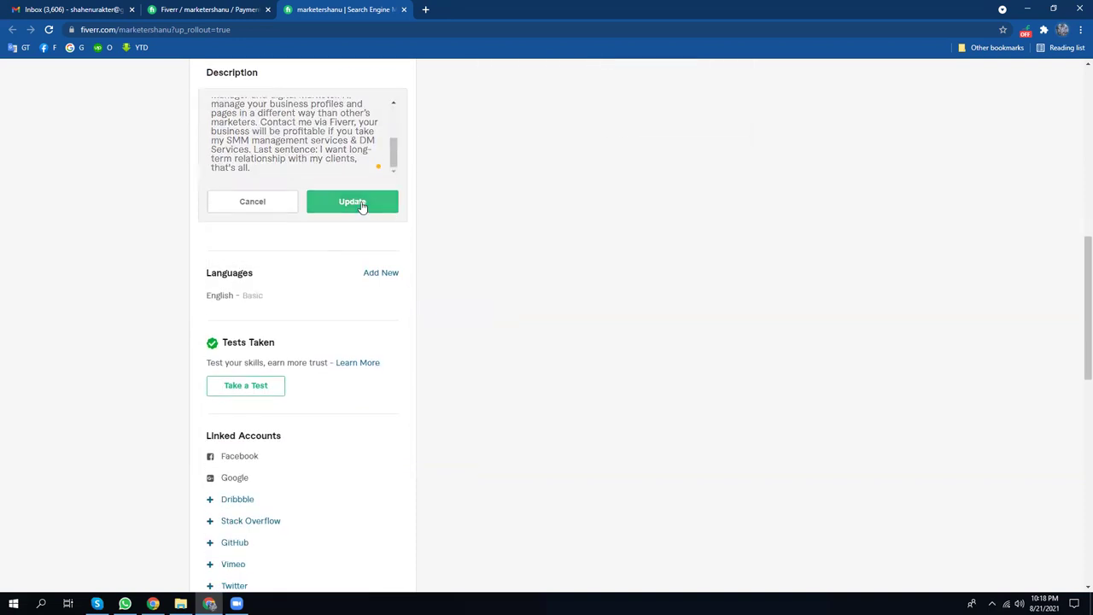
# - Review the saved description and the languages, tests and linked accounts sections below it
pyautogui.scroll(2, 363, 209)
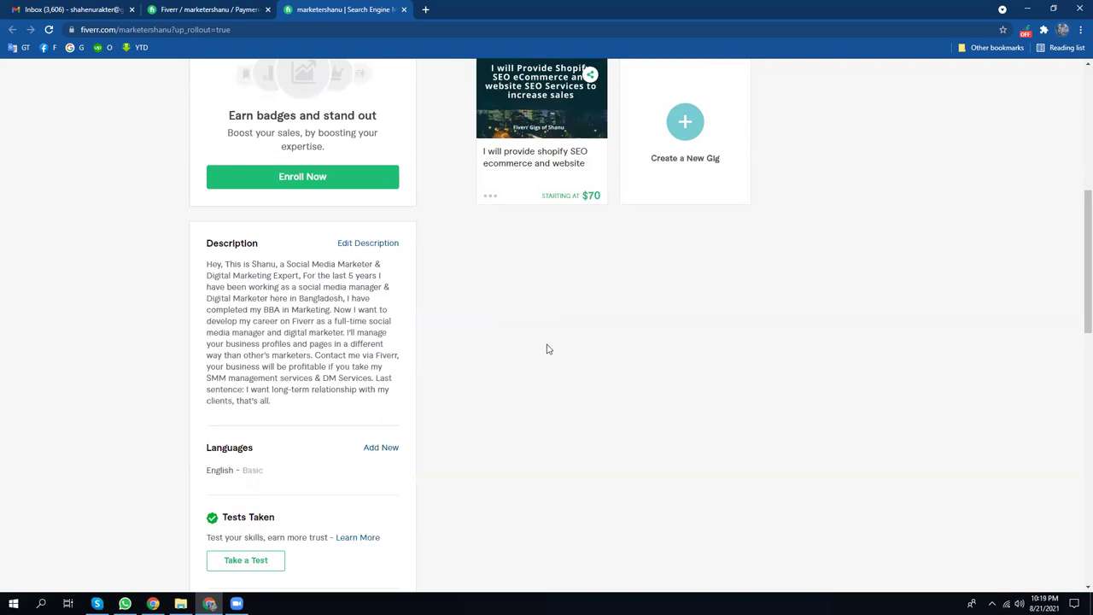
pyautogui.scroll(2, 549, 347)
pyautogui.scroll(-2, 510, 435)
pyautogui.scroll(-1, 274, 410)
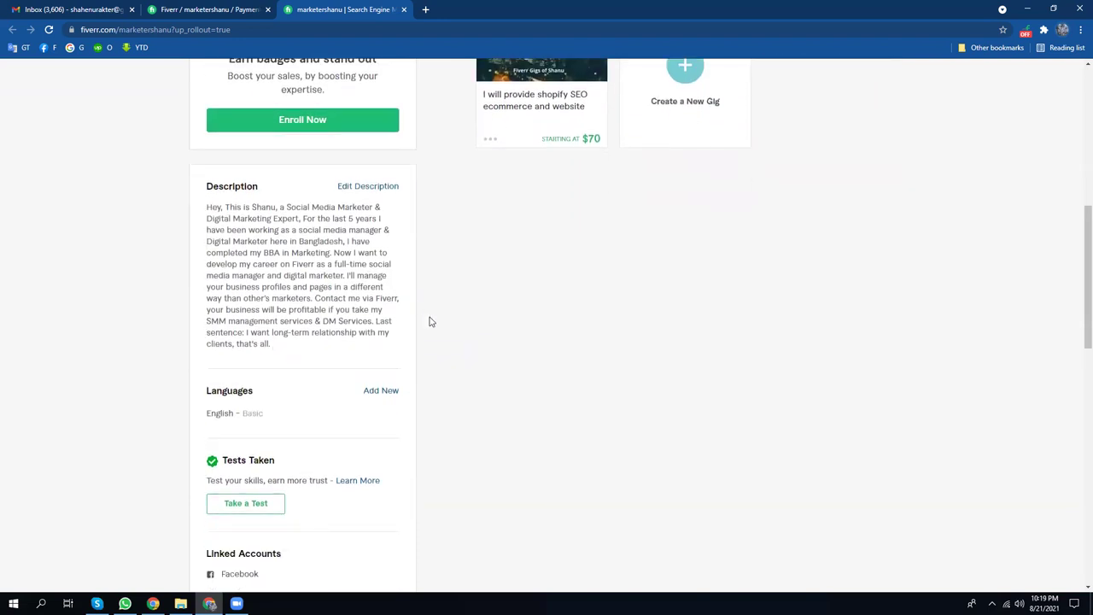
pyautogui.scroll(-1, 400, 410)
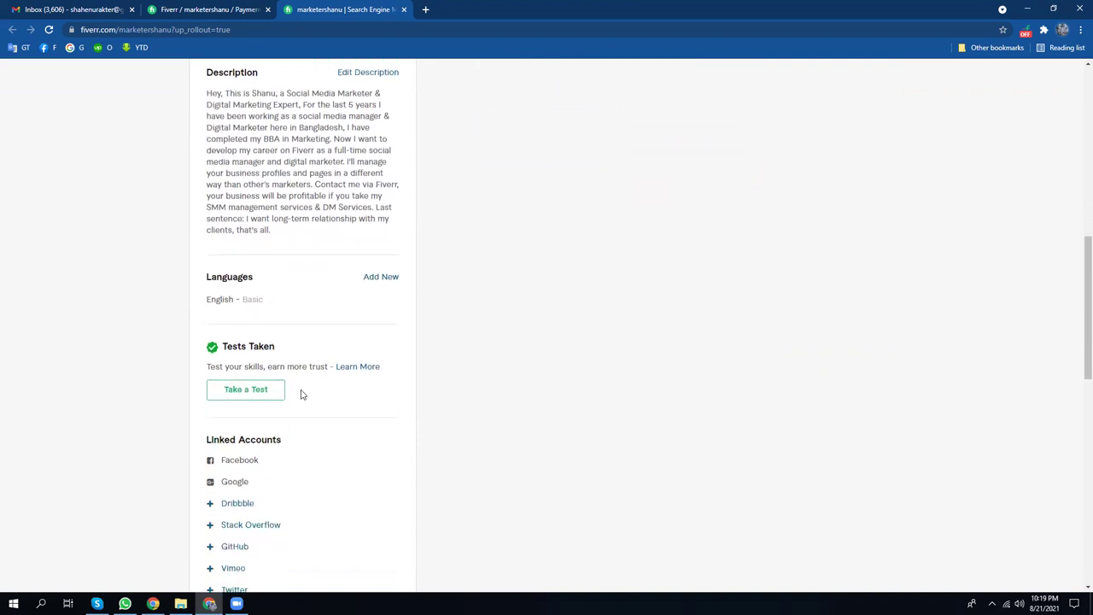
pyautogui.scroll(-1, 281, 395)
pyautogui.scroll(5, 314, 361)
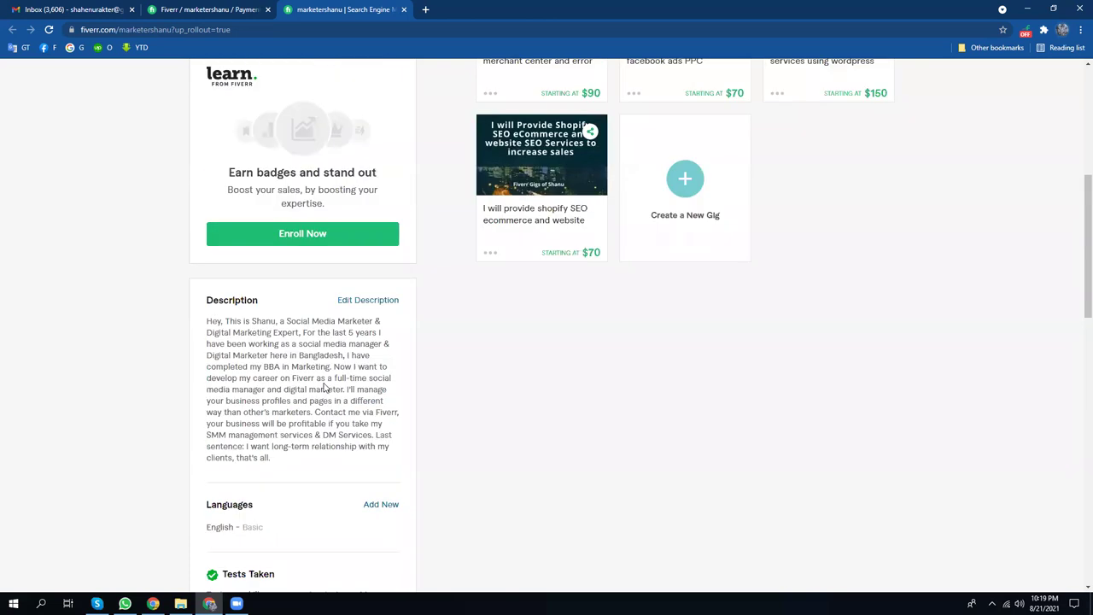
# - Switch to Upwork's My Jobs, list the active milestones, and view the home repair website SEO contract
pyautogui.click(152, 604)
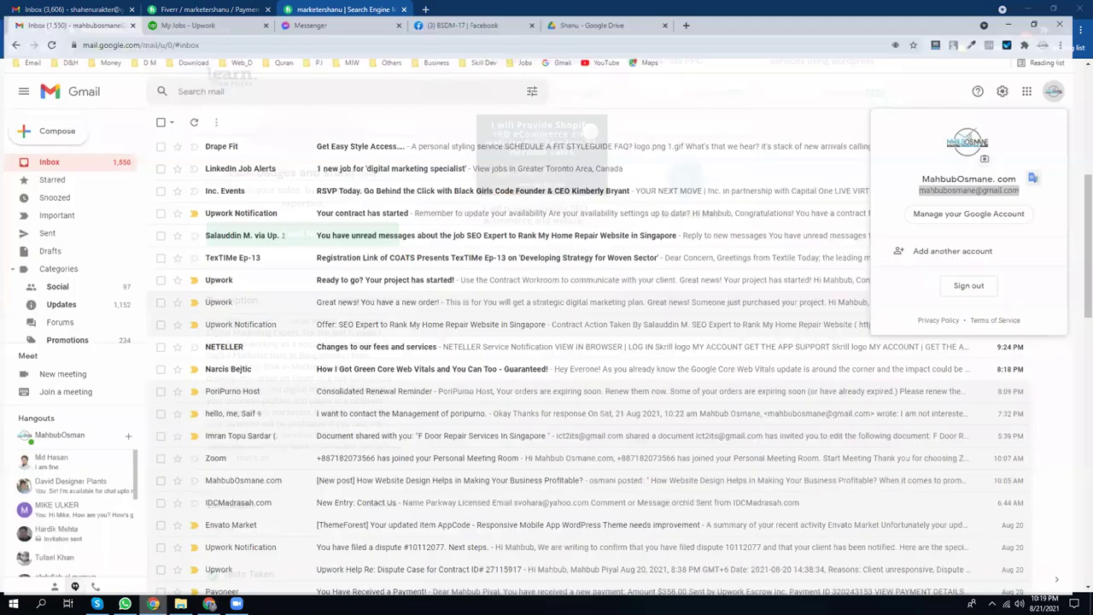
pyautogui.click(219, 6)
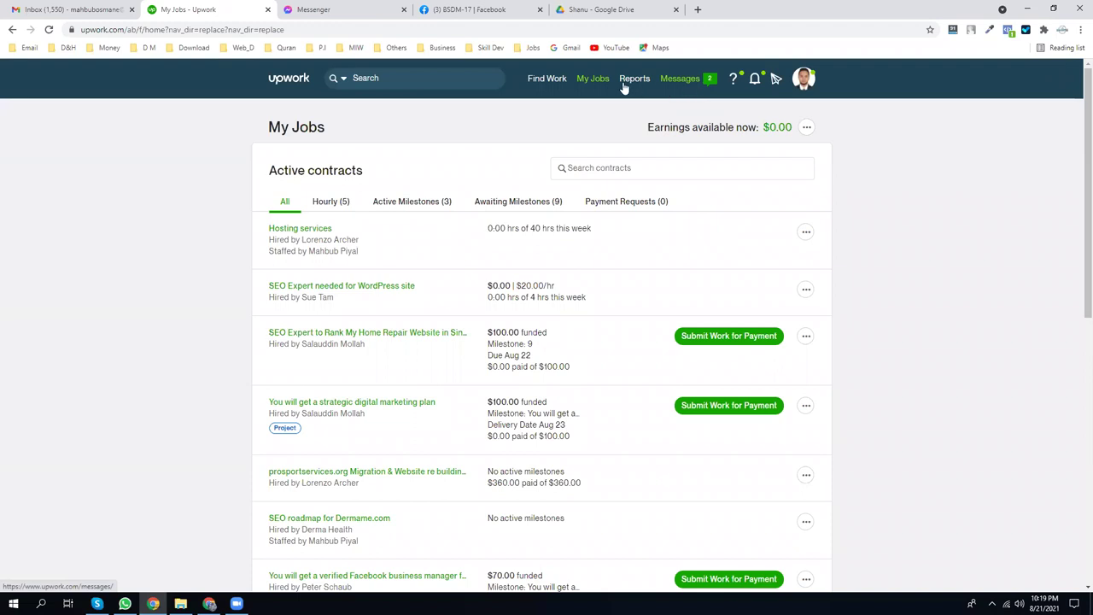
pyautogui.moveTo(597, 82)
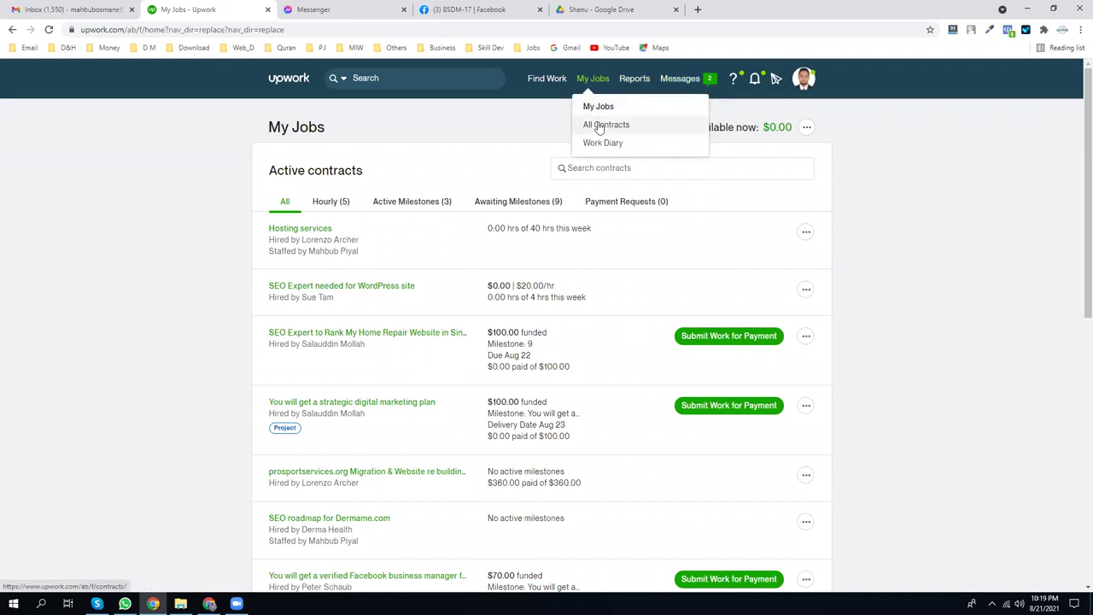
pyautogui.click(599, 110)
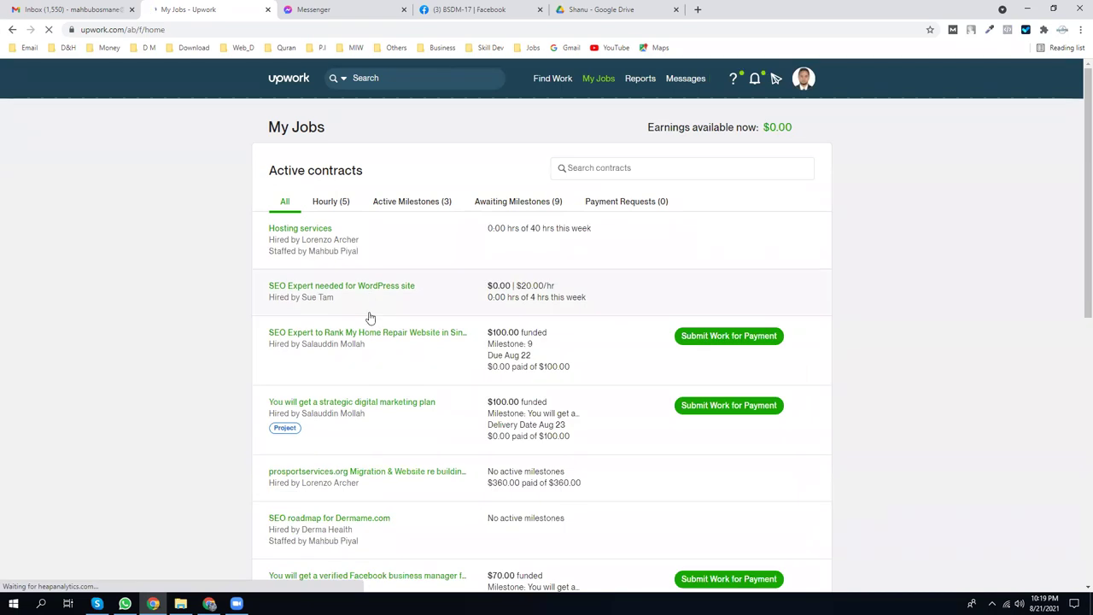
pyautogui.click(430, 206)
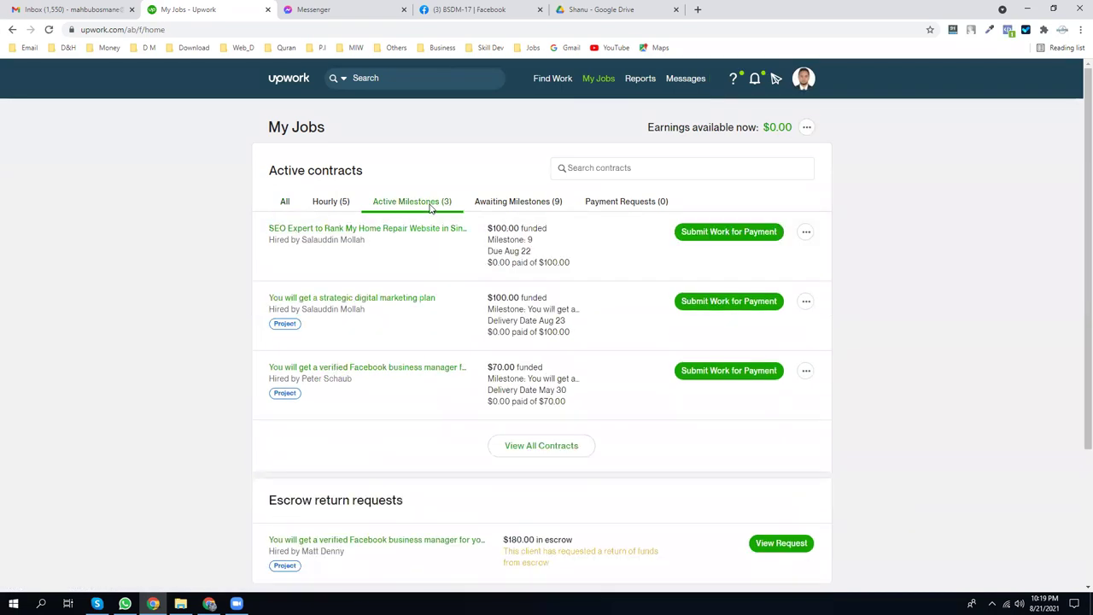
pyautogui.click(393, 231)
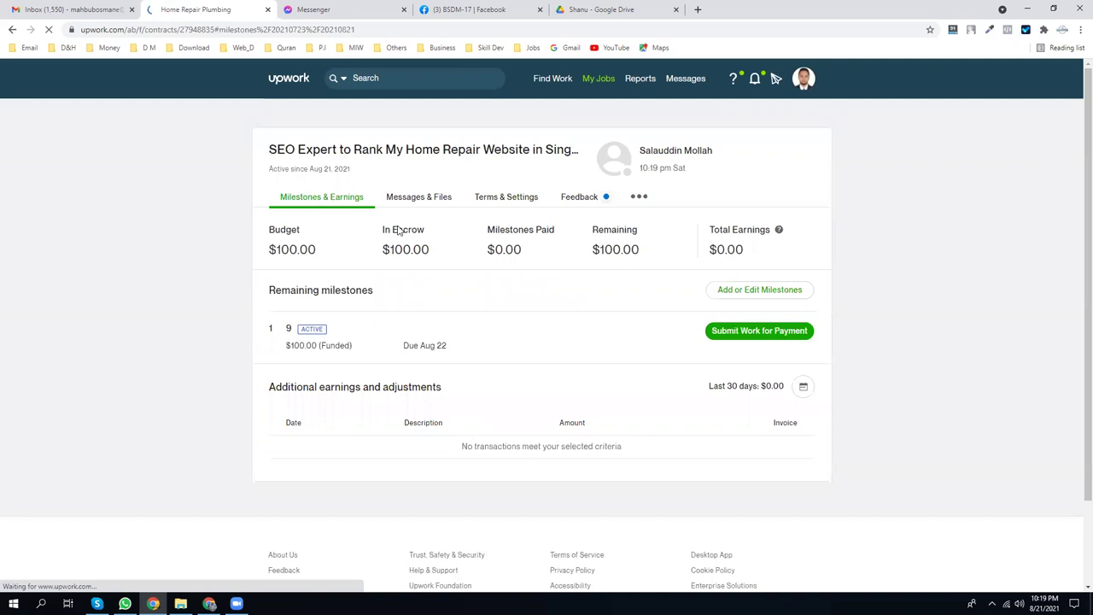
pyautogui.click(12, 29)
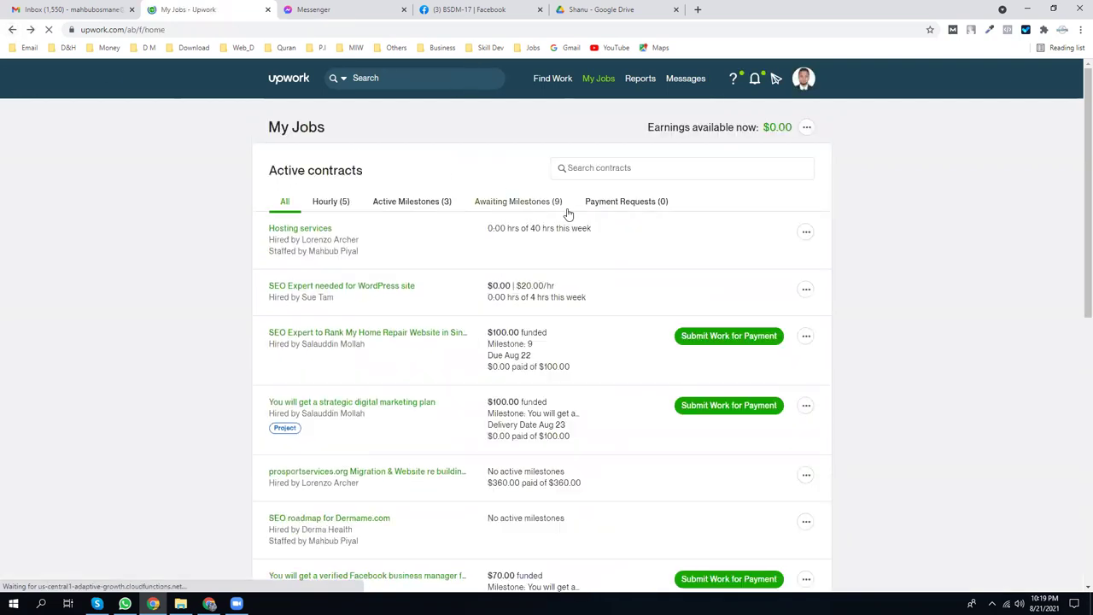
# - View the two Home Repair Plumbing conversations in Upwork messages and allow desktop alerts from the site
pyautogui.click(683, 78)
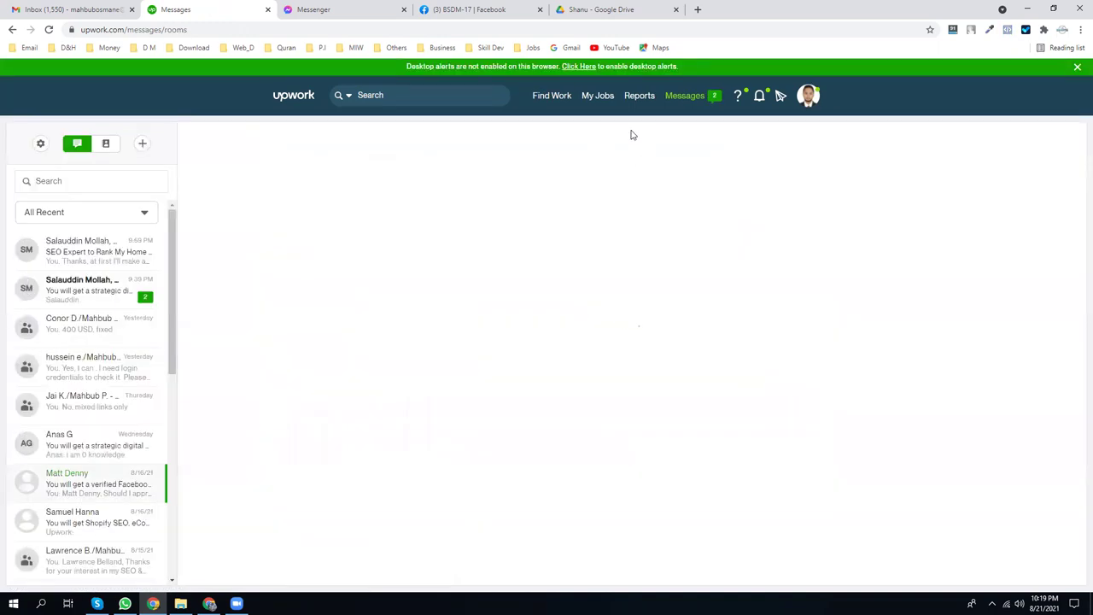
pyautogui.click(63, 303)
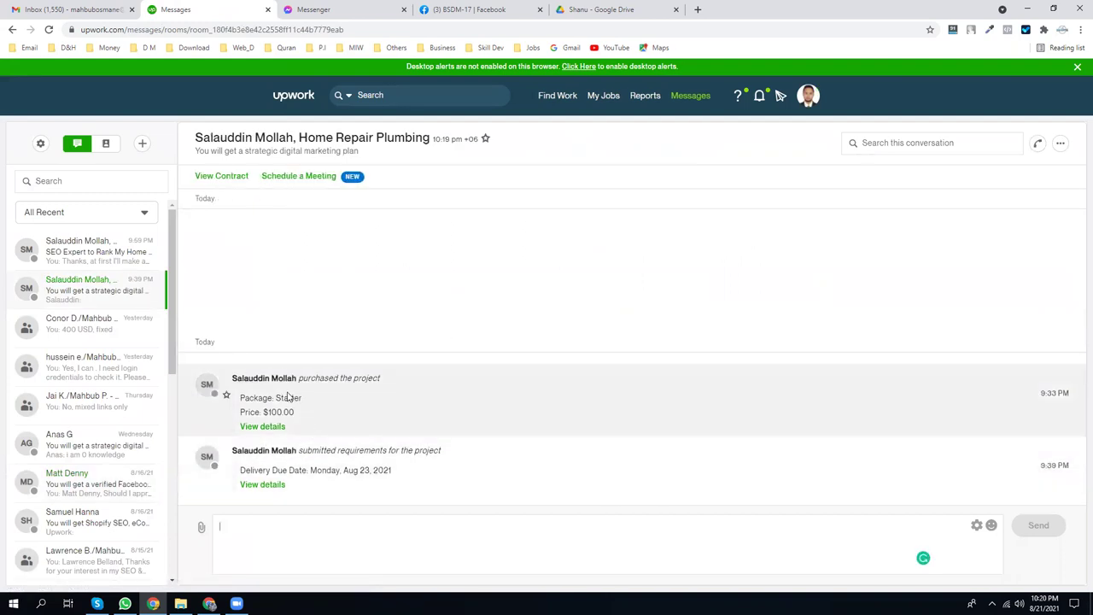
pyautogui.click(94, 265)
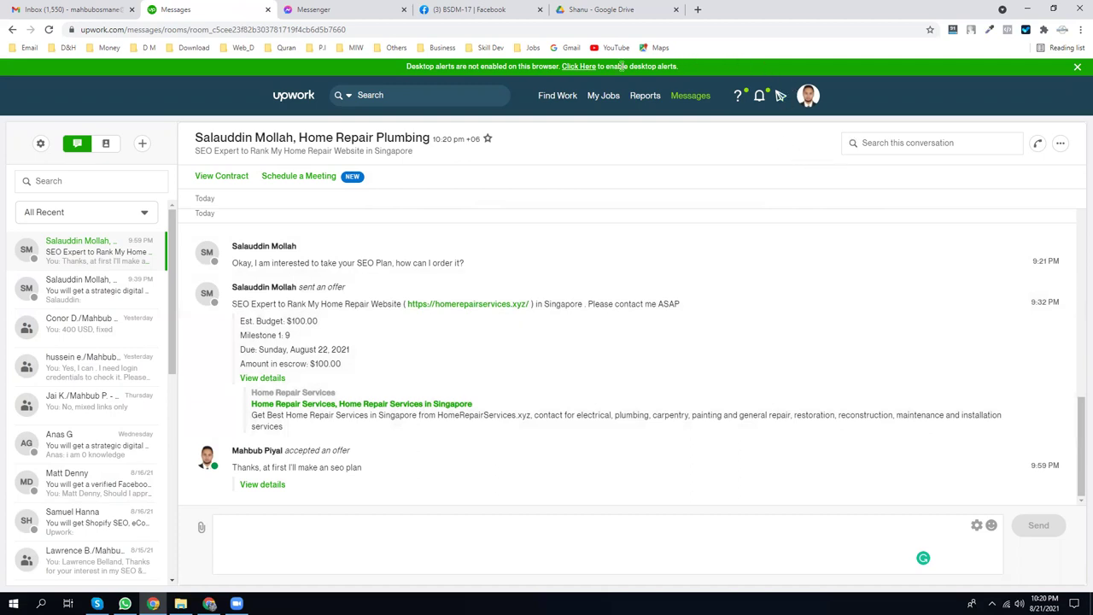
pyautogui.click(568, 66)
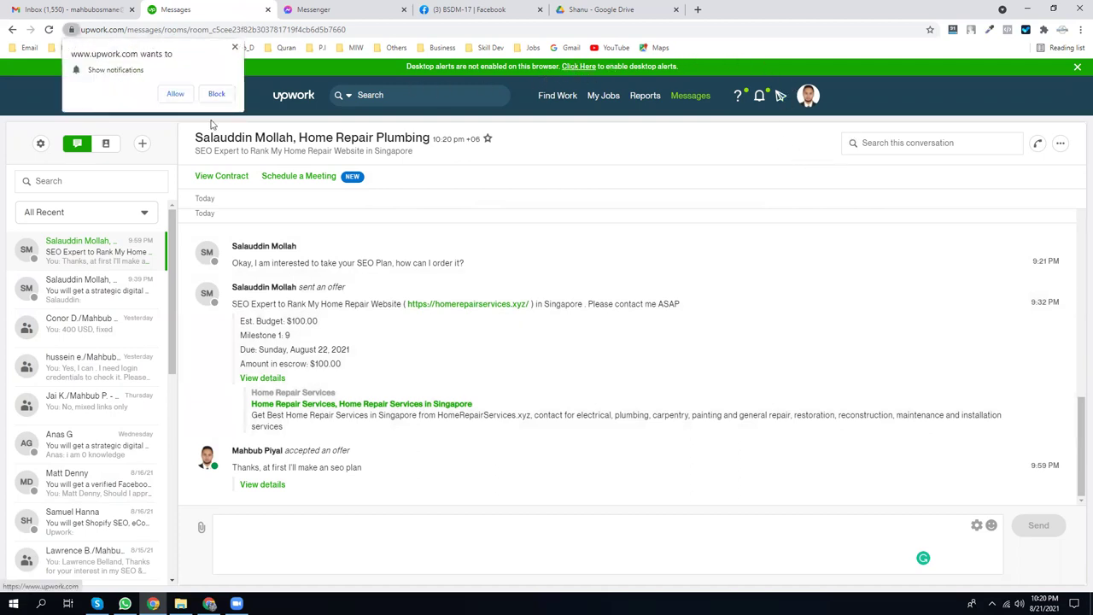
pyautogui.click(179, 96)
# - Search the web for the freelancer's name on Upwork and open the Upwork profile from the results
pyautogui.click(227, 30)
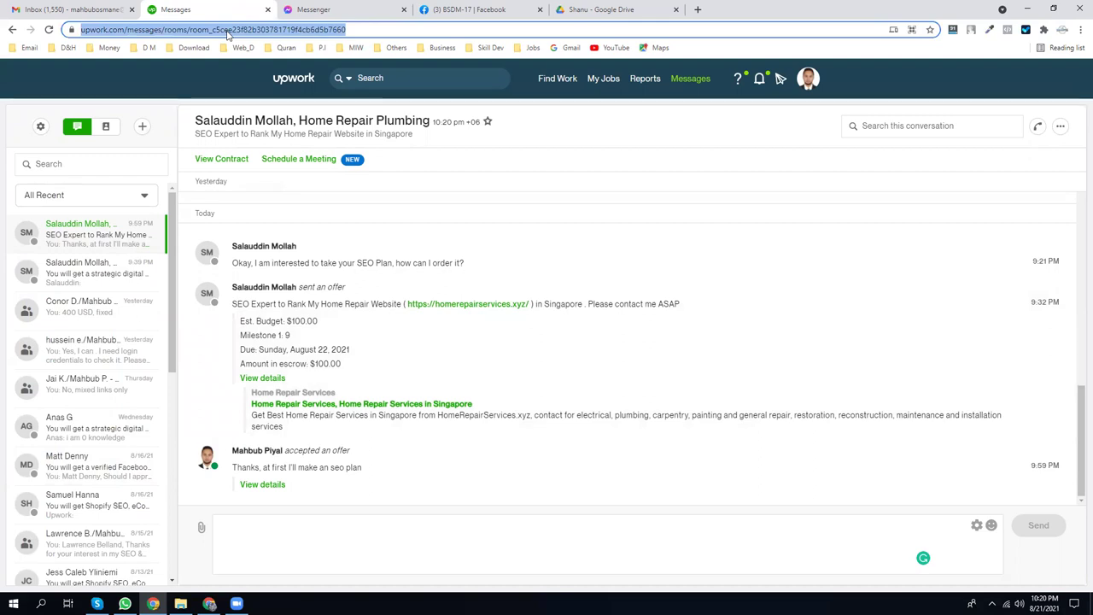
pyautogui.write('mah')
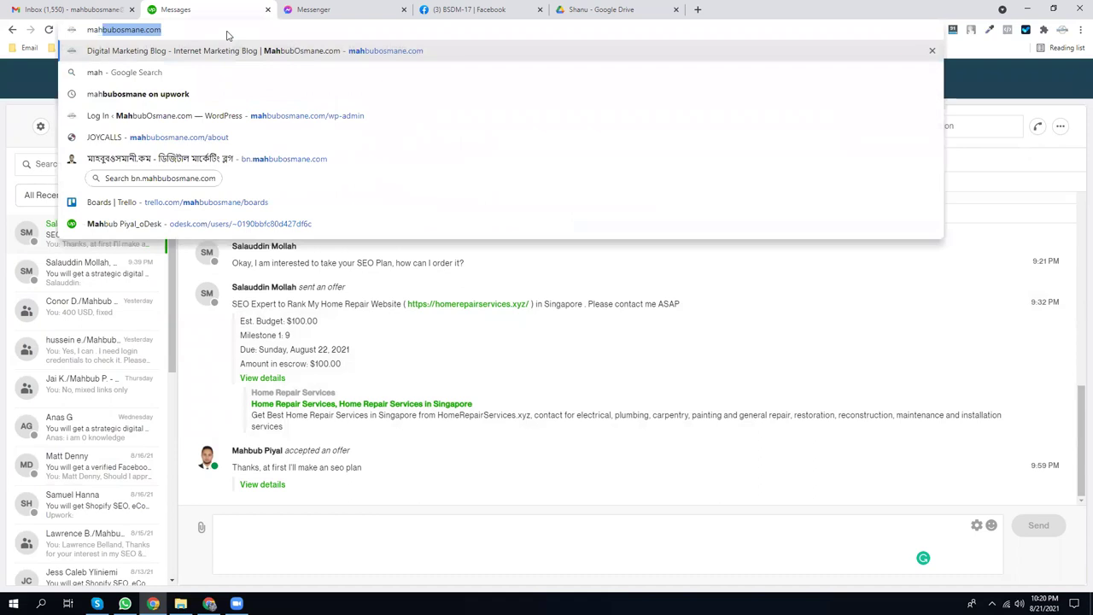
pyautogui.write('bubosmane')
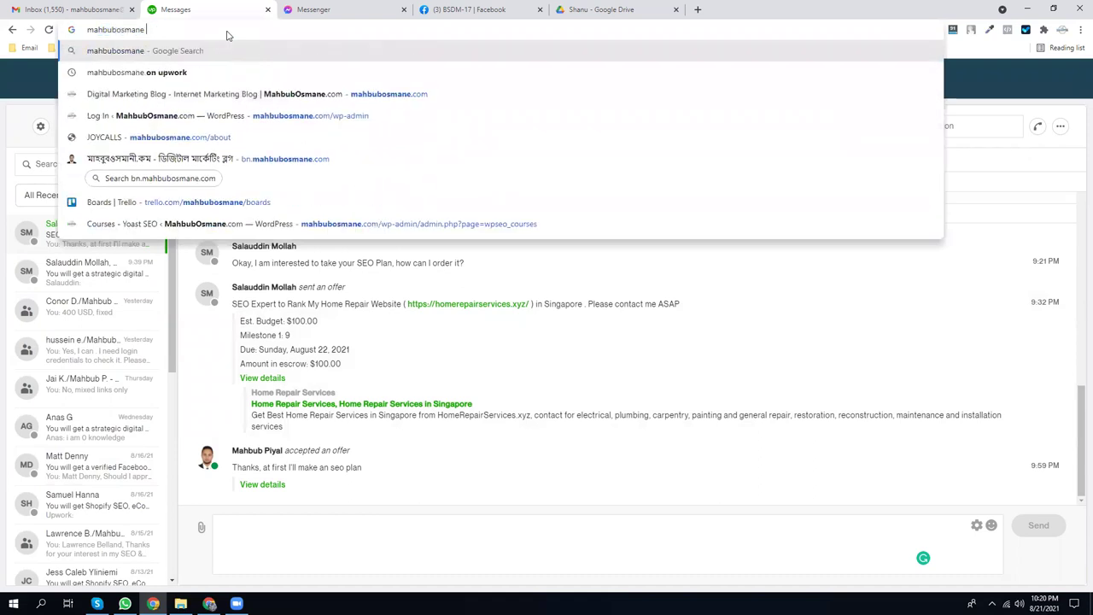
pyautogui.click(179, 70)
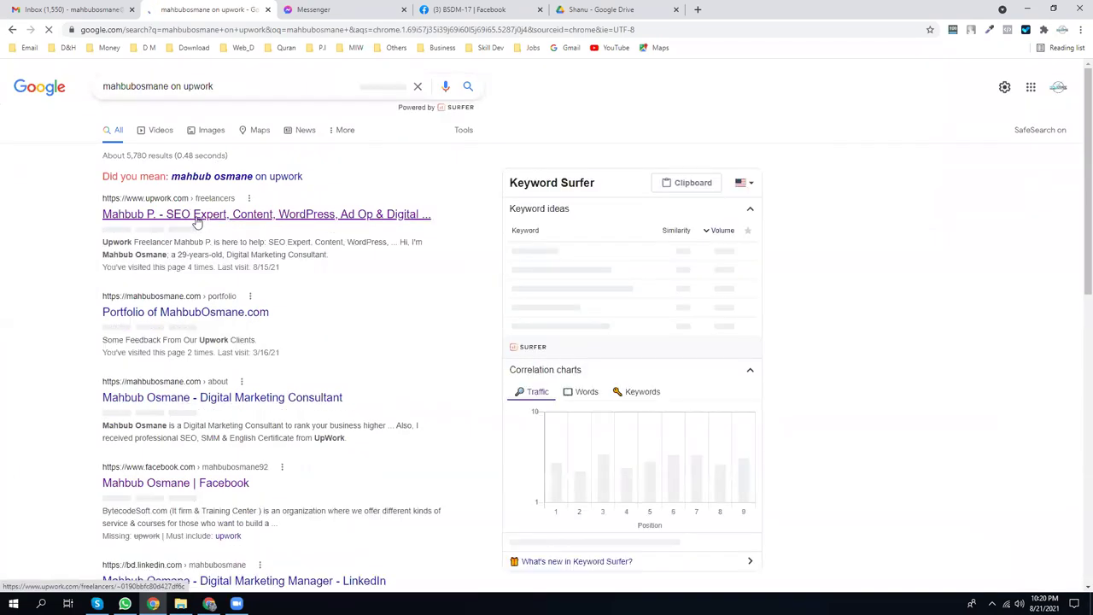
pyautogui.click(196, 217)
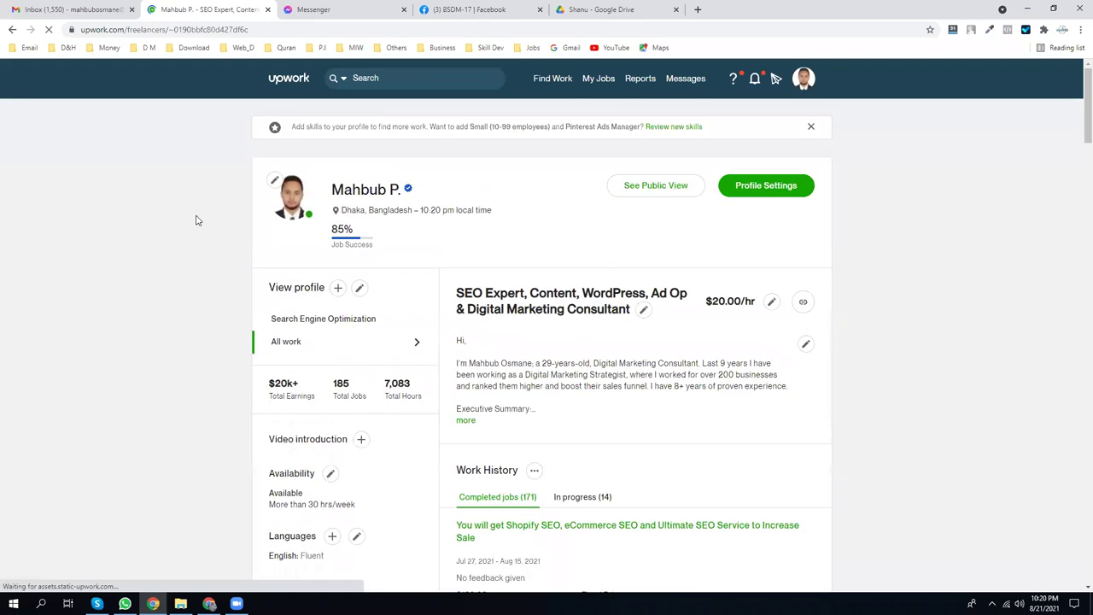
# - Expand and read the full overview on the Upwork profile, and return to the Fiverr seller profile
pyautogui.scroll(-2, 541, 341)
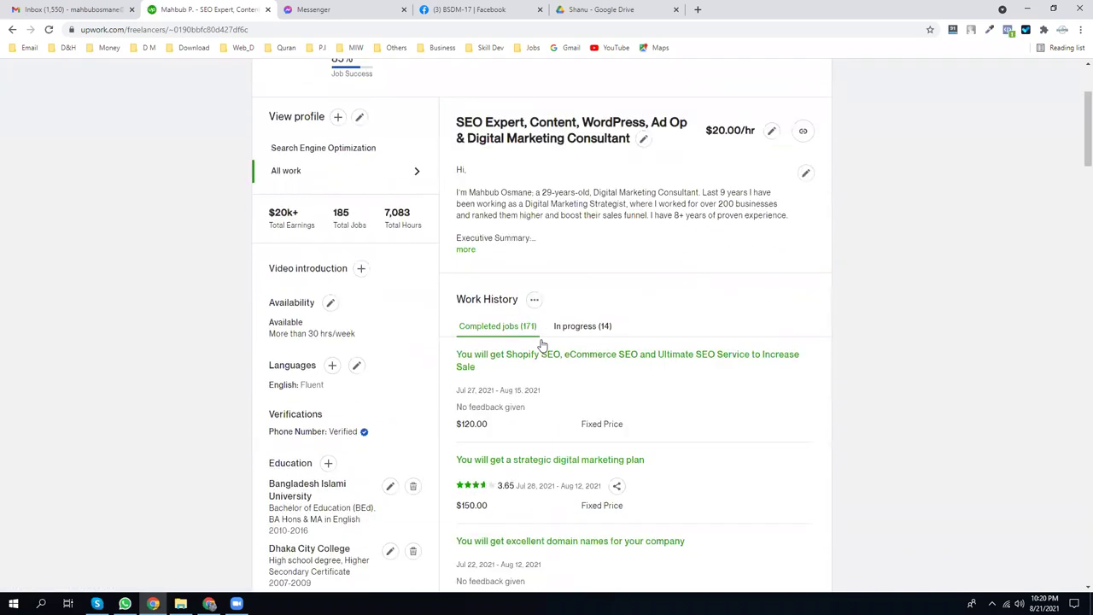
pyautogui.scroll(1, 543, 342)
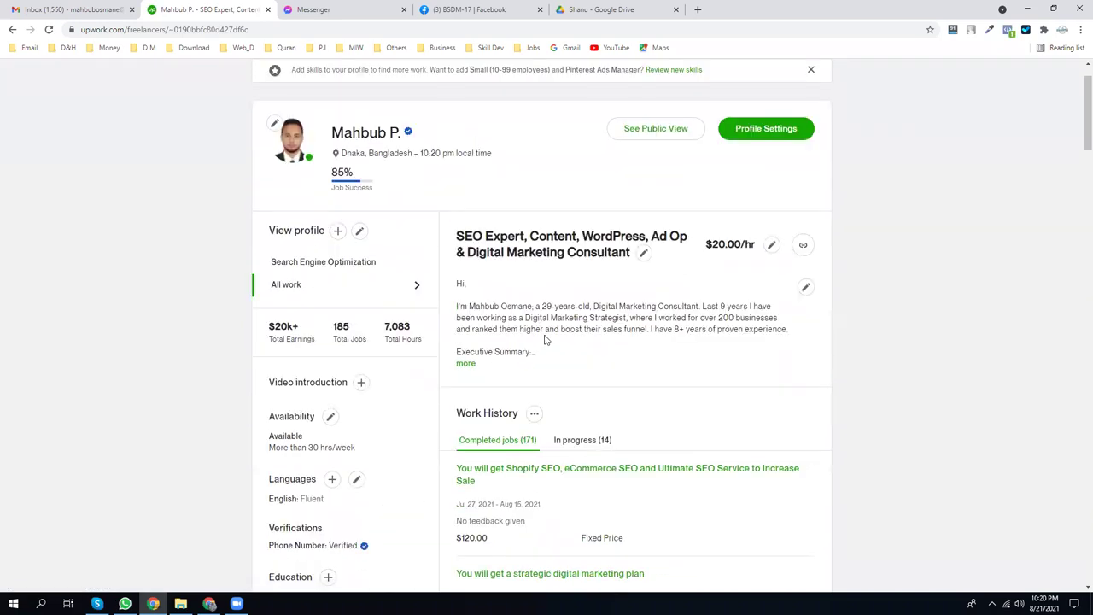
pyautogui.click(468, 363)
pyautogui.scroll(-2, 615, 340)
pyautogui.scroll(2, 614, 337)
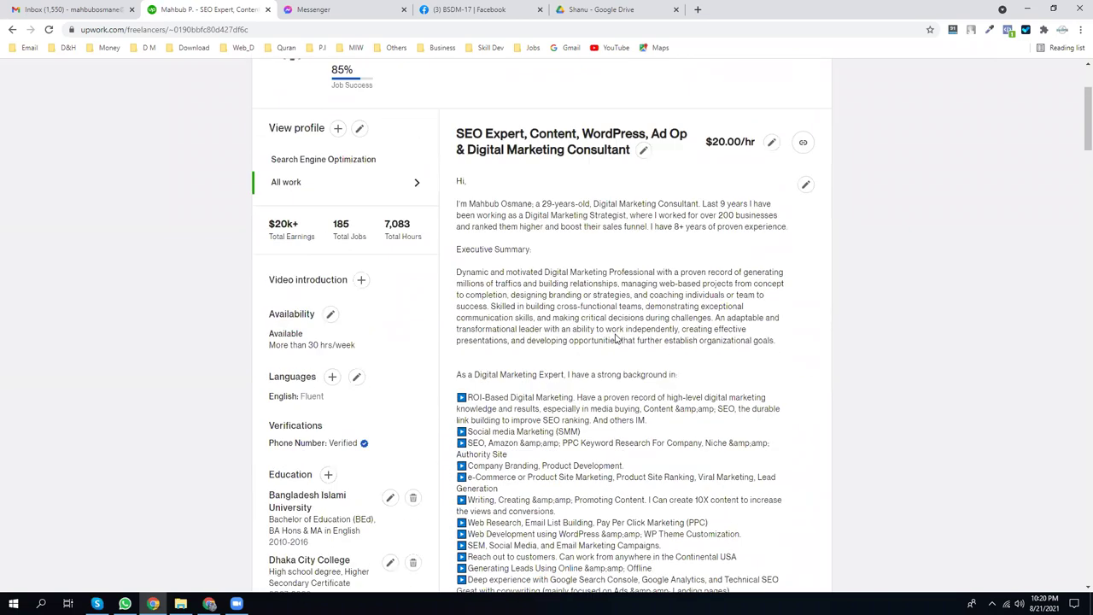
pyautogui.scroll(-2, 539, 239)
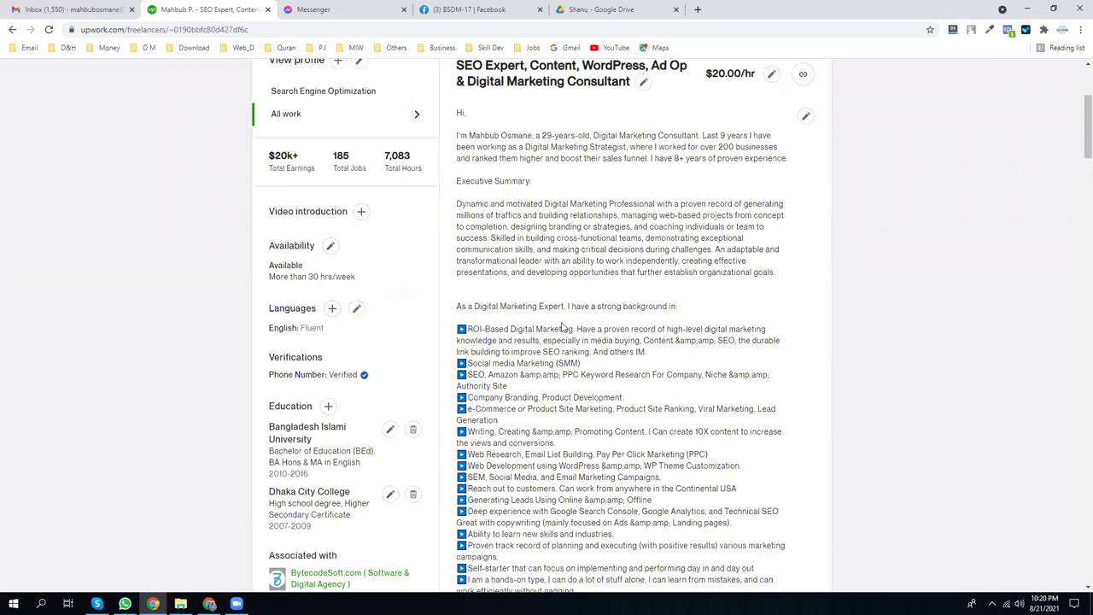
pyautogui.scroll(2, 560, 317)
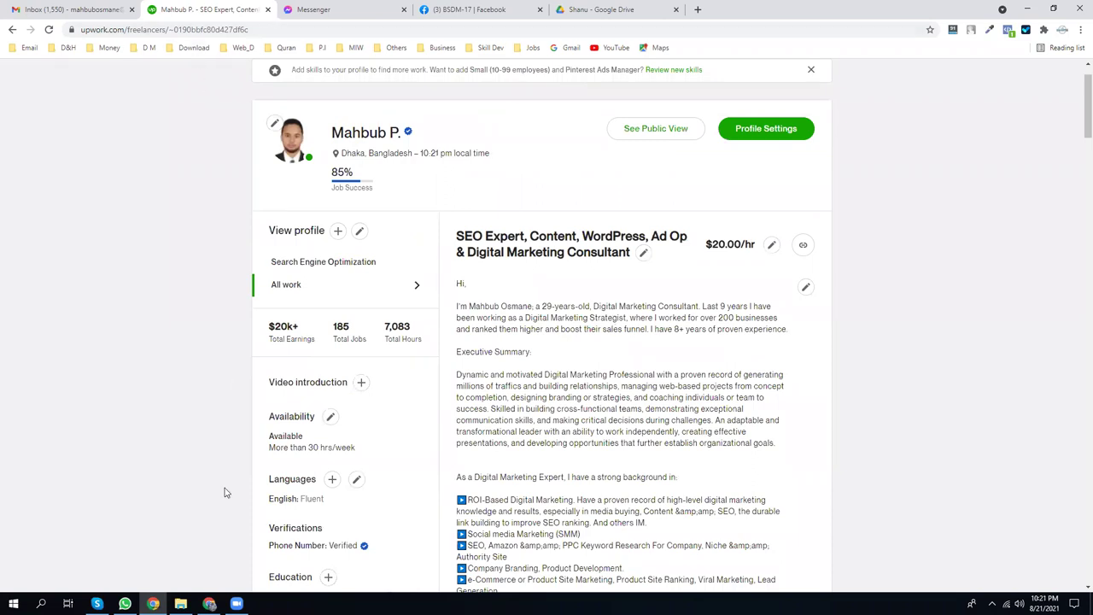
pyautogui.click(209, 604)
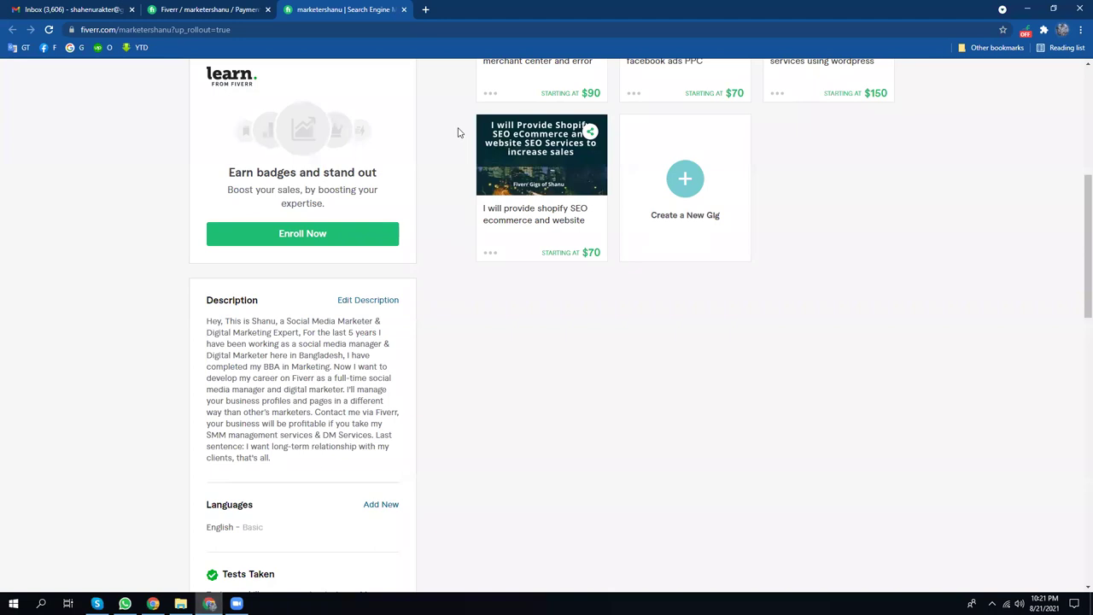
# - Search the web for "facebook marketing services fiverr" in a new browser tab
pyautogui.click(425, 11)
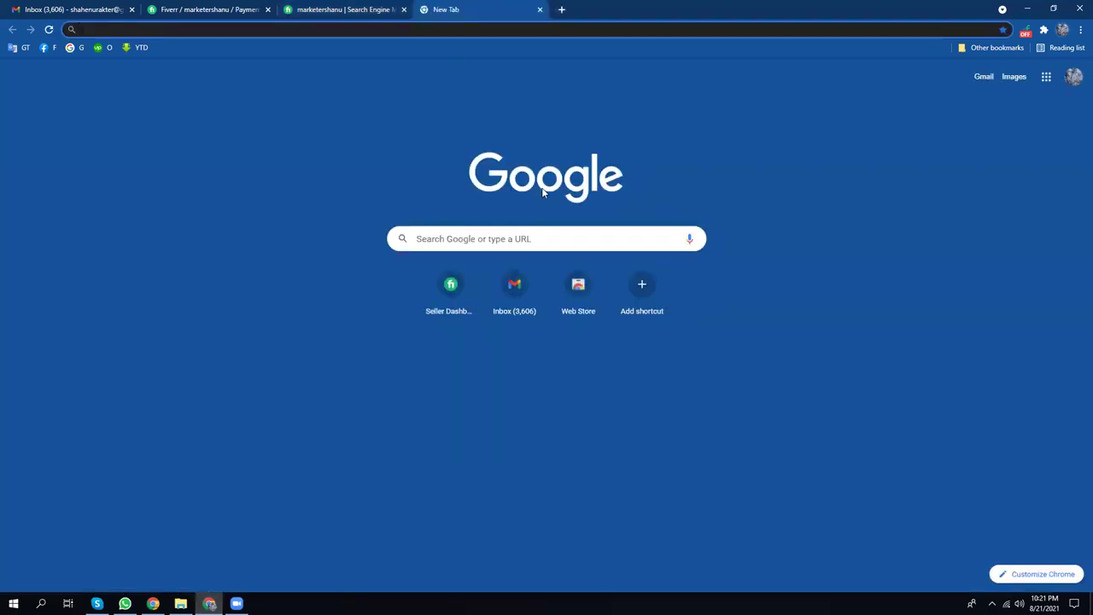
pyautogui.write('c')
pyautogui.press('BackSpace')
pyautogui.write('face')
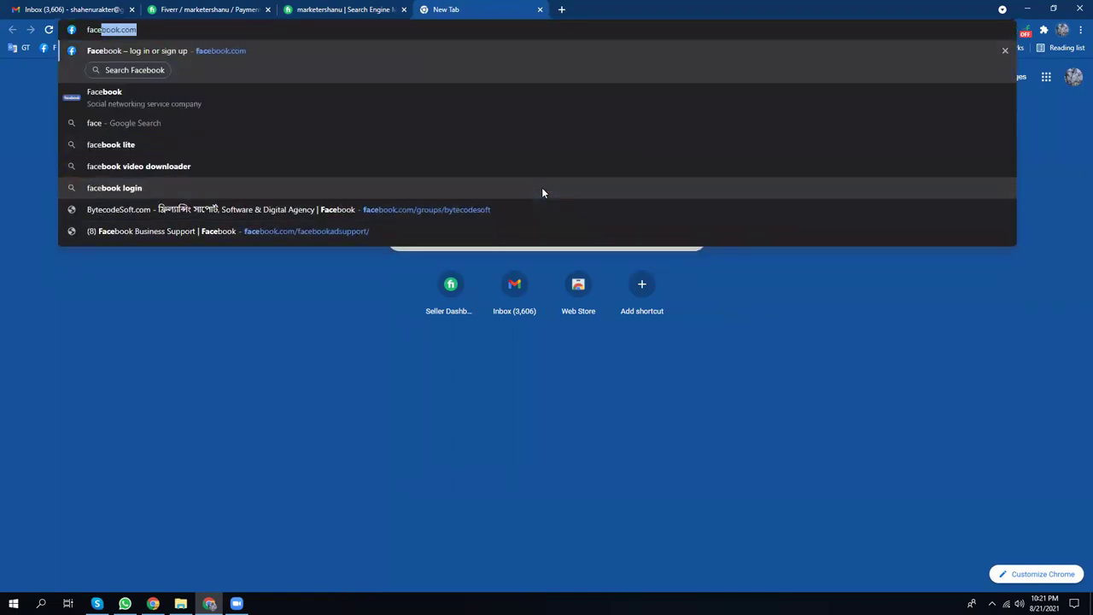
pyautogui.write('book marketing service')
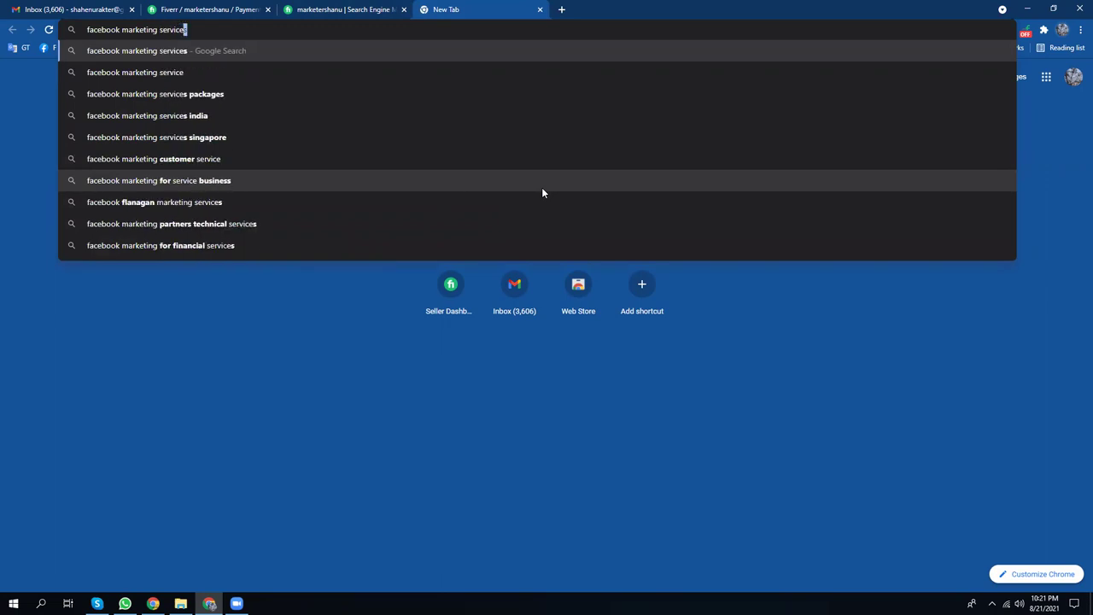
pyautogui.write('s f')
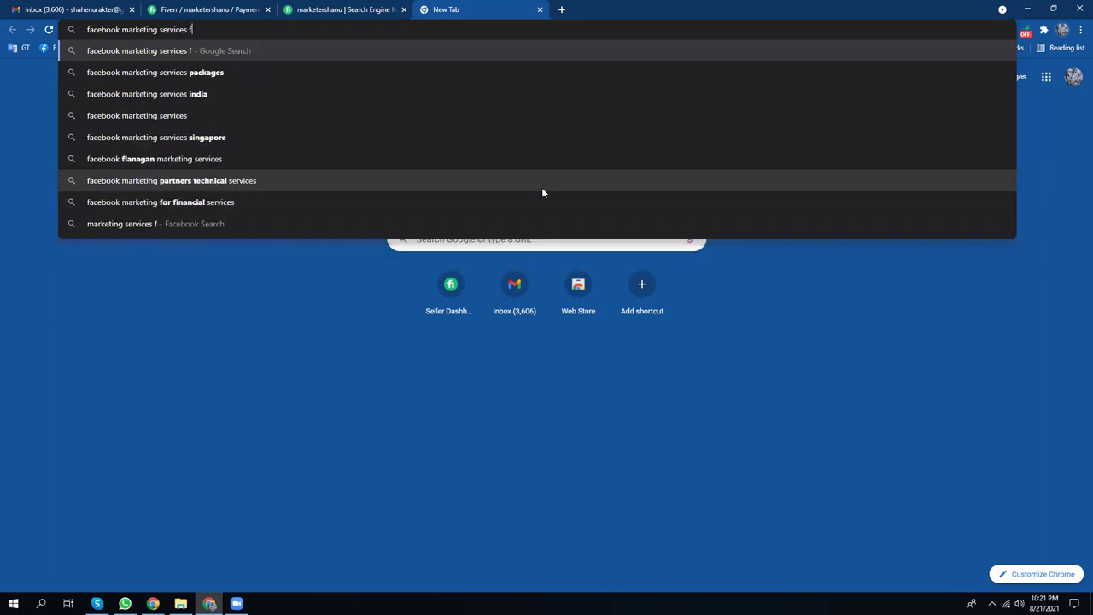
pyautogui.write('iverr')
pyautogui.press('Return')
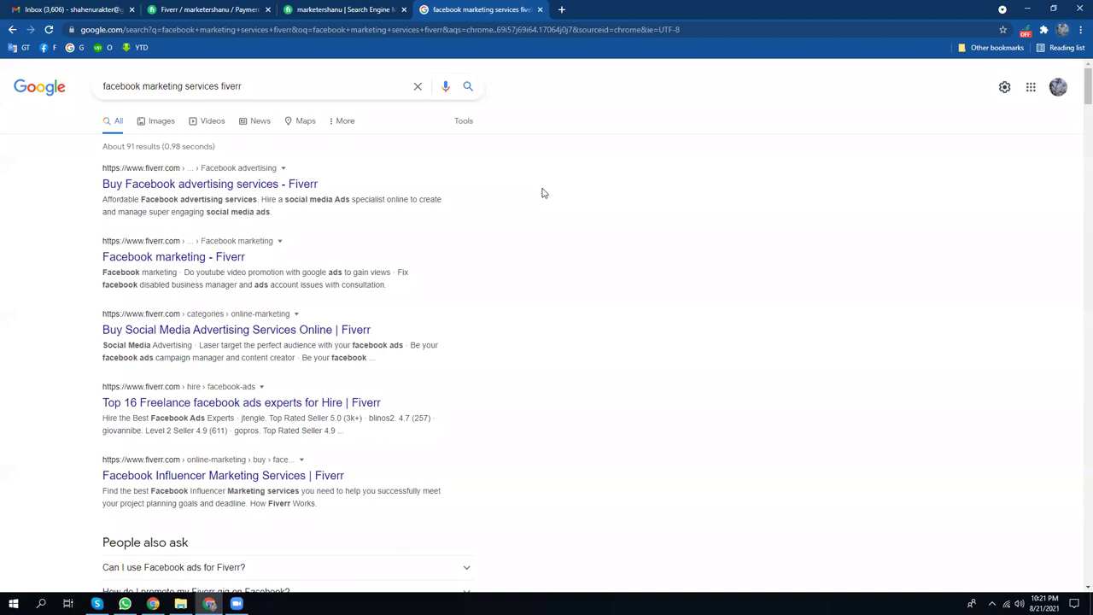
# - Open the first three Fiverr results in separate tabs and the "Top 16 Freelance facebook ads experts" result in the current one
pyautogui.rightClick(176, 183)
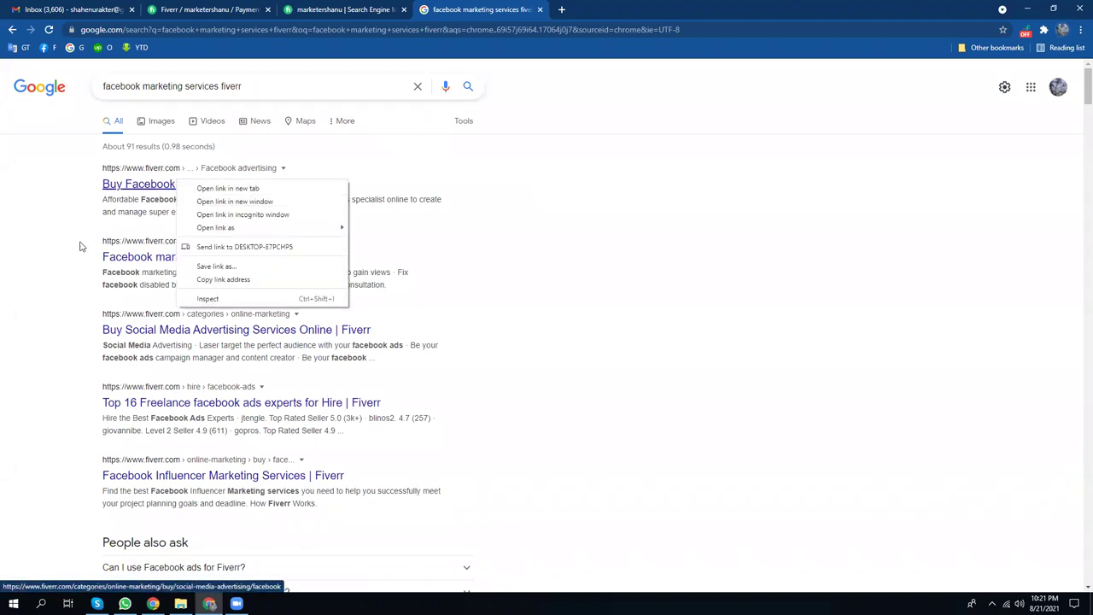
pyautogui.click(221, 191)
pyautogui.rightClick(178, 254)
pyautogui.click(209, 261)
pyautogui.rightClick(222, 331)
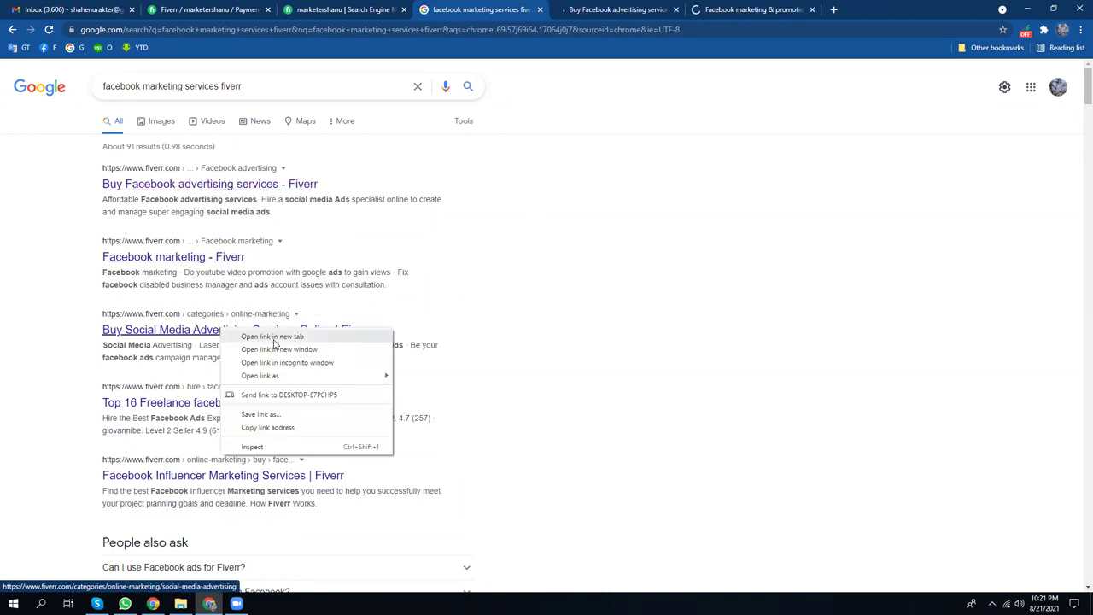
pyautogui.click(265, 339)
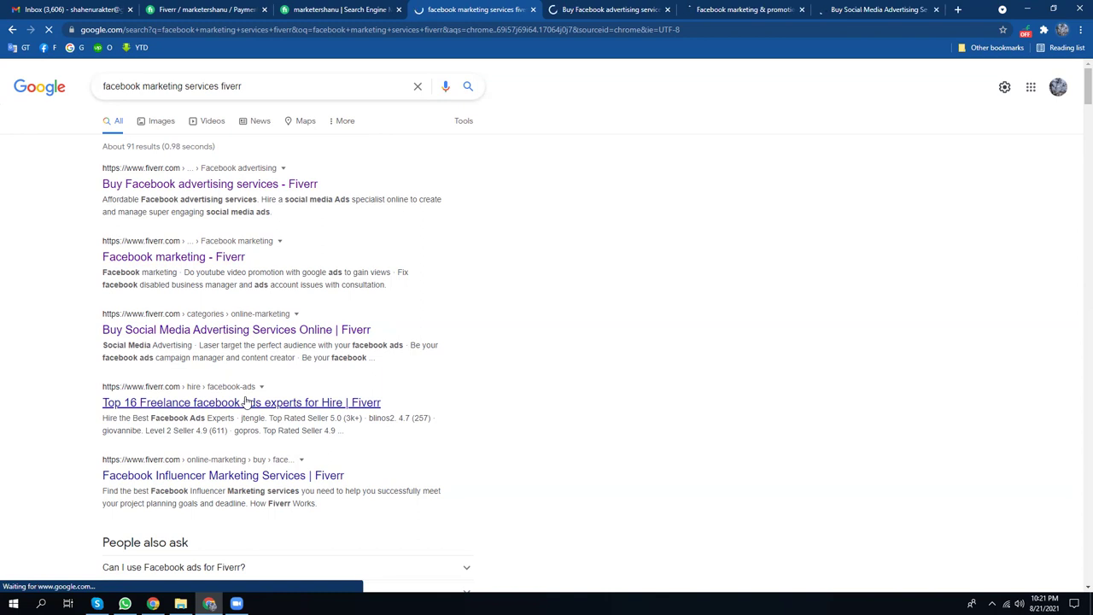
pyautogui.click(245, 401)
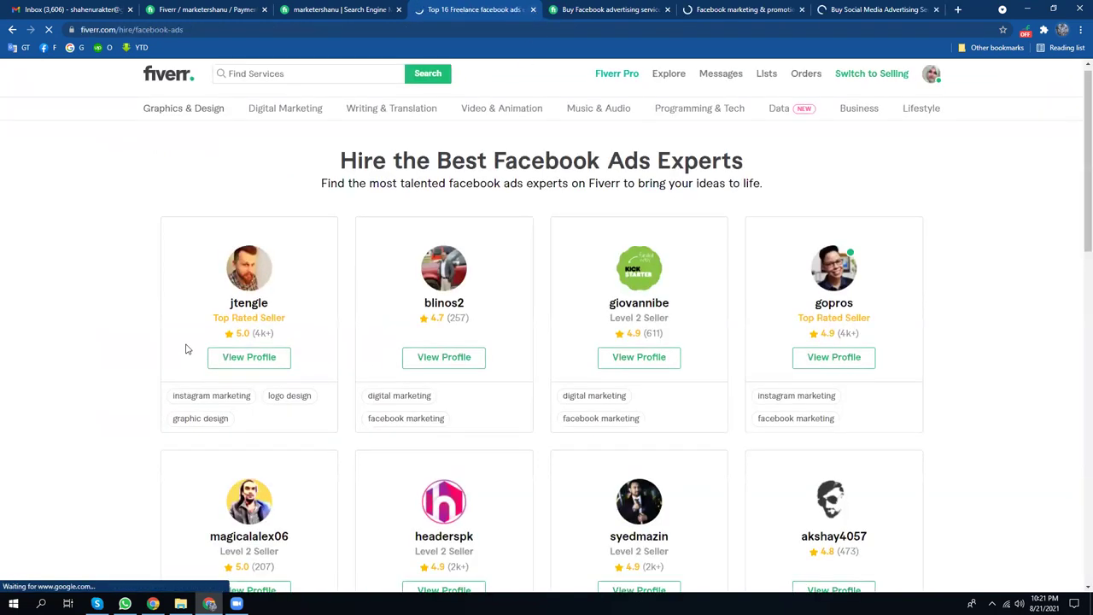
# - Open the profiles of the first listed Facebook ads expert and of thewebfixer in new tabs
pyautogui.scroll(-1, 205, 341)
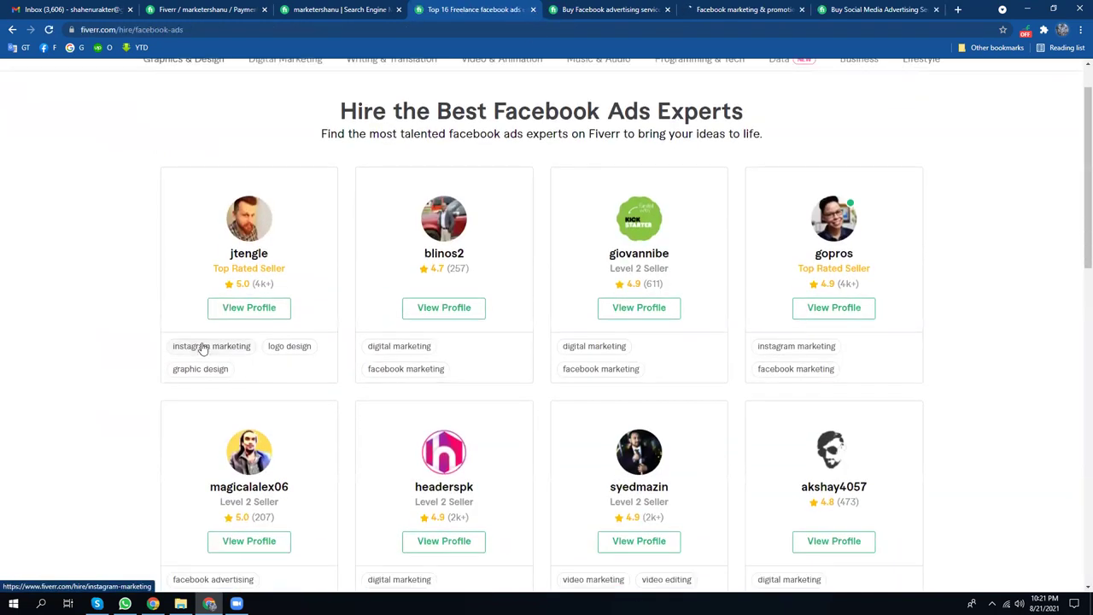
pyautogui.rightClick(248, 310)
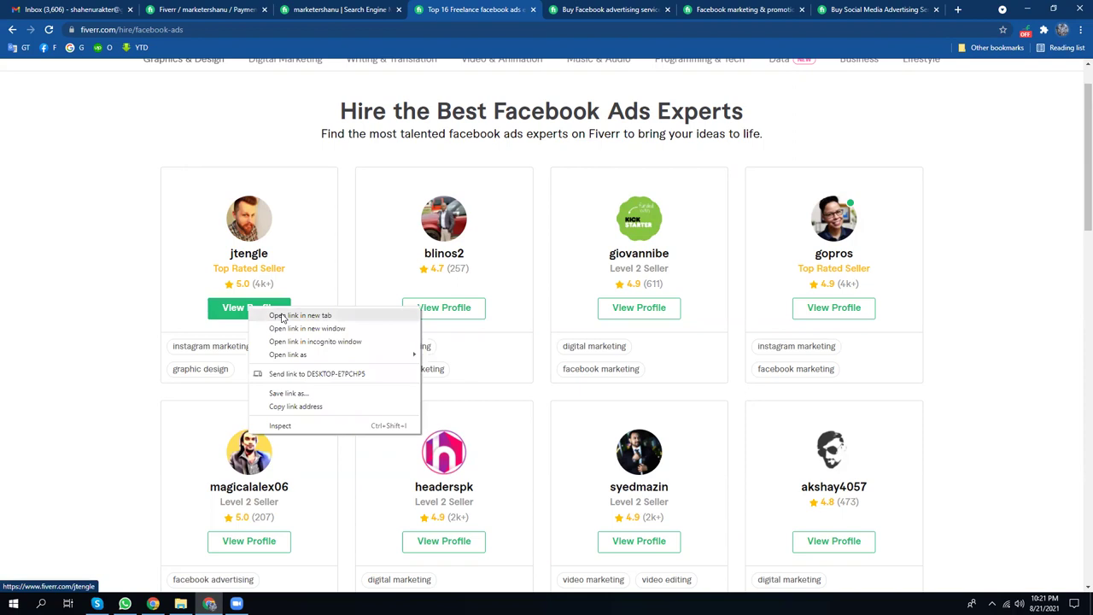
pyautogui.click(290, 315)
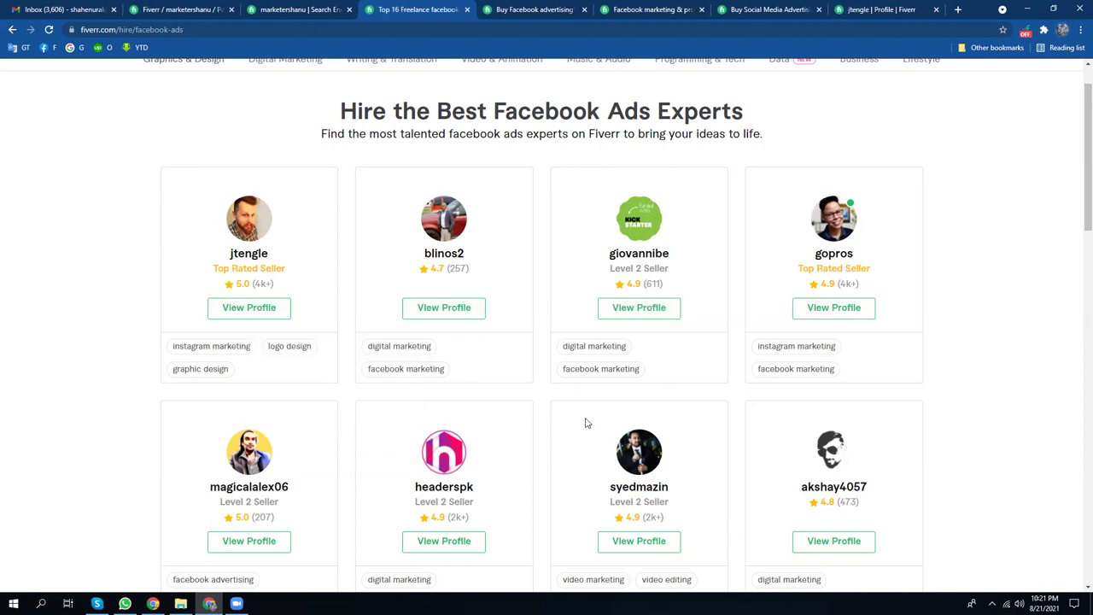
pyautogui.scroll(-2, 586, 422)
pyautogui.rightClick(267, 373)
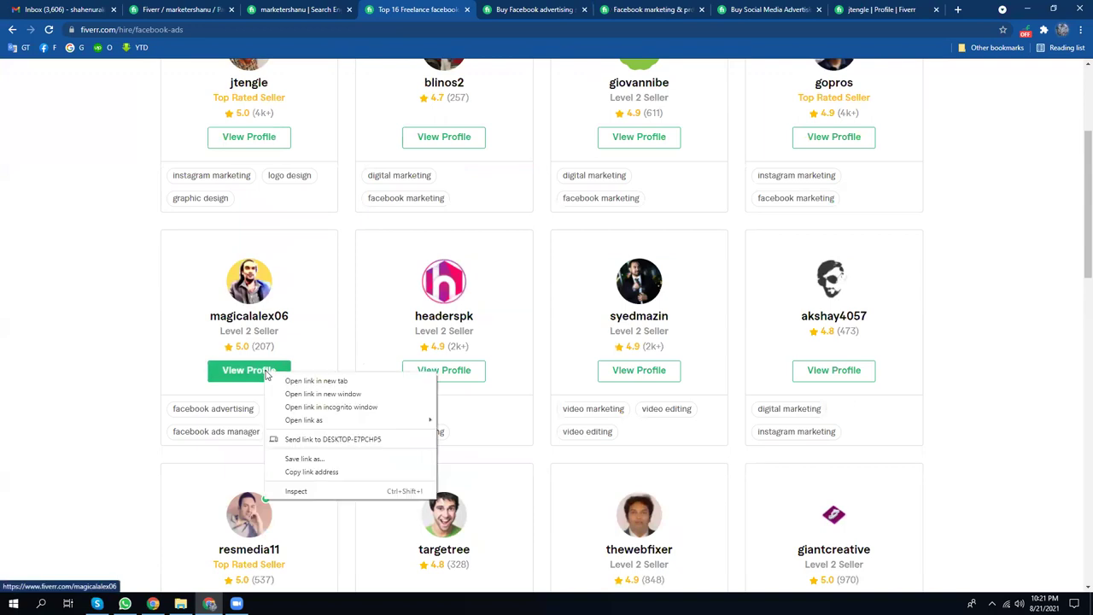
pyautogui.click(117, 420)
pyautogui.scroll(-2, 317, 487)
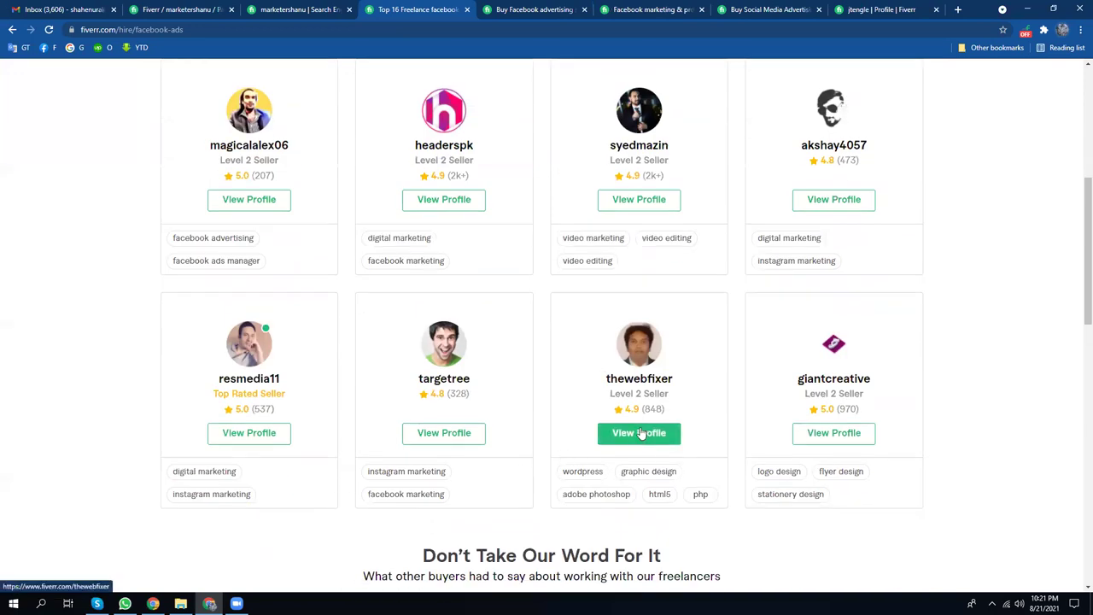
pyautogui.rightClick(641, 433)
pyautogui.click(679, 440)
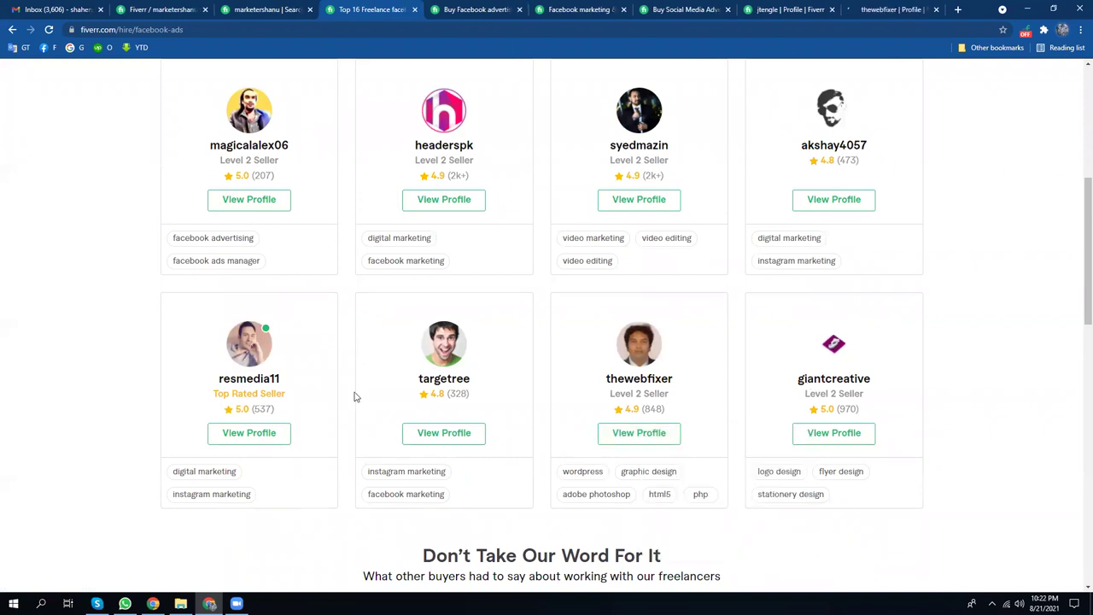
# - Open the targetree and blinos2 seller profiles from the experts list in new tabs
pyautogui.scroll(-1, 552, 88)
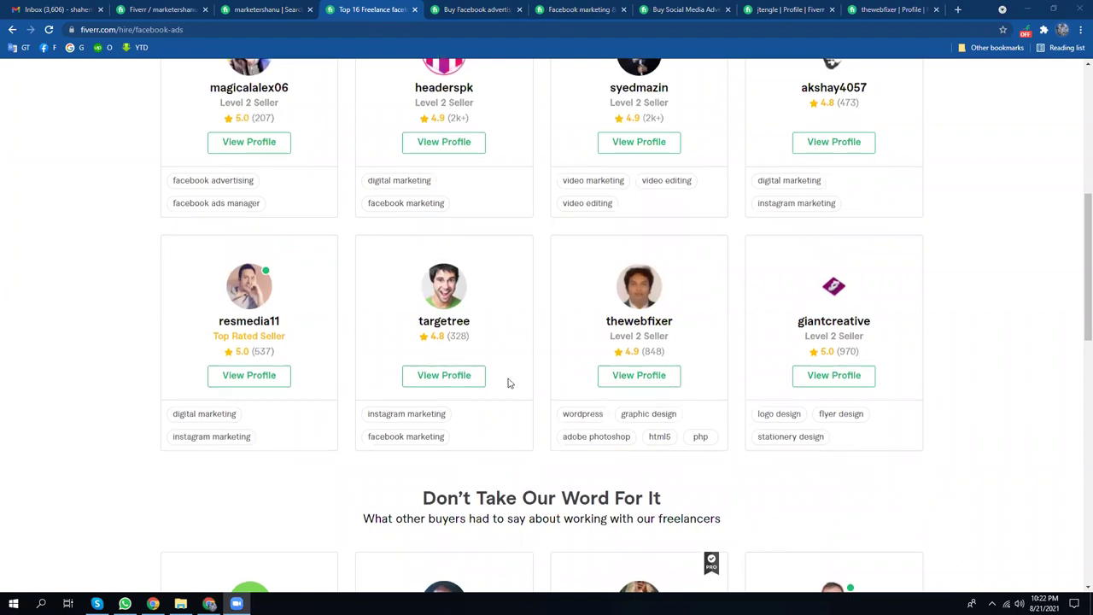
pyautogui.scroll(-3, 509, 382)
pyautogui.scroll(3, 513, 382)
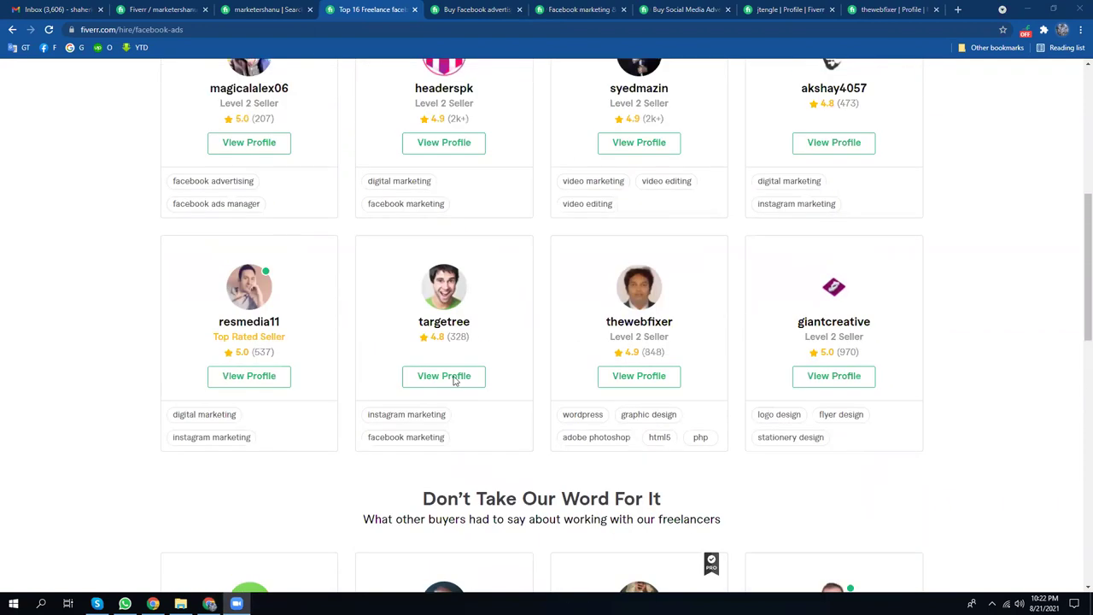
pyautogui.middleClick(456, 382)
pyautogui.scroll(4, 465, 397)
pyautogui.rightClick(456, 255)
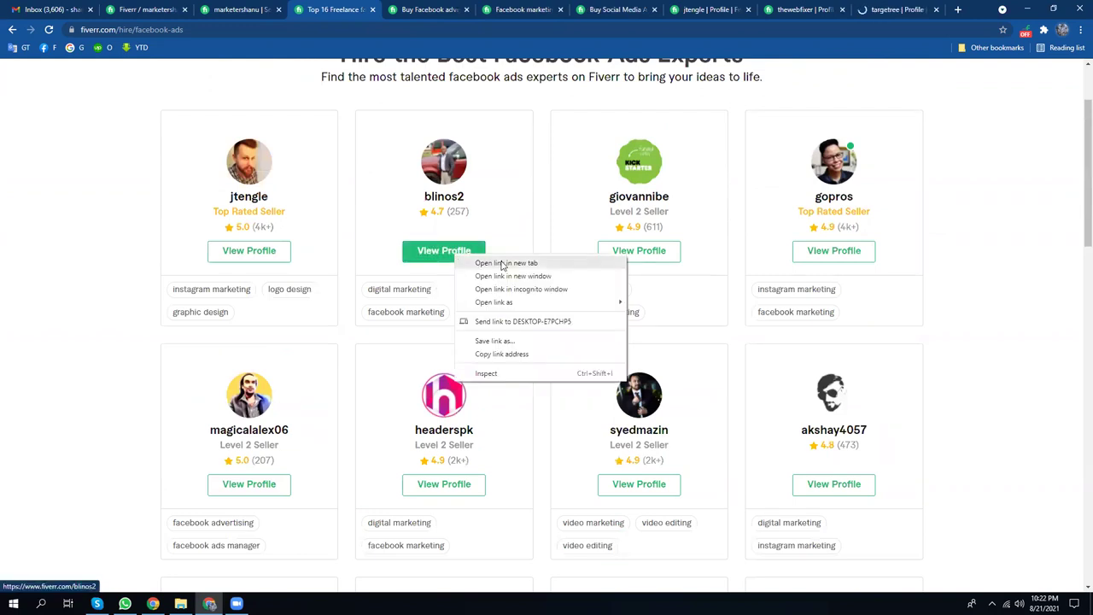
pyautogui.click(502, 263)
pyautogui.scroll(2, 550, 384)
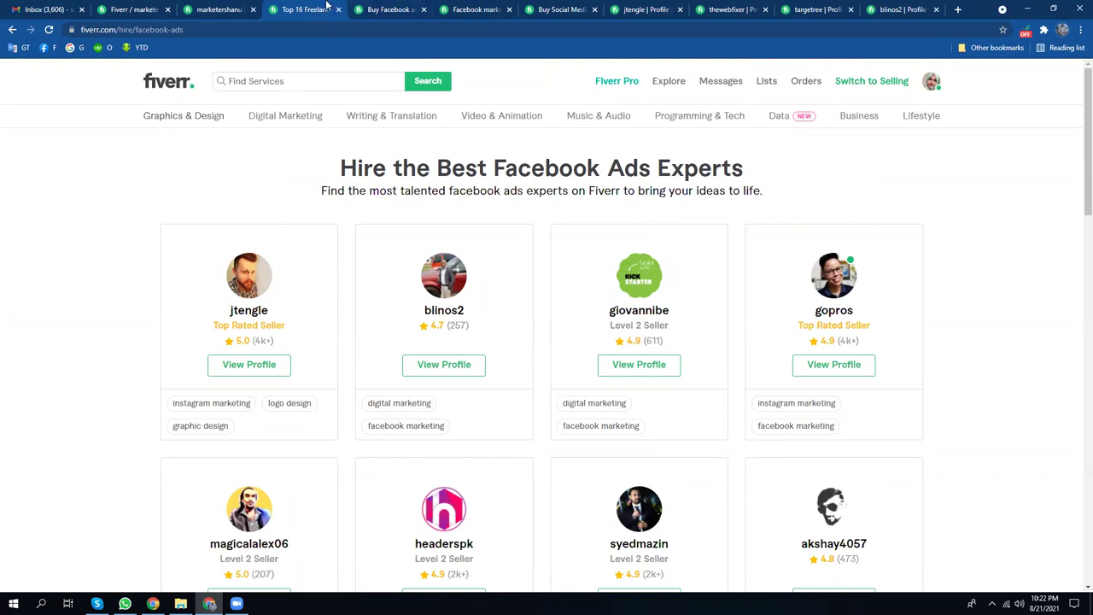
# - Switch to the Facebook advertising listing and open its first two gigs in new tabs
pyautogui.click(380, 10)
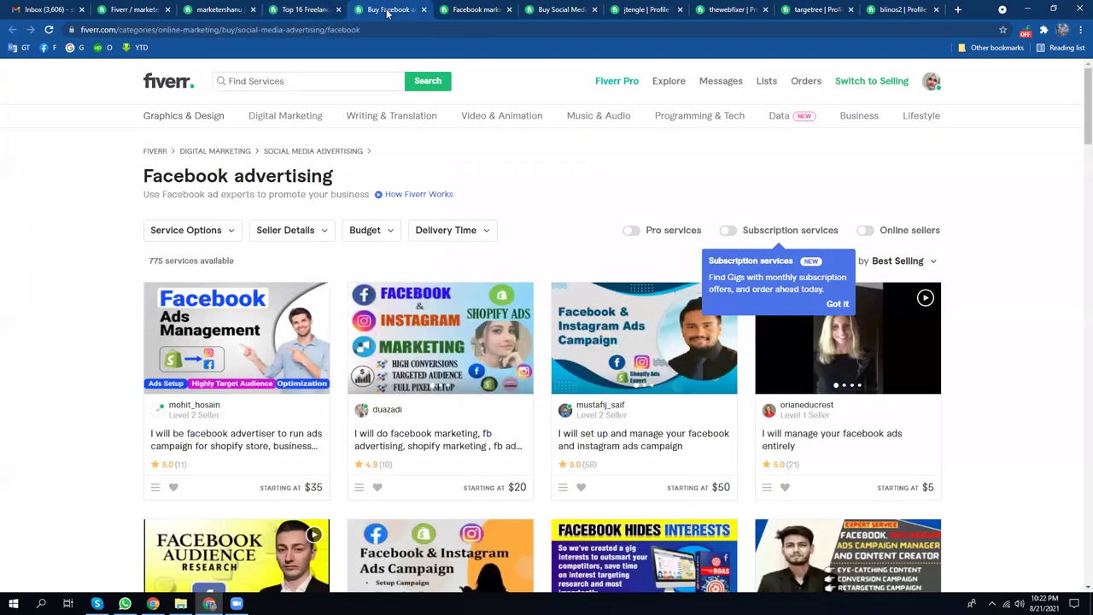
pyautogui.scroll(-1, 397, 229)
pyautogui.scroll(-1, 371, 269)
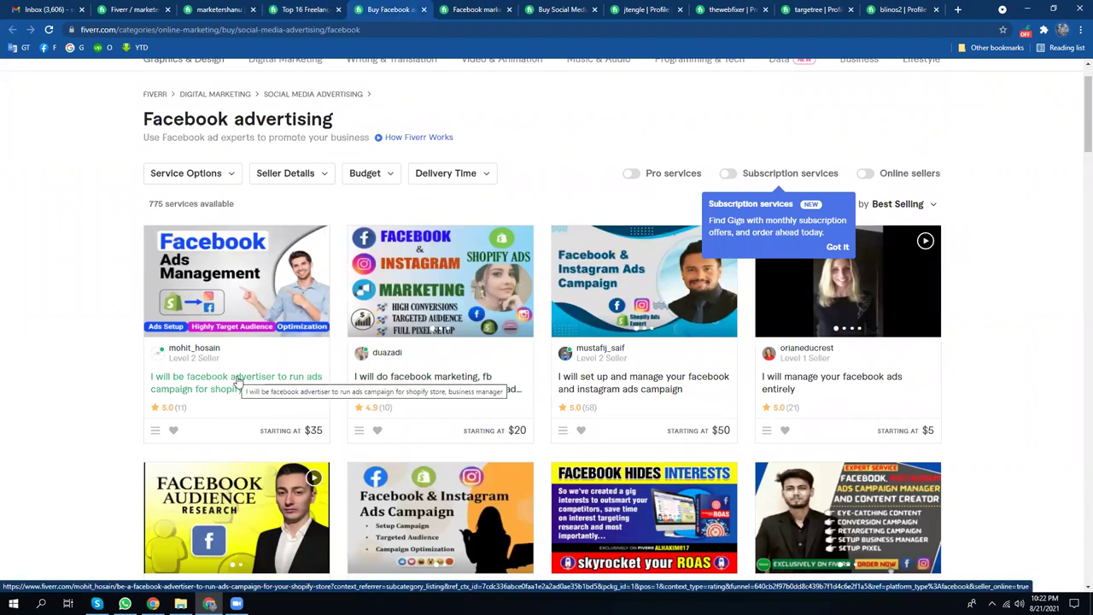
pyautogui.rightClick(253, 378)
pyautogui.click(317, 385)
pyautogui.rightClick(389, 381)
pyautogui.click(435, 387)
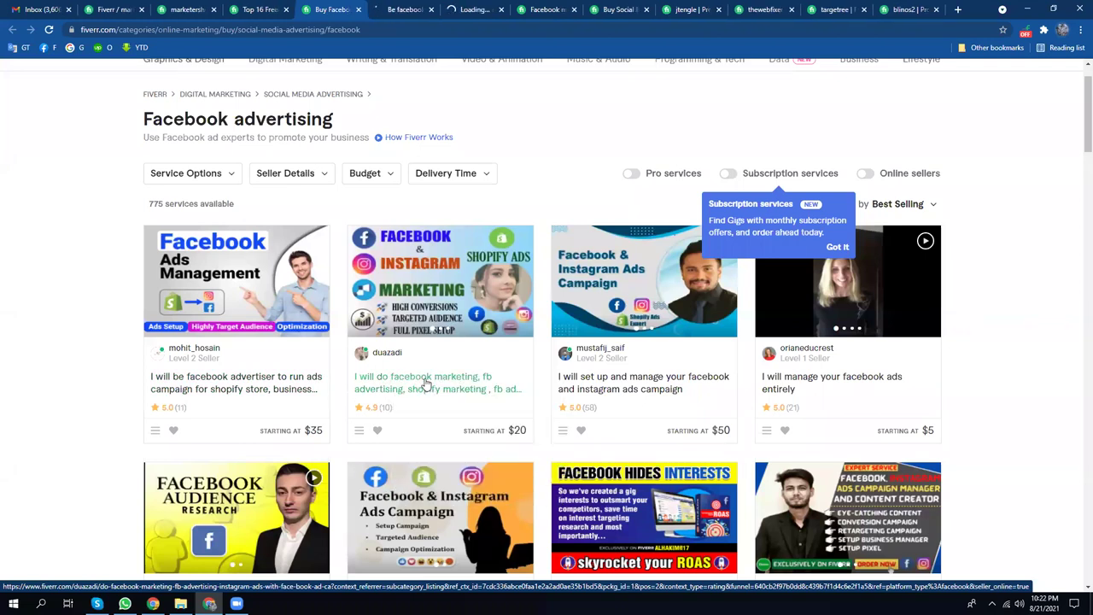
# - Close the Facebook advertising listing, view the Facebook marketing listing, and browse and close the Social Media Advertising listing
pyautogui.click(357, 9)
pyautogui.click(470, 10)
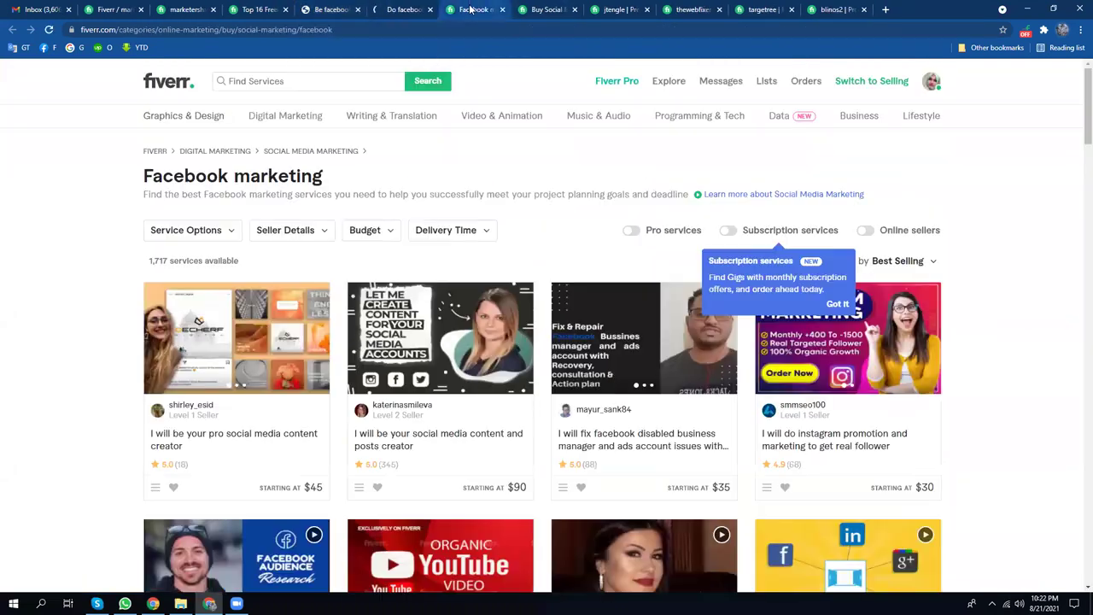
pyautogui.click(586, 10)
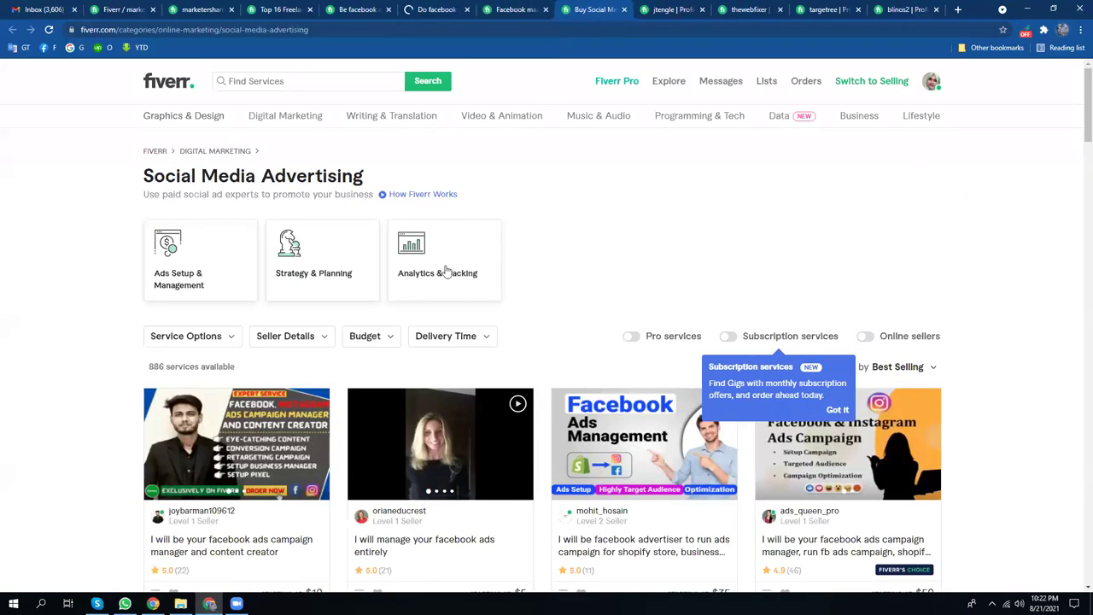
pyautogui.scroll(-2, 445, 270)
pyautogui.scroll(2, 476, 227)
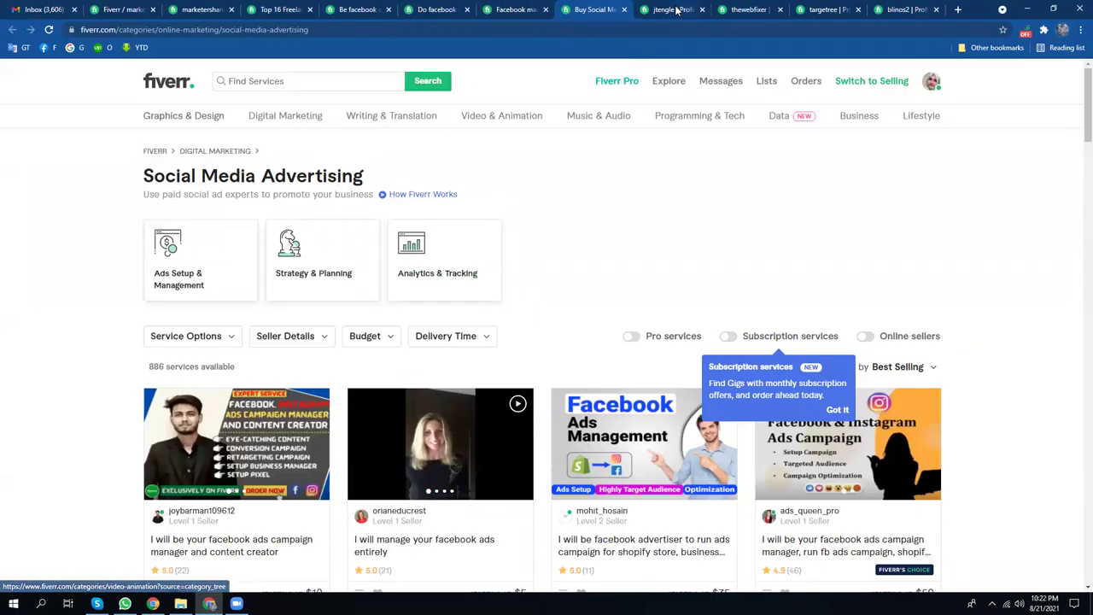
pyautogui.click(624, 10)
# - Read the Top Rated graphic designer's profile description, languages, linked accounts and skills, and close the profile
pyautogui.scroll(-2, 73, 394)
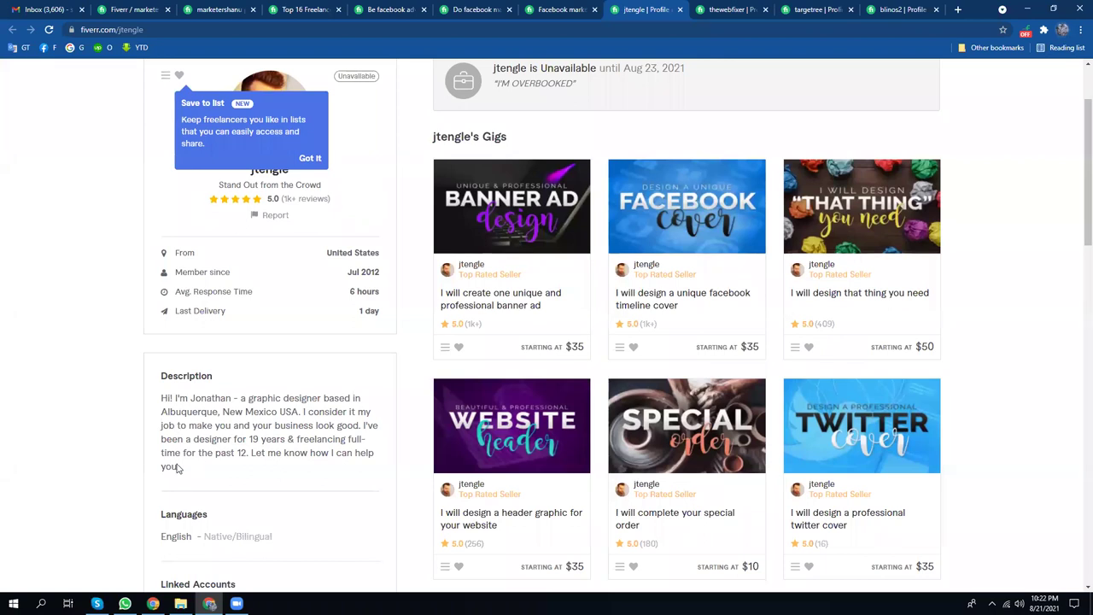
pyautogui.moveTo(177, 468); pyautogui.dragTo(160, 438)
pyautogui.click(251, 425)
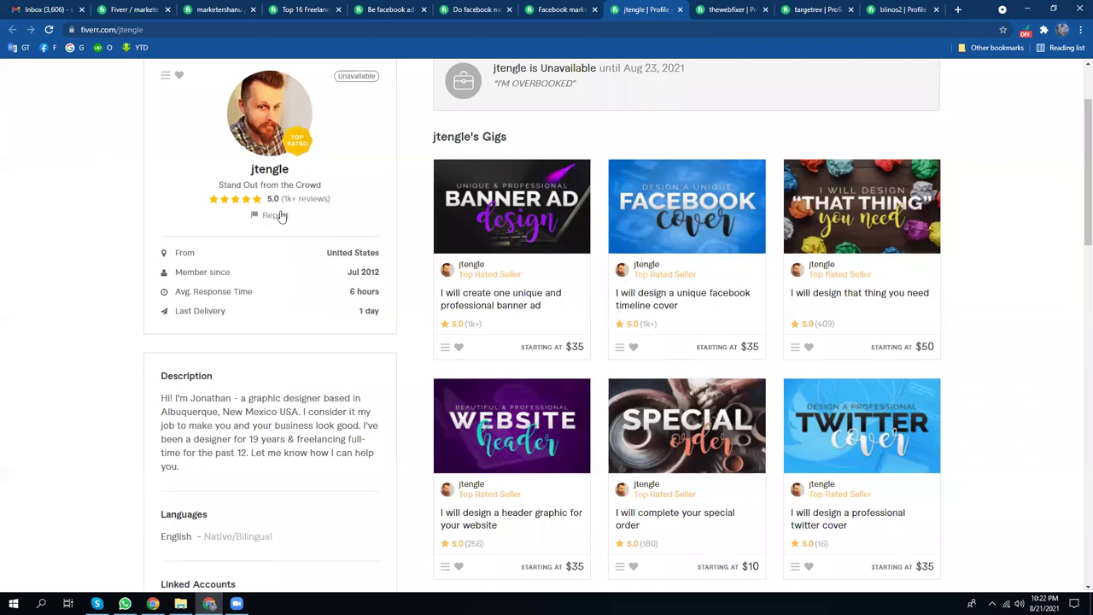
pyautogui.scroll(-1, 281, 216)
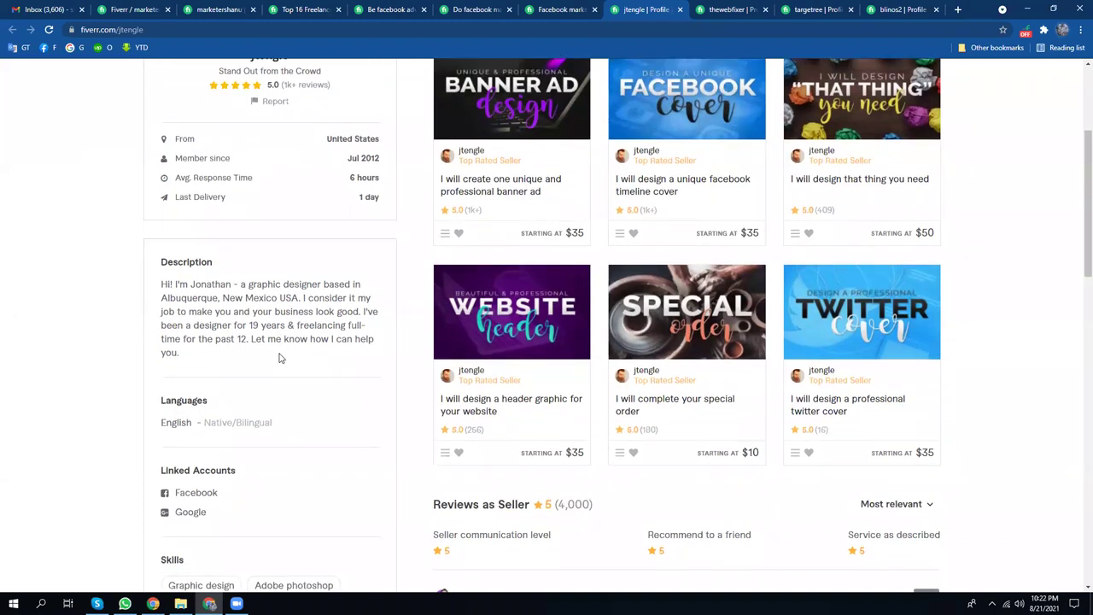
pyautogui.scroll(2, 279, 358)
pyautogui.scroll(-4, 268, 386)
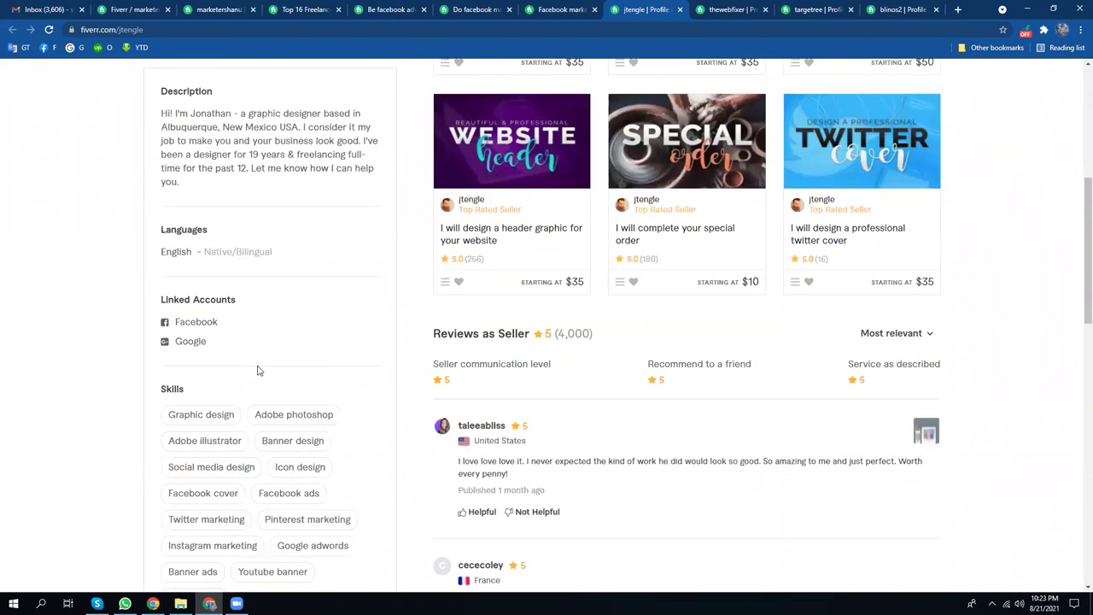
pyautogui.scroll(-1, 302, 354)
pyautogui.scroll(2, 302, 354)
pyautogui.click(680, 10)
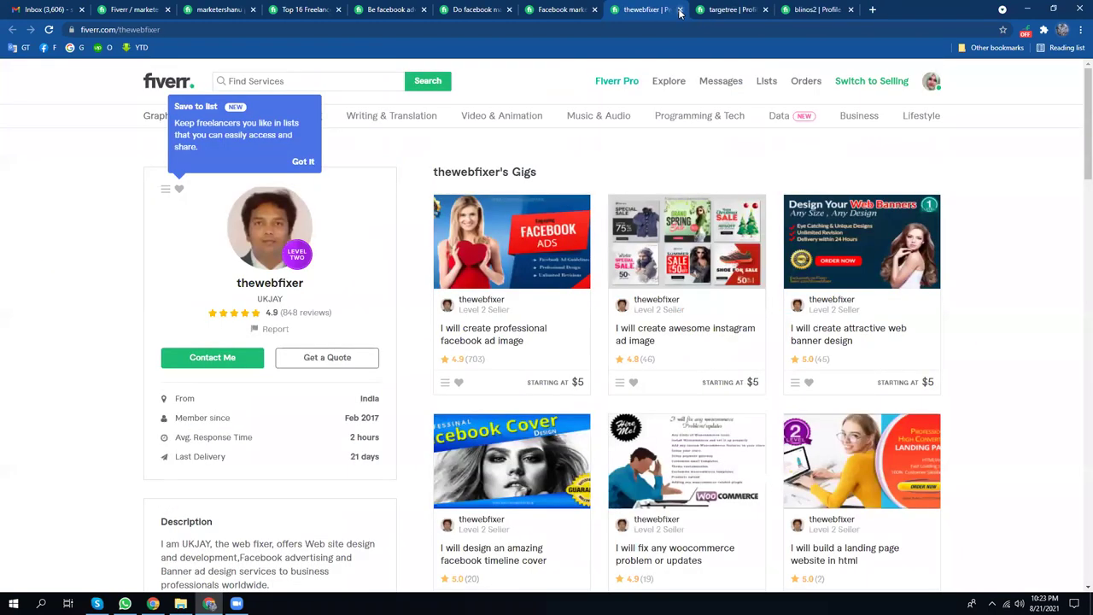
# - Review thewebfixer's gigs, profile description and languages, and close the profile
pyautogui.scroll(-1, 513, 291)
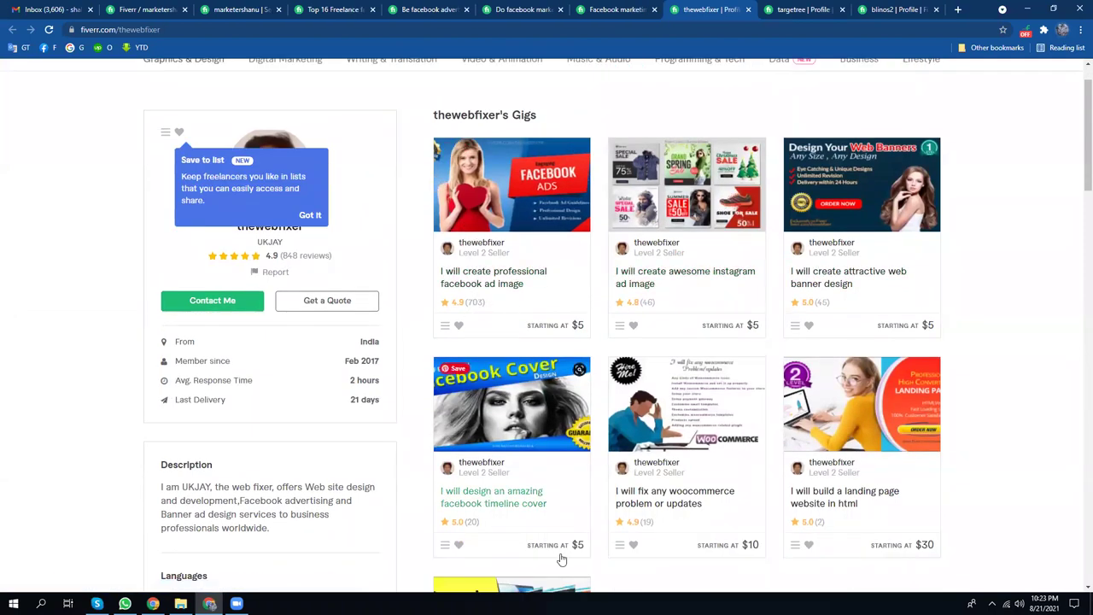
pyautogui.scroll(1, 726, 357)
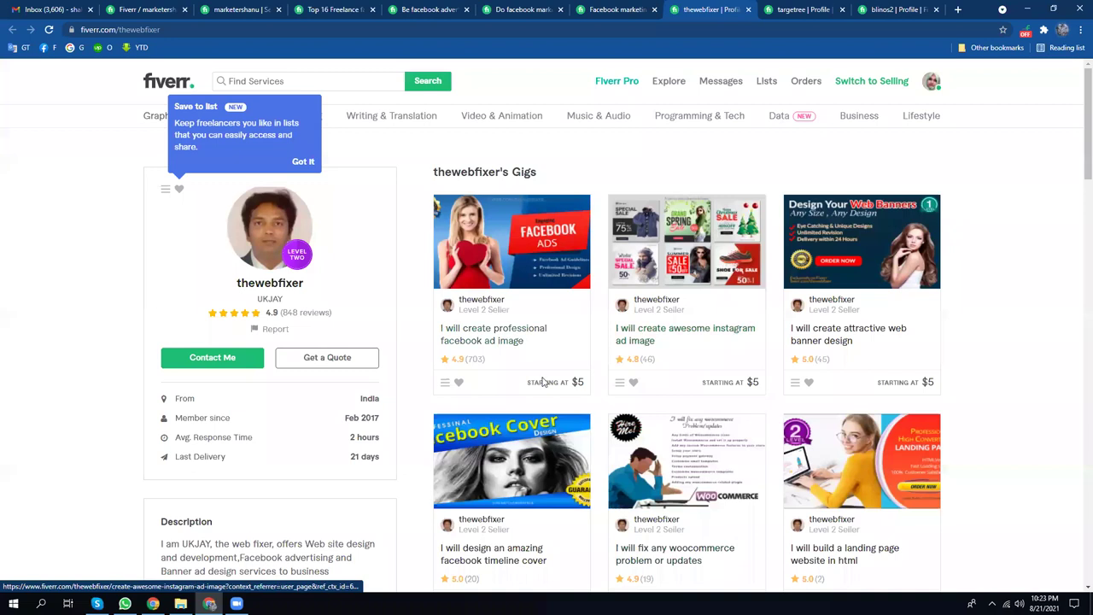
pyautogui.scroll(-3, 188, 429)
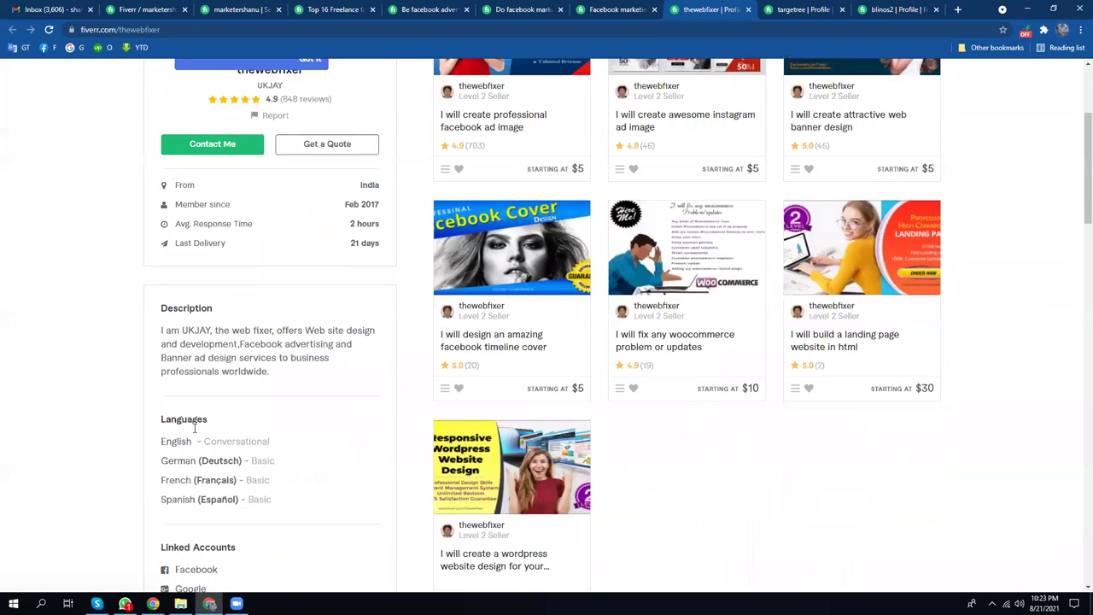
pyautogui.scroll(-1, 312, 367)
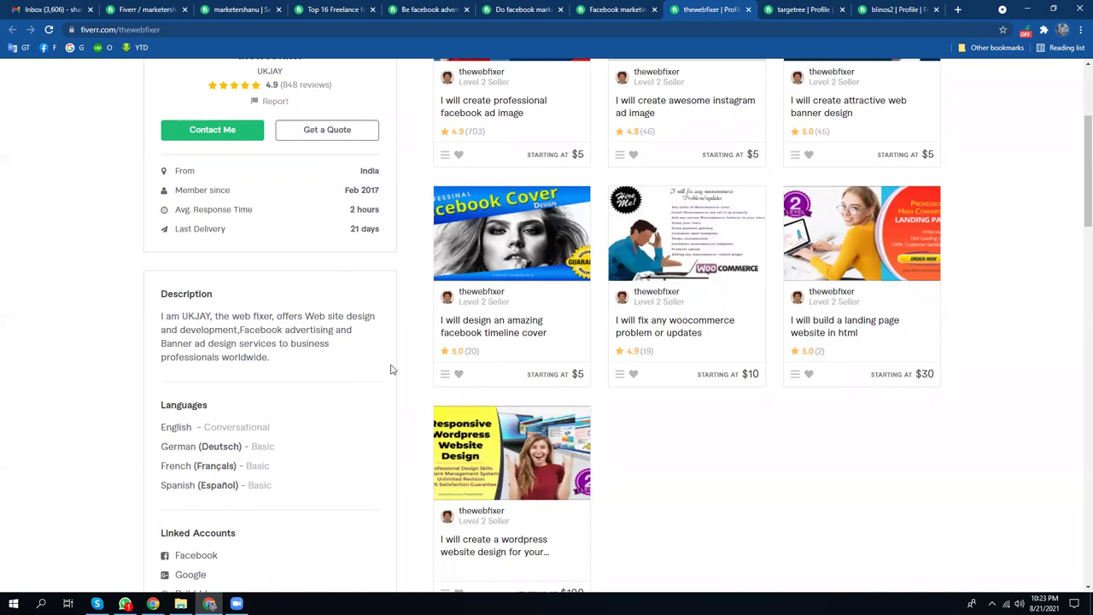
pyautogui.click(748, 9)
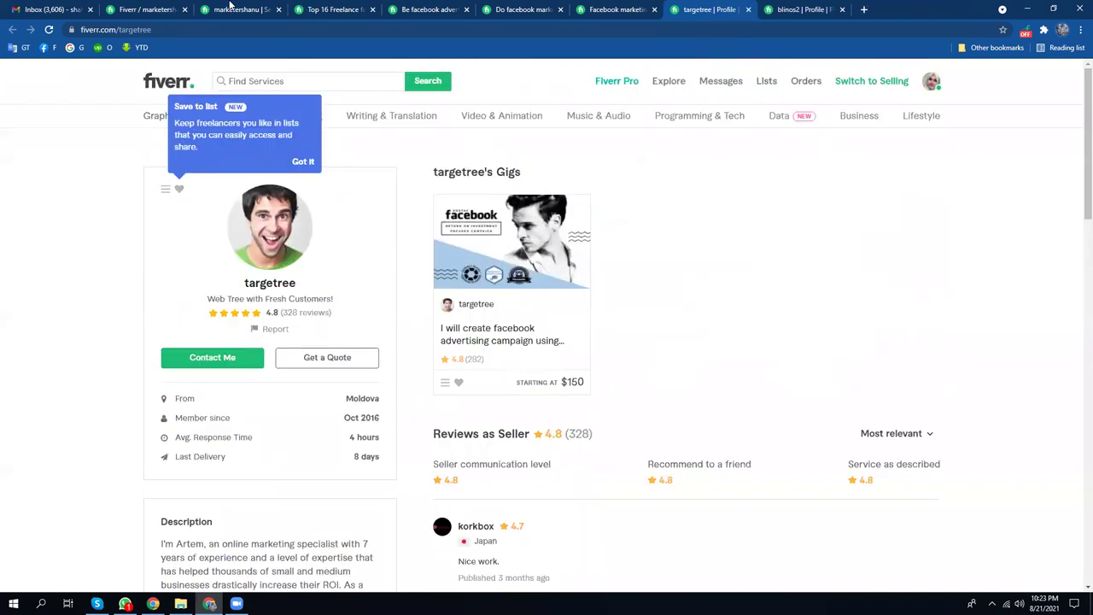
# - Return to the own seller profile and review its description, languages and linked accounts
pyautogui.click(146, 9)
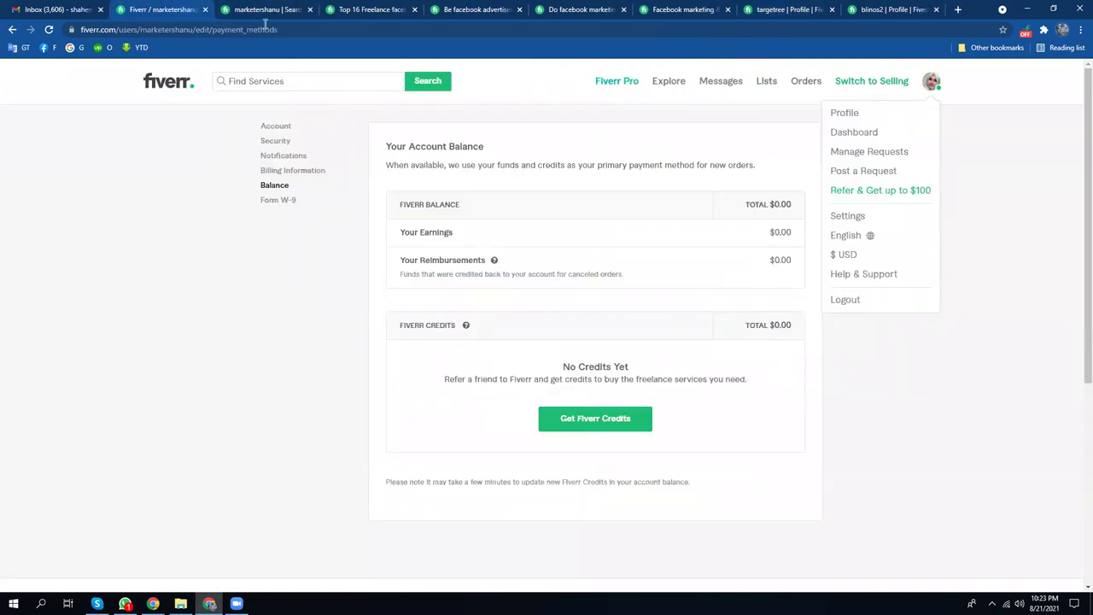
pyautogui.click(249, 9)
pyautogui.scroll(-1, 269, 319)
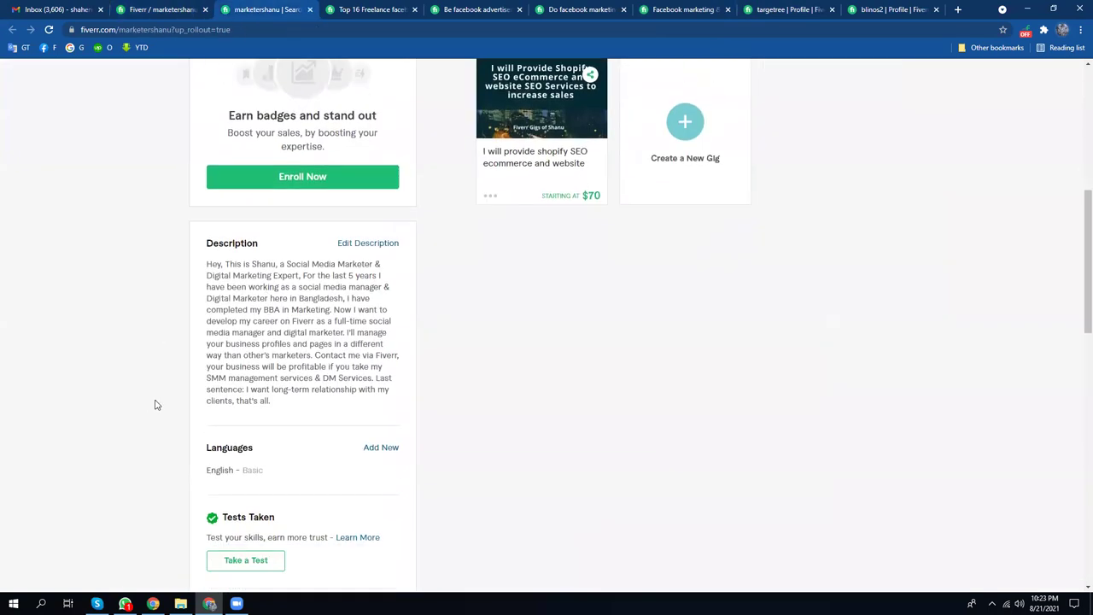
pyautogui.scroll(-3, 158, 402)
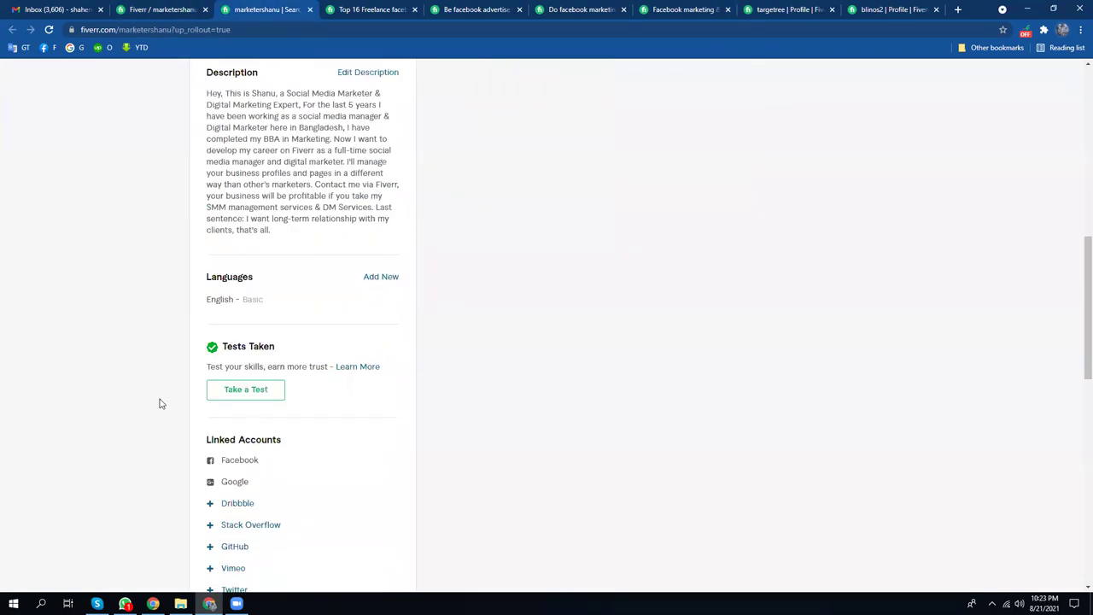
# - Close the remaining Facebook gig pages, the two other sellers' profiles and the Facebook Ads experts page
pyautogui.click(672, 8)
pyautogui.click(727, 10)
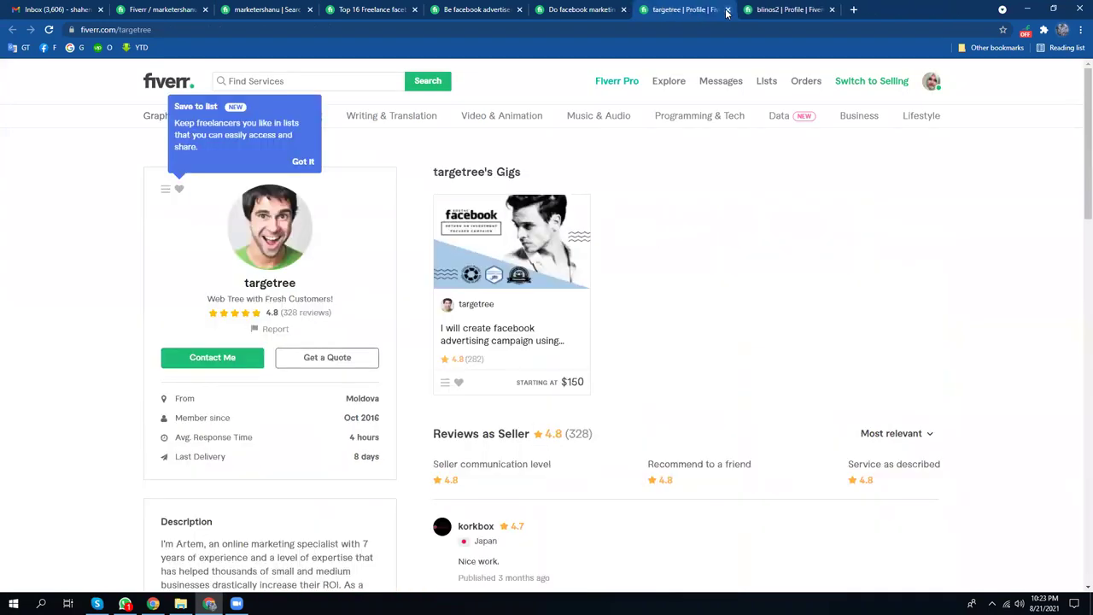
pyautogui.click(727, 10)
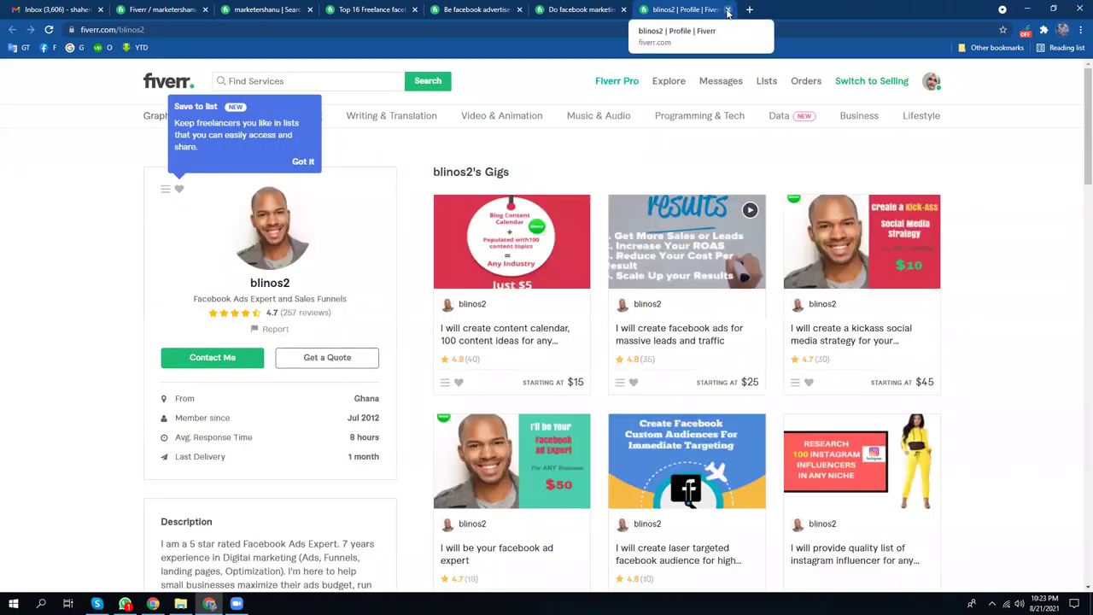
pyautogui.click(727, 10)
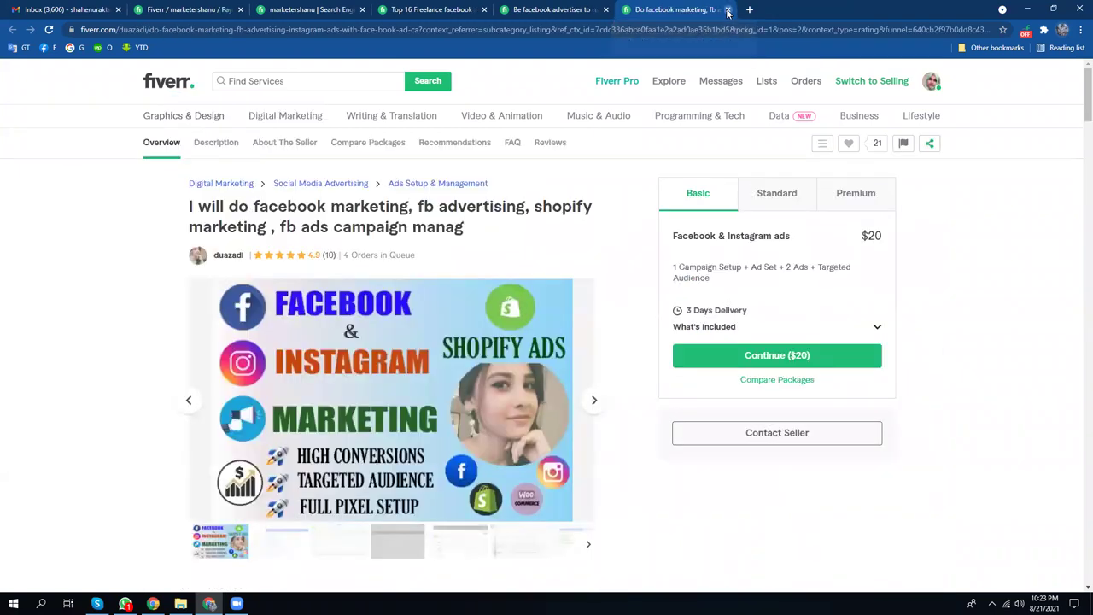
pyautogui.click(727, 10)
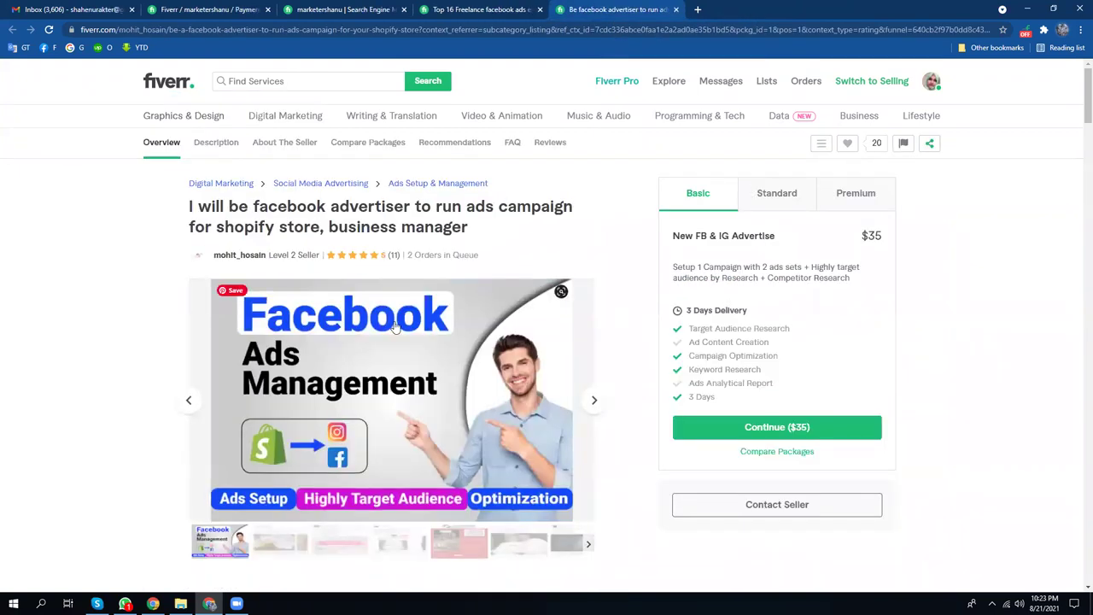
pyautogui.scroll(-10, 367, 412)
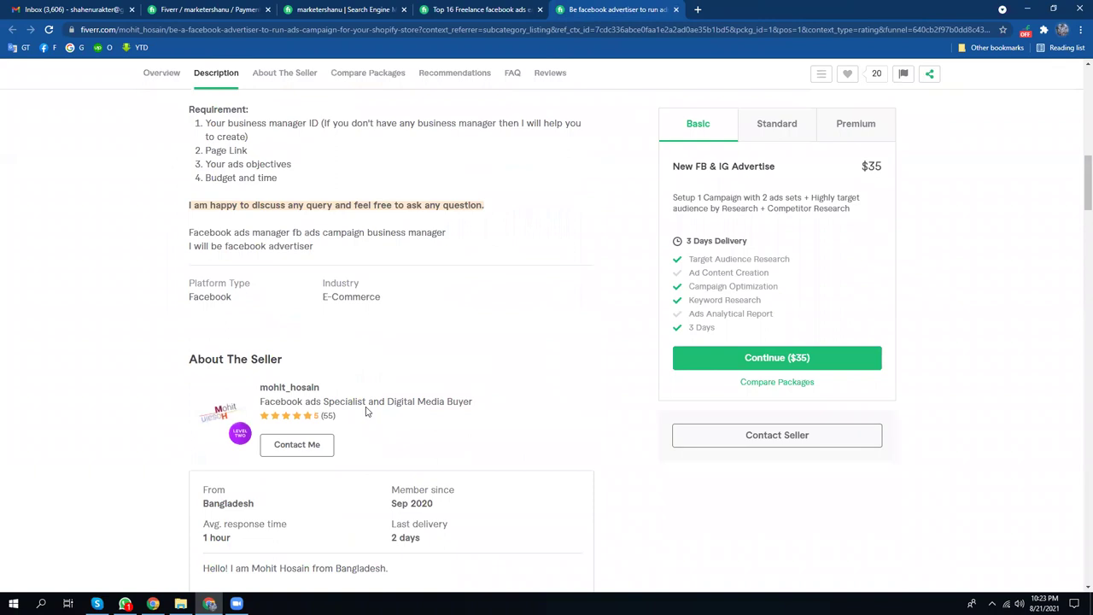
pyautogui.click(676, 10)
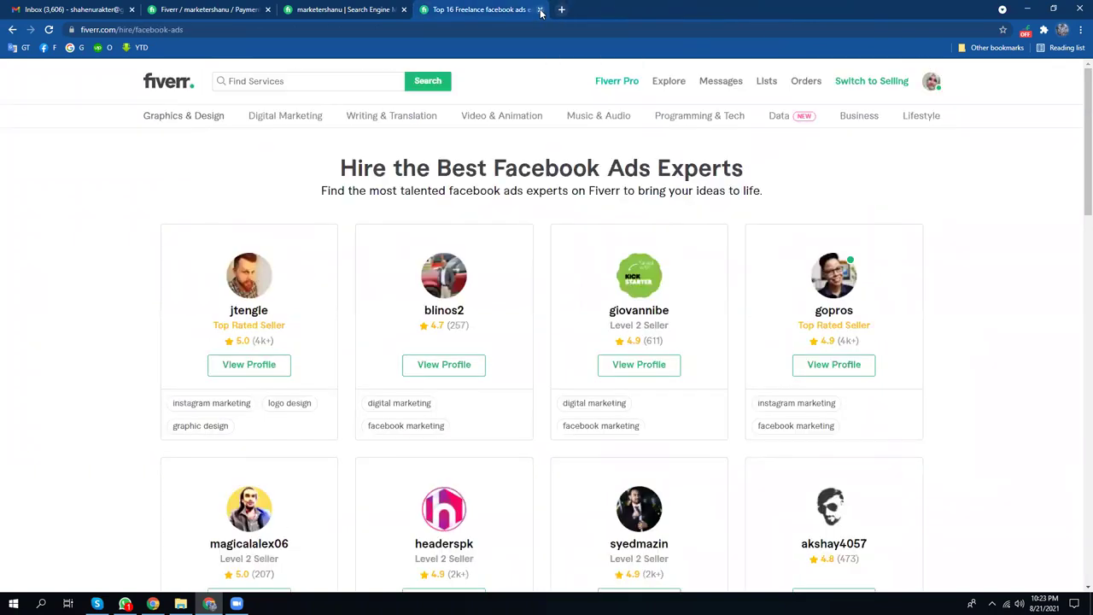
pyautogui.click(540, 9)
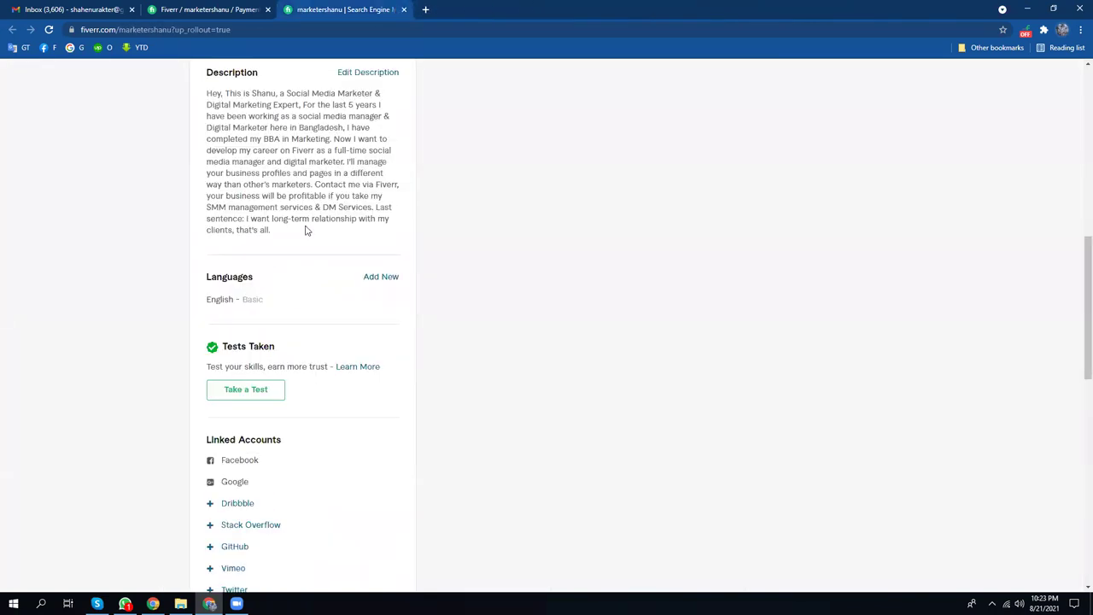
# - Try to link a Twitter account to the seller profile using the saved sign-in details, and close the authorization window
pyautogui.scroll(-1, 308, 299)
pyautogui.scroll(-1, 311, 316)
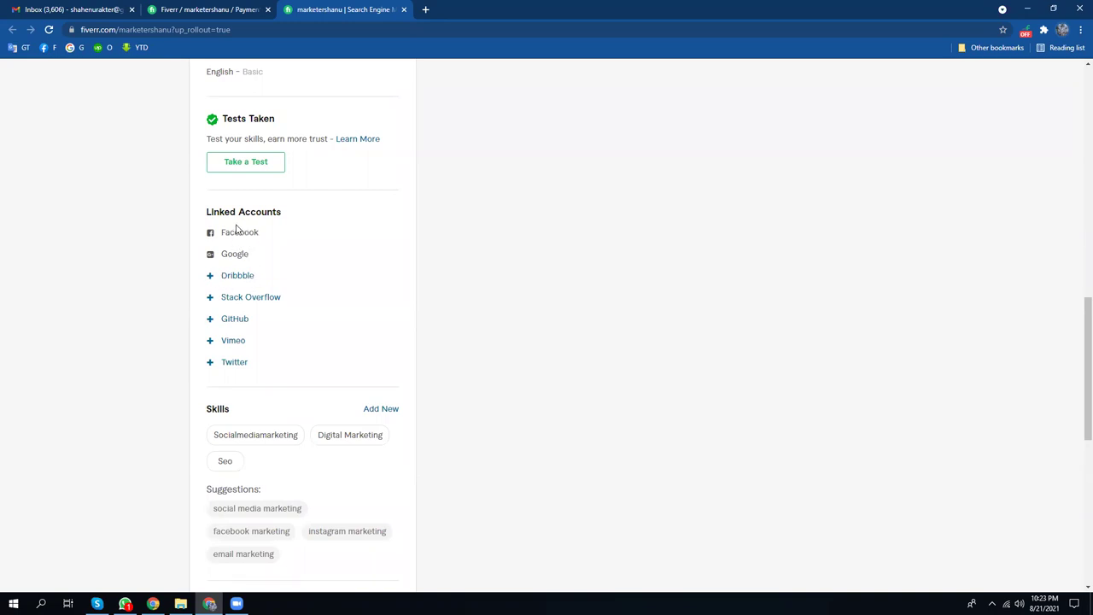
pyautogui.click(233, 362)
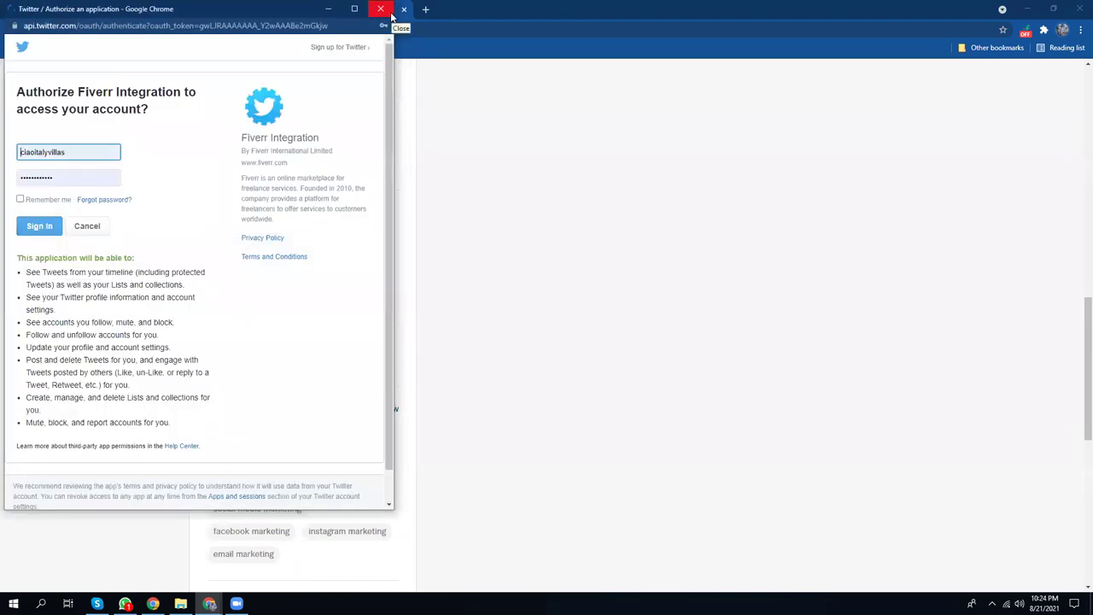
pyautogui.click(37, 231)
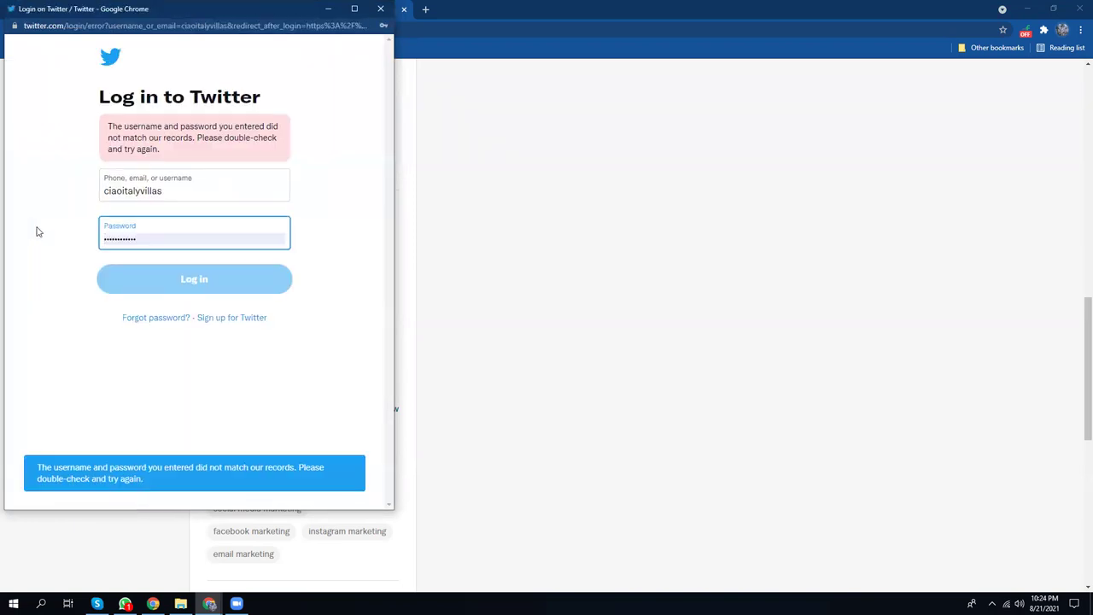
pyautogui.click(380, 9)
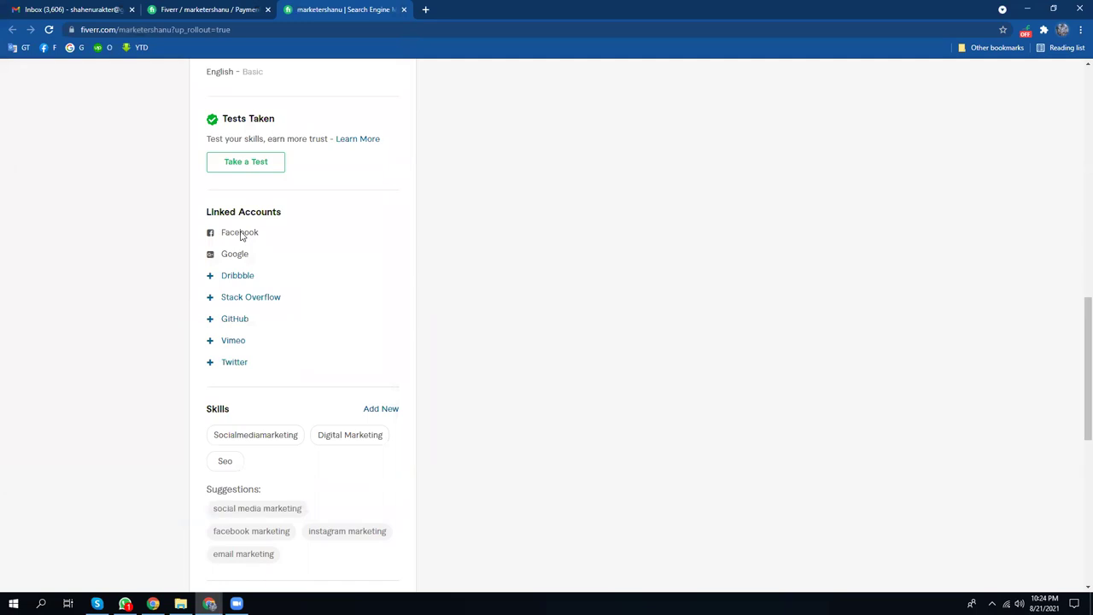
pyautogui.click(428, 9)
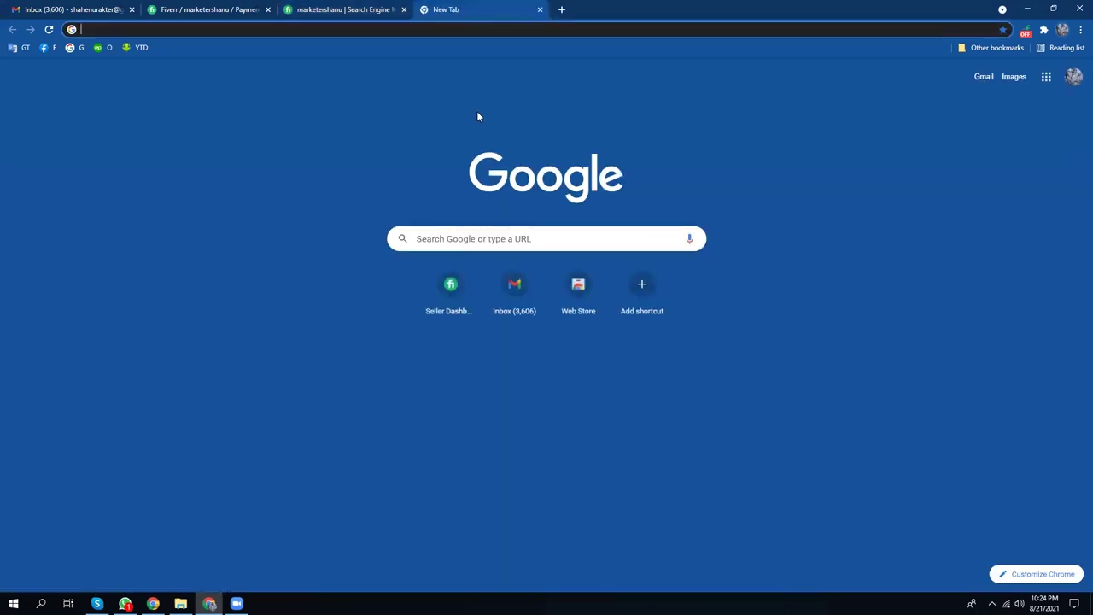
pyautogui.click(539, 9)
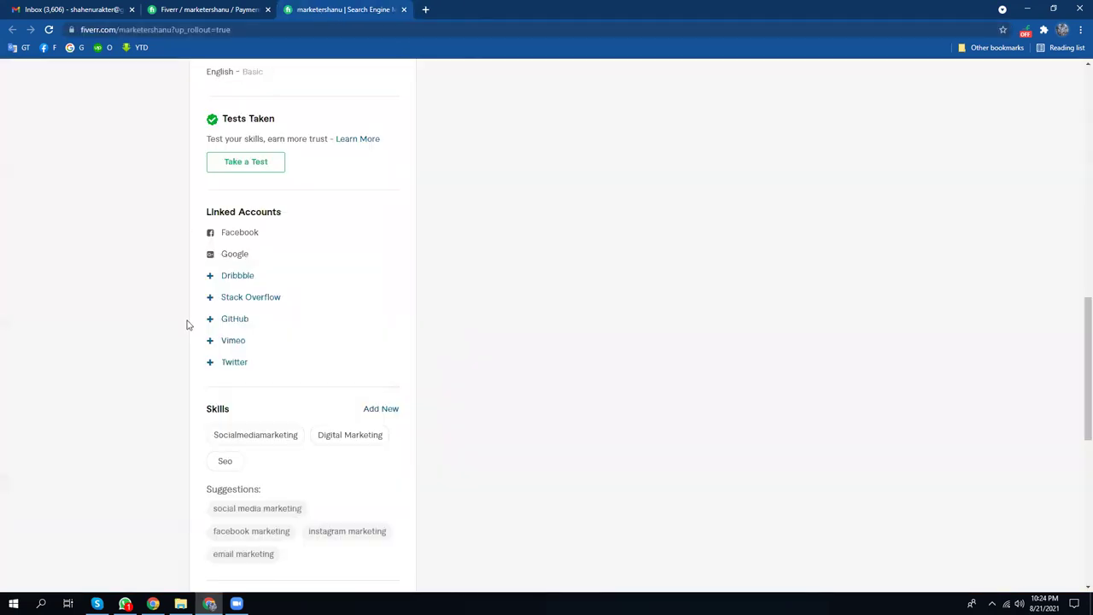
# - Add the suggested Facebook Marketing skill to the profile with the Expert experience level
pyautogui.scroll(-2, 188, 328)
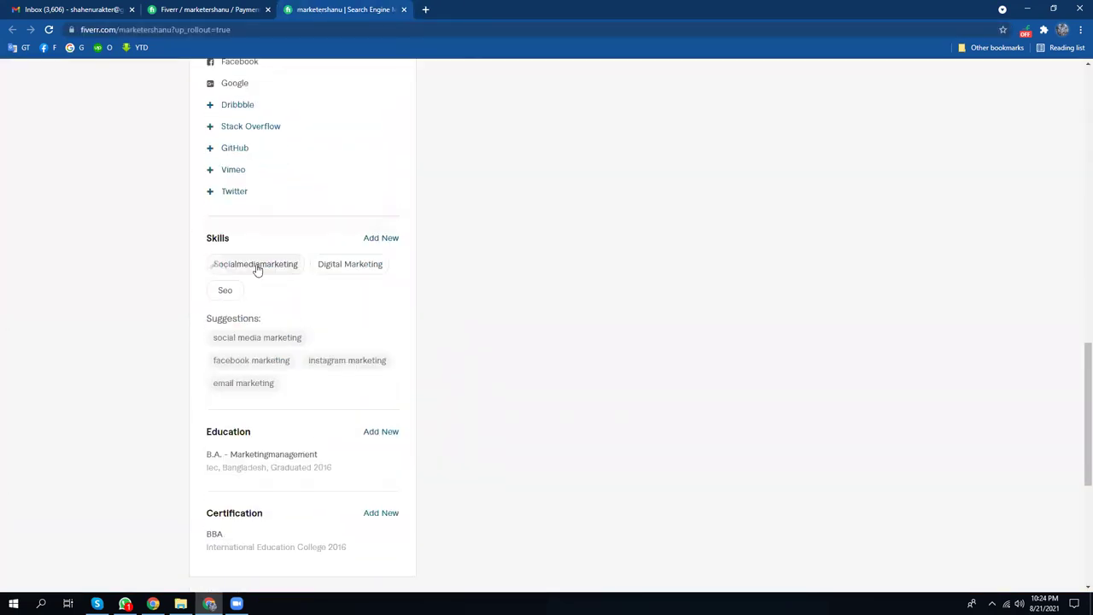
pyautogui.moveTo(268, 273)
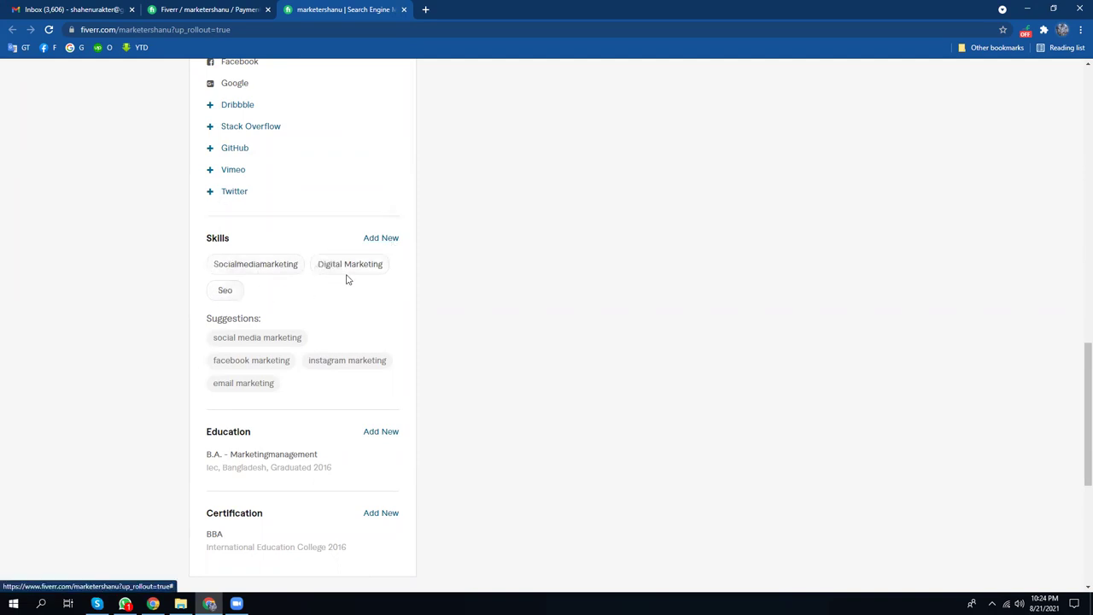
pyautogui.scroll(-2, 330, 312)
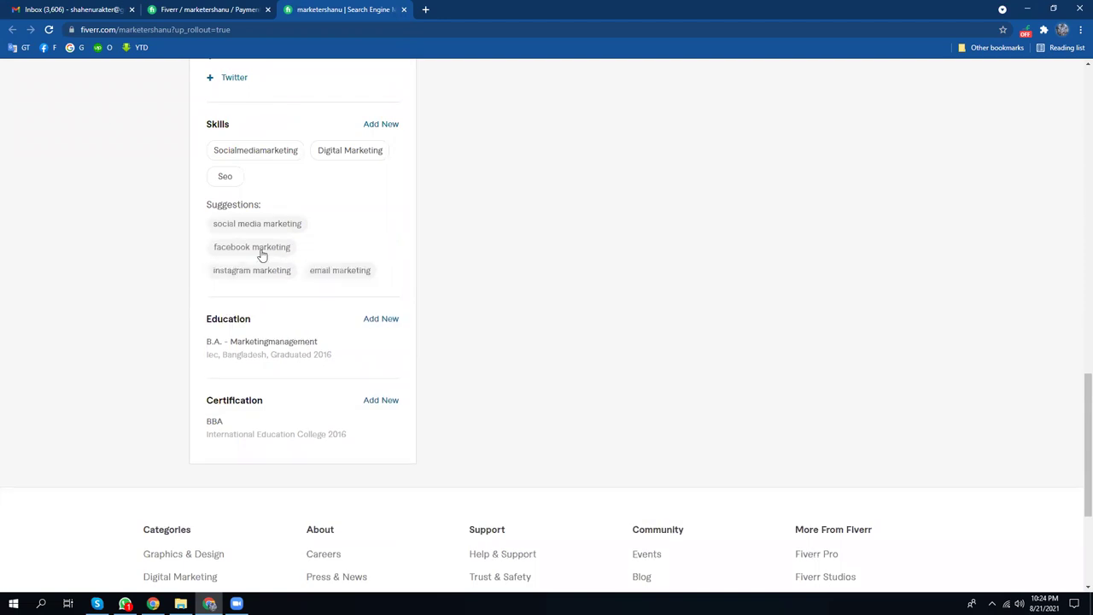
pyautogui.click(260, 249)
pyautogui.scroll(3, 242, 302)
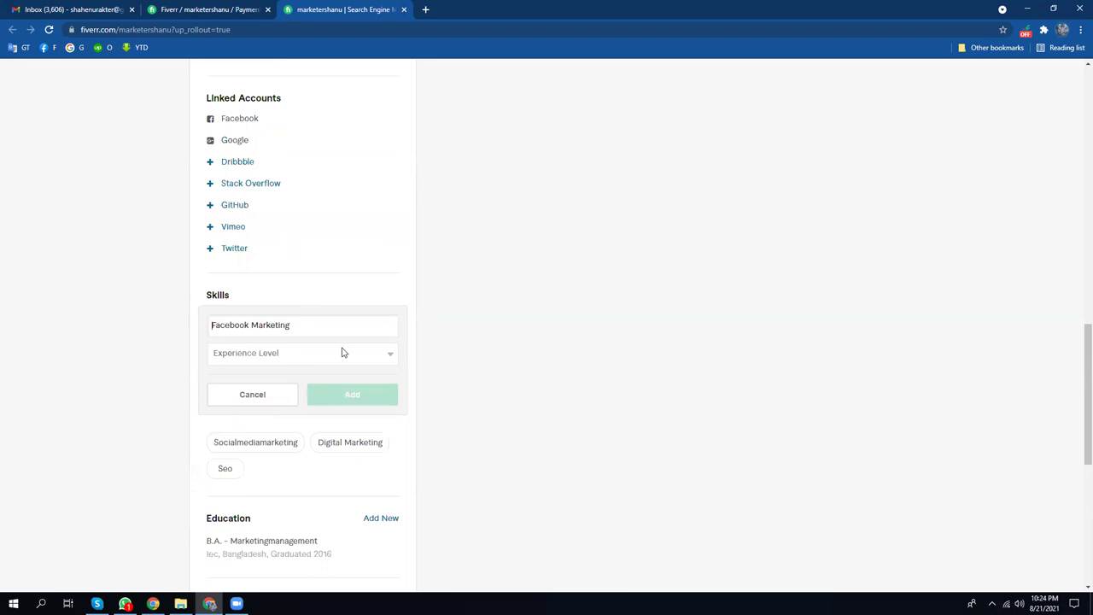
pyautogui.click(292, 354)
pyautogui.click(239, 390)
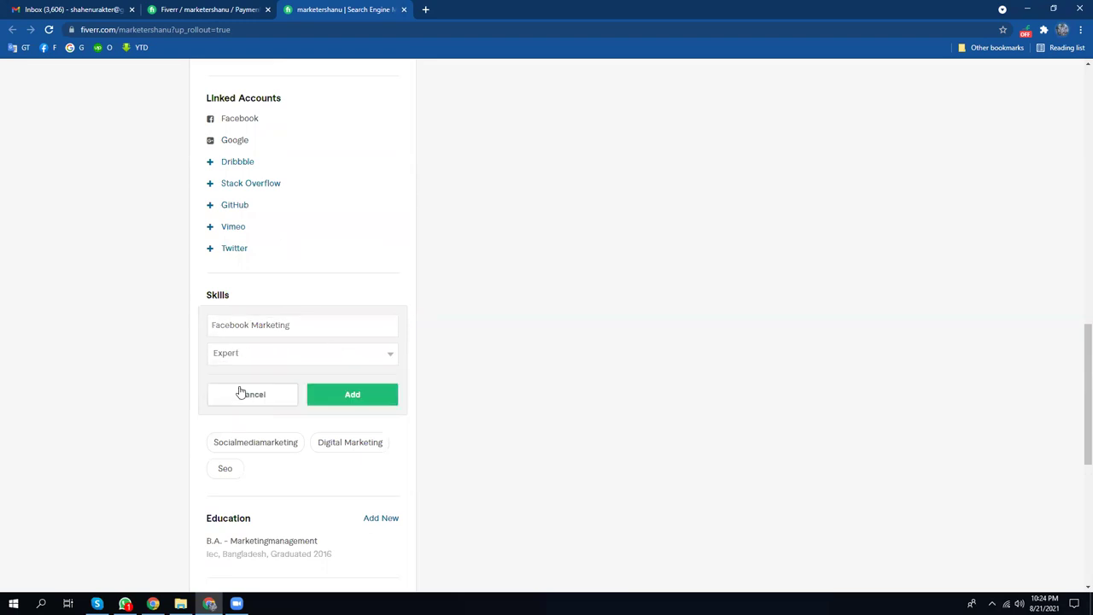
pyautogui.click(349, 396)
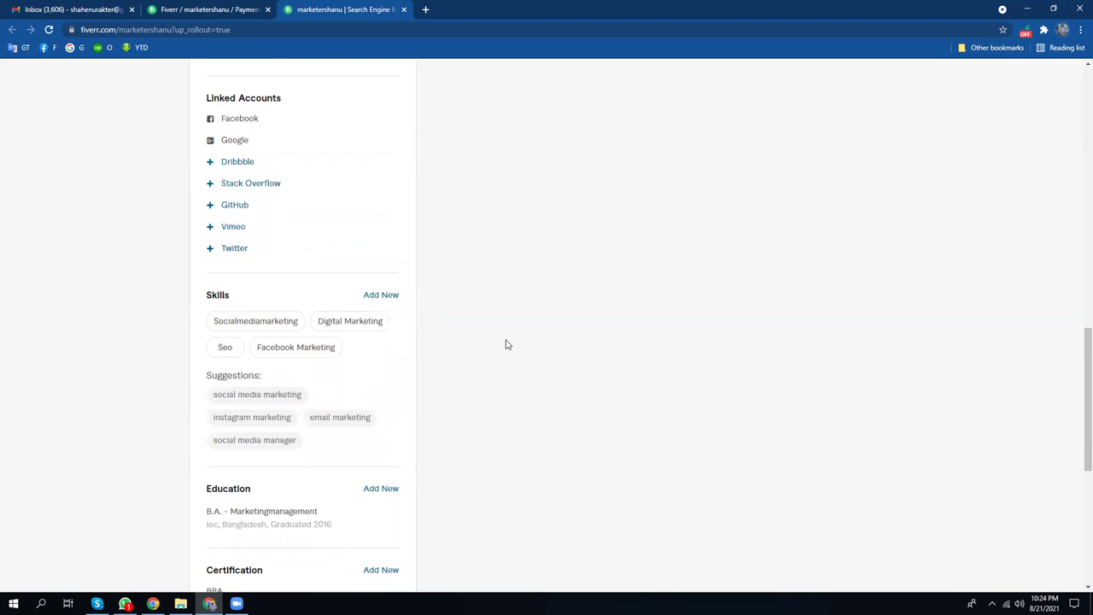
# - Add the suggested Email Marketing skill to the profile with the Expert experience level
pyautogui.click(345, 425)
pyautogui.click(263, 353)
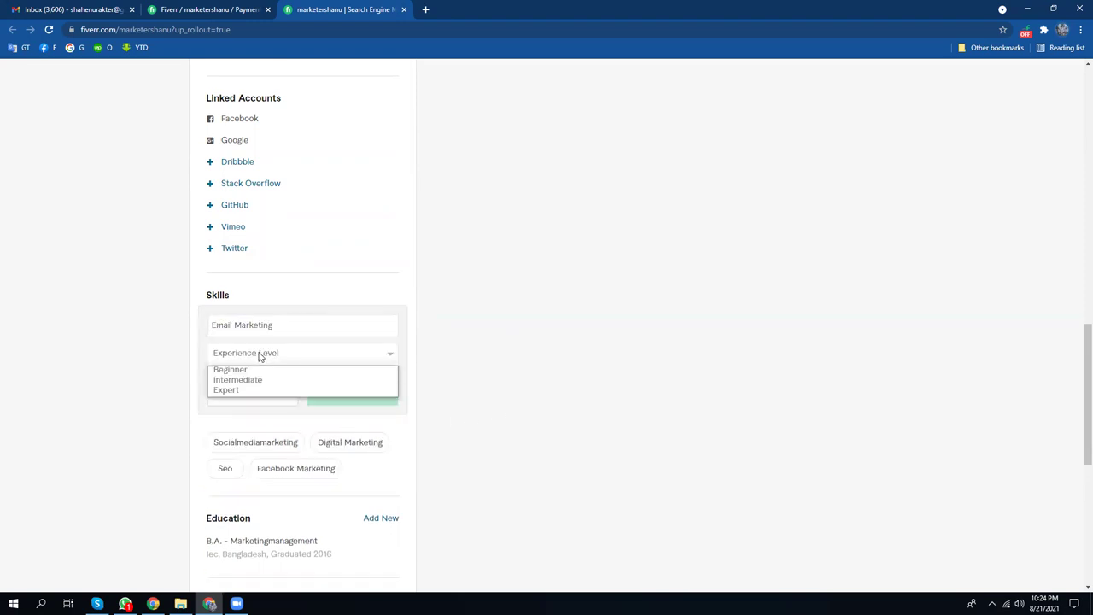
pyautogui.click(244, 391)
pyautogui.click(351, 395)
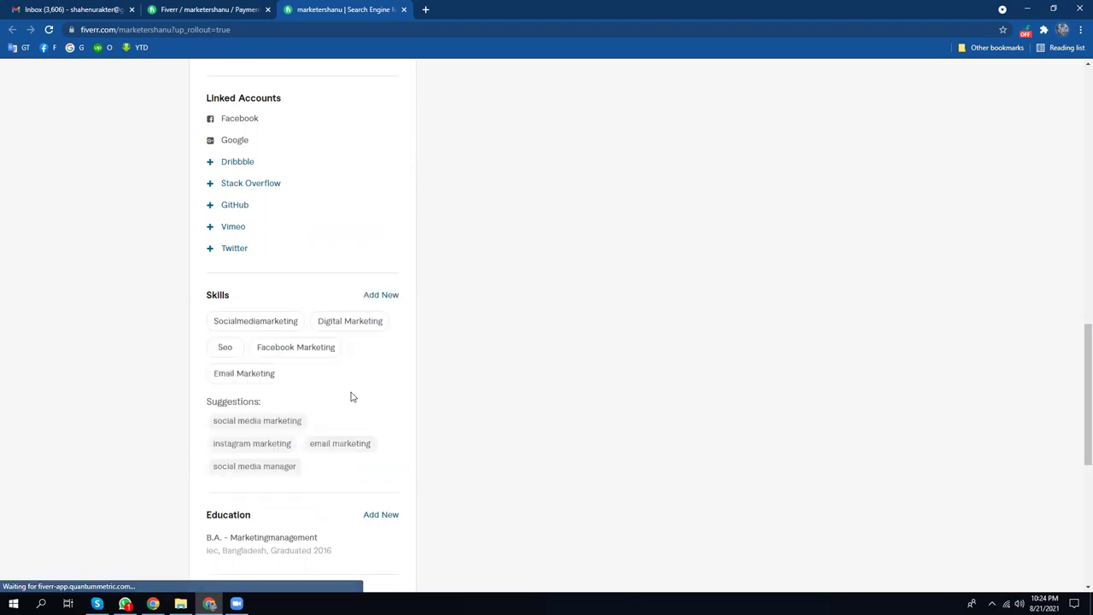
# - Add the suggested Content Writing skill to the profile with the Expert experience level
pyautogui.scroll(-2, 370, 396)
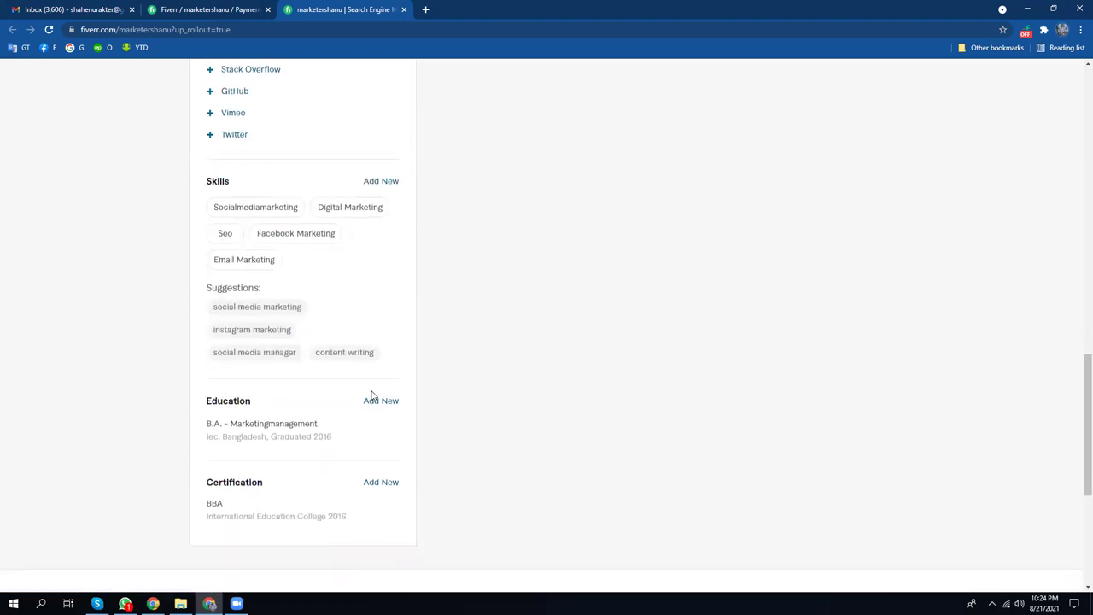
pyautogui.click(347, 354)
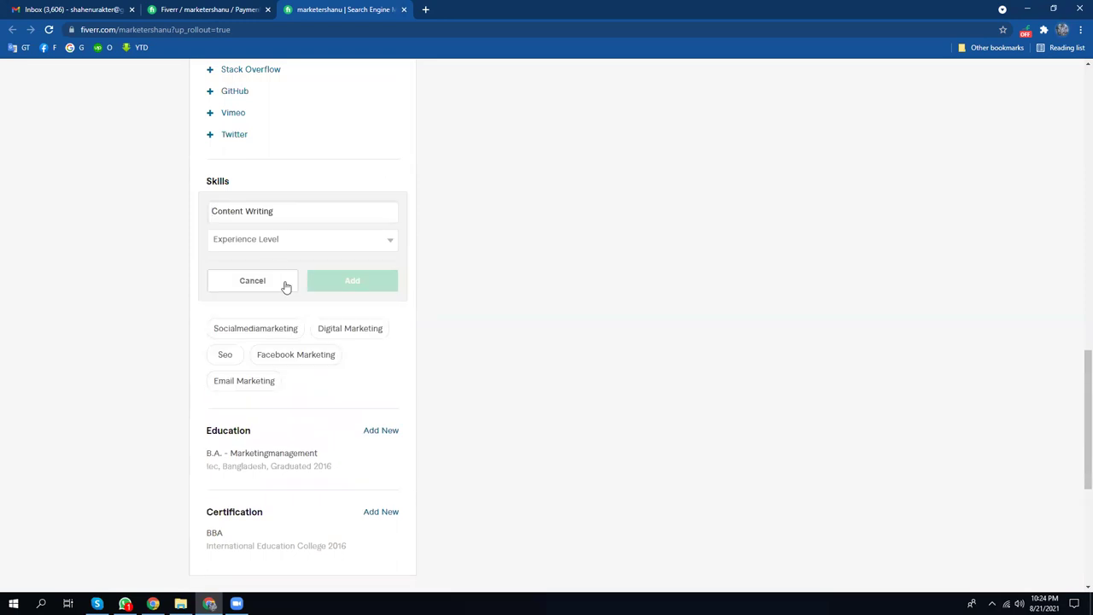
pyautogui.click(257, 239)
pyautogui.click(295, 276)
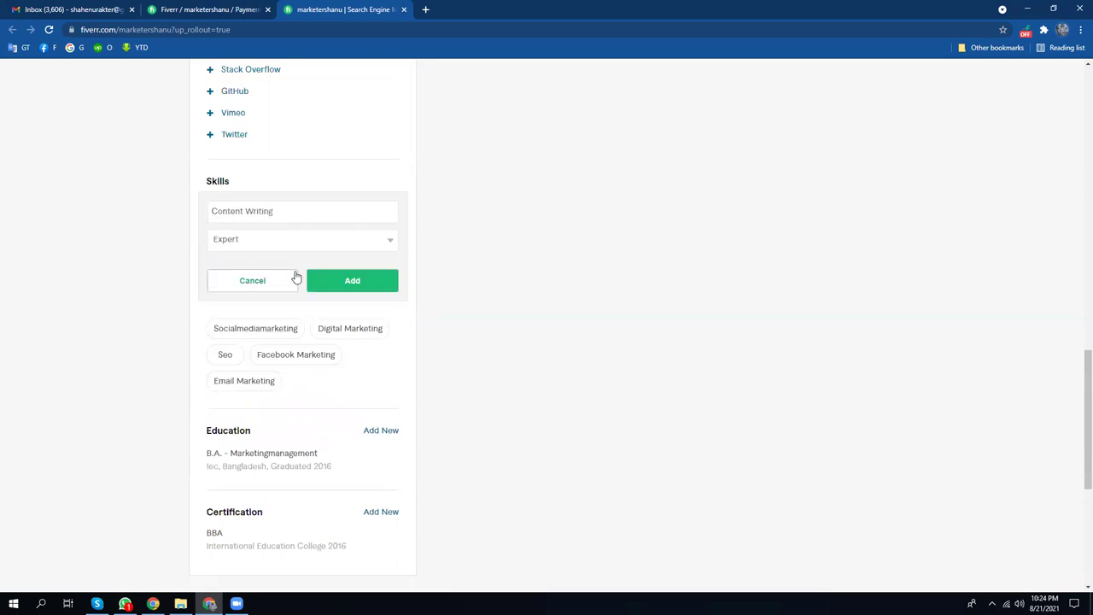
pyautogui.click(344, 280)
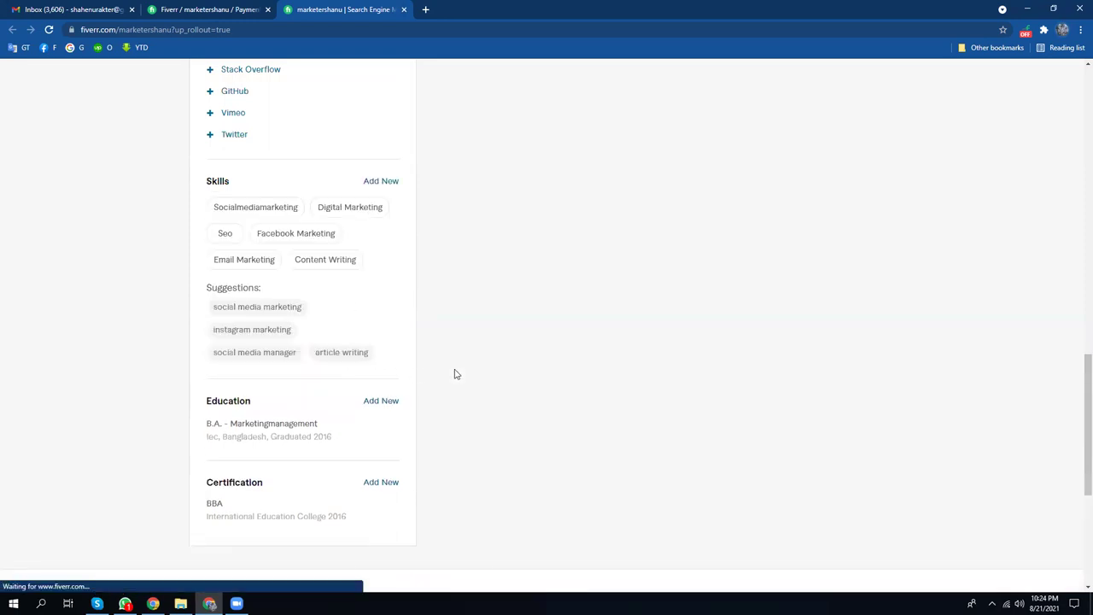
# - Add the suggested Instagram Marketing skill to the profile with the Intermediate experience level
pyautogui.click(252, 331)
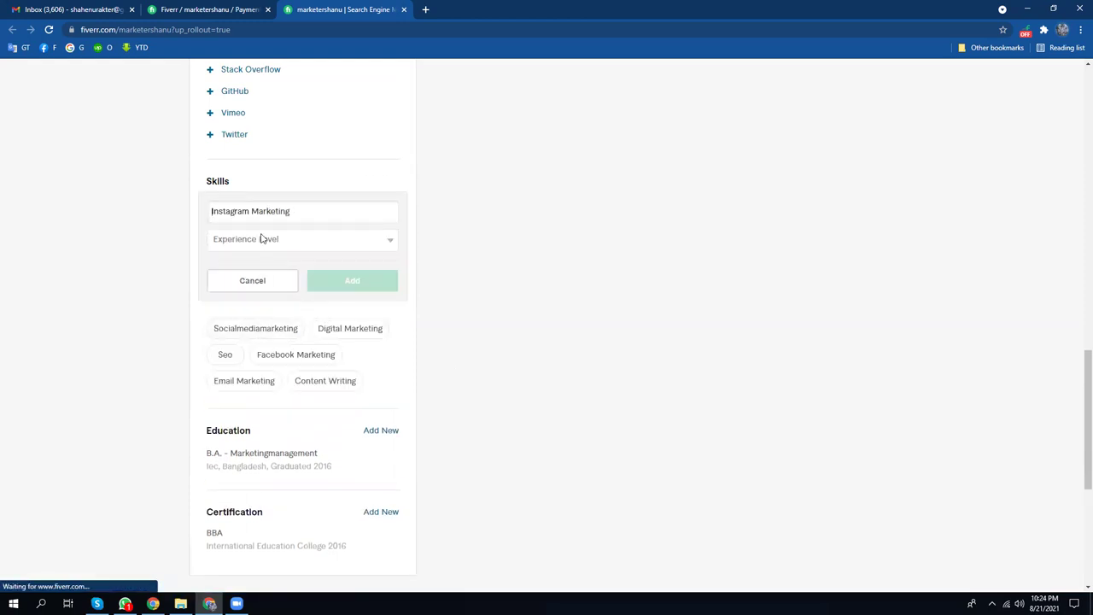
pyautogui.click(260, 239)
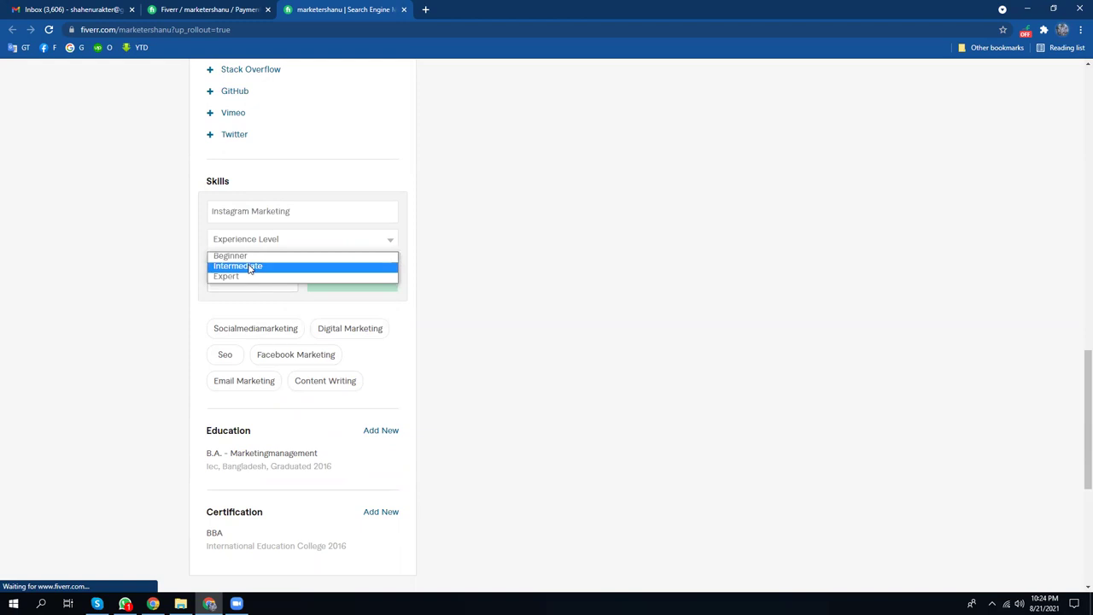
pyautogui.click(254, 265)
pyautogui.click(341, 283)
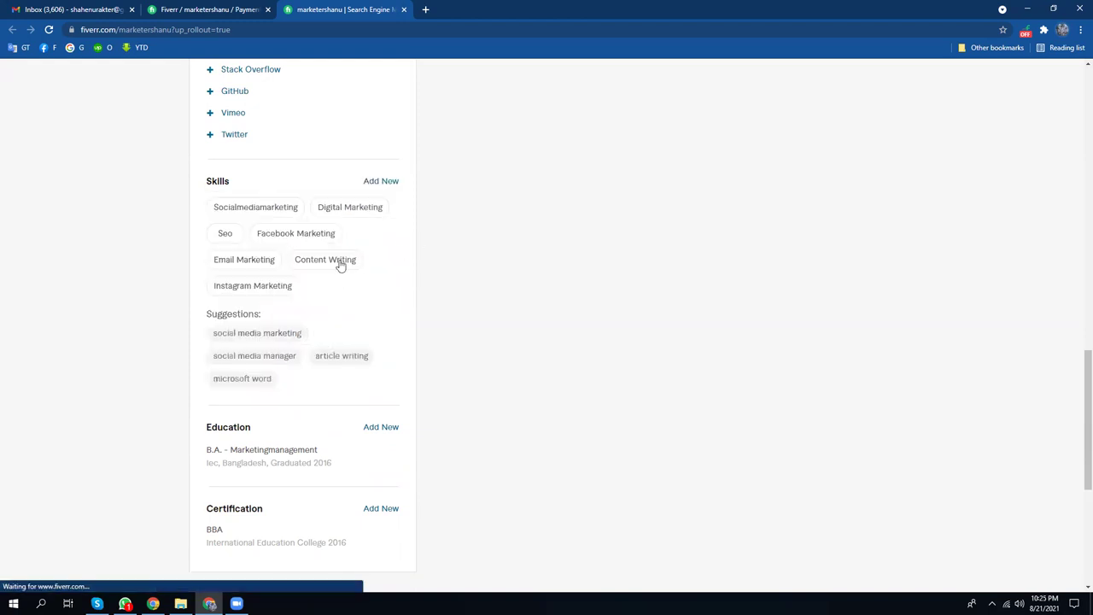
# - Review the profile's education and certification entries, and go back to the profile overview and active gigs
pyautogui.scroll(-1, 395, 342)
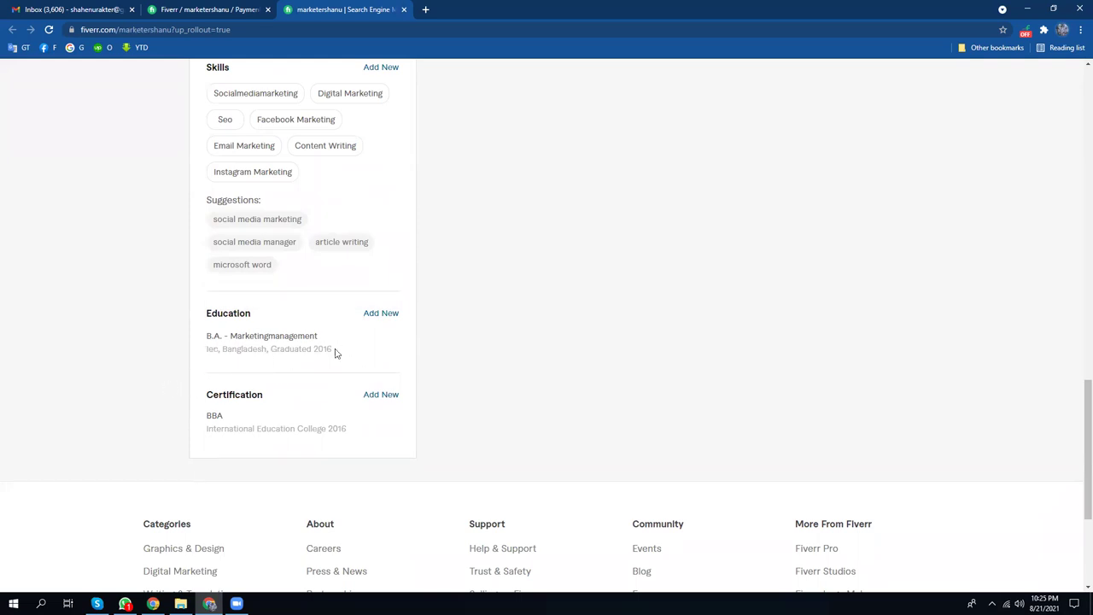
pyautogui.scroll(-1, 341, 363)
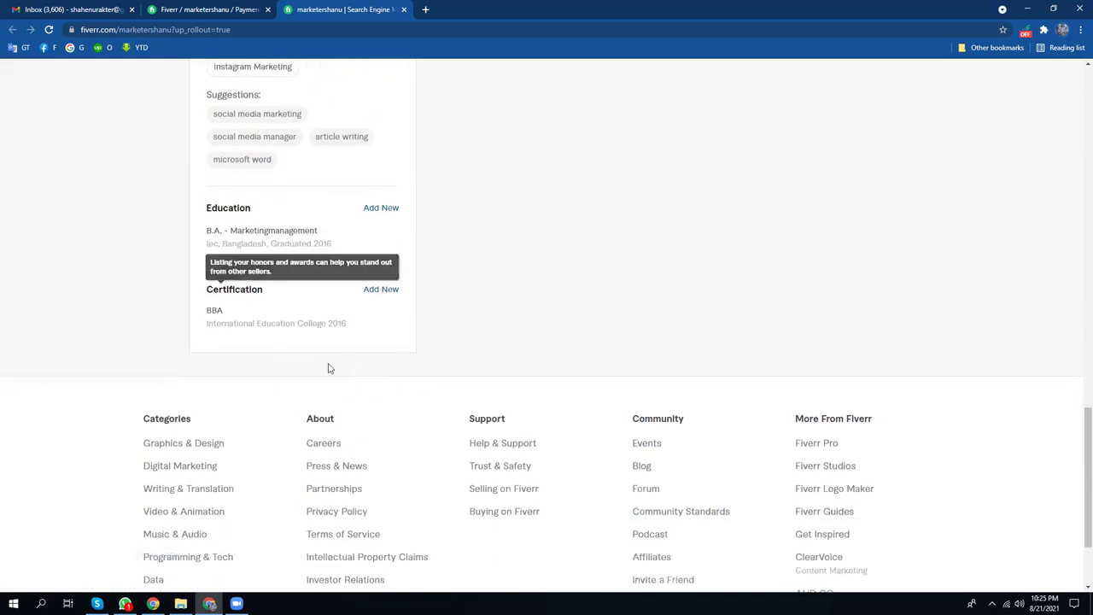
pyautogui.scroll(-1, 265, 367)
pyautogui.scroll(6, 303, 427)
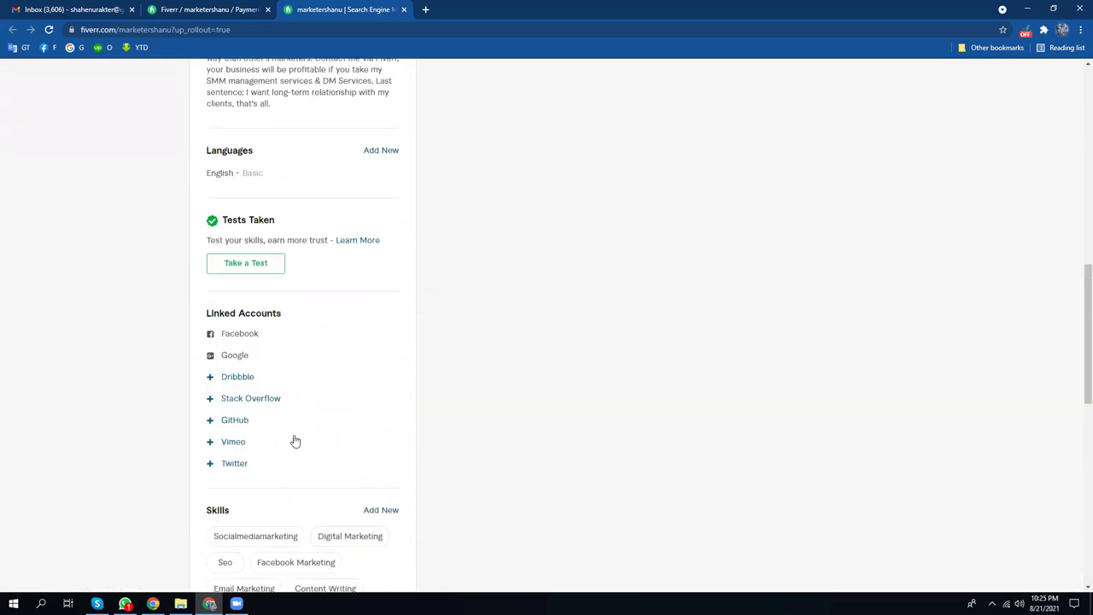
pyautogui.scroll(7, 295, 441)
pyautogui.scroll(2, 305, 440)
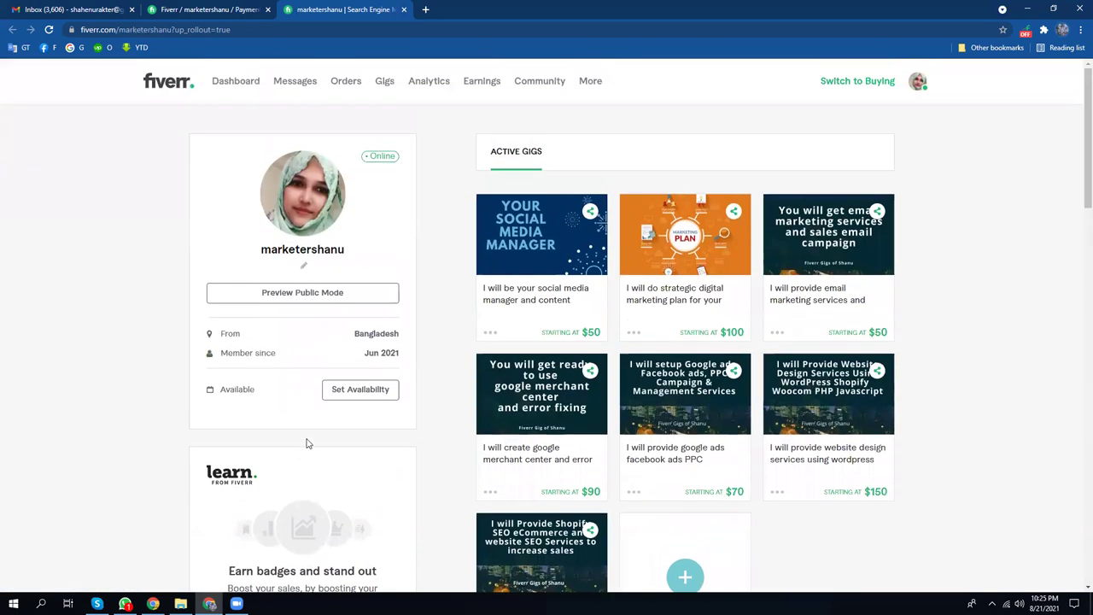
# - Review the seller dashboard's order overview, inbox and top-seller steps in a separate tab, and close that tab
pyautogui.scroll(-10, 303, 461)
pyautogui.scroll(5, 291, 487)
pyautogui.scroll(5, 292, 487)
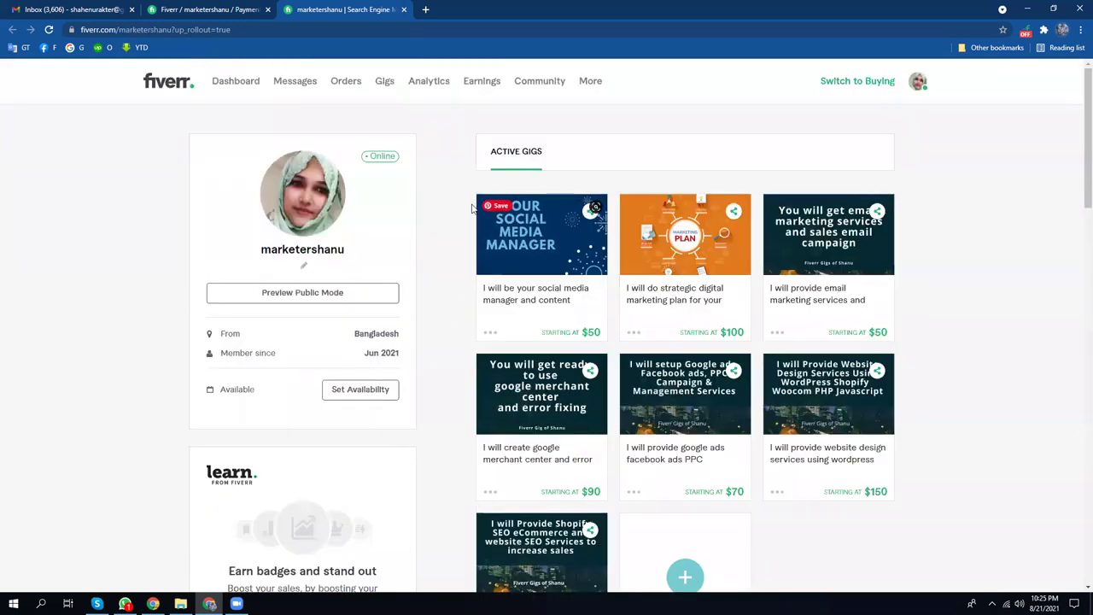
pyautogui.rightClick(229, 82)
pyautogui.click(280, 89)
pyautogui.click(461, 8)
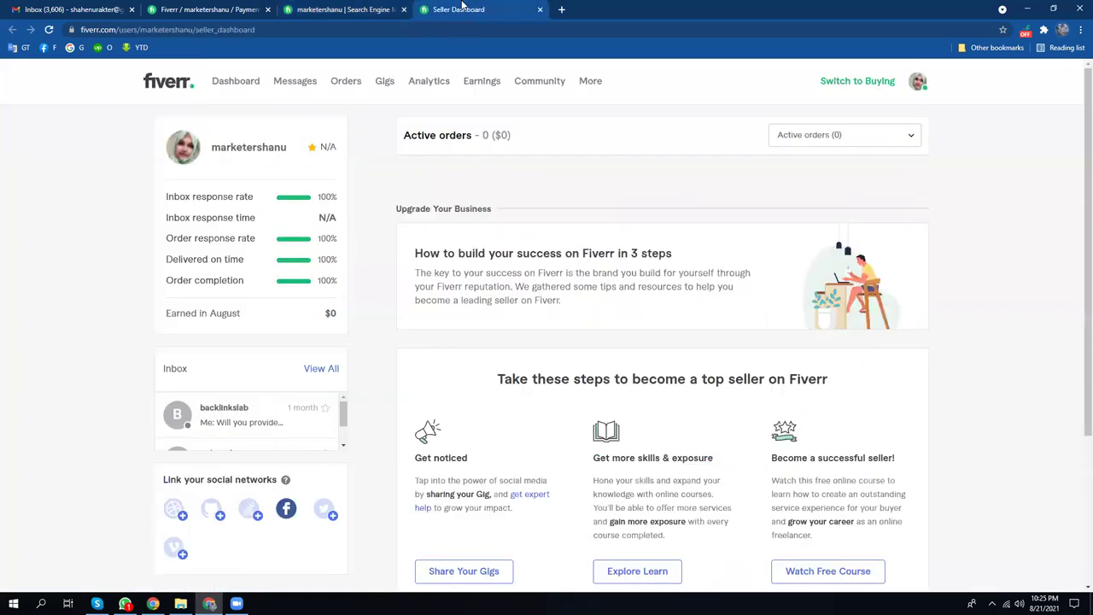
pyautogui.scroll(-2, 556, 386)
pyautogui.scroll(2, 556, 386)
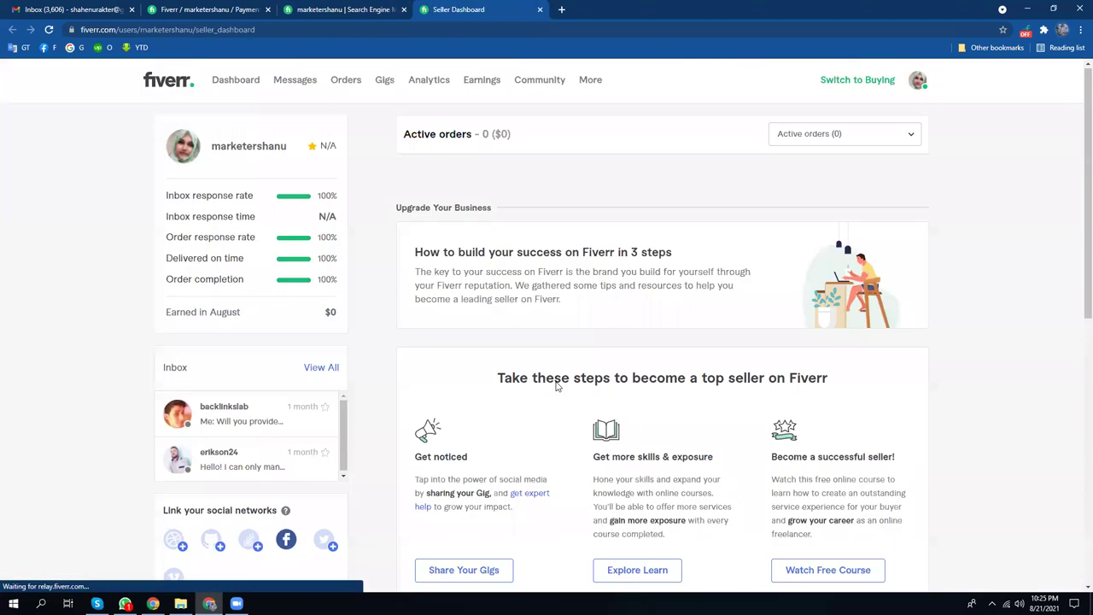
pyautogui.click(614, 577)
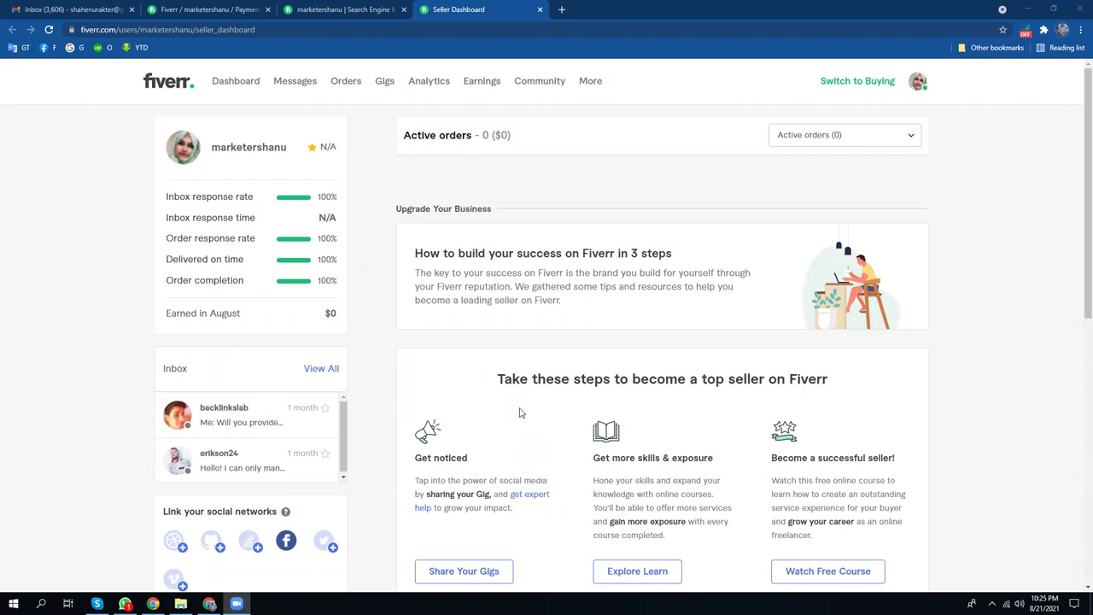
pyautogui.click(465, 5)
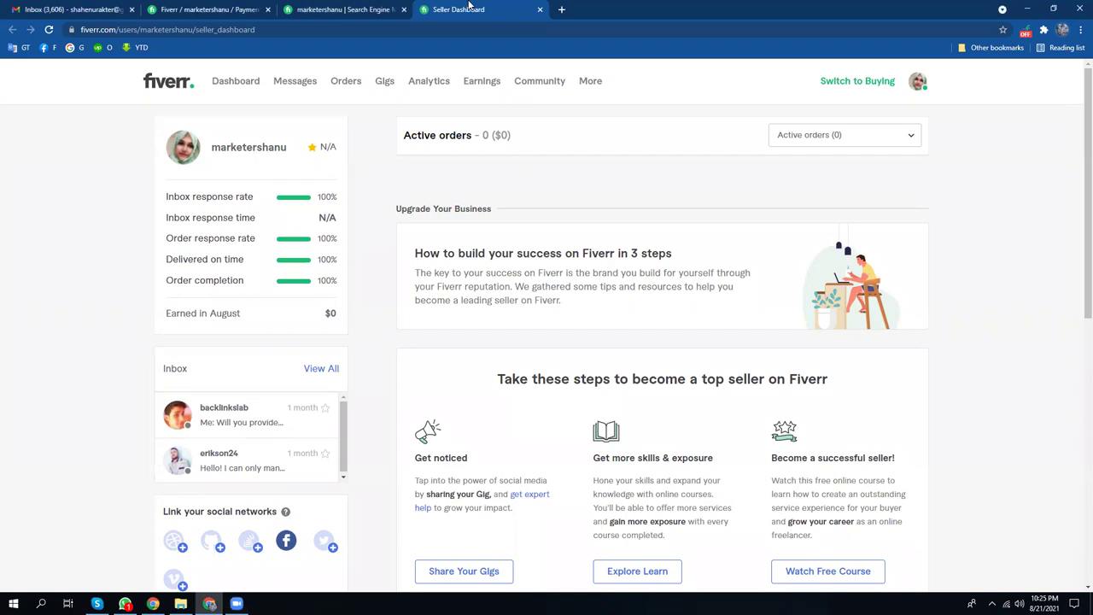
pyautogui.click(540, 10)
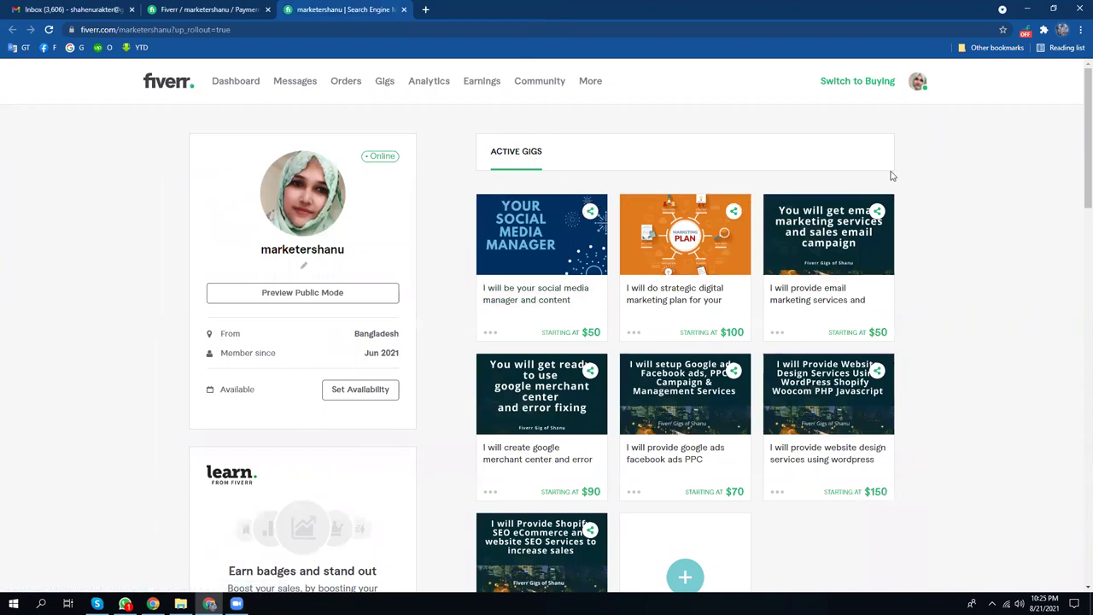
# - Go to the gig management page and examine the active gigs list and the option for creating a new gig
pyautogui.click(918, 82)
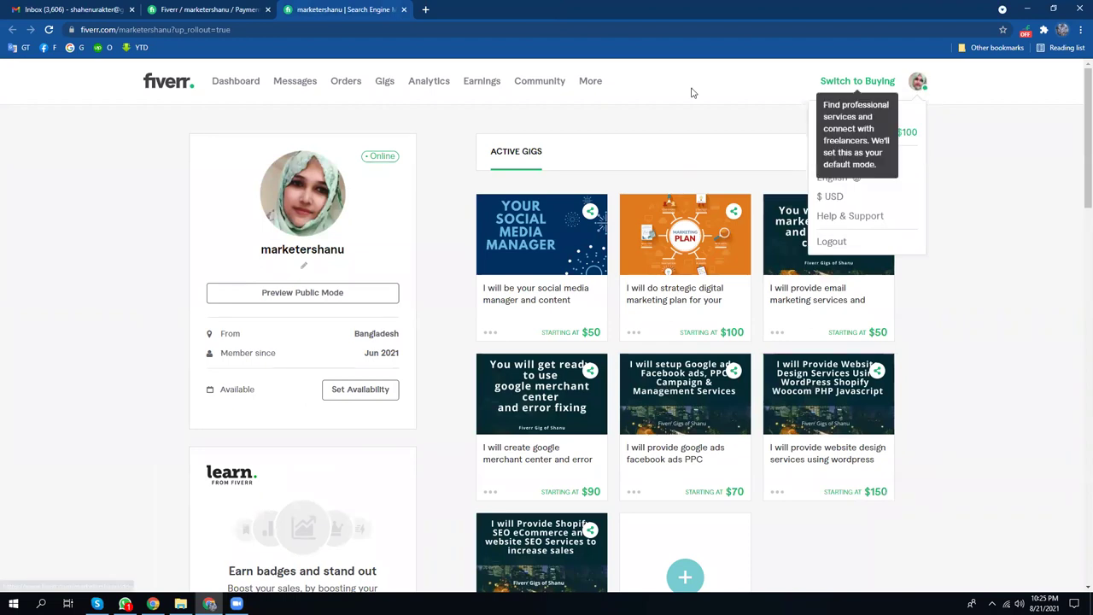
pyautogui.click(384, 83)
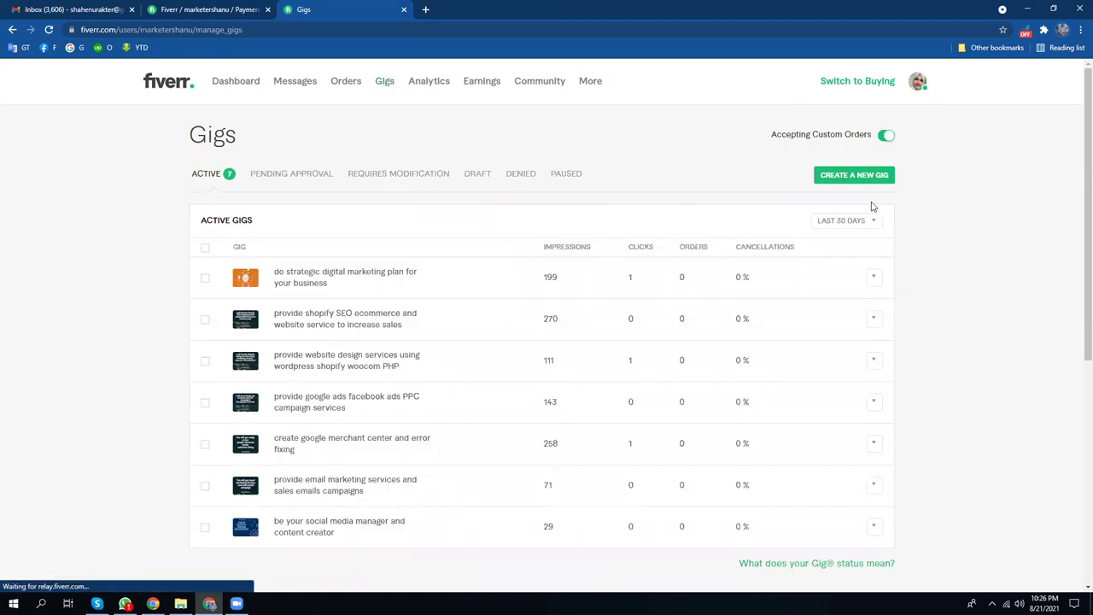
pyautogui.scroll(-2, 361, 408)
pyautogui.scroll(1, 313, 215)
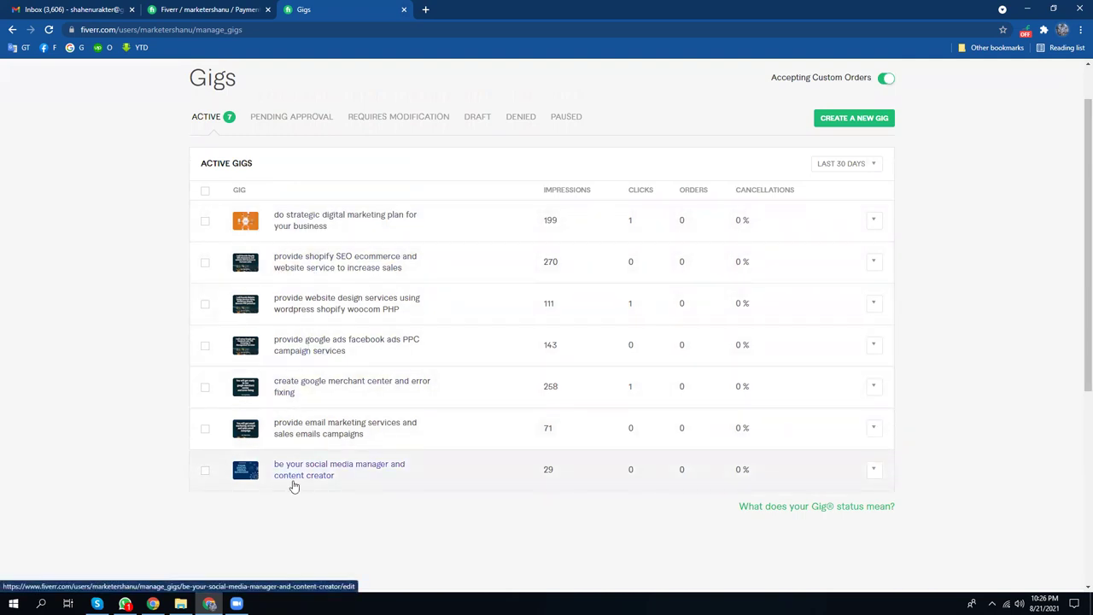
pyautogui.click(859, 122)
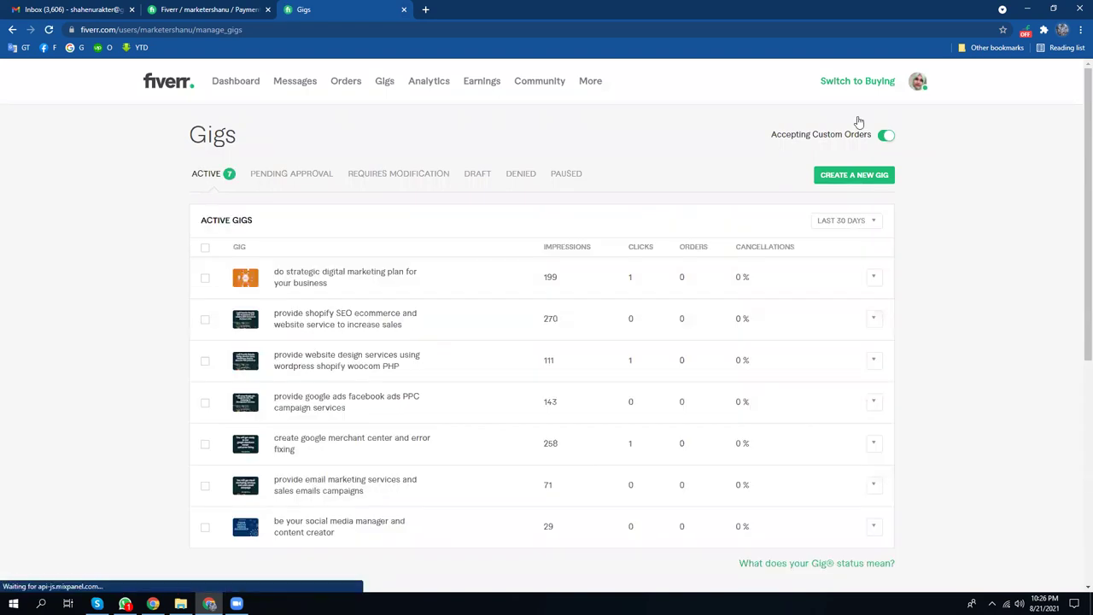
# - Show the available actions for the strategic digital marketing plan gig in the active gigs list
pyautogui.scroll(-3, 443, 405)
pyautogui.scroll(3, 441, 420)
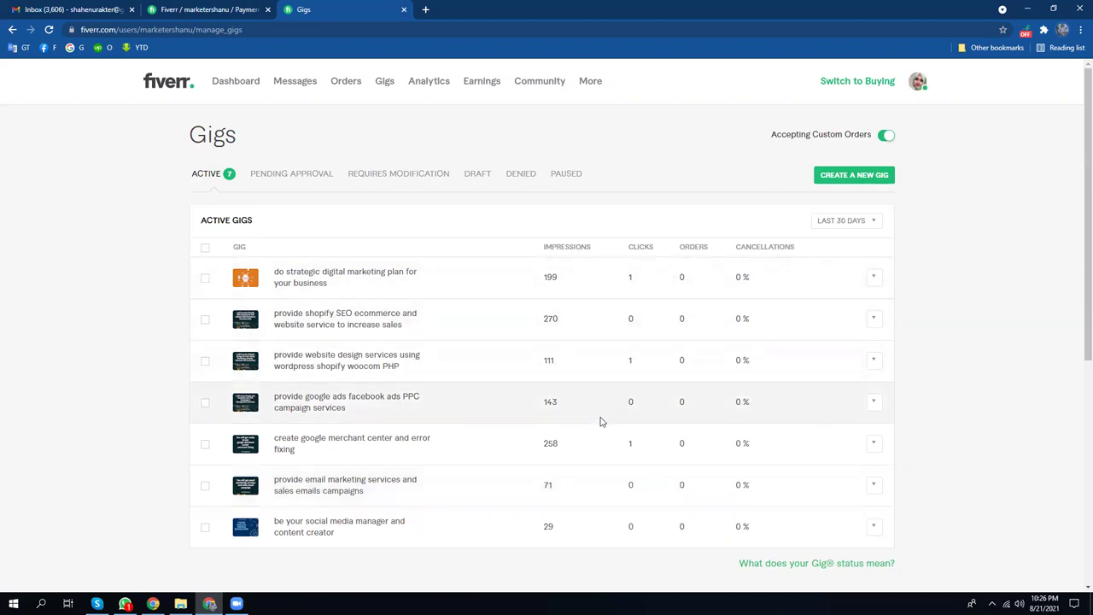
pyautogui.click(873, 278)
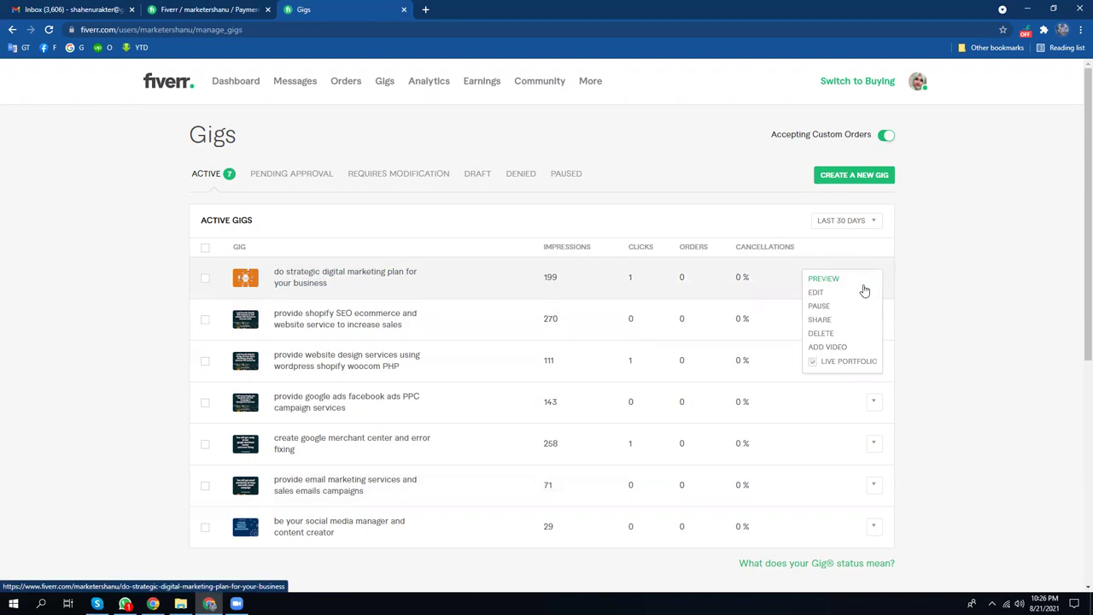
# - View the sharing options for the strategic digital marketing plan gig and close them
pyautogui.click(820, 320)
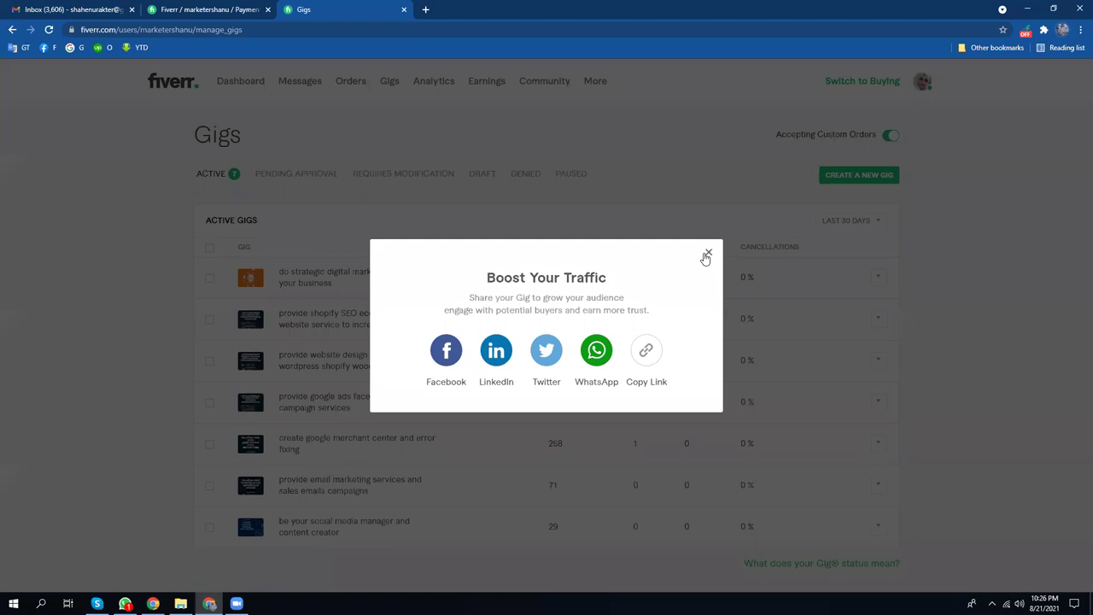
pyautogui.click(706, 256)
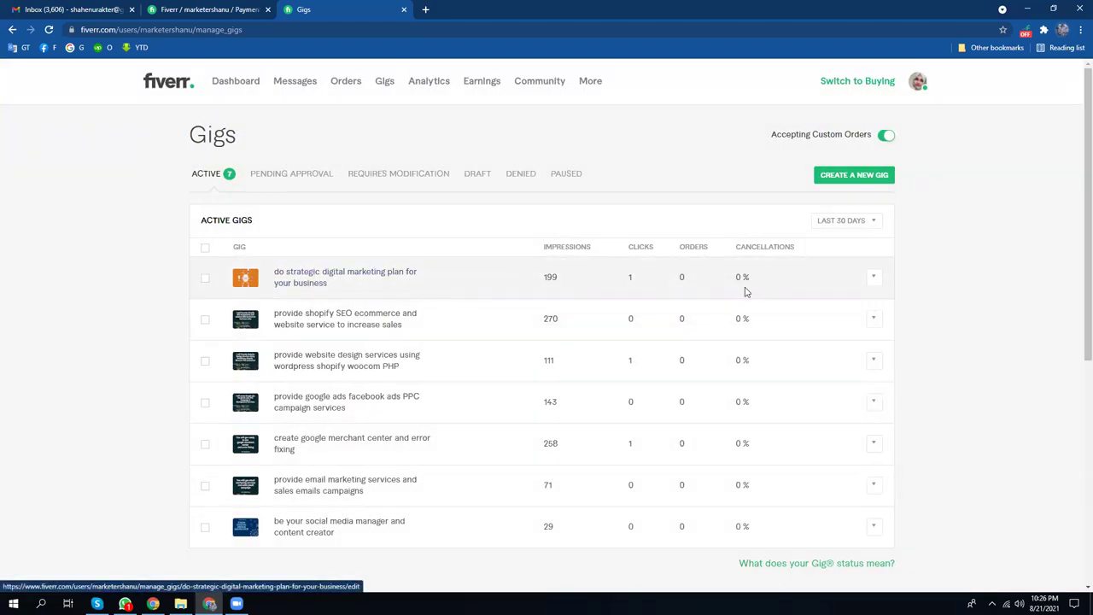
# - Open the edit pages of all seven active gigs, each in its own new browser tab
pyautogui.rightClick(359, 270)
pyautogui.click(406, 276)
pyautogui.rightClick(355, 314)
pyautogui.click(407, 320)
pyautogui.rightClick(359, 353)
pyautogui.click(406, 359)
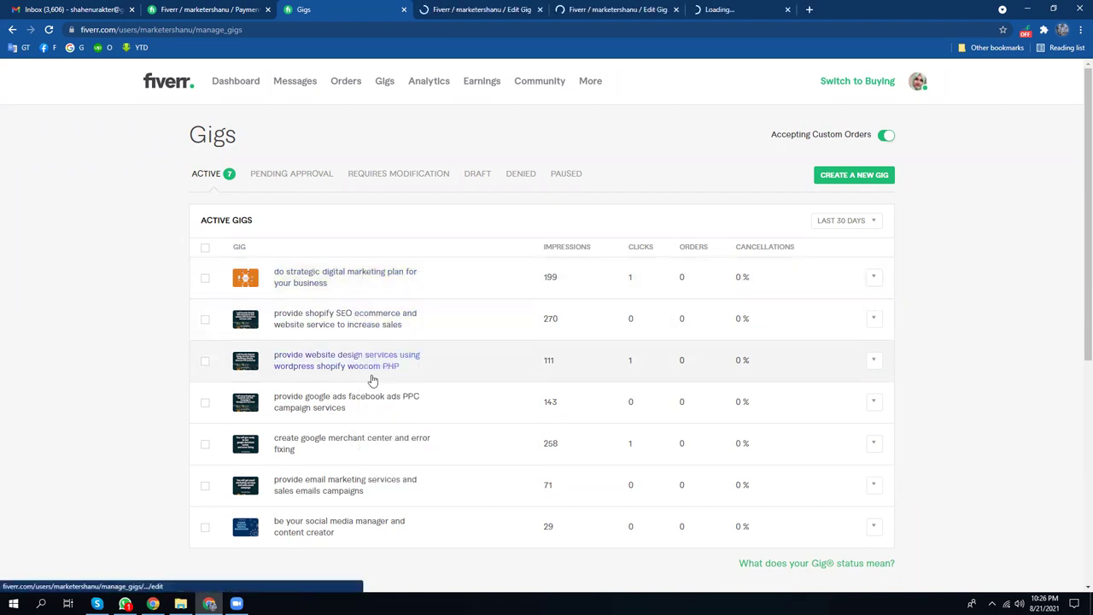
pyautogui.rightClick(355, 396)
pyautogui.click(394, 403)
pyautogui.scroll(-1, 380, 386)
pyautogui.rightClick(378, 384)
pyautogui.click(394, 390)
pyautogui.rightClick(376, 423)
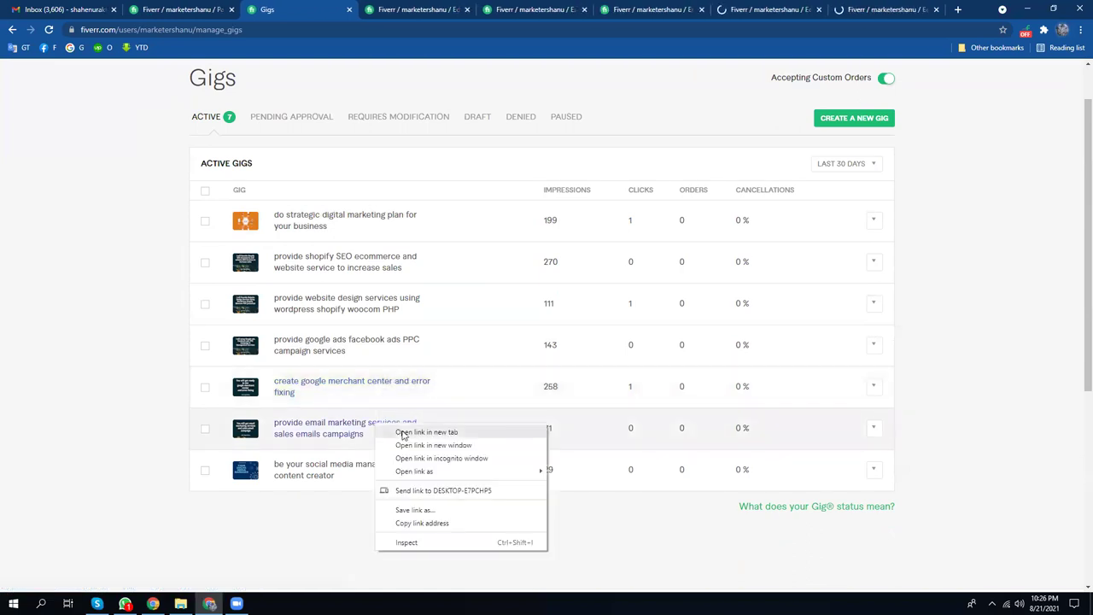
pyautogui.click(404, 434)
pyautogui.scroll(-1, 384, 422)
pyautogui.rightClick(371, 414)
pyautogui.click(416, 420)
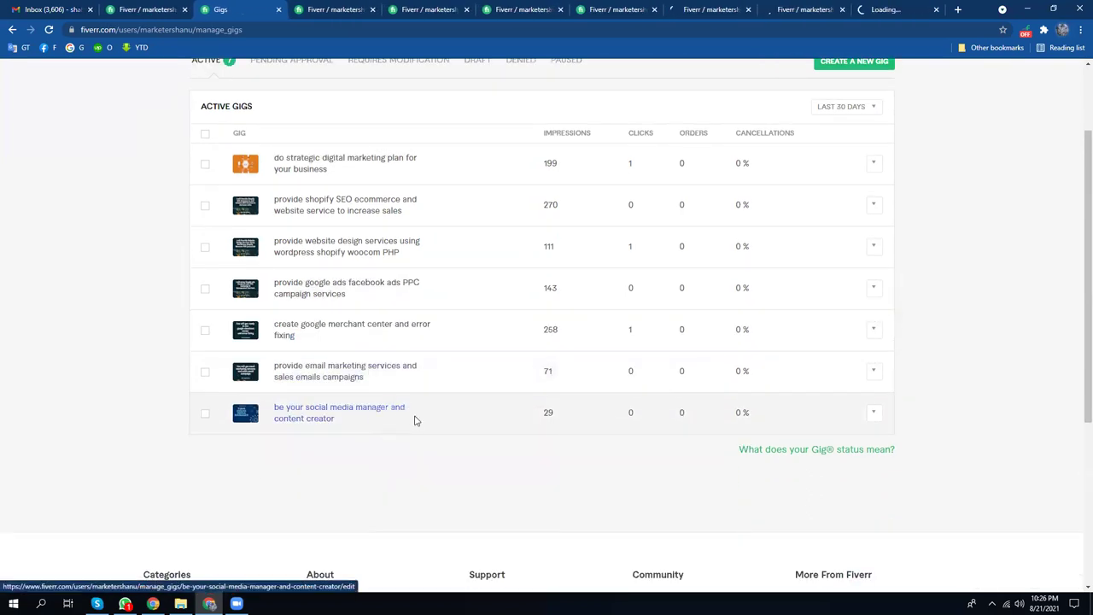
# - Review the gig title on the edit page of the strategic digital marketing plan gig
pyautogui.click(331, 9)
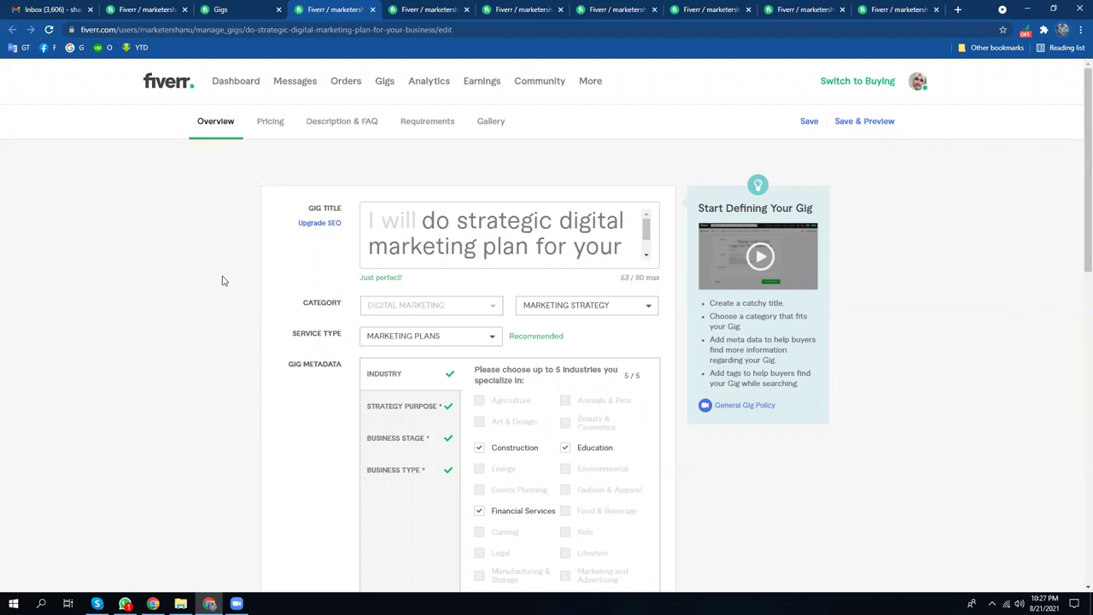
pyautogui.moveTo(647, 229)
pyautogui.mouseDown()
pyautogui.moveTo(648, 239)
pyautogui.moveTo(649, 224)
pyautogui.mouseUp()
pyautogui.click(419, 219)
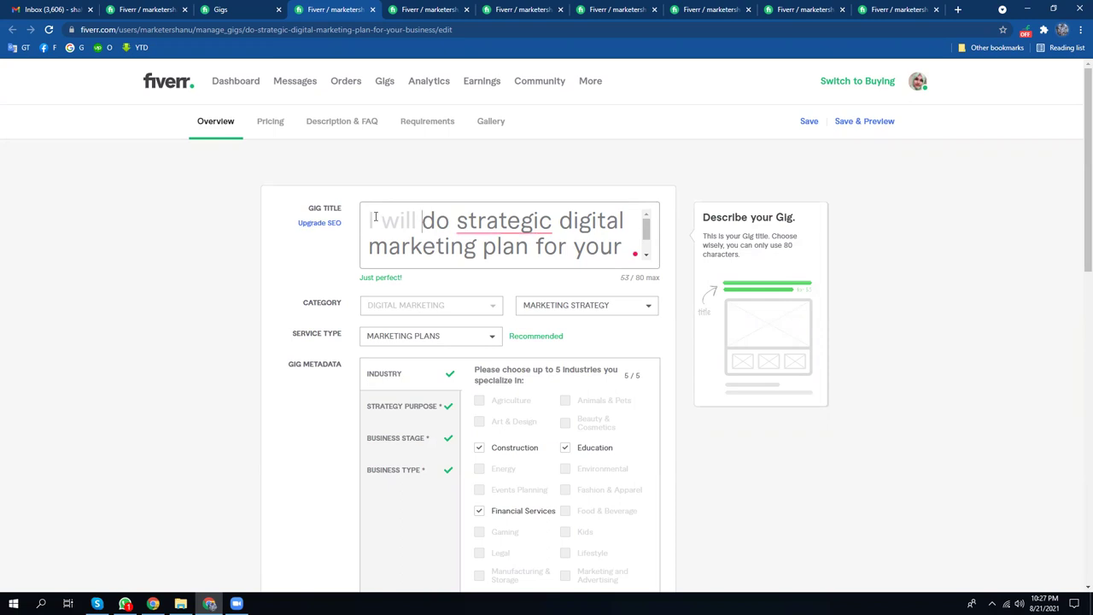
# - Copy the share link of the strategic digital marketing plan gig from the list of active gigs
pyautogui.click(239, 9)
pyautogui.scroll(2, 888, 308)
pyautogui.click(874, 277)
pyautogui.click(830, 319)
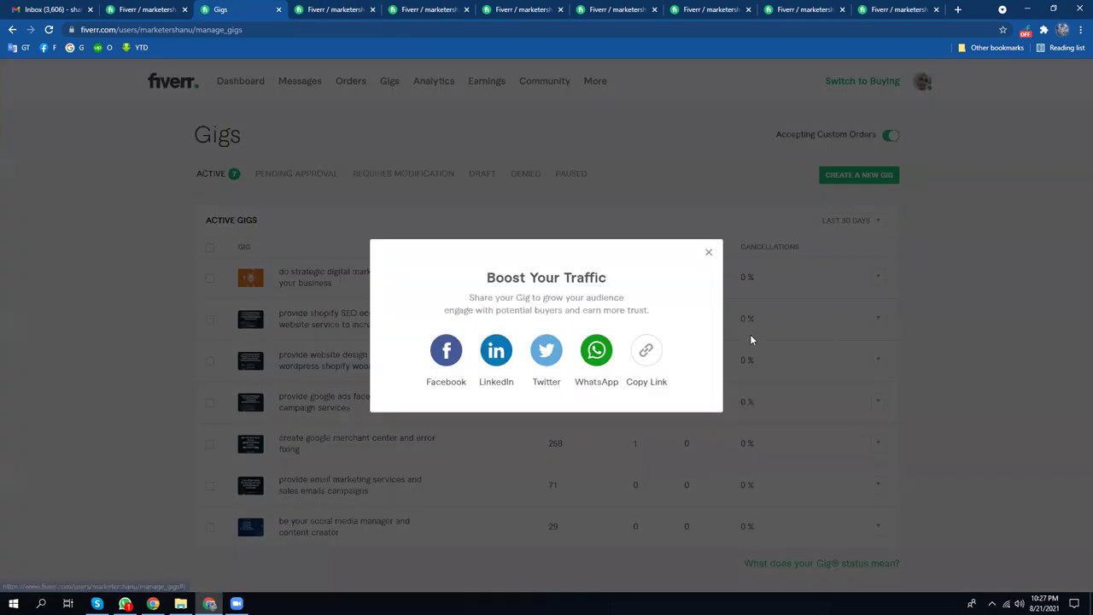
pyautogui.click(642, 362)
# - Load the copied gig share link in a new browser tab
pyautogui.hotkey('ctrl', 'Tab')
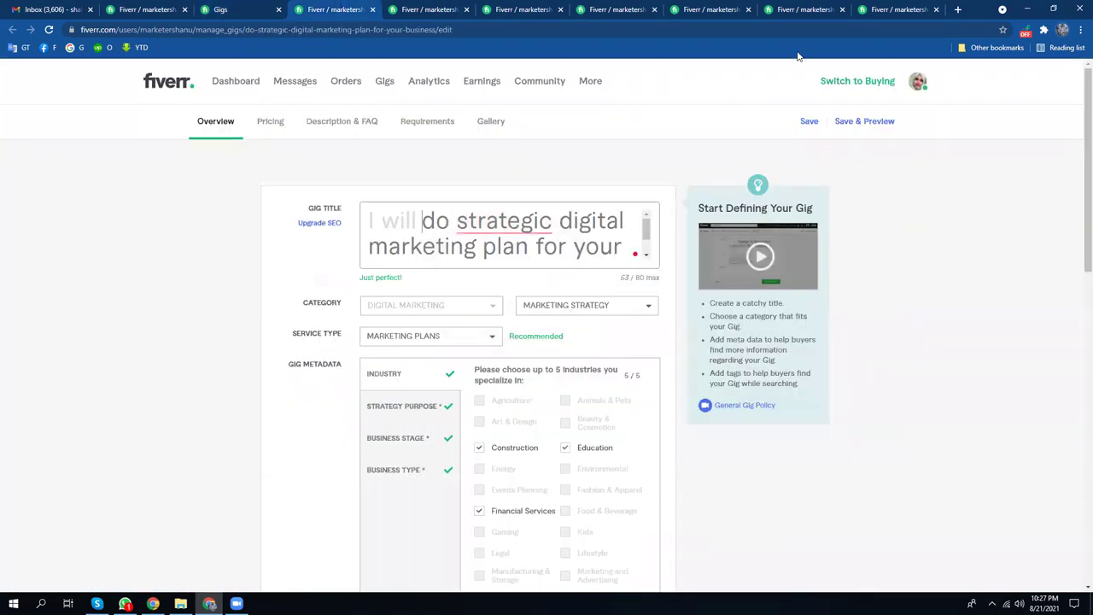
pyautogui.click(958, 10)
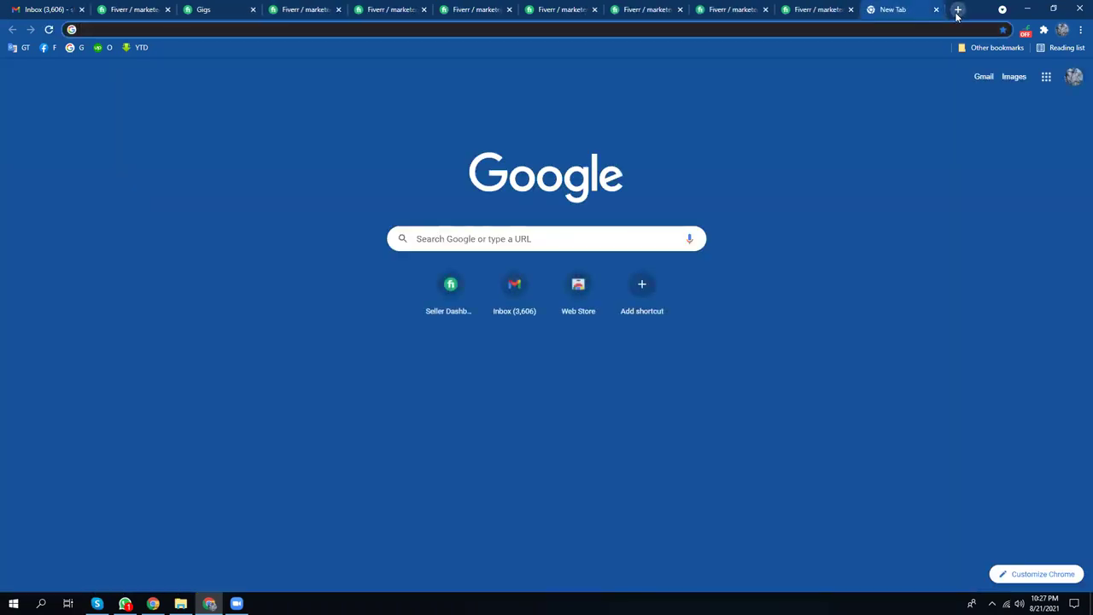
pyautogui.hotkey('ctrl', 'v')
pyautogui.press('Return')
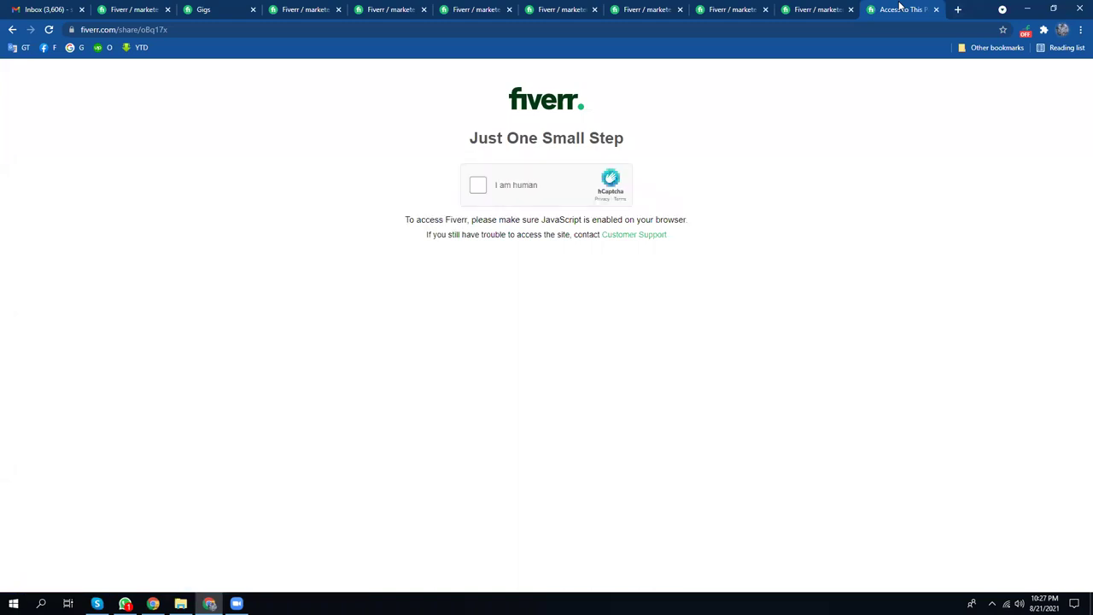
pyautogui.click(477, 186)
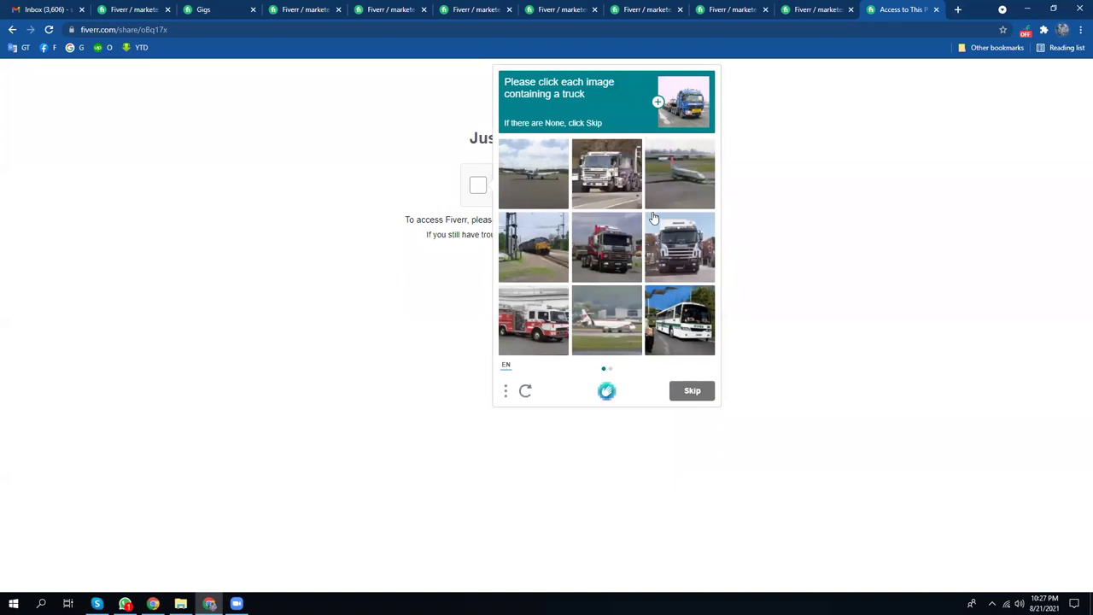
pyautogui.click(600, 173)
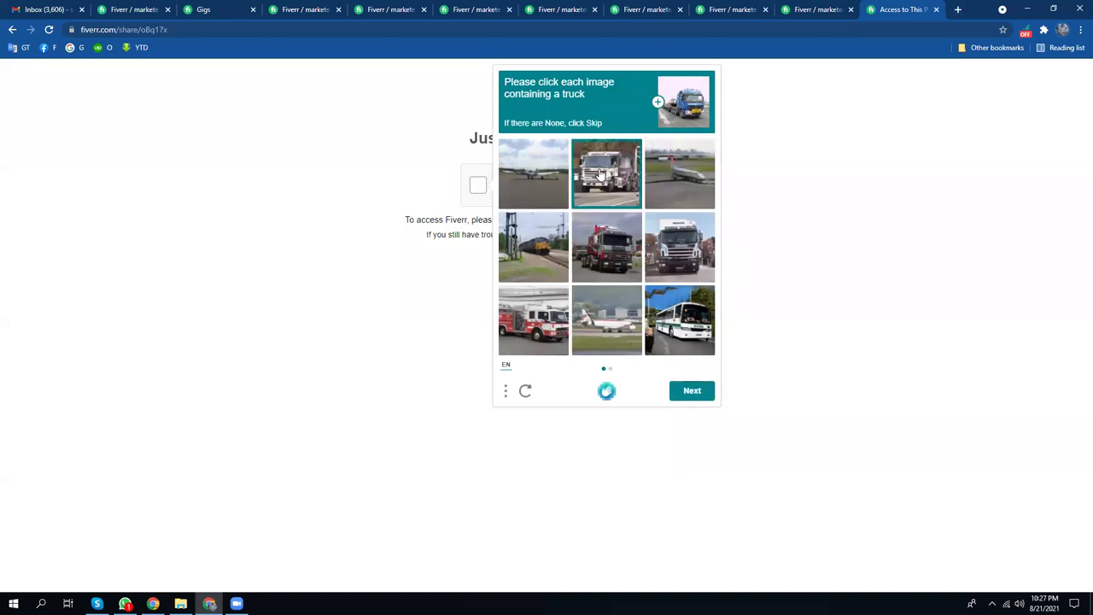
pyautogui.click(607, 248)
pyautogui.click(678, 249)
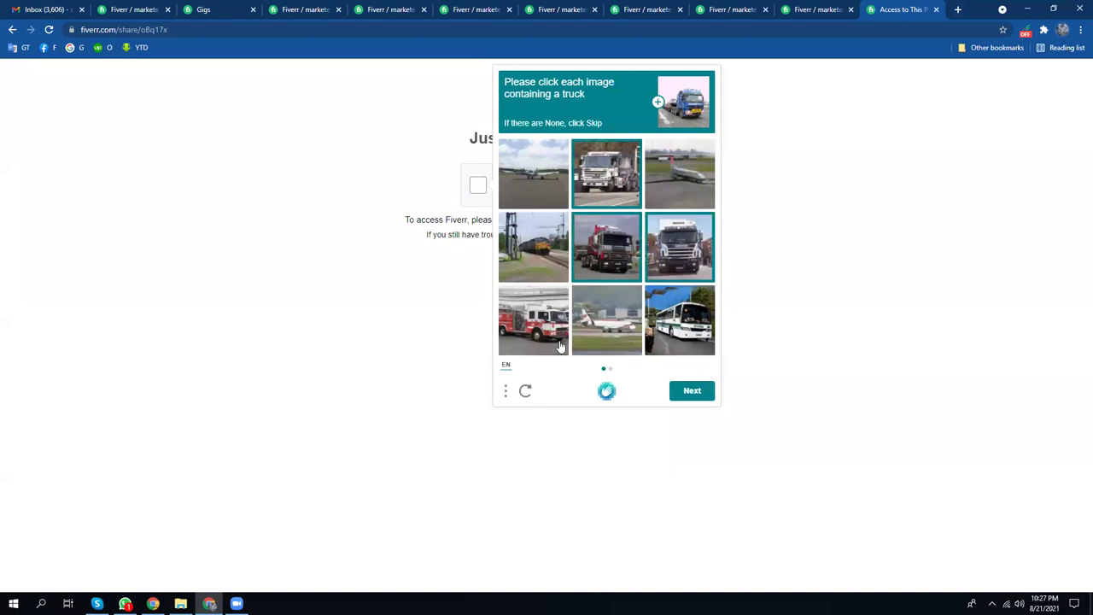
pyautogui.click(525, 340)
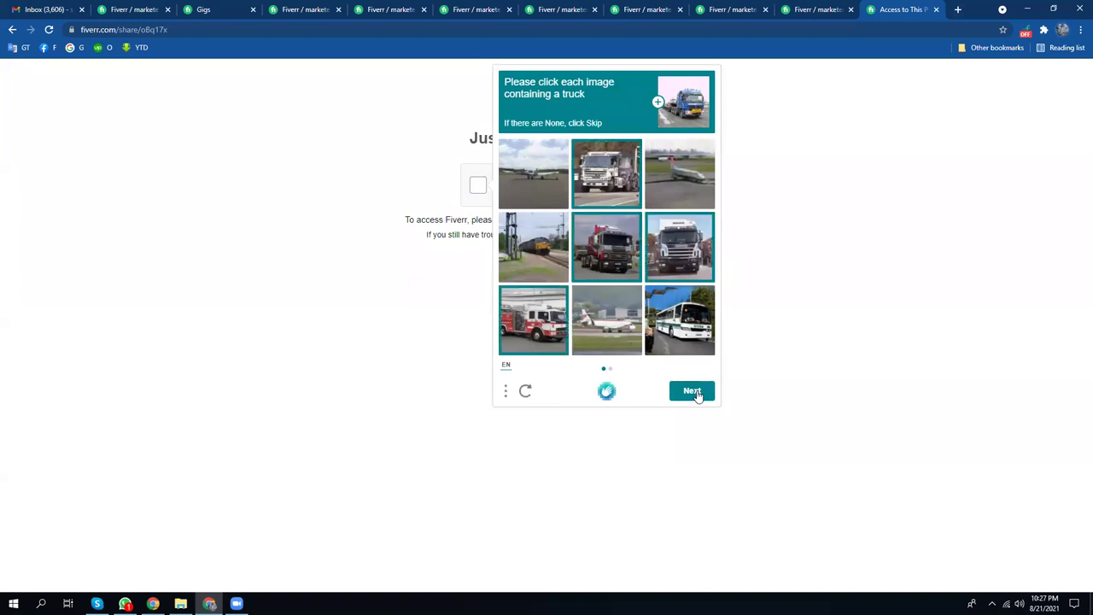
pyautogui.click(696, 390)
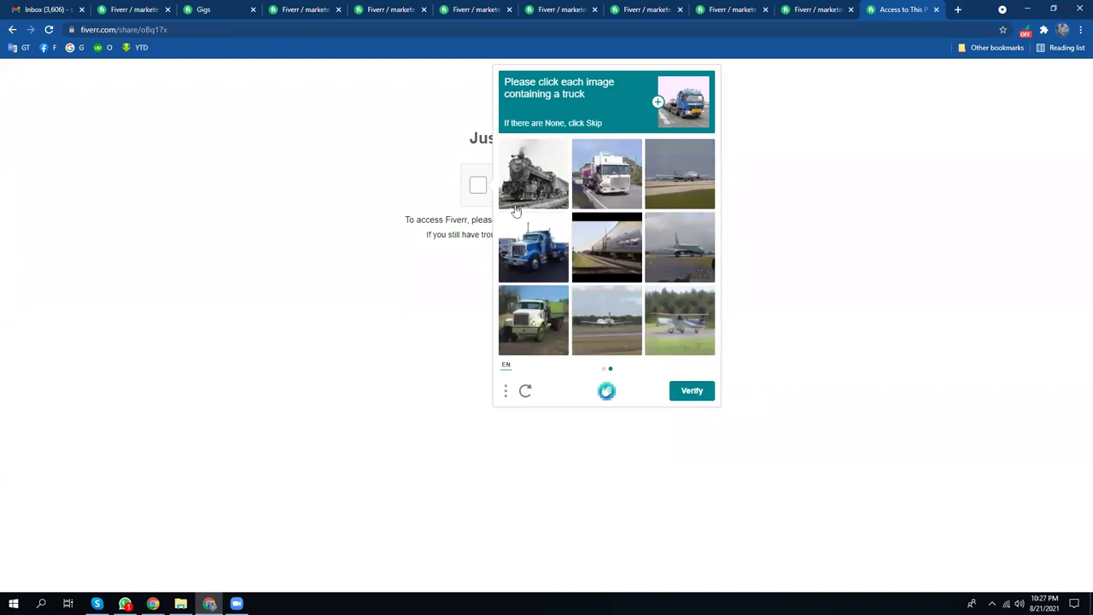
pyautogui.click(482, 188)
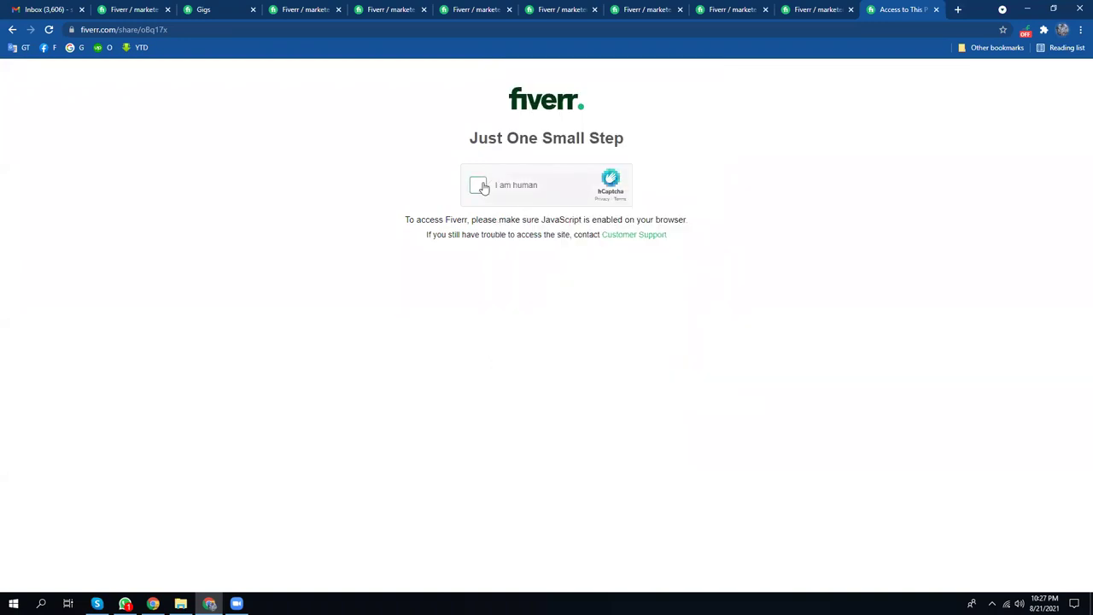
# - Complete the human verification by choosing the truck images in both rounds and submitting the answers
pyautogui.click(482, 188)
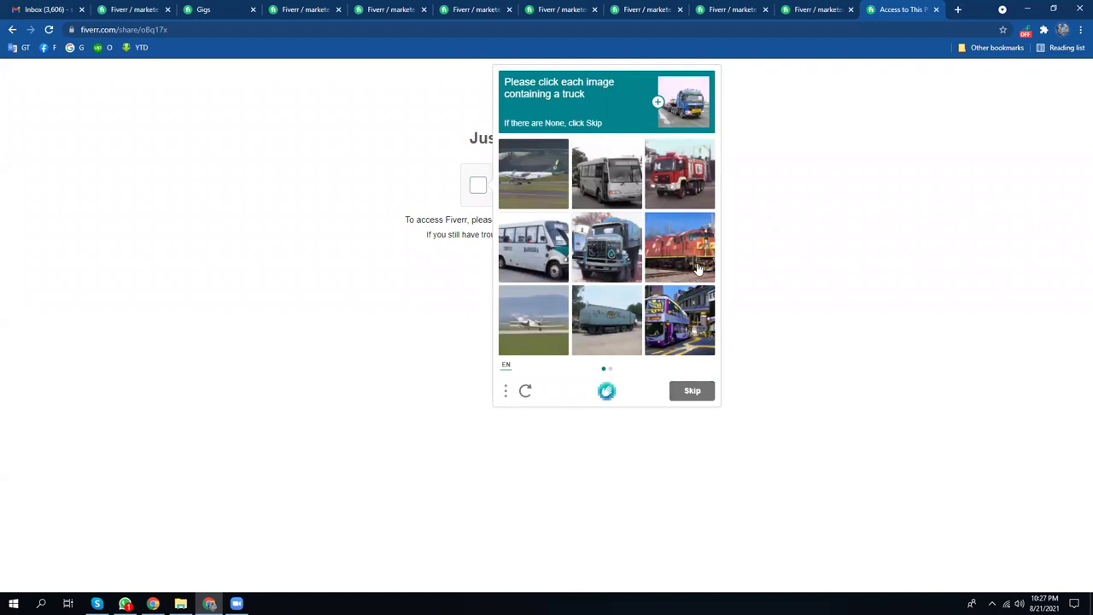
pyautogui.click(698, 176)
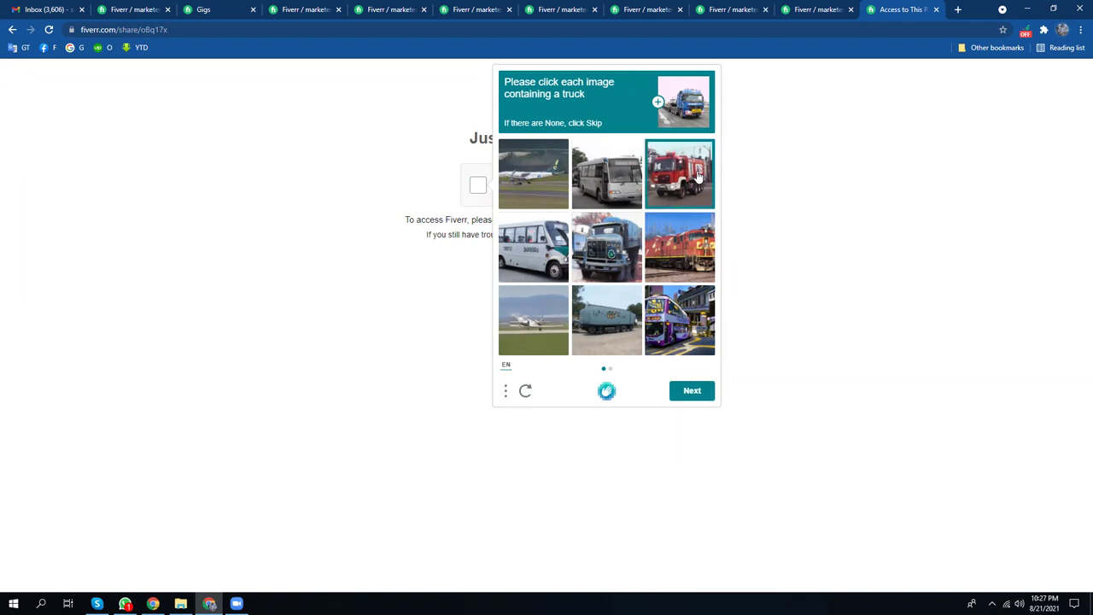
pyautogui.click(603, 254)
pyautogui.click(688, 266)
pyautogui.click(616, 331)
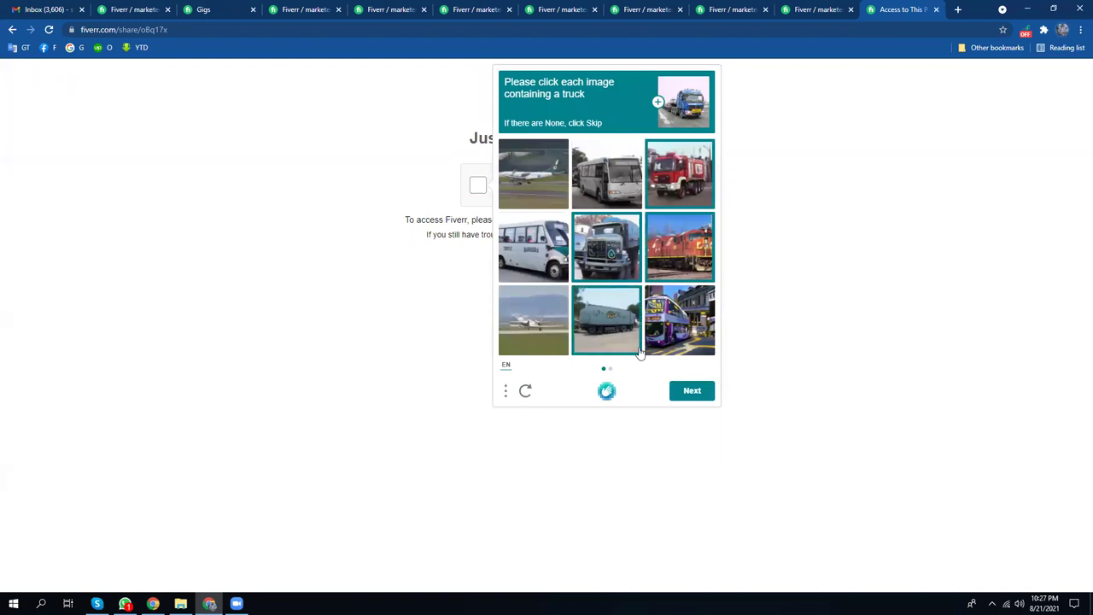
pyautogui.click(687, 393)
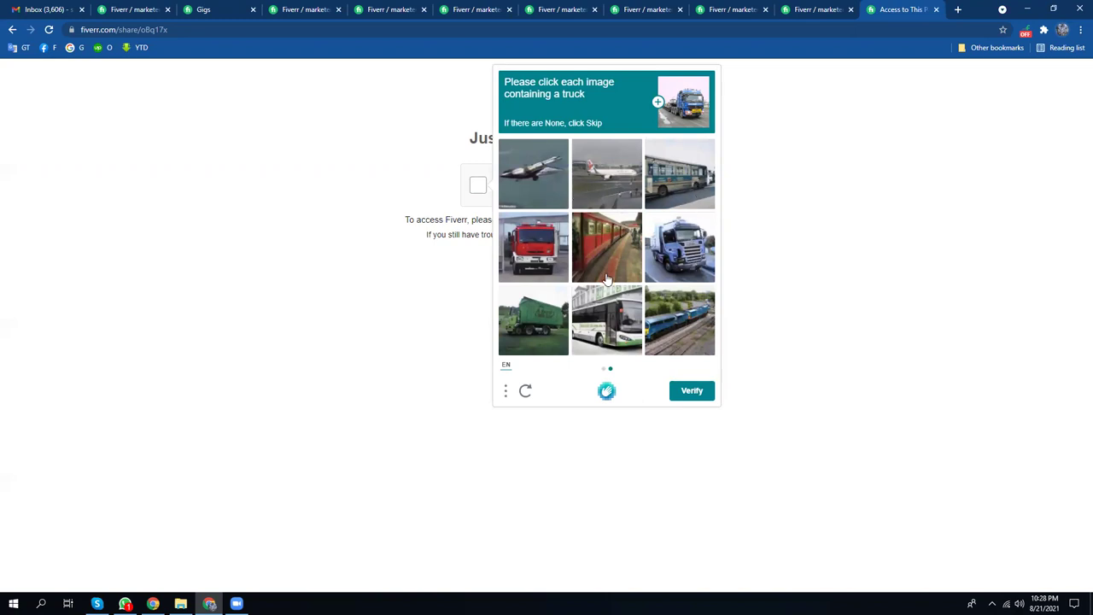
pyautogui.click(523, 263)
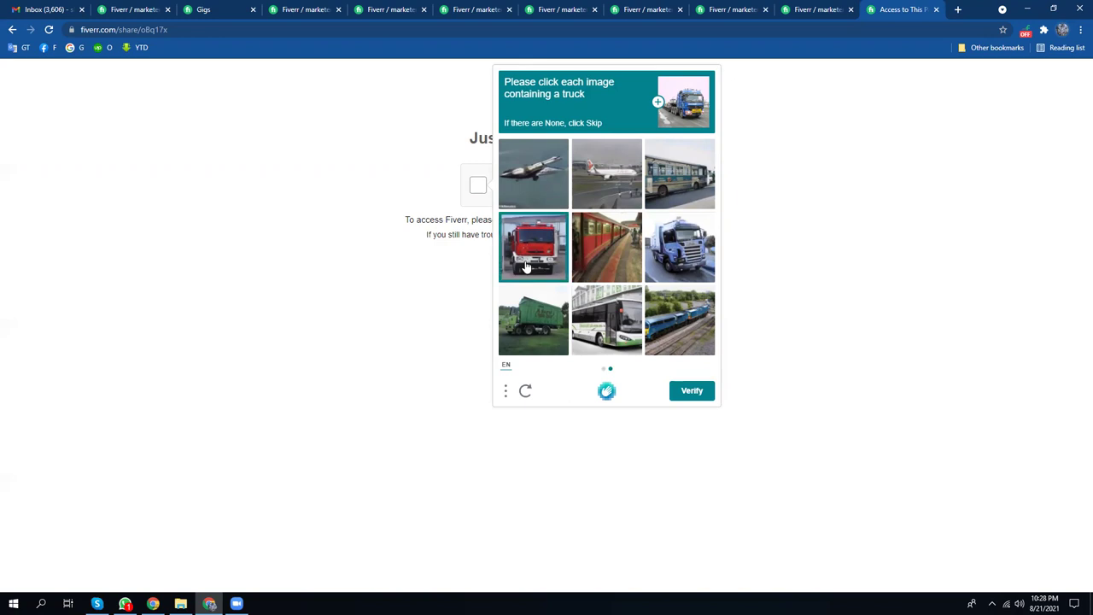
pyautogui.click(677, 270)
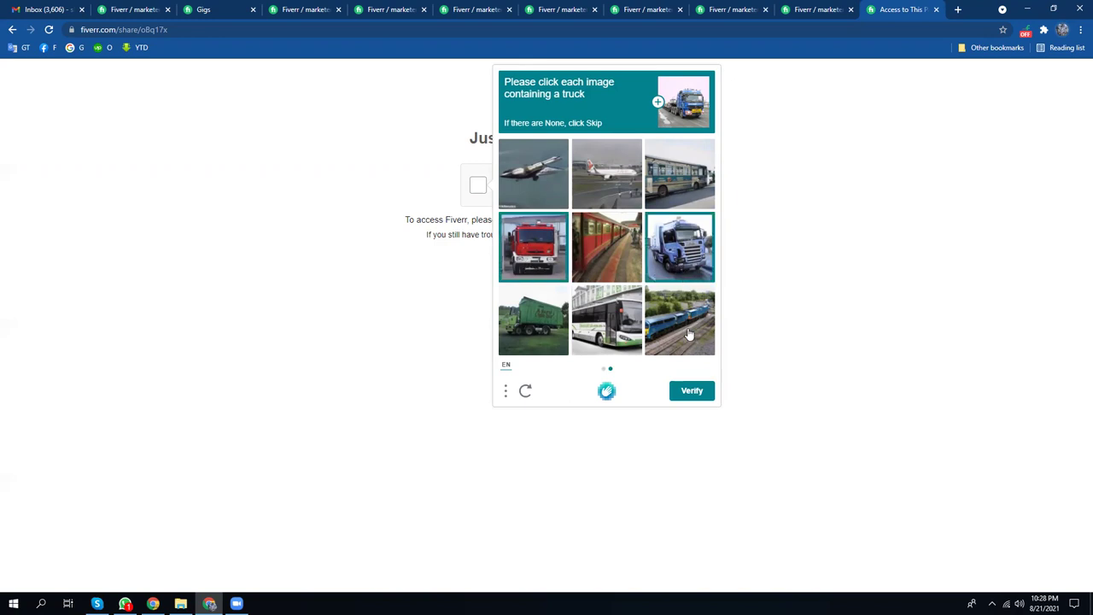
pyautogui.click(618, 332)
pyautogui.click(529, 332)
pyautogui.click(695, 394)
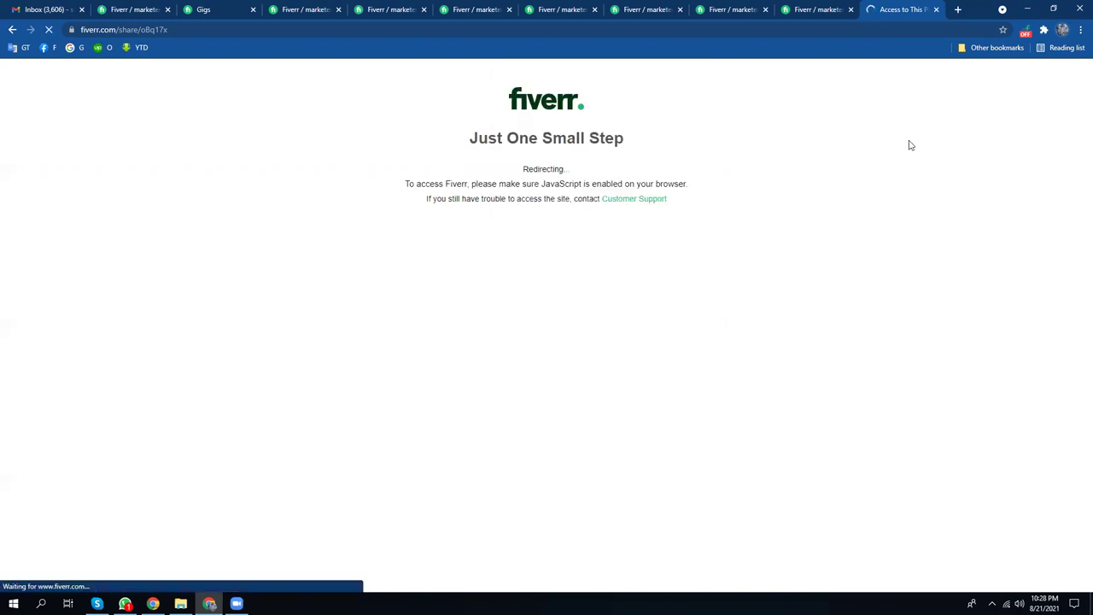
# - Move the published marketing plan gig's tab directly after the tab with that gig's edit page
pyautogui.moveTo(907, 8); pyautogui.dragTo(402, 4)
pyautogui.click(397, 9)
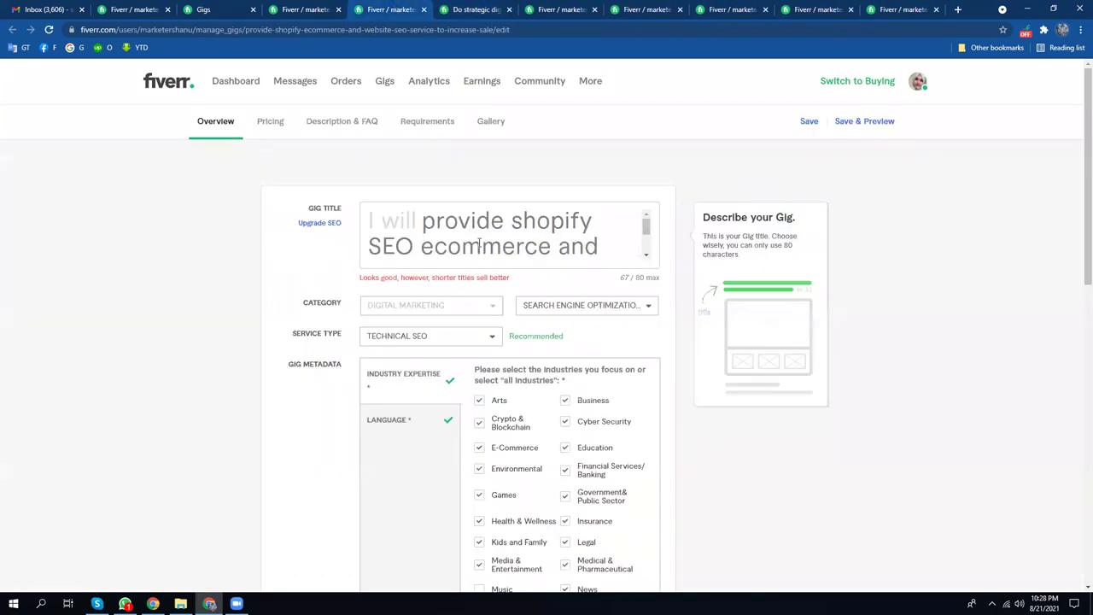
pyautogui.moveTo(474, 9); pyautogui.dragTo(395, 9)
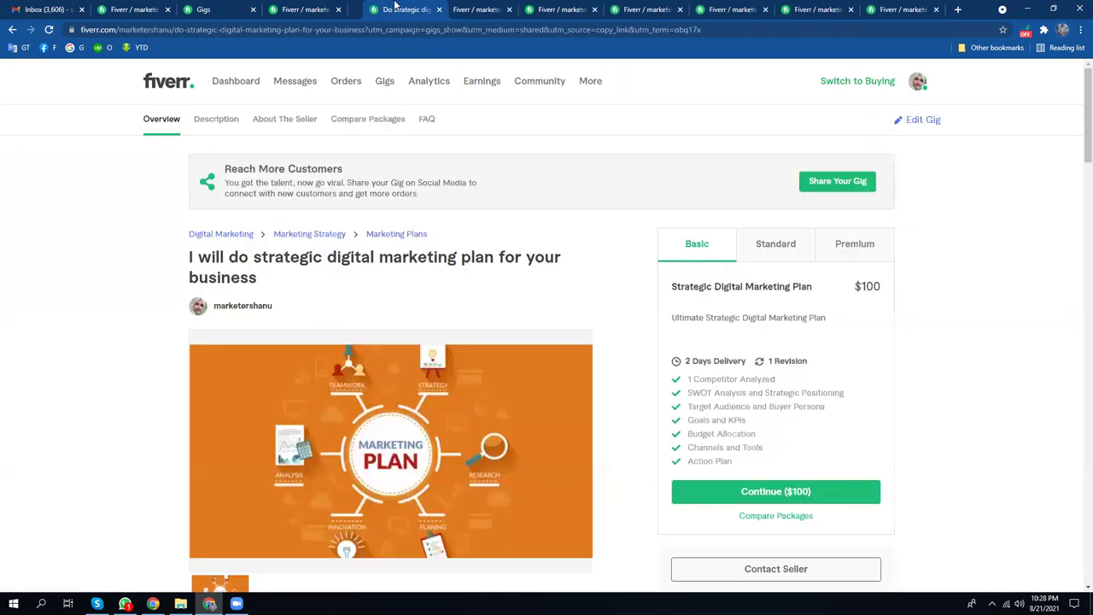
# - Try adding the suggested article "a" before "strategic" in the marketing plan gig's title
pyautogui.click(309, 9)
pyautogui.moveTo(510, 226)
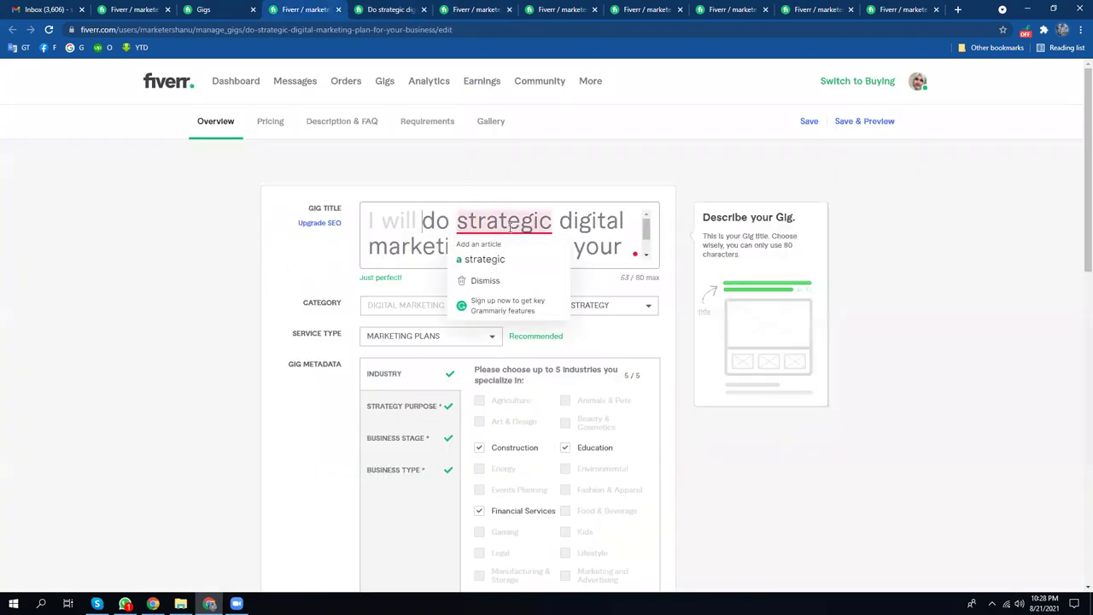
pyautogui.click(497, 258)
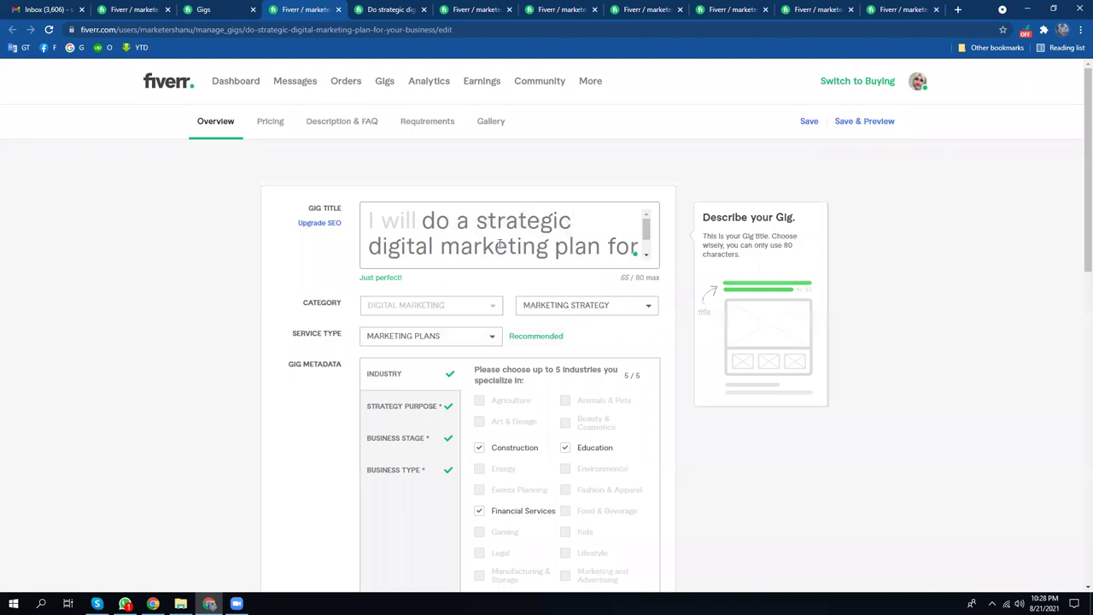
pyautogui.press('BackSpace')
pyautogui.press('BackSpace')
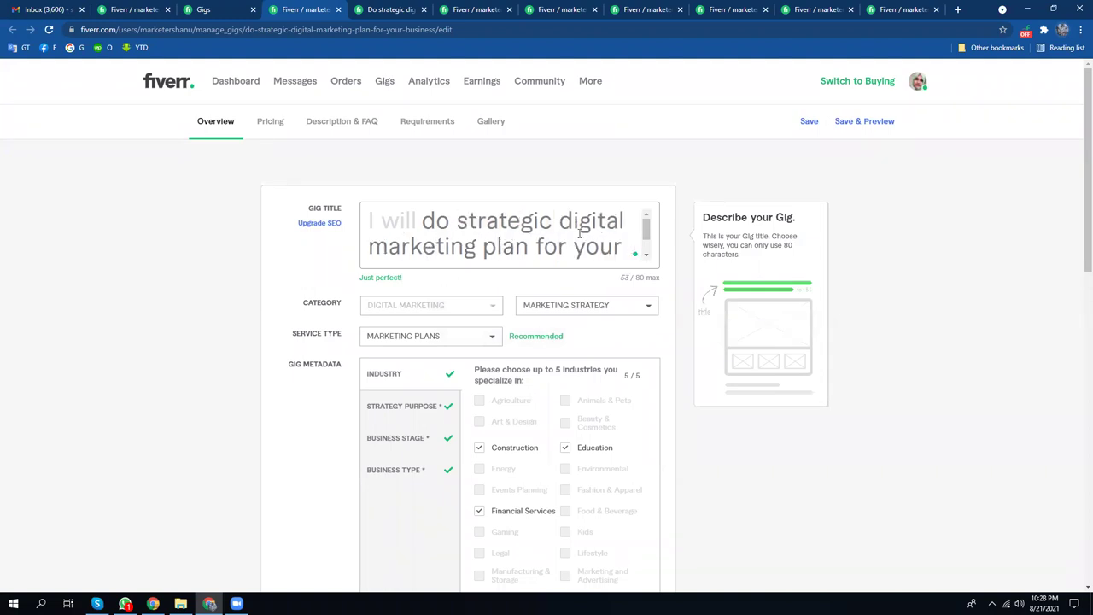
# - Compare the title on the marketing plan gig's edit page with the title and overview on its published page
pyautogui.scroll(-1, 579, 232)
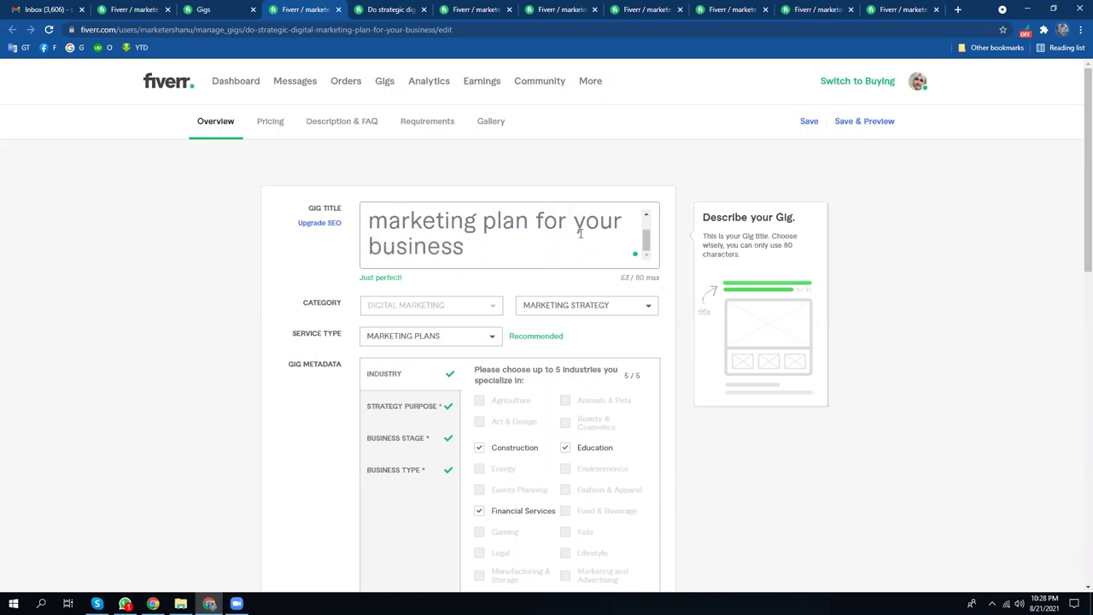
pyautogui.click(384, 8)
pyautogui.scroll(-2, 231, 301)
pyautogui.scroll(1, 231, 304)
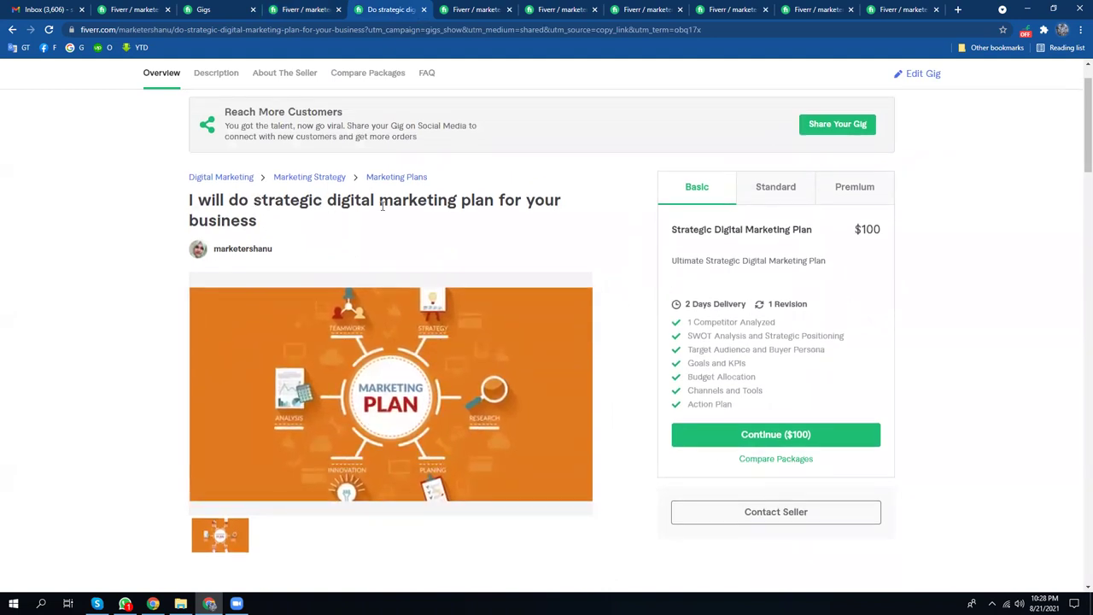
pyautogui.scroll(-2, 206, 308)
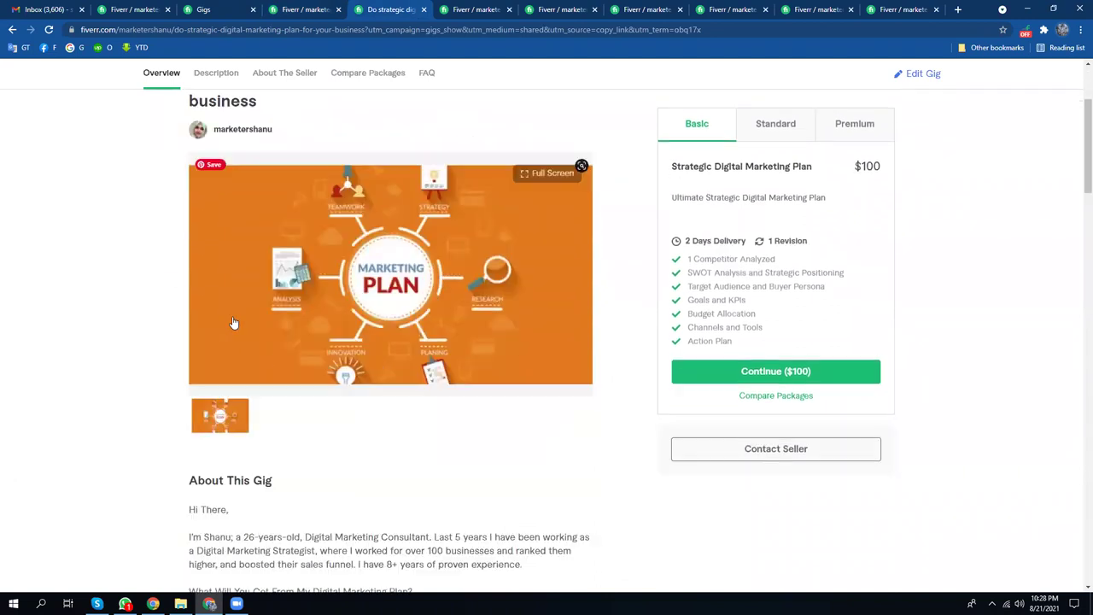
pyautogui.scroll(3, 239, 213)
pyautogui.click(299, 9)
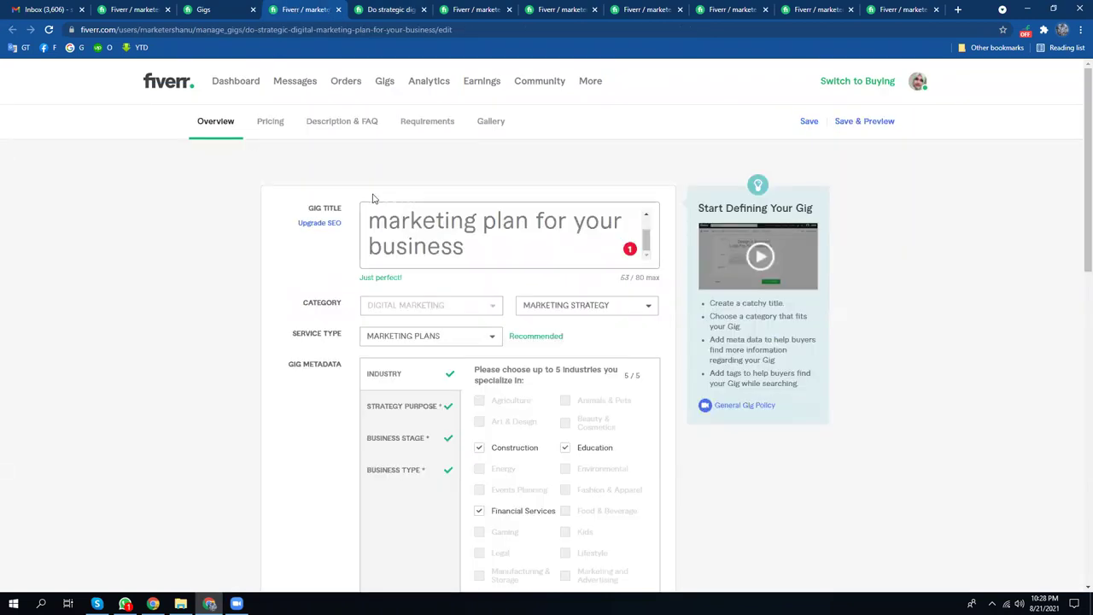
pyautogui.scroll(1, 436, 241)
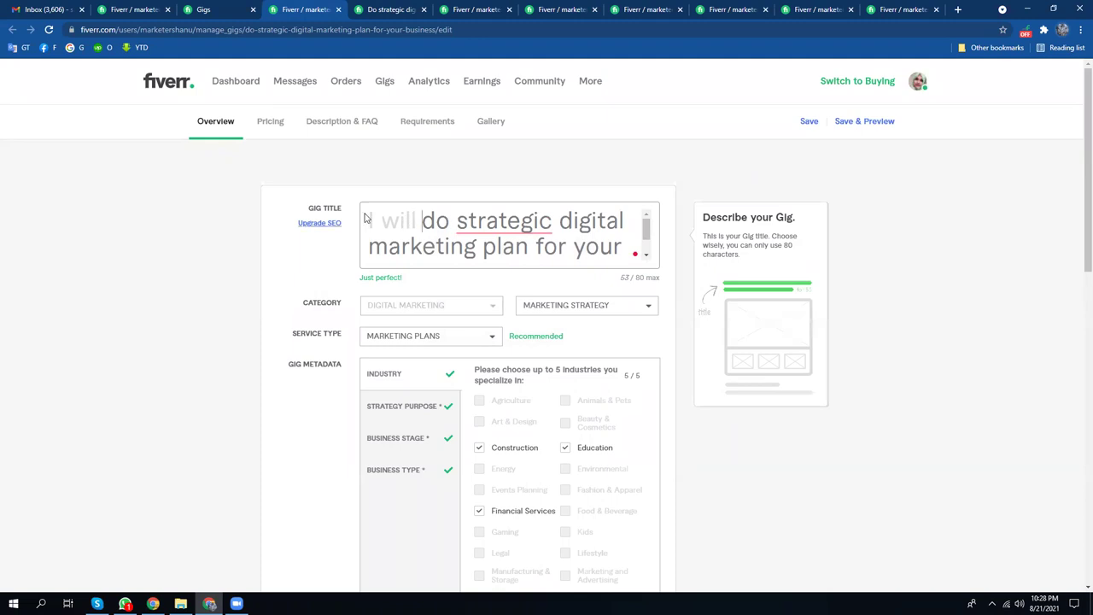
pyautogui.moveTo(479, 218)
pyautogui.scroll(-1, 420, 240)
pyautogui.click(380, 9)
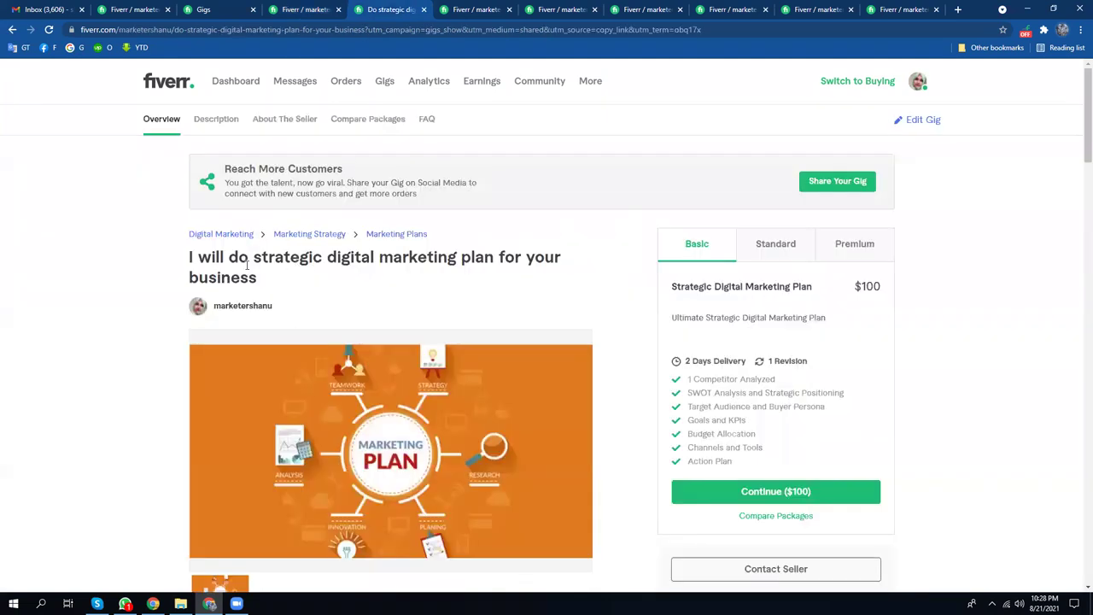
# - Return to the marketing plan gig's edit page and review its industry, strategy purpose, business stage and business type metadata
pyautogui.scroll(-3, 263, 328)
pyautogui.scroll(3, 263, 328)
pyautogui.click(305, 9)
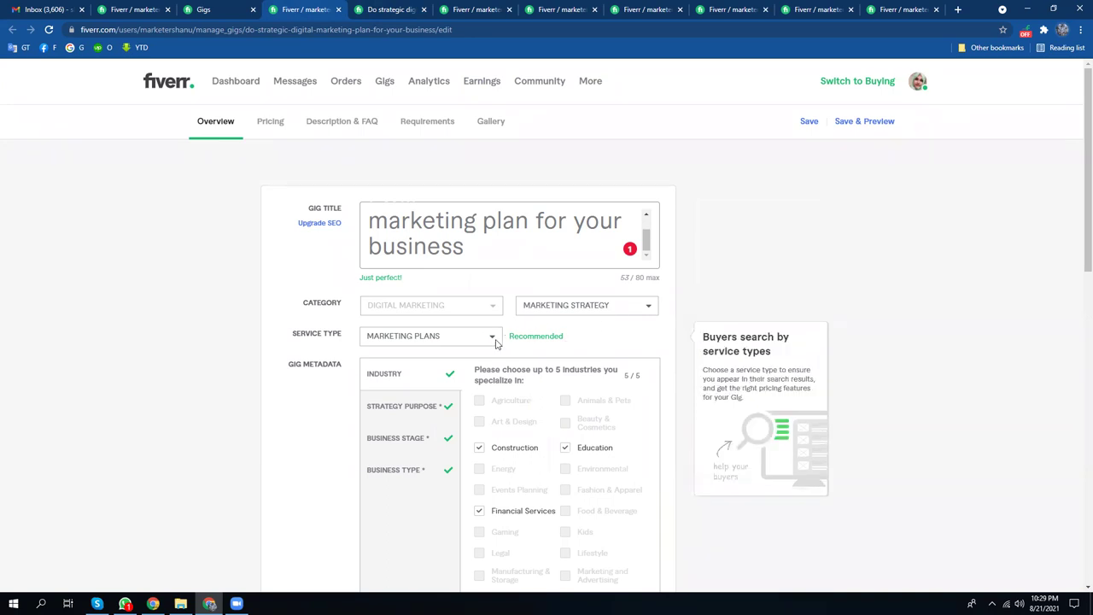
pyautogui.scroll(-1, 555, 350)
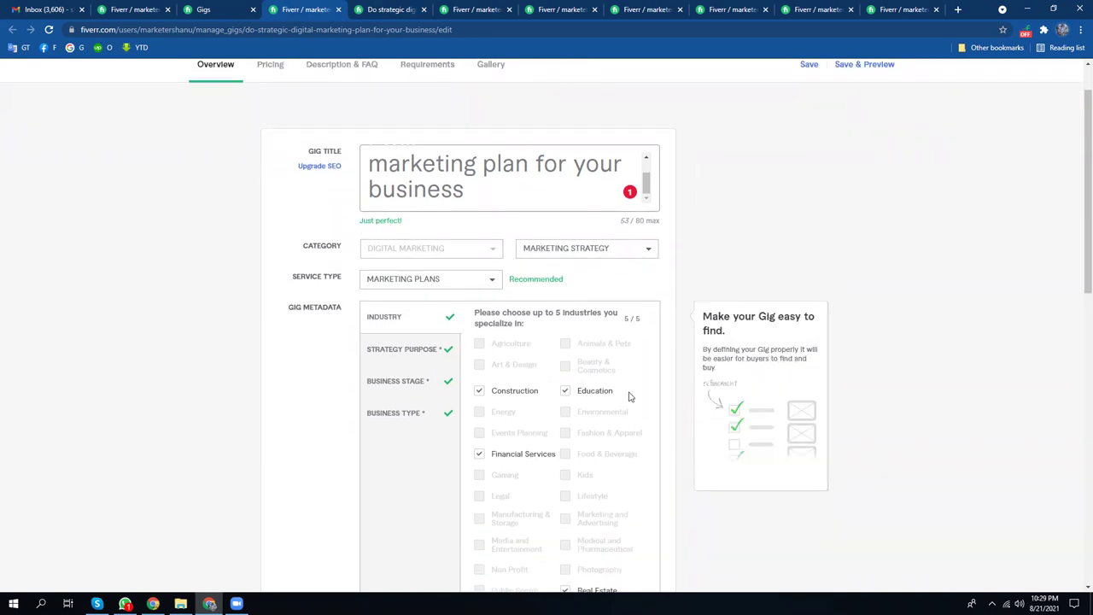
pyautogui.scroll(-2, 561, 451)
pyautogui.scroll(-2, 595, 461)
pyautogui.scroll(2, 554, 415)
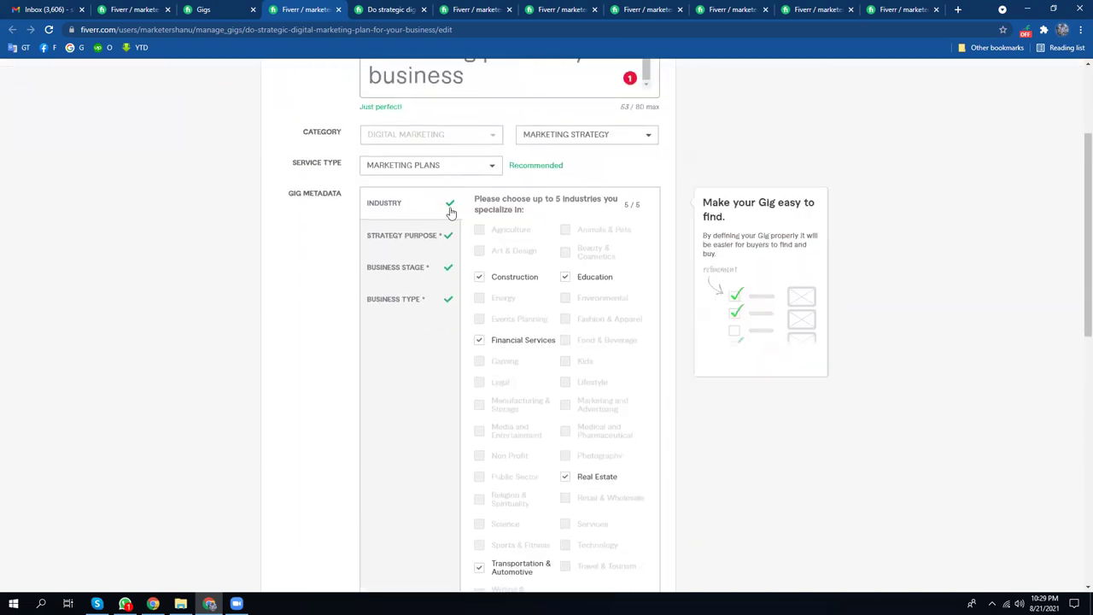
pyautogui.click(386, 244)
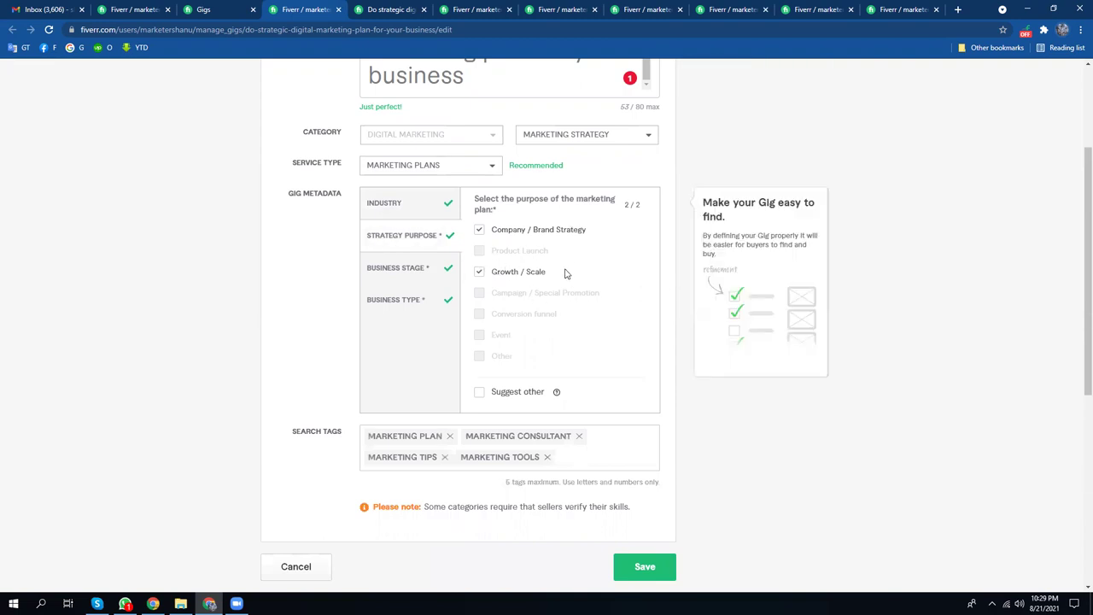
pyautogui.click(402, 271)
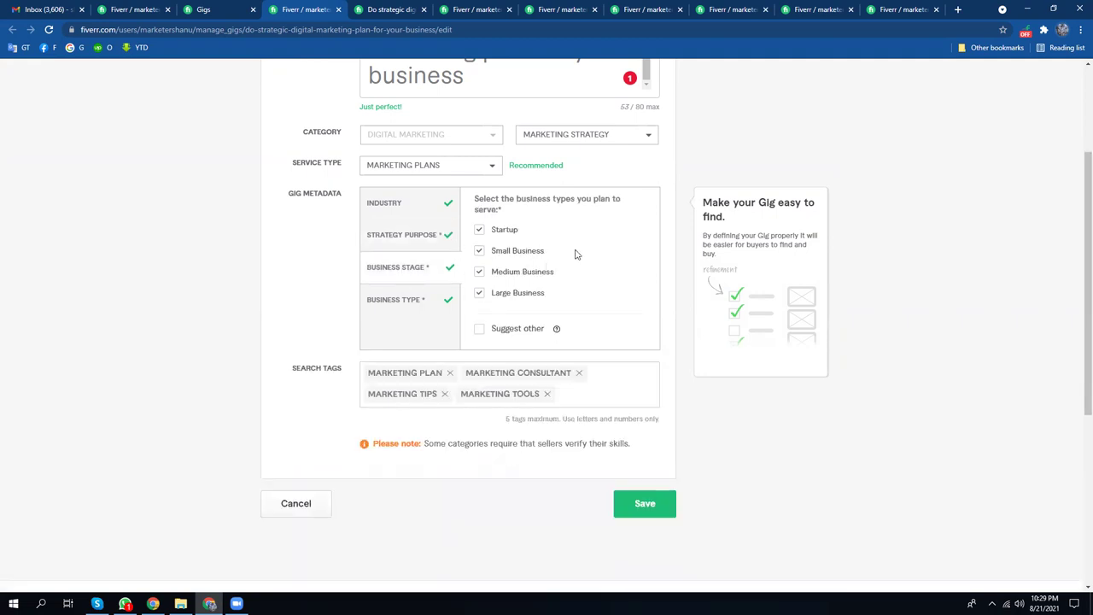
pyautogui.click(381, 311)
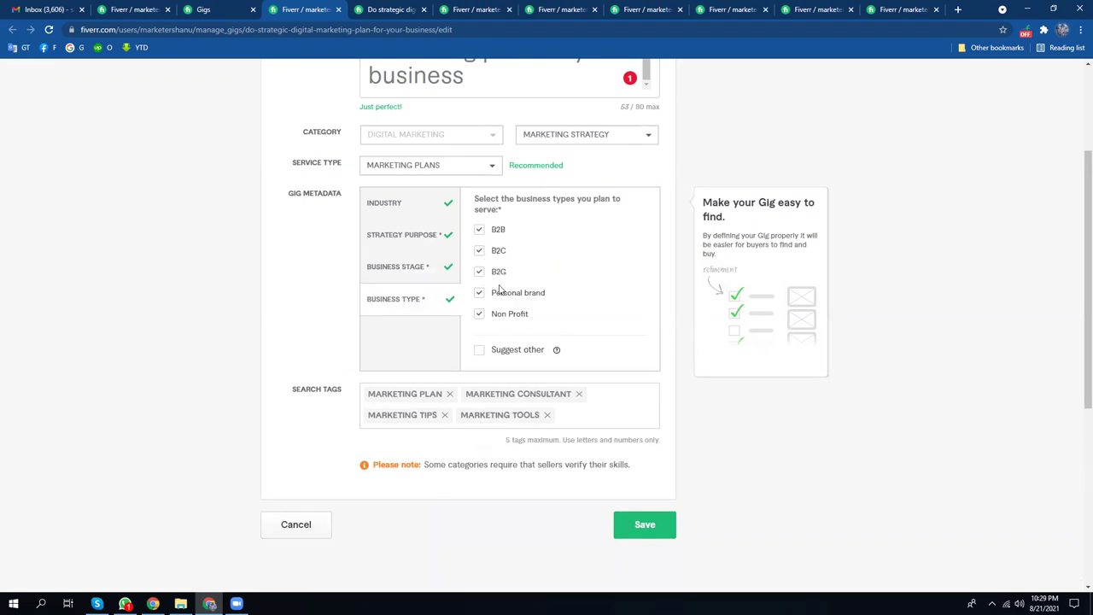
# - Add the suggested search tag "digital media" as the gig's fifth tag
pyautogui.scroll(-1, 311, 300)
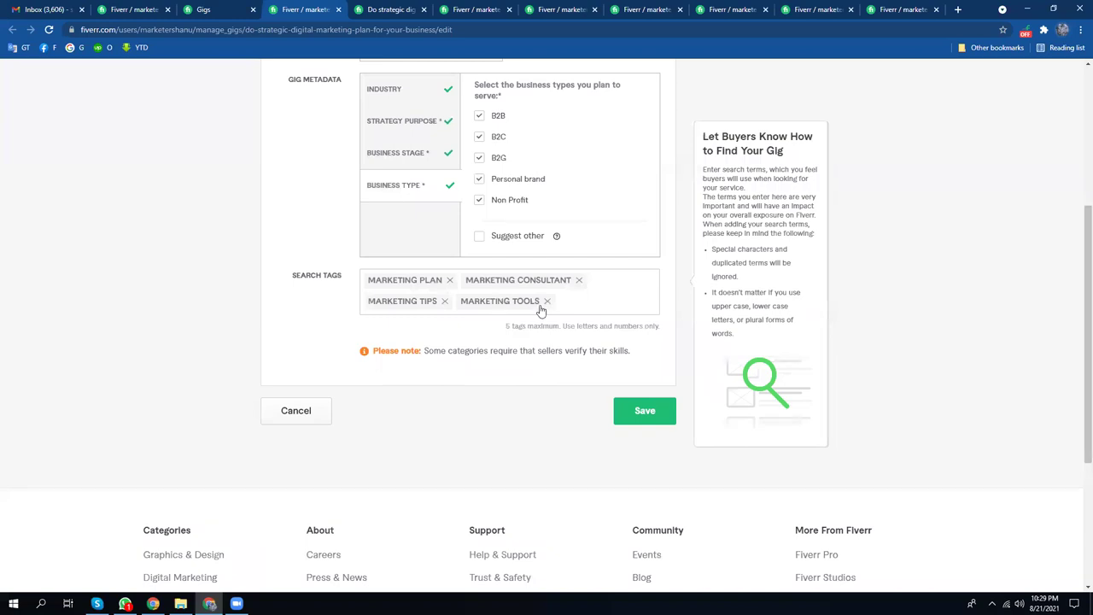
pyautogui.click(571, 301)
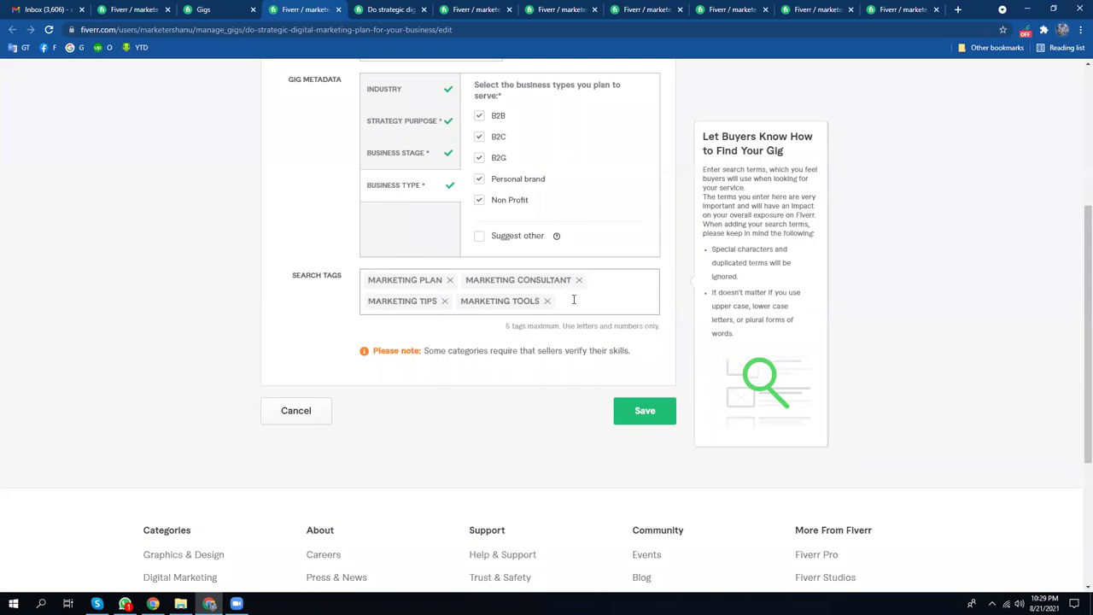
pyautogui.write('digi')
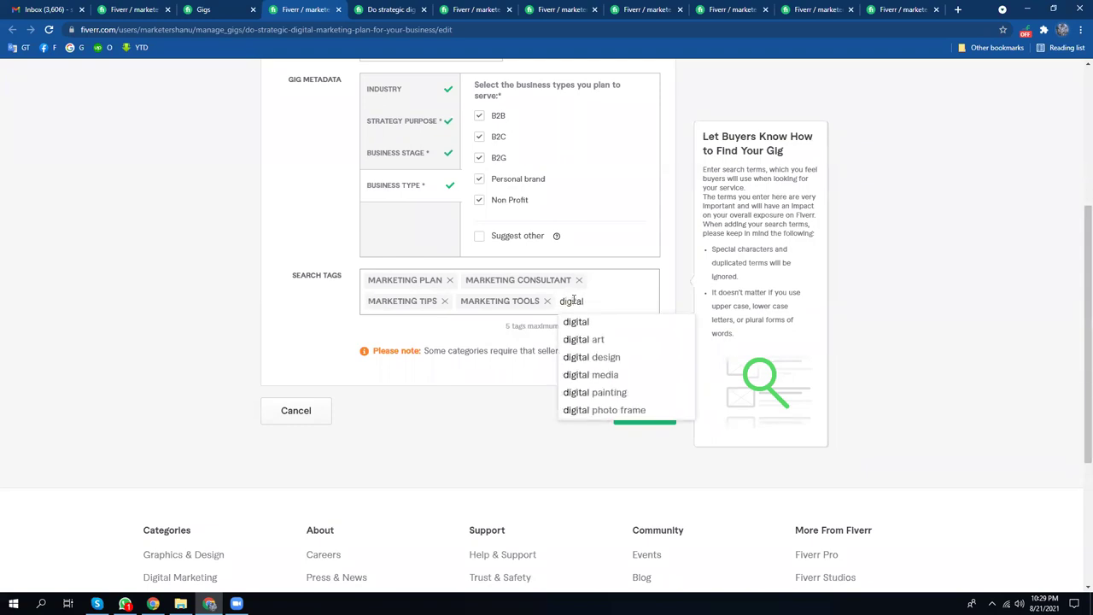
pyautogui.write('tal ')
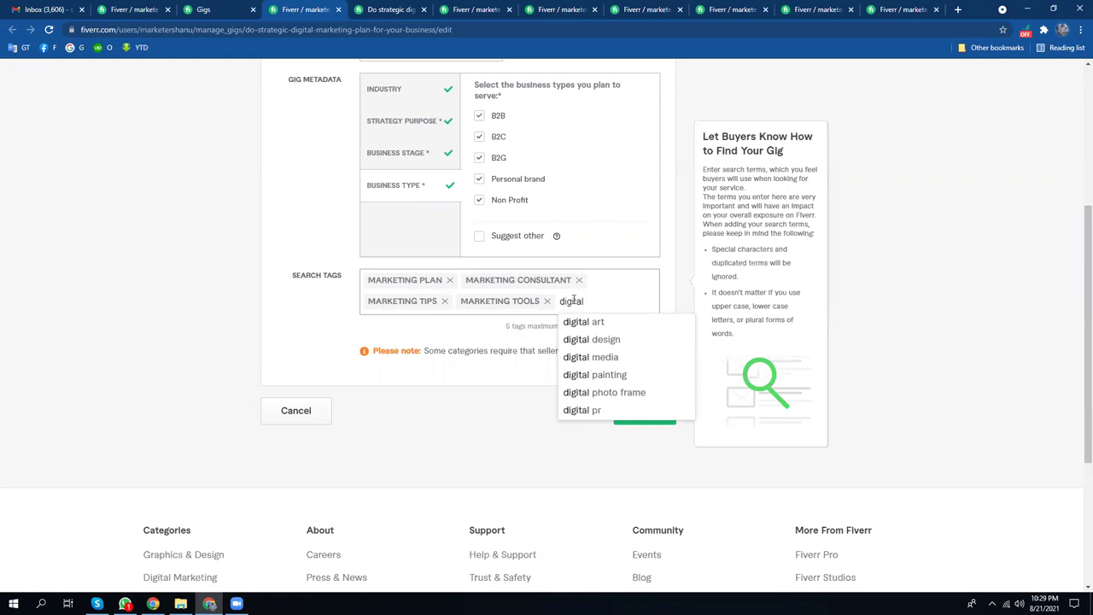
pyautogui.write('mark')
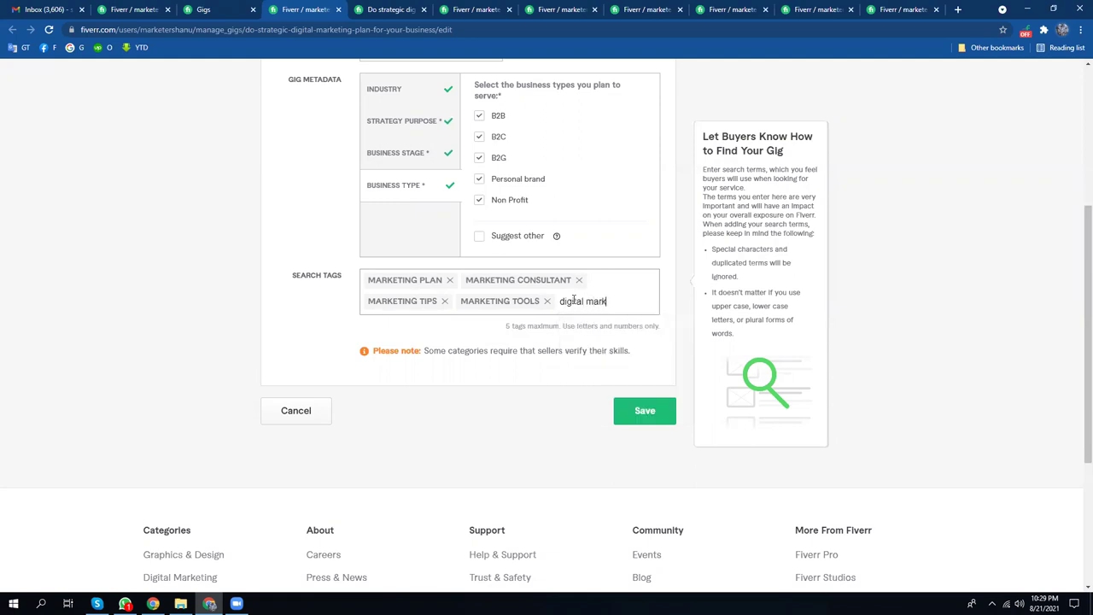
pyautogui.press('BackSpace')
pyautogui.press('BackSpace')
pyautogui.press('BackSpace')
pyautogui.press('BackSpace')
pyautogui.press('BackSpace')
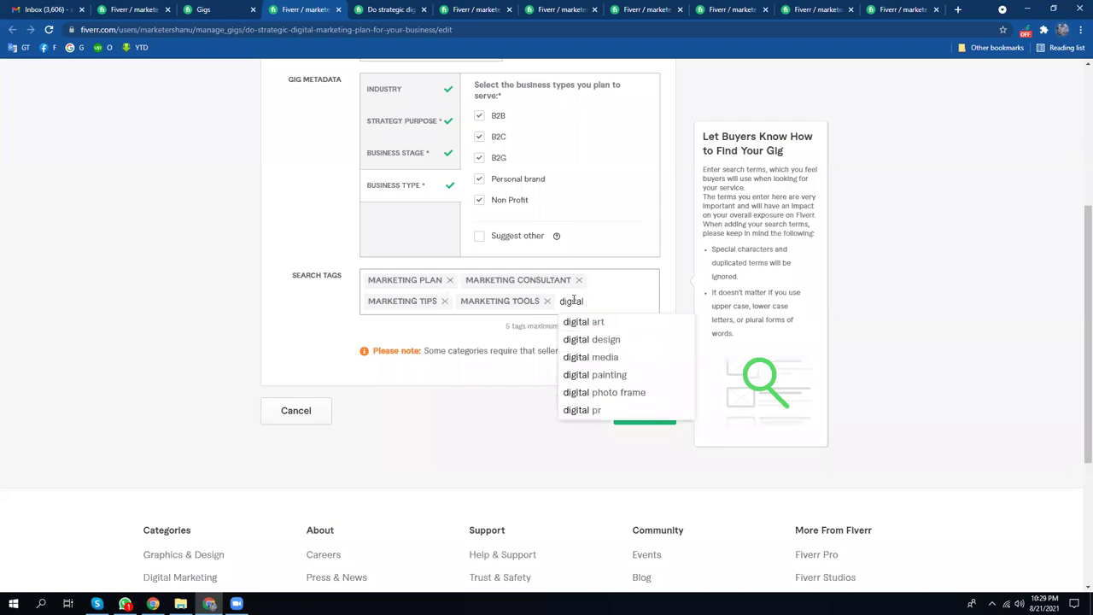
pyautogui.write('media')
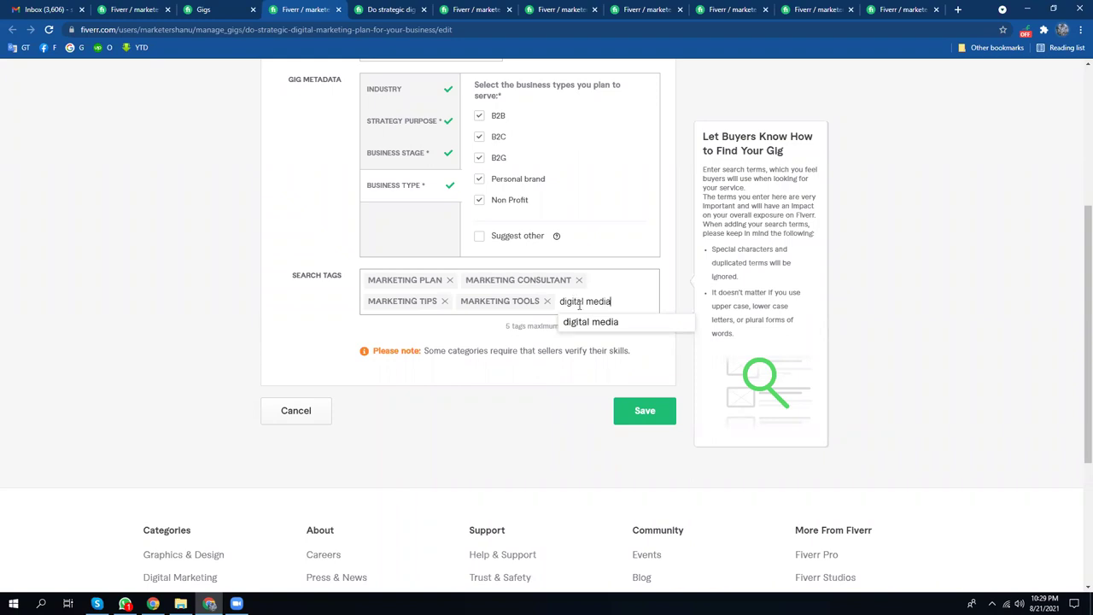
pyautogui.click(591, 321)
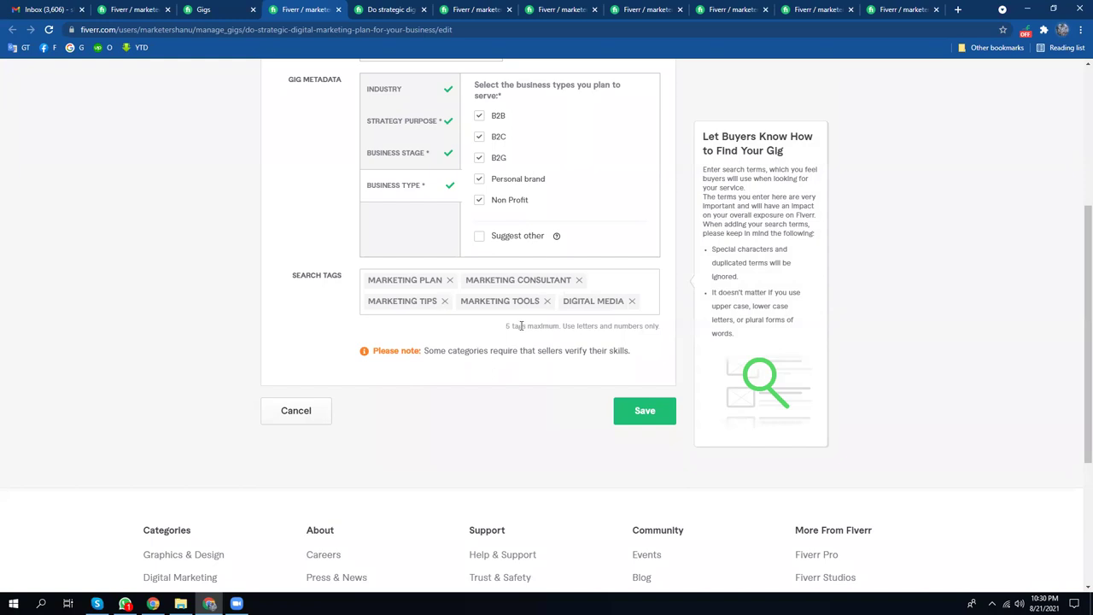
# - Save the gig's overview changes and open its pricing section
pyautogui.scroll(2, 488, 398)
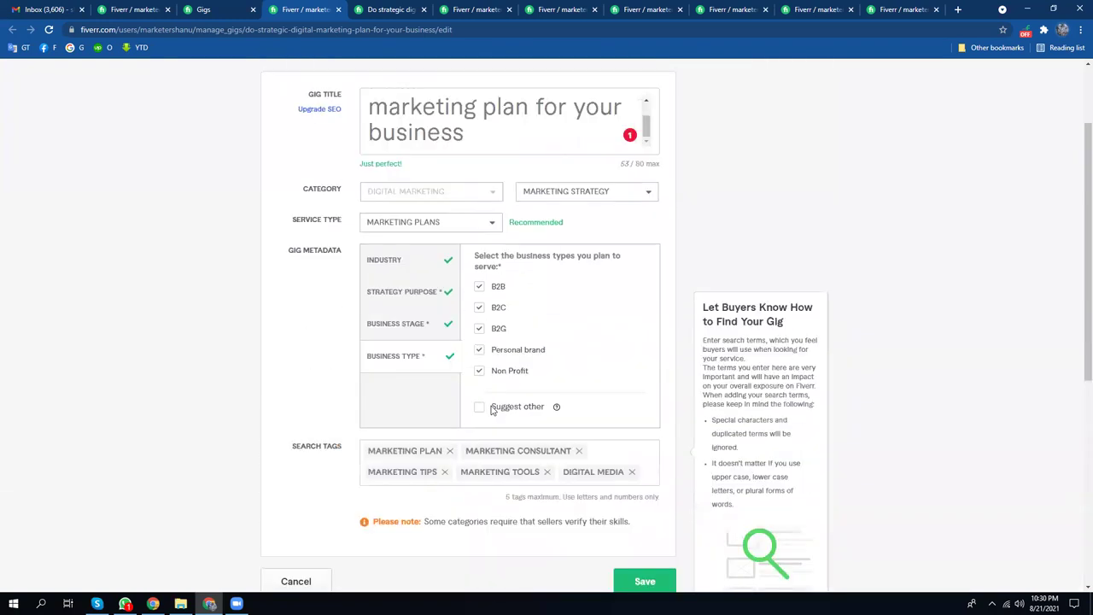
pyautogui.scroll(-3, 587, 419)
pyautogui.click(645, 367)
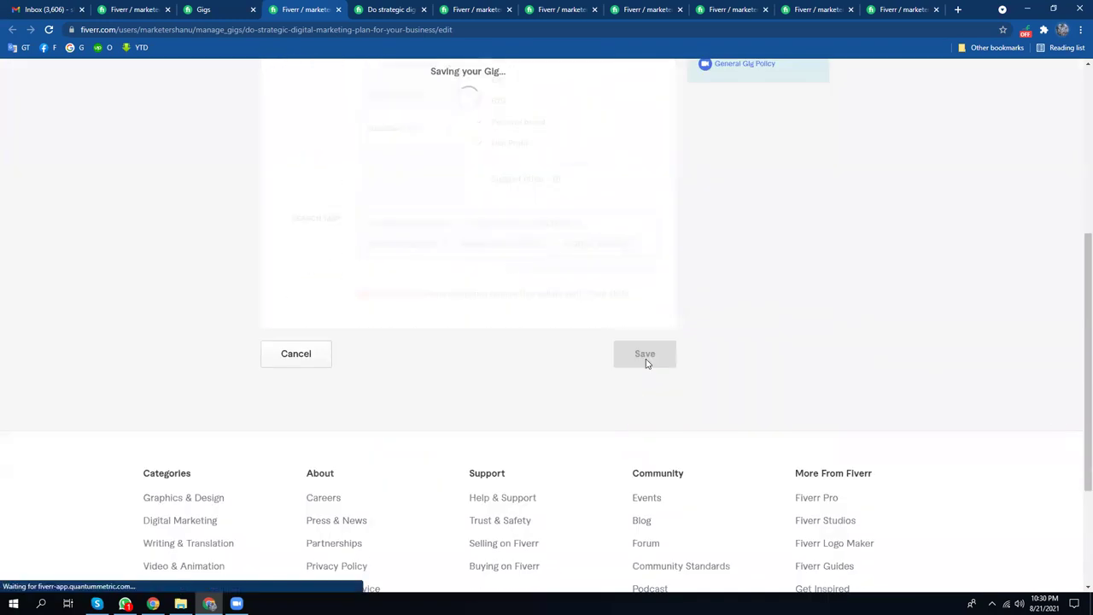
pyautogui.scroll(3, 576, 419)
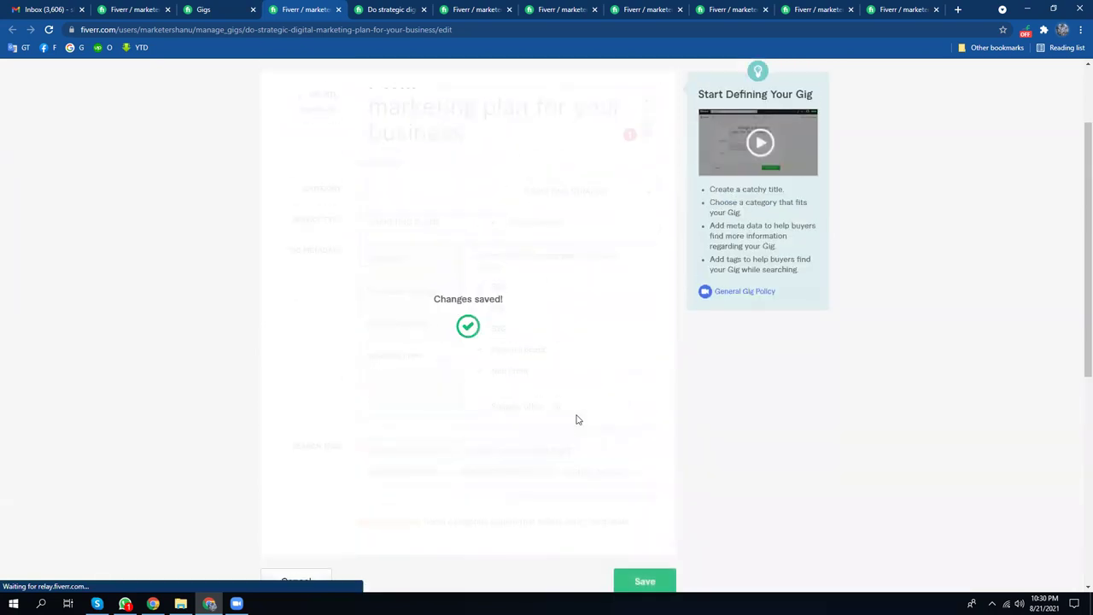
pyautogui.scroll(2, 577, 419)
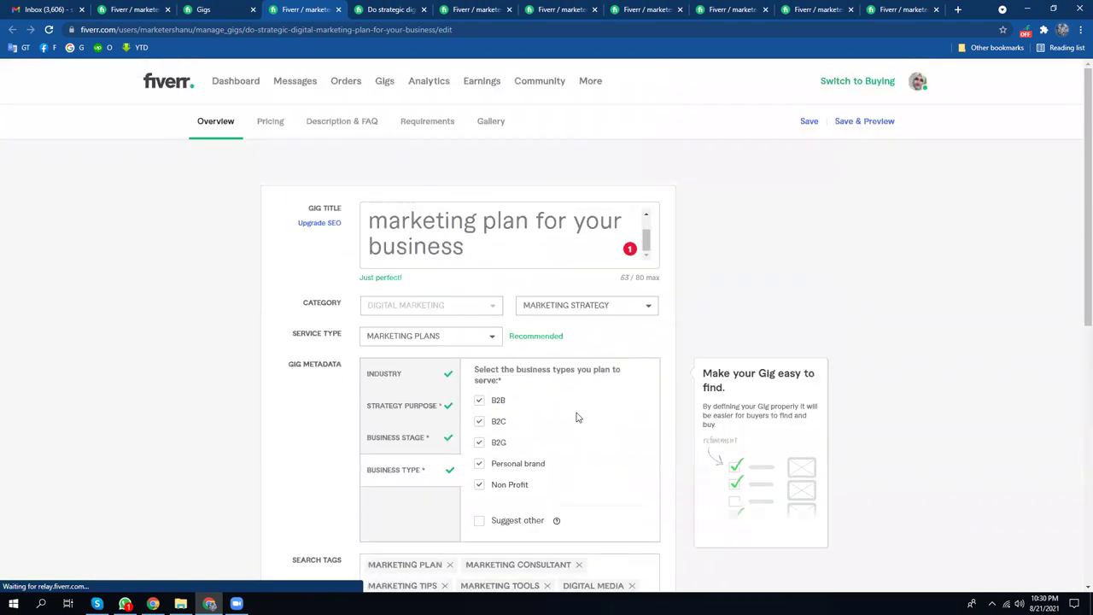
pyautogui.click(257, 128)
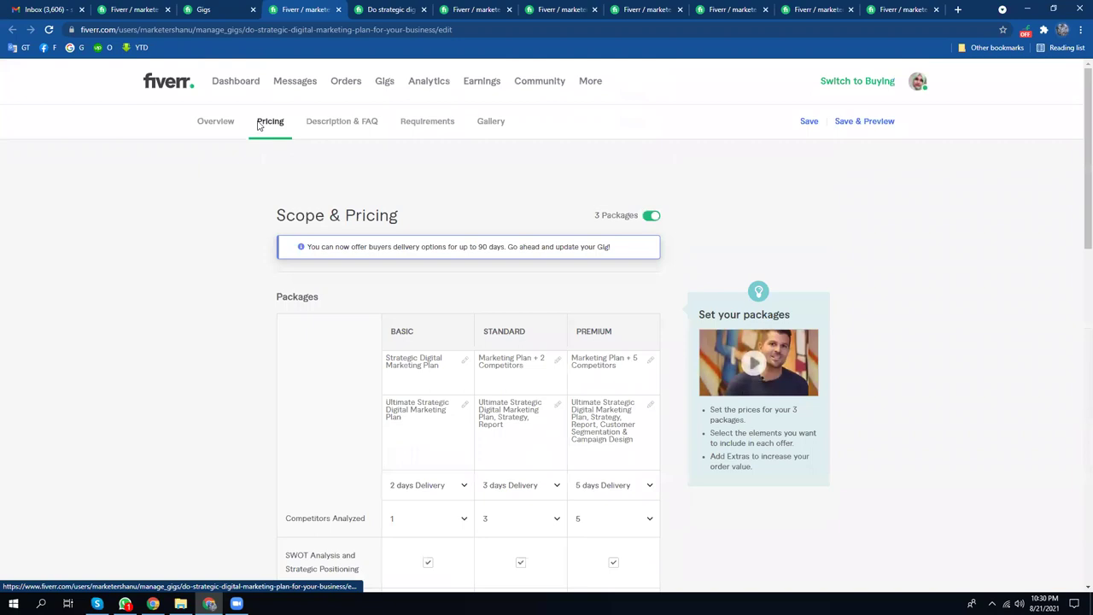
# - Switch the three-package option off and back on, briefly play the gig packages introduction video and close it
pyautogui.click(653, 216)
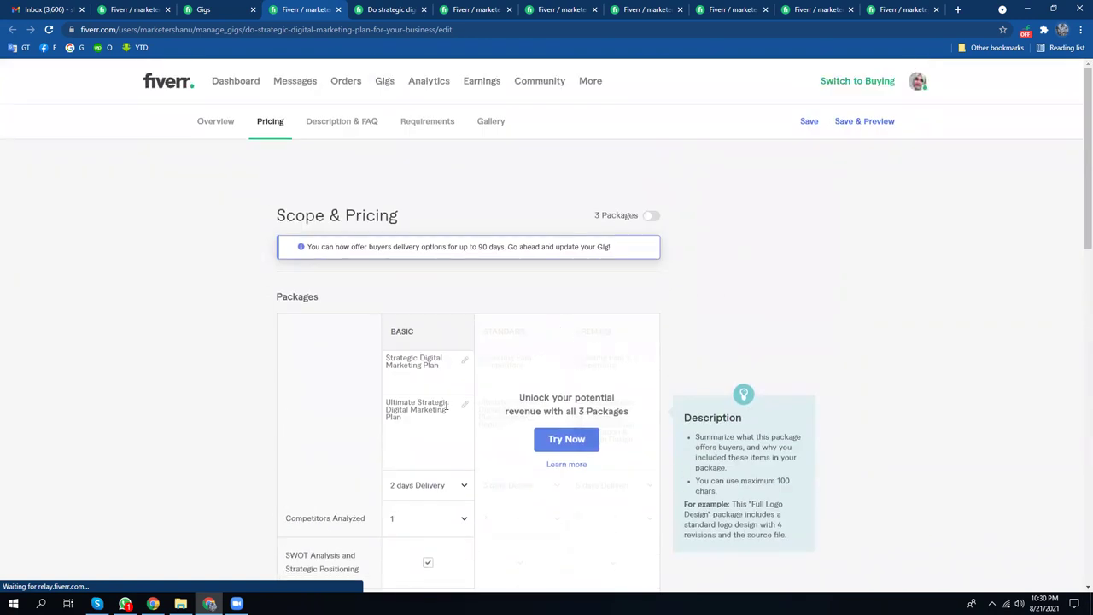
pyautogui.click(650, 216)
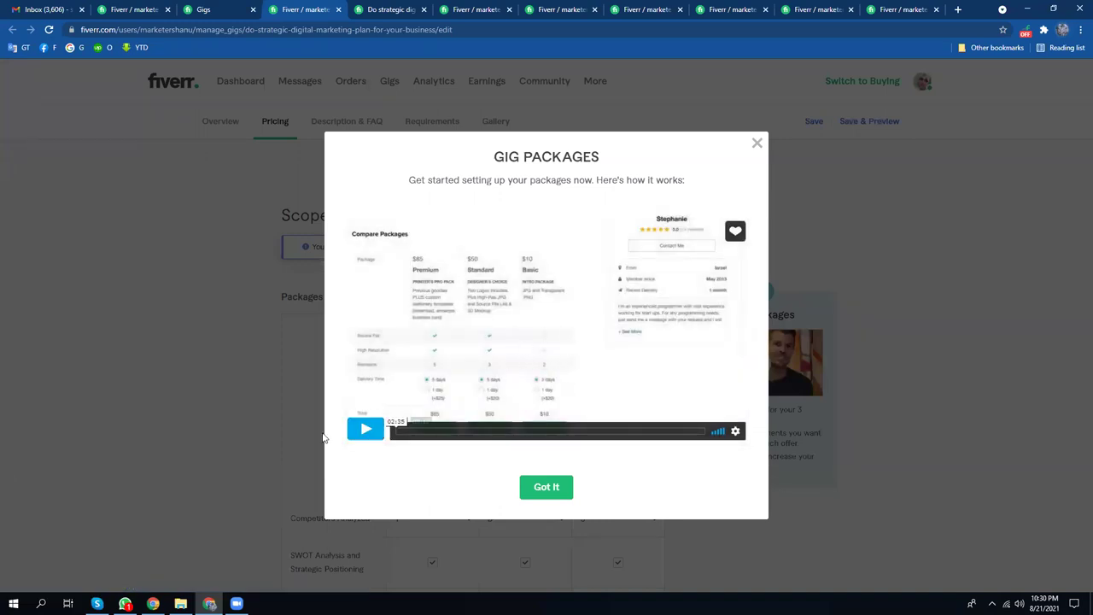
pyautogui.click(365, 430)
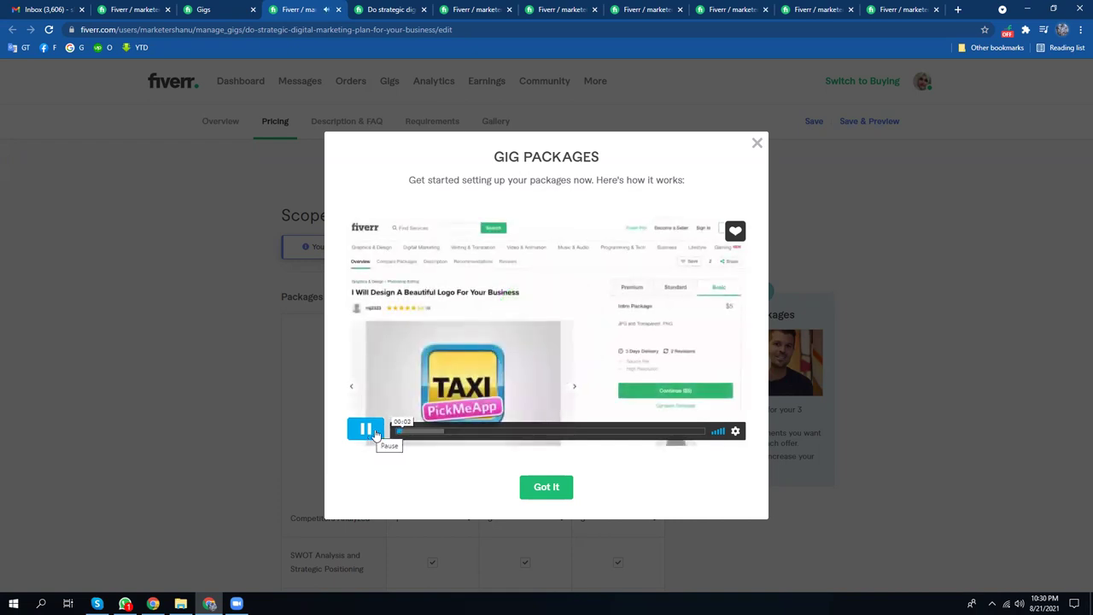
pyautogui.click(757, 147)
pyautogui.scroll(-2, 472, 377)
pyautogui.scroll(2, 472, 377)
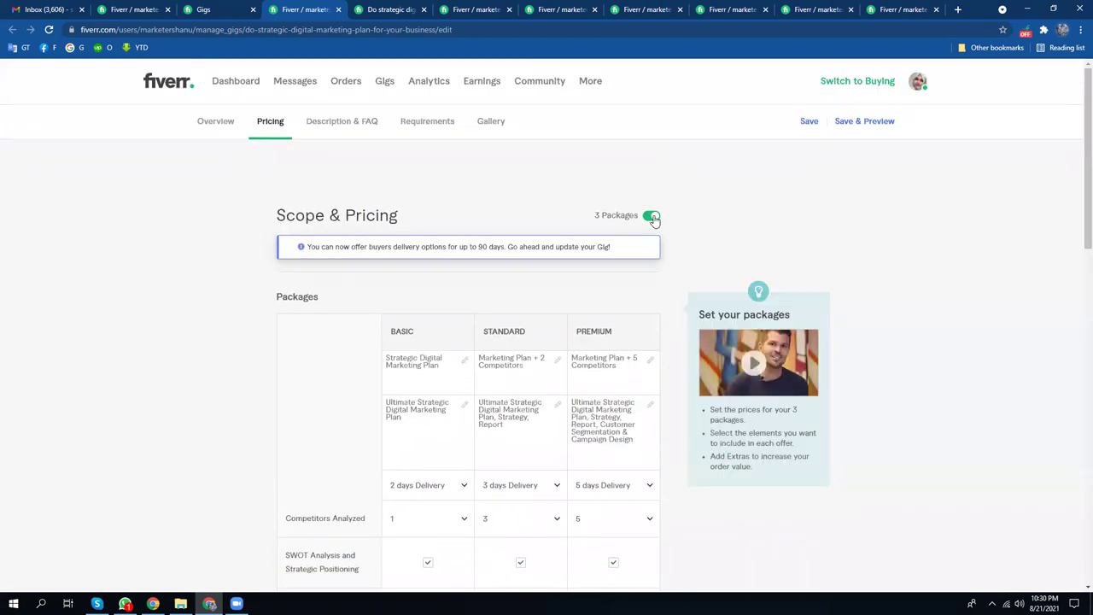
# - Try appending "Rese" to the Standard package's title
pyautogui.scroll(-1, 653, 219)
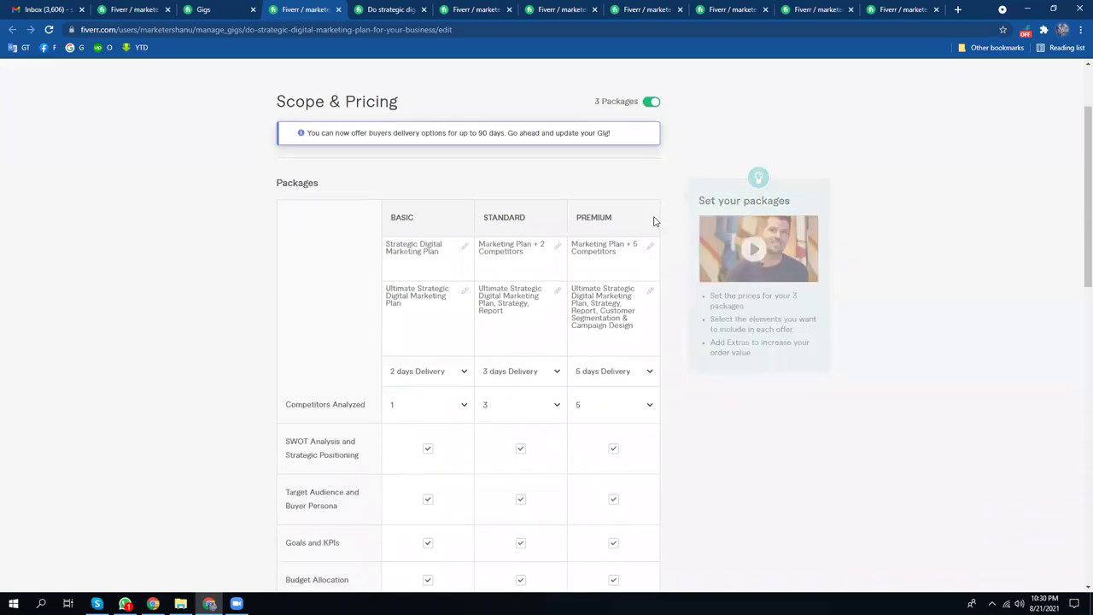
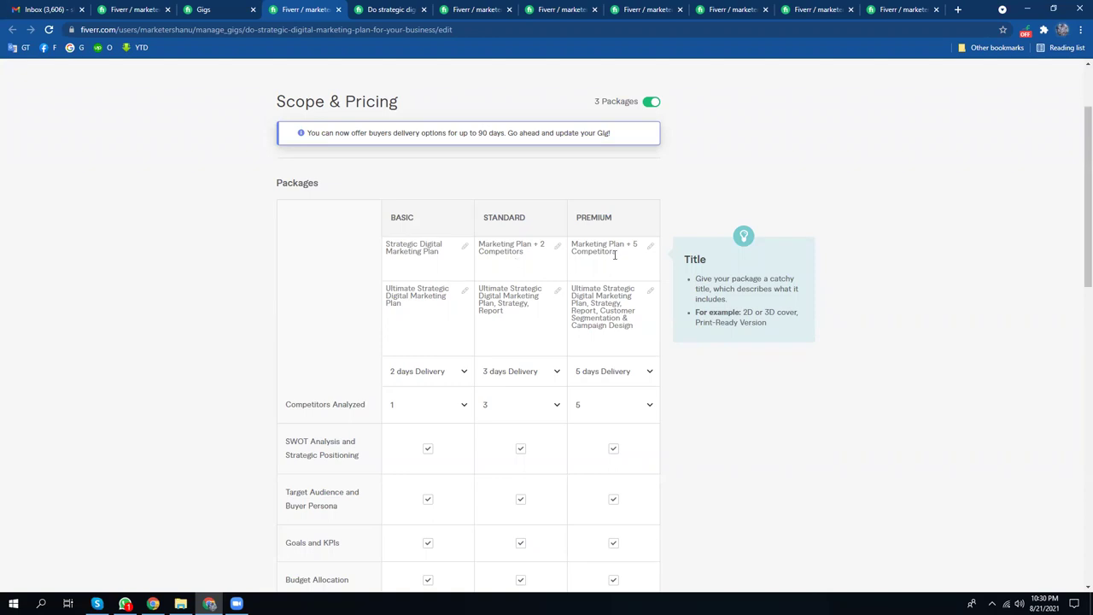
pyautogui.click(527, 251)
pyautogui.write('Rese')
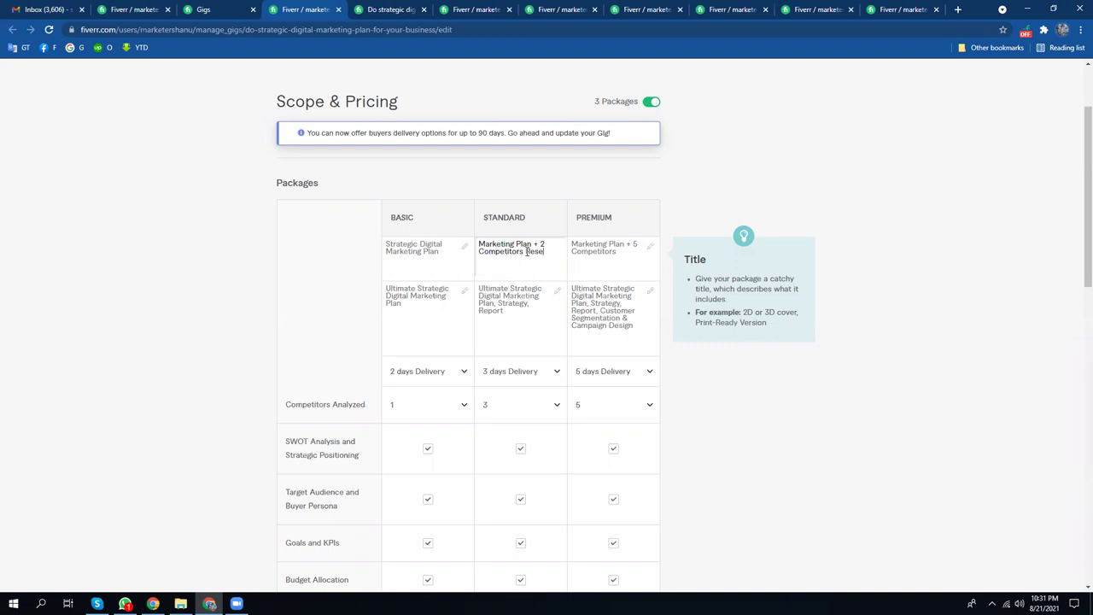
pyautogui.press('BackSpace')
pyautogui.press('BackSpace')
pyautogui.press('BackSpace')
pyautogui.press('BackSpace')
pyautogui.press('BackSpace')
pyautogui.click(264, 295)
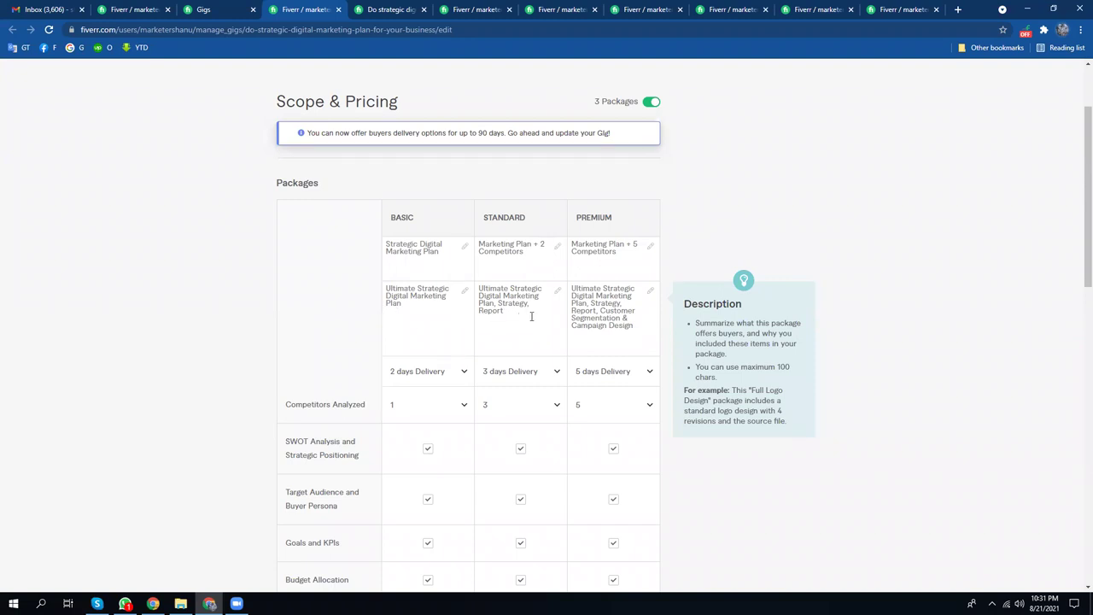
# - Review the three packages' descriptions, delivery times, included features, revisions and prices, along with the extra services
pyautogui.scroll(-5, 564, 385)
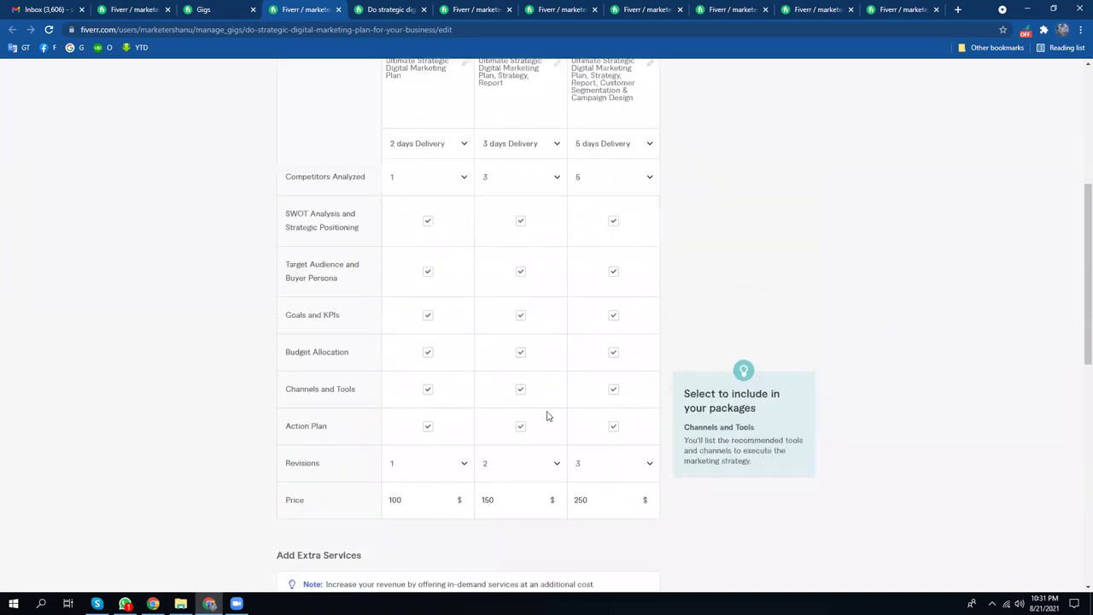
pyautogui.scroll(5, 515, 319)
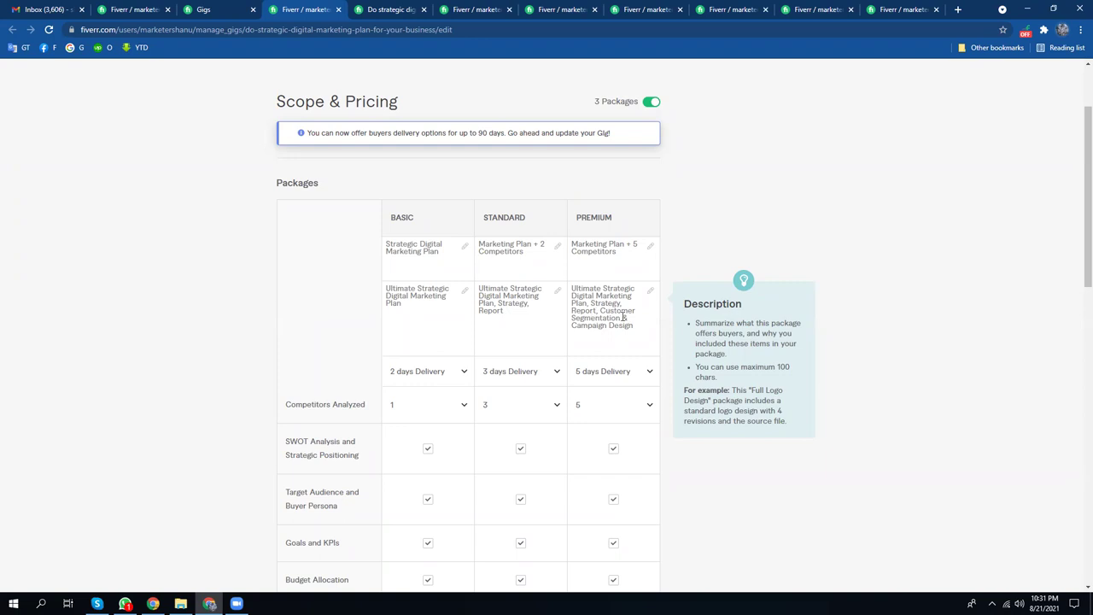
pyautogui.scroll(-1, 630, 322)
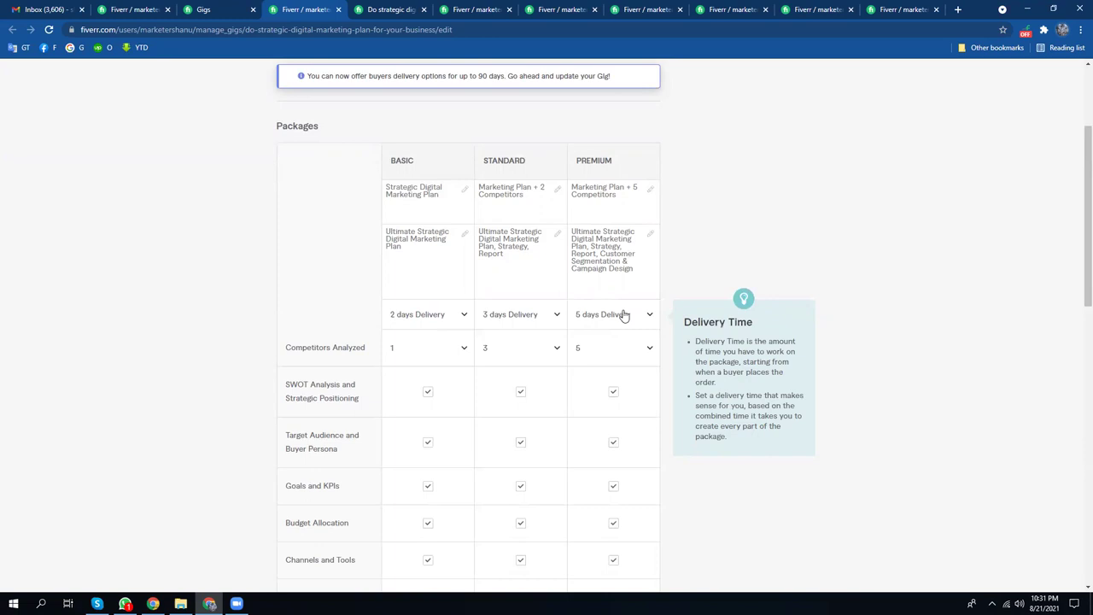
pyautogui.scroll(-4, 623, 312)
pyautogui.scroll(3, 622, 312)
pyautogui.moveTo(390, 308)
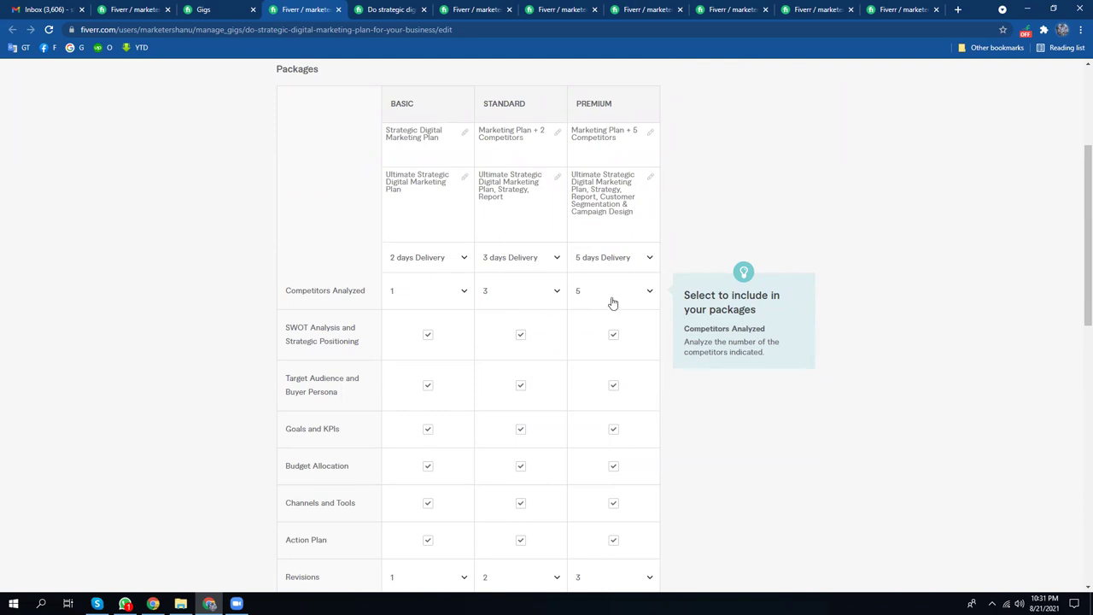
pyautogui.scroll(-3, 612, 303)
pyautogui.moveTo(640, 336)
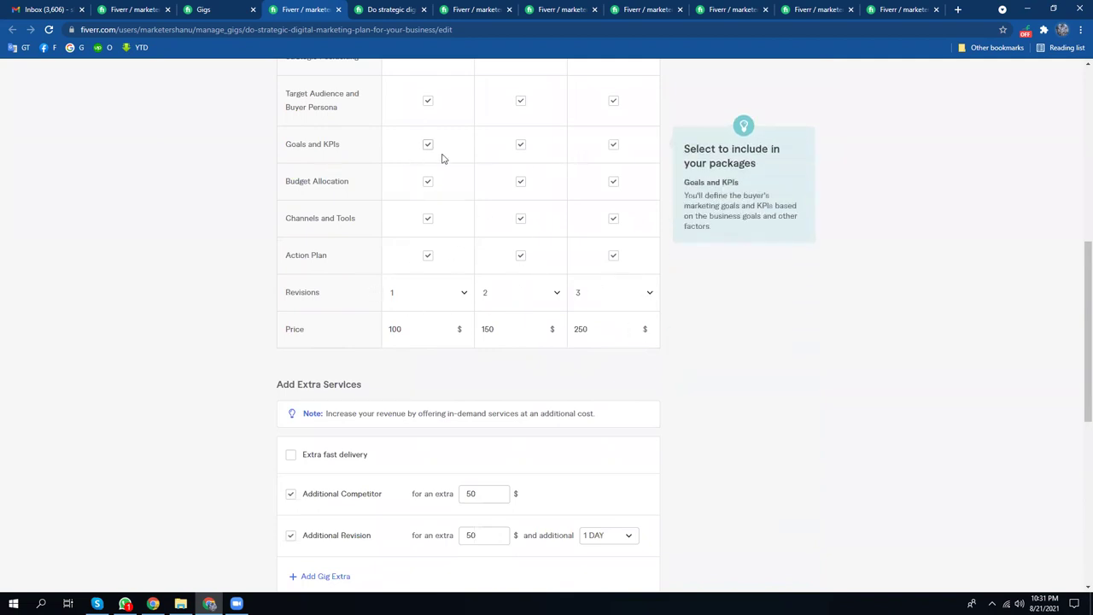
pyautogui.scroll(2, 464, 244)
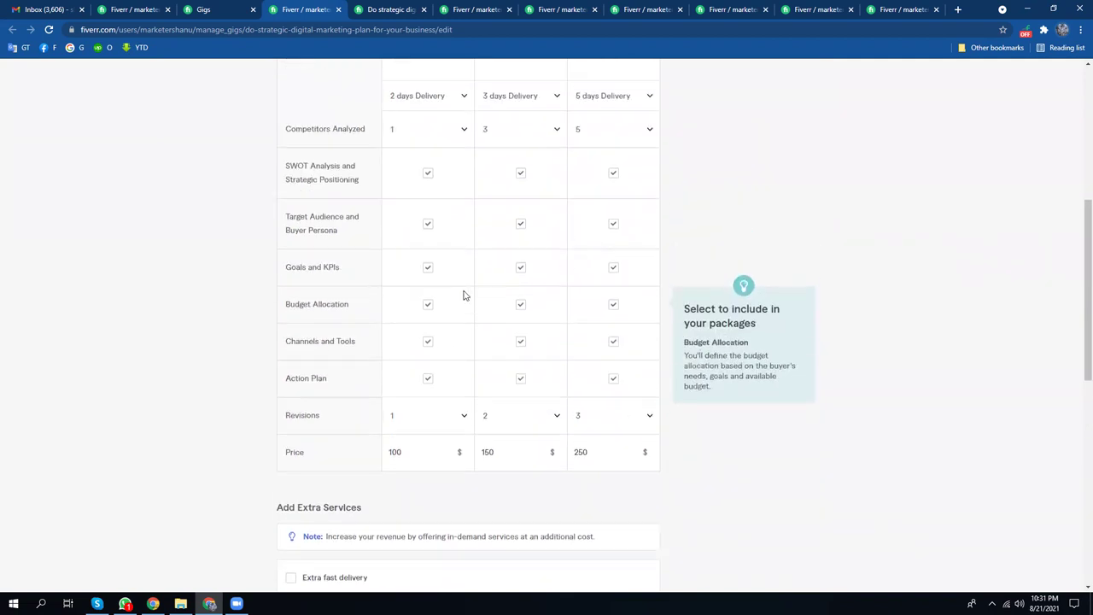
pyautogui.scroll(1, 529, 303)
pyautogui.scroll(-3, 554, 308)
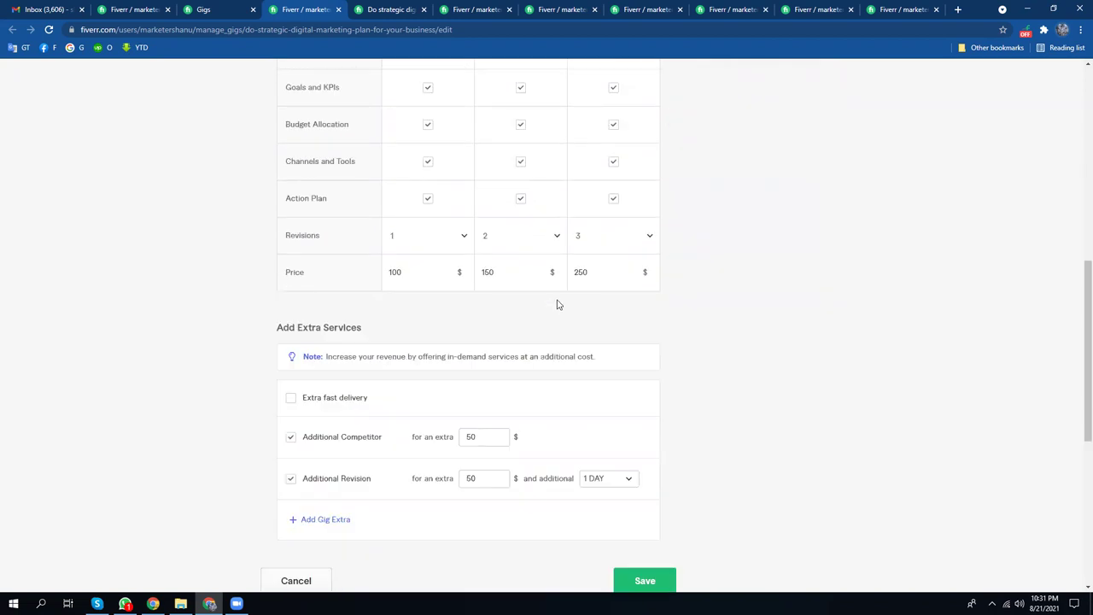
pyautogui.scroll(-2, 557, 304)
pyautogui.scroll(1, 399, 345)
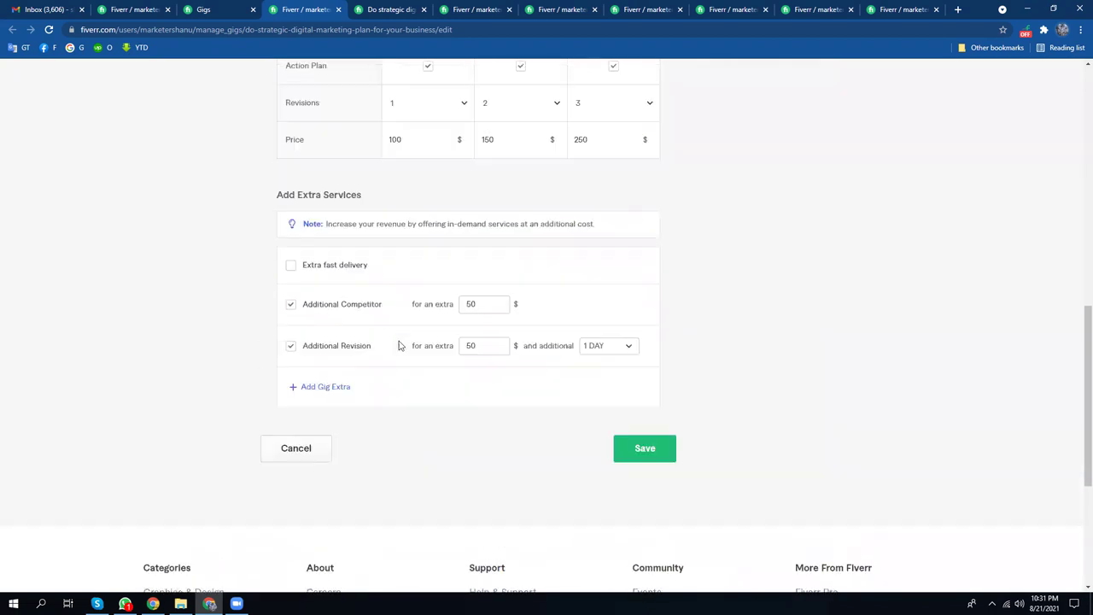
# - Set the Standard package's number of competitors analyzed to 2 and save the gig's pricing changes
pyautogui.scroll(4, 399, 345)
pyautogui.scroll(3, 400, 339)
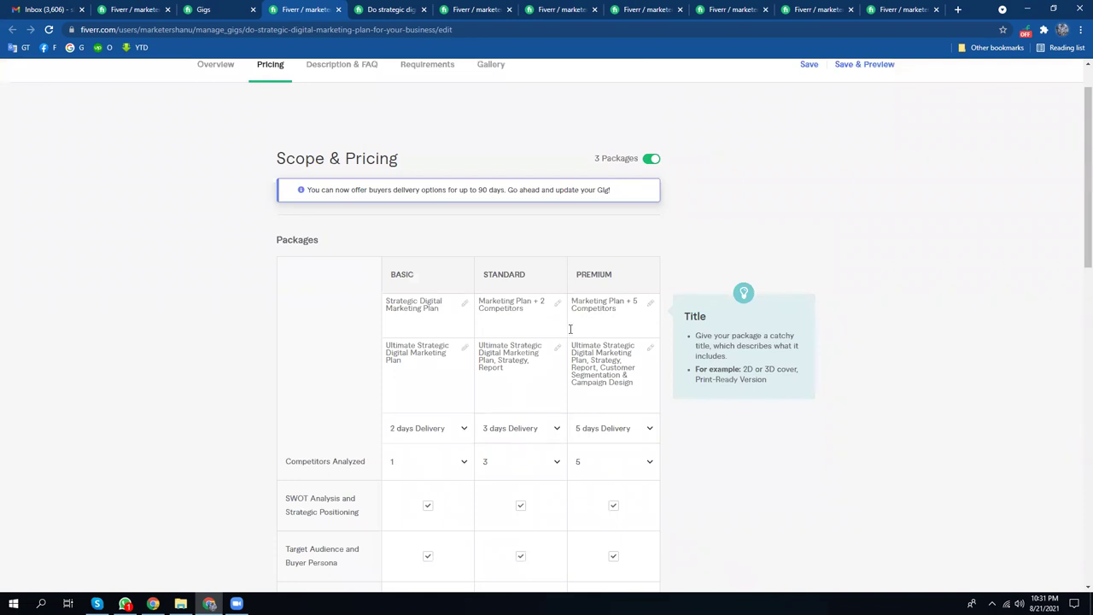
pyautogui.click(555, 462)
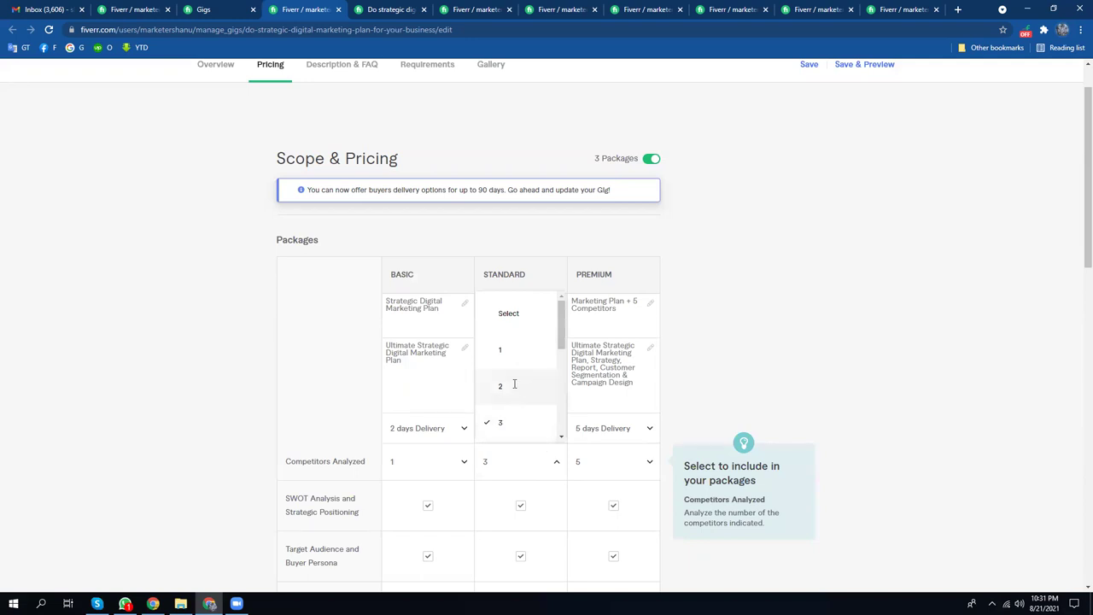
pyautogui.click(512, 386)
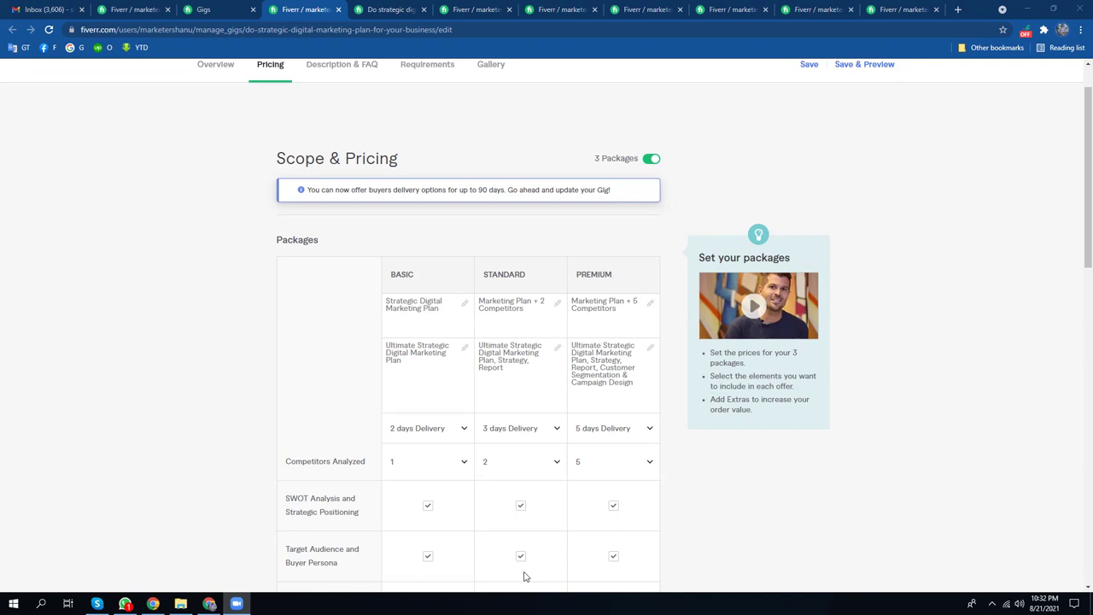
pyautogui.scroll(-15, 526, 576)
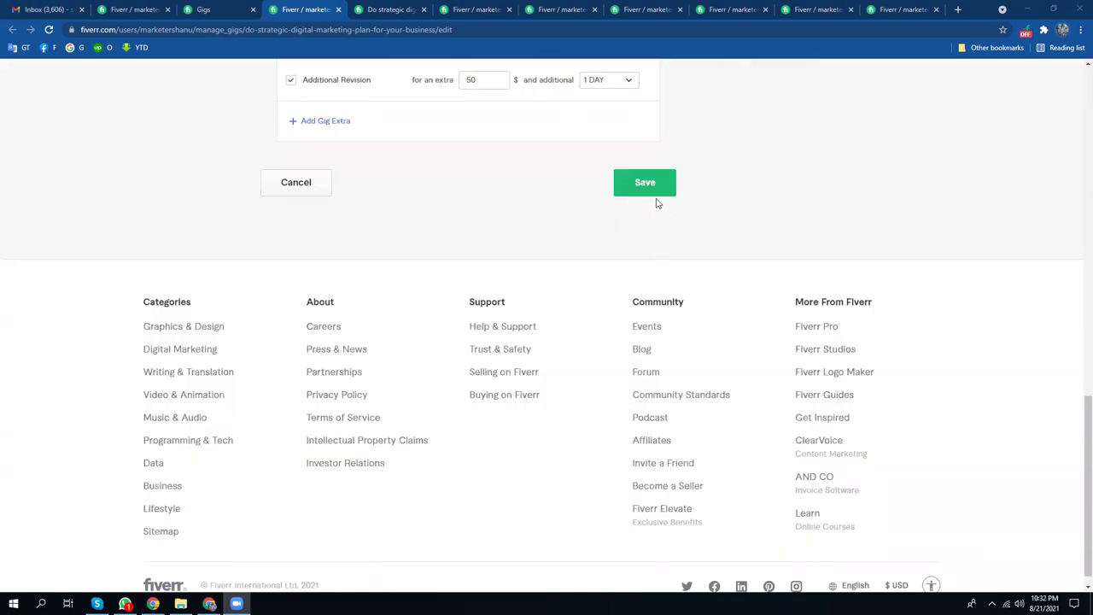
pyautogui.click(639, 179)
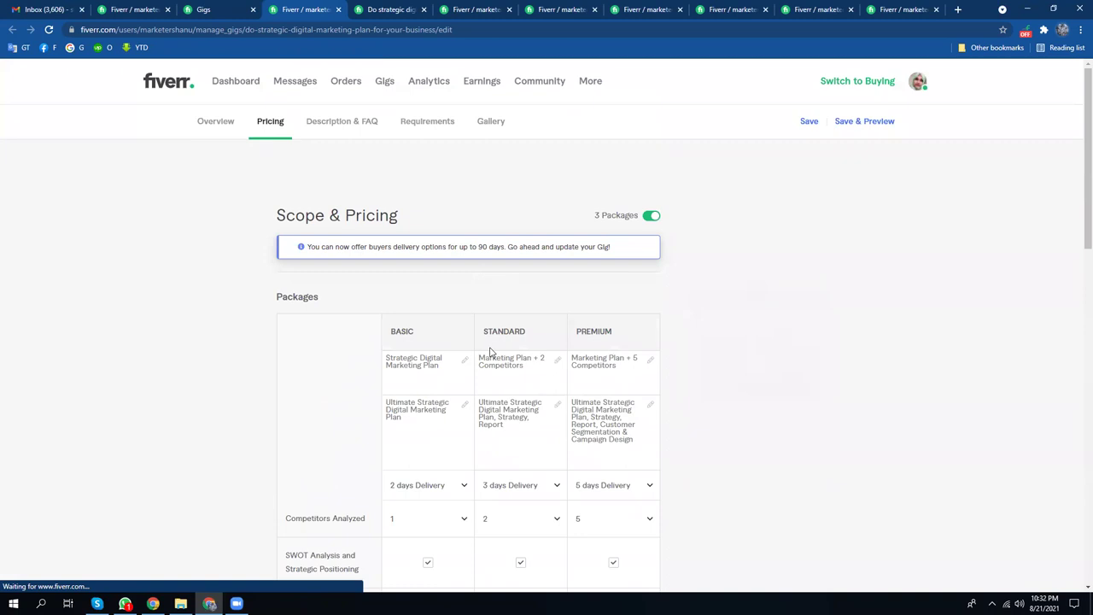
# - Open the gig's description and FAQ section and review the introduction, the ten listed deliverables, the closing lines and the FAQ
pyautogui.click(340, 125)
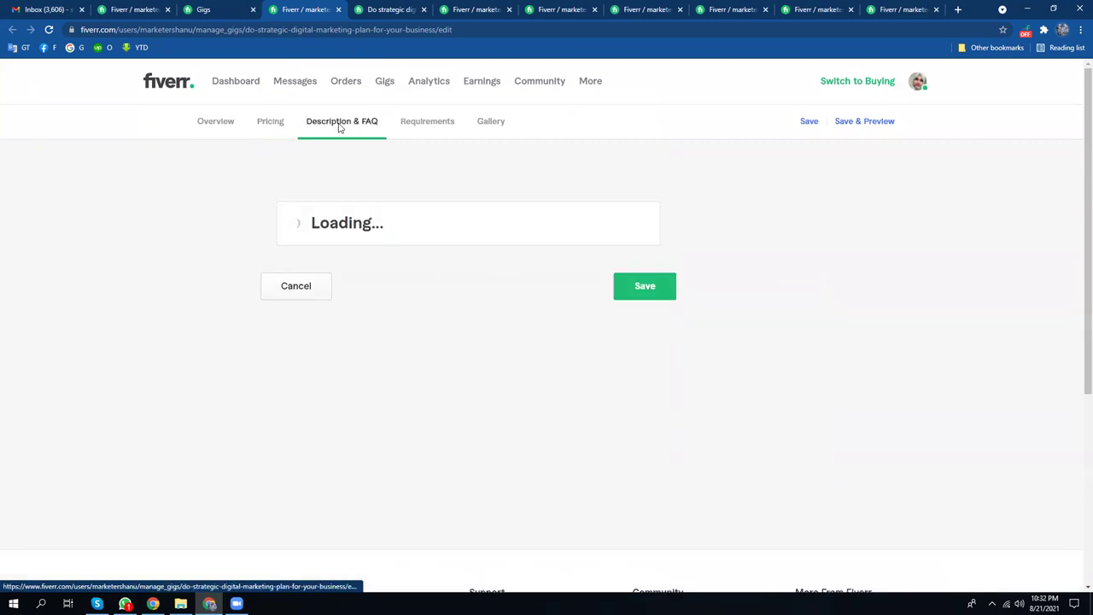
pyautogui.scroll(-5, 396, 347)
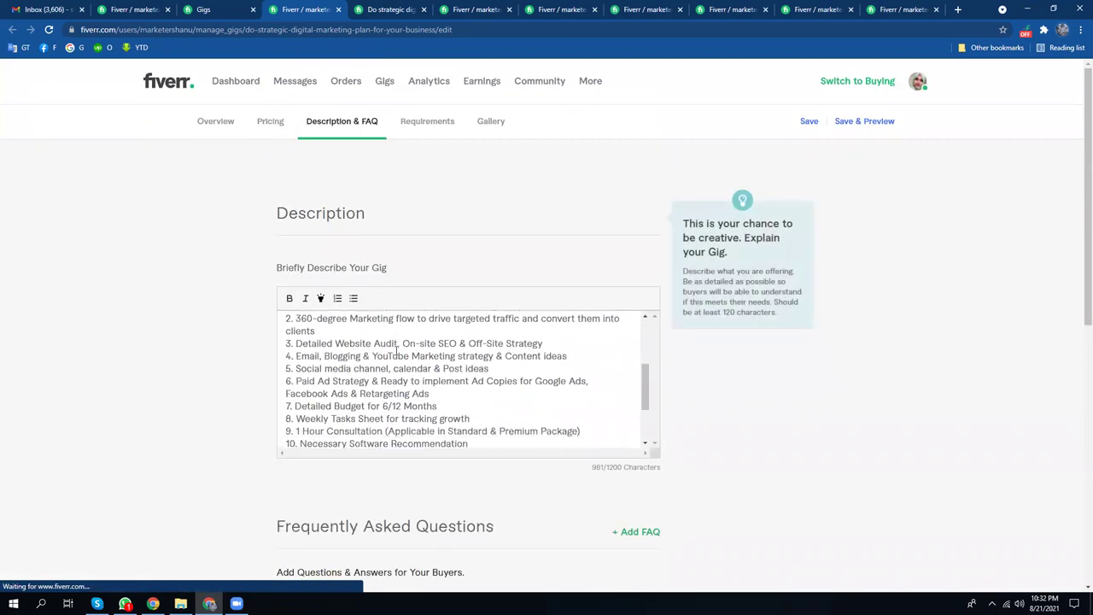
pyautogui.scroll(1, 396, 346)
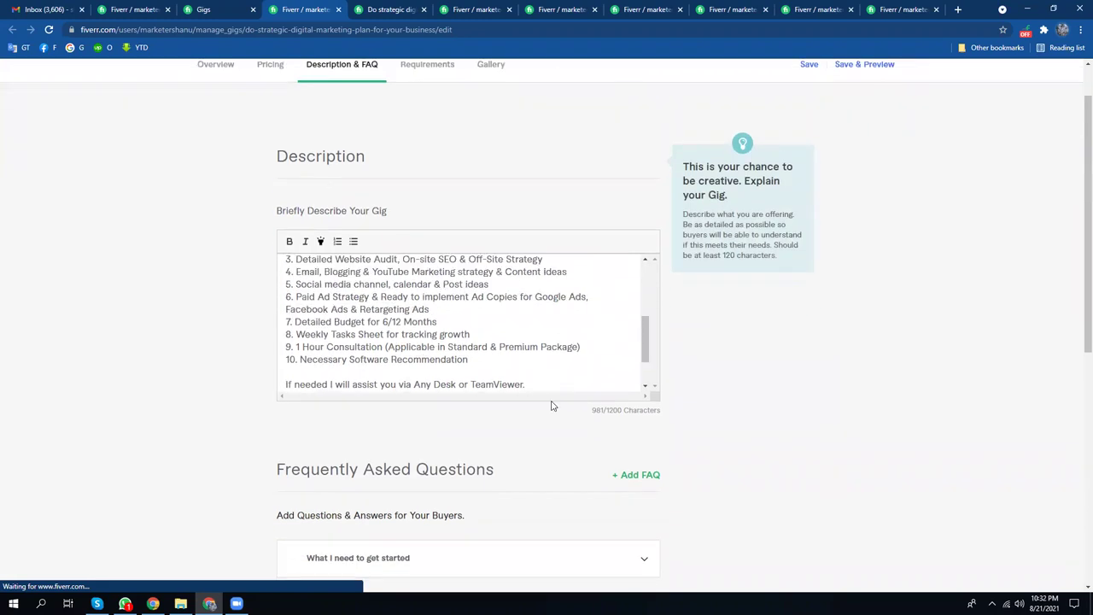
pyautogui.scroll(3, 421, 339)
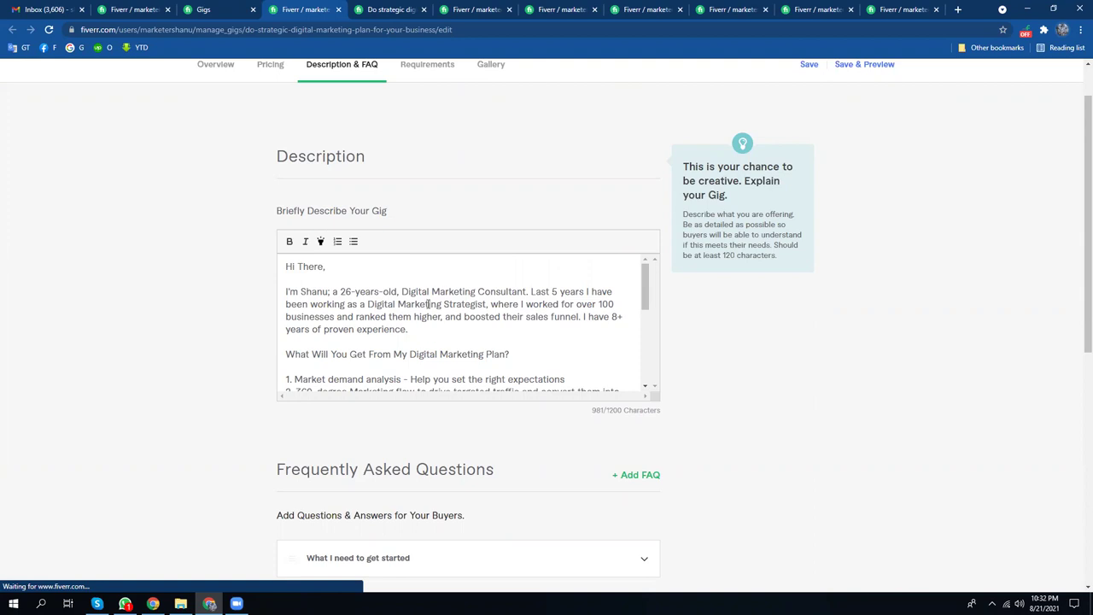
pyautogui.scroll(-1, 426, 311)
pyautogui.scroll(-3, 426, 318)
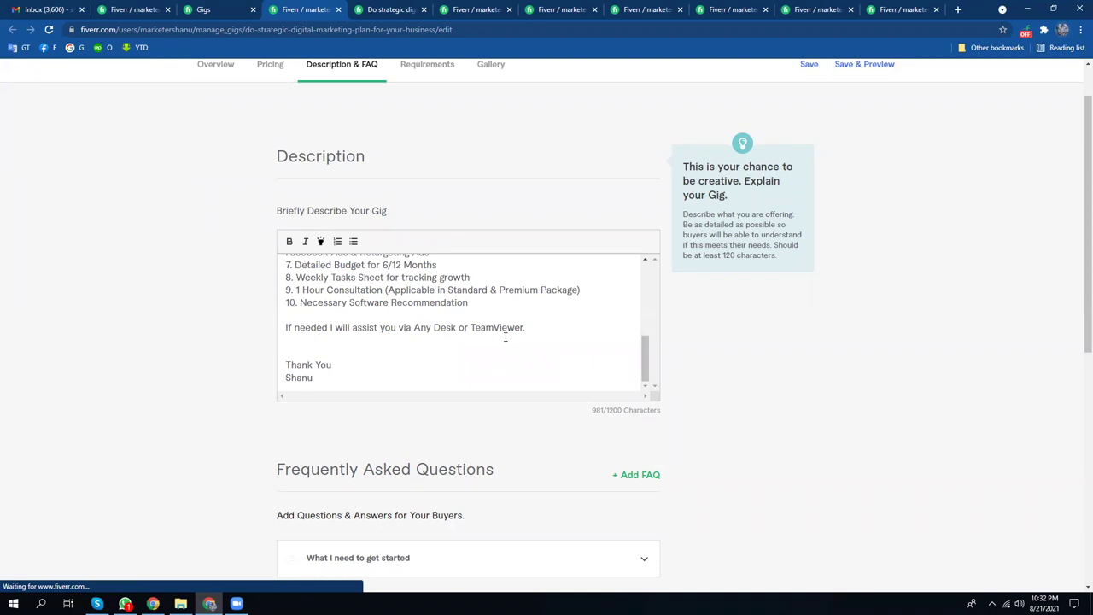
pyautogui.scroll(3, 505, 336)
pyautogui.scroll(-1, 505, 336)
pyautogui.scroll(1, 347, 335)
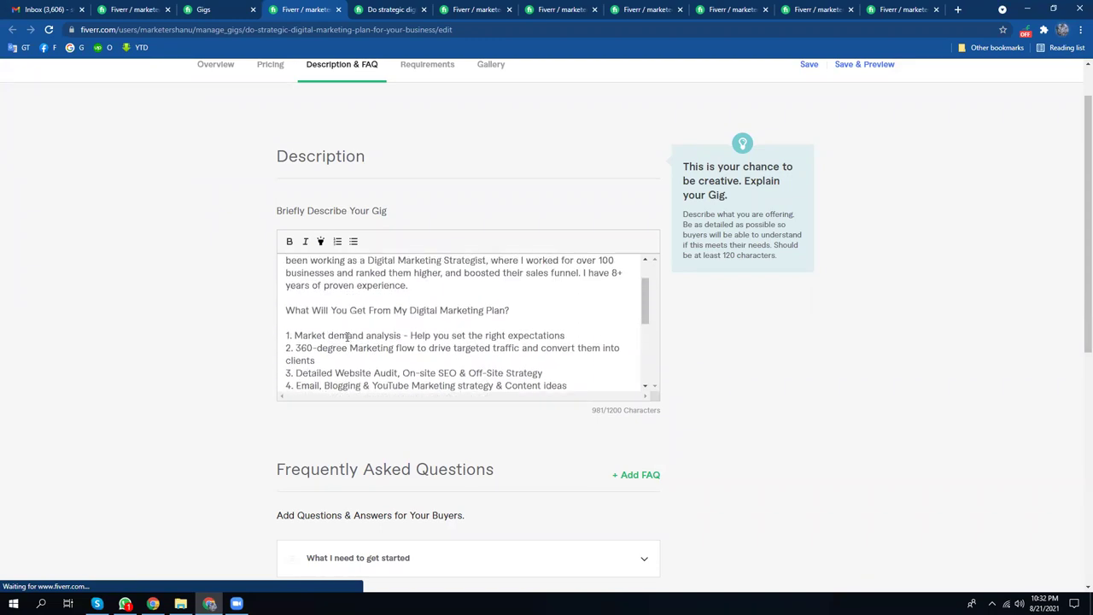
pyautogui.scroll(-1, 347, 336)
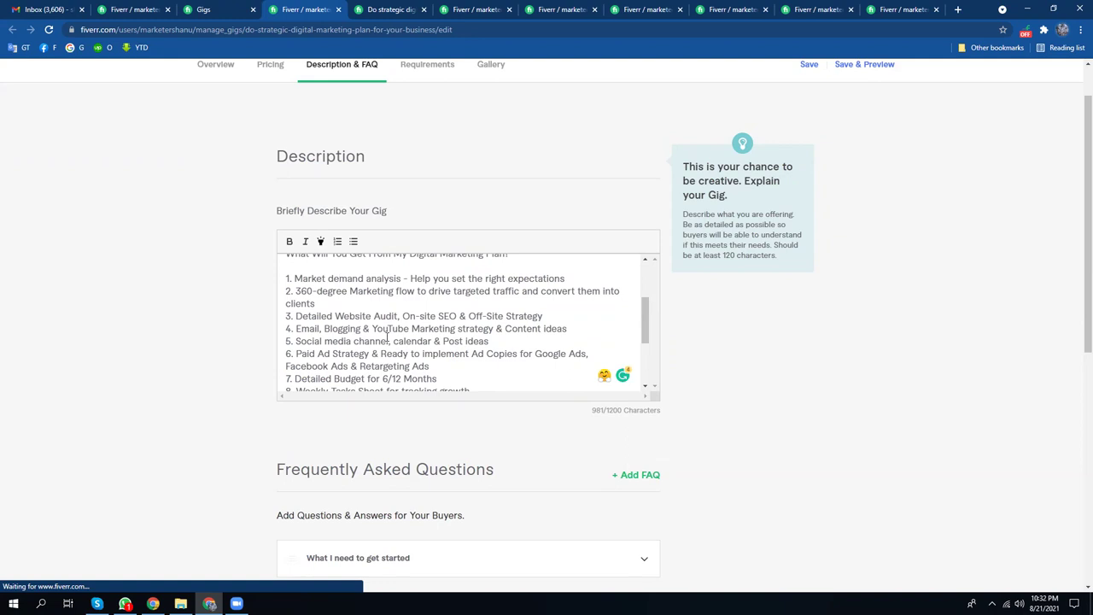
pyautogui.scroll(-1, 406, 341)
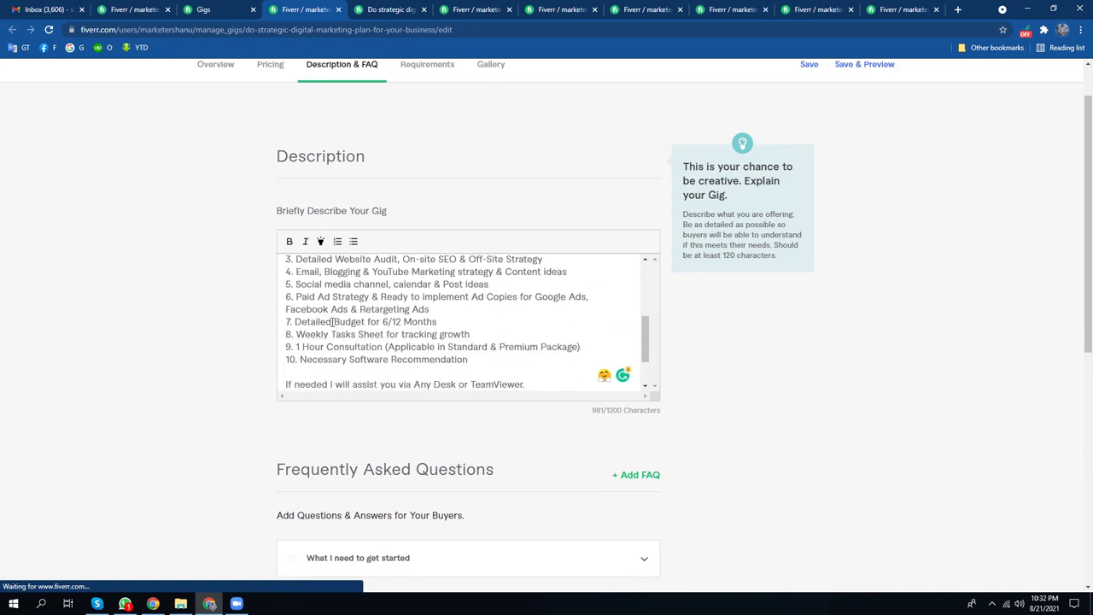
pyautogui.scroll(-4, 337, 322)
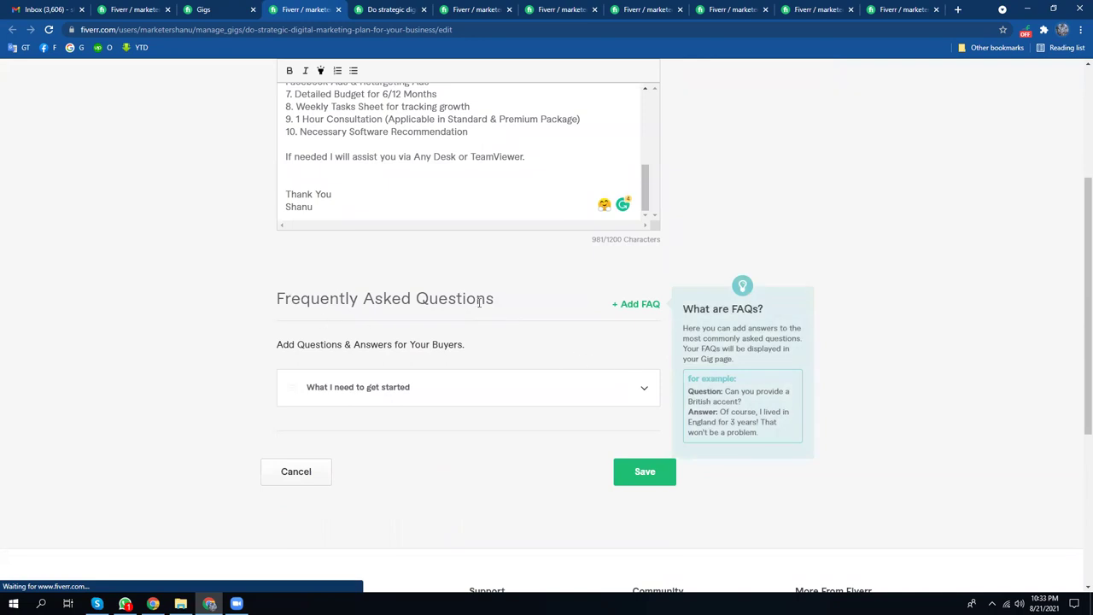
pyautogui.scroll(3, 481, 400)
pyautogui.scroll(1, 456, 395)
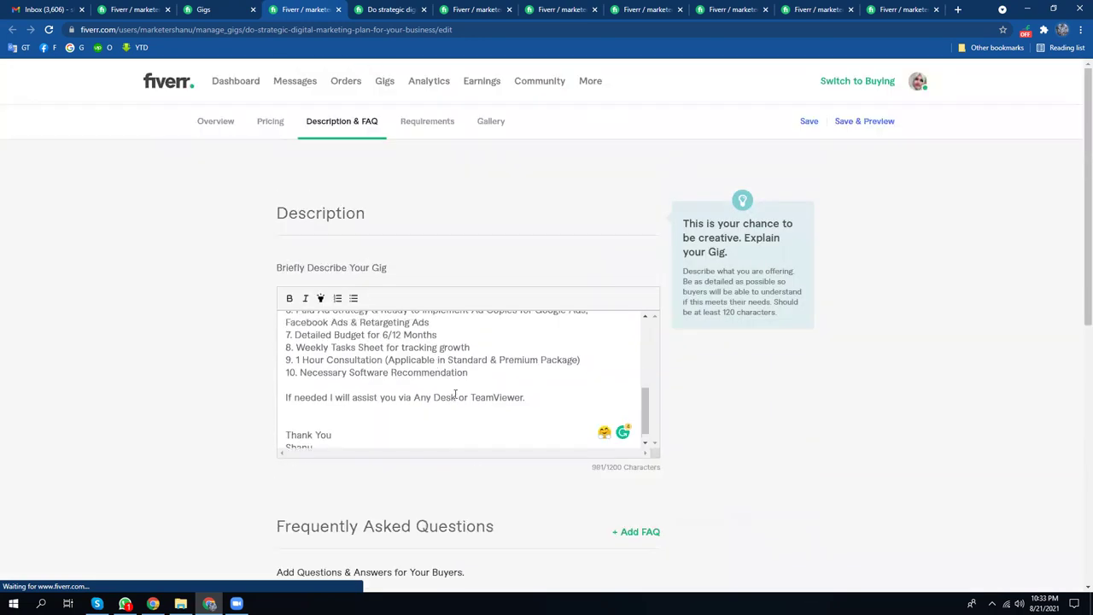
pyautogui.scroll(1, 455, 394)
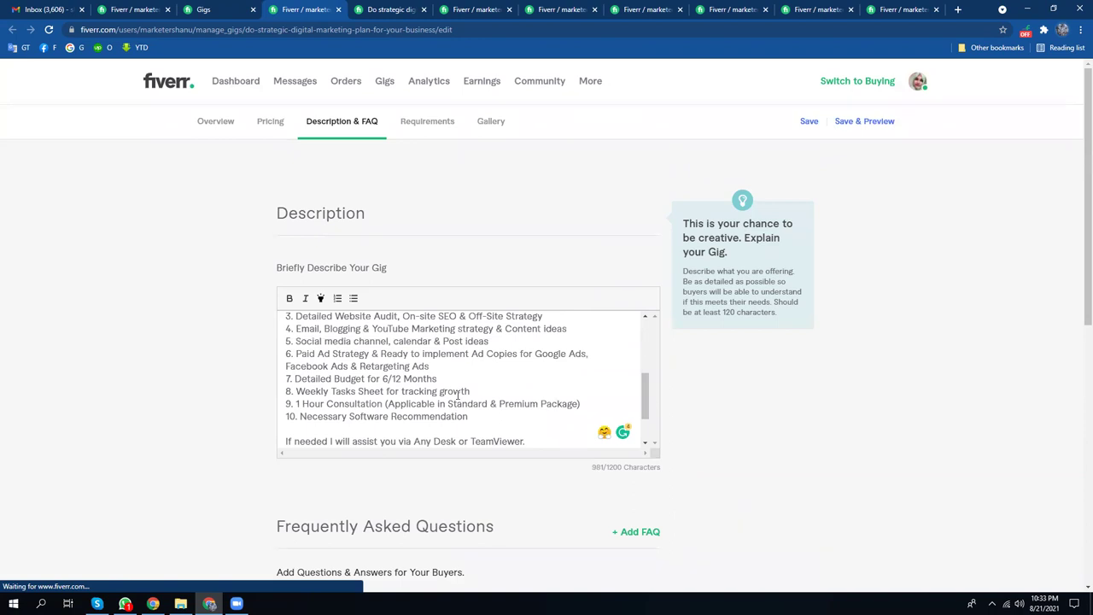
# - Close the six other gigs' edit pages, keeping the strategic digital marketing plan gig's edit and public pages open
pyautogui.click(376, 9)
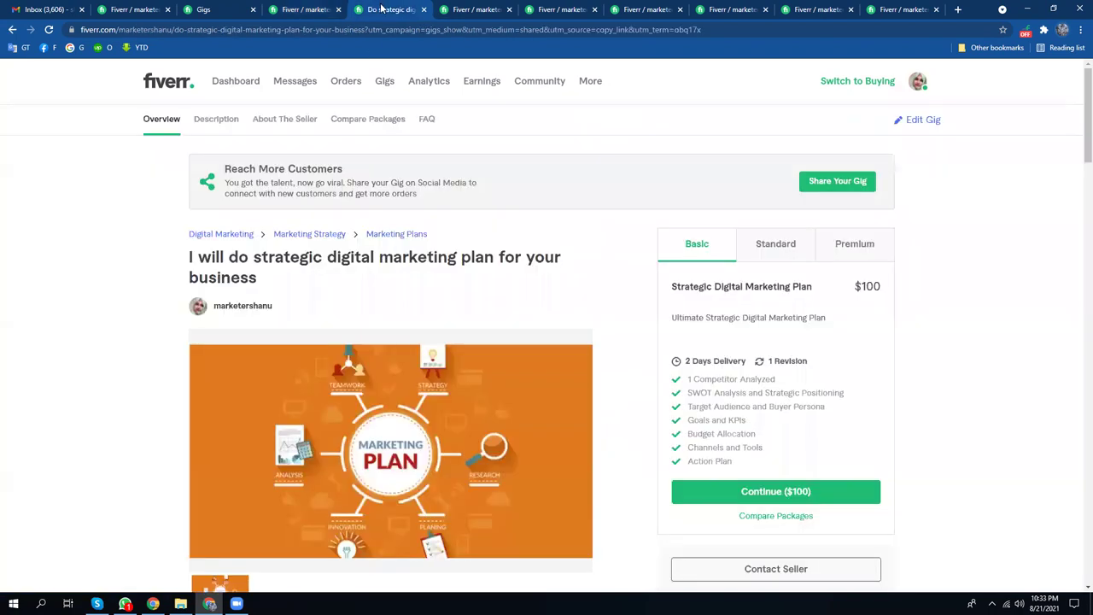
pyautogui.click(474, 8)
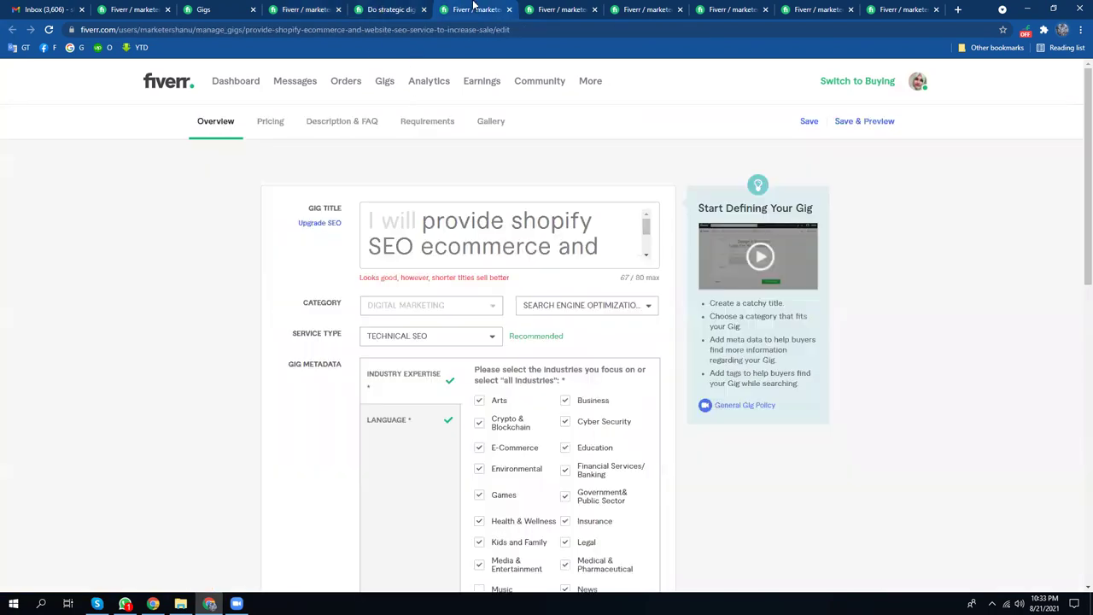
pyautogui.click(383, 7)
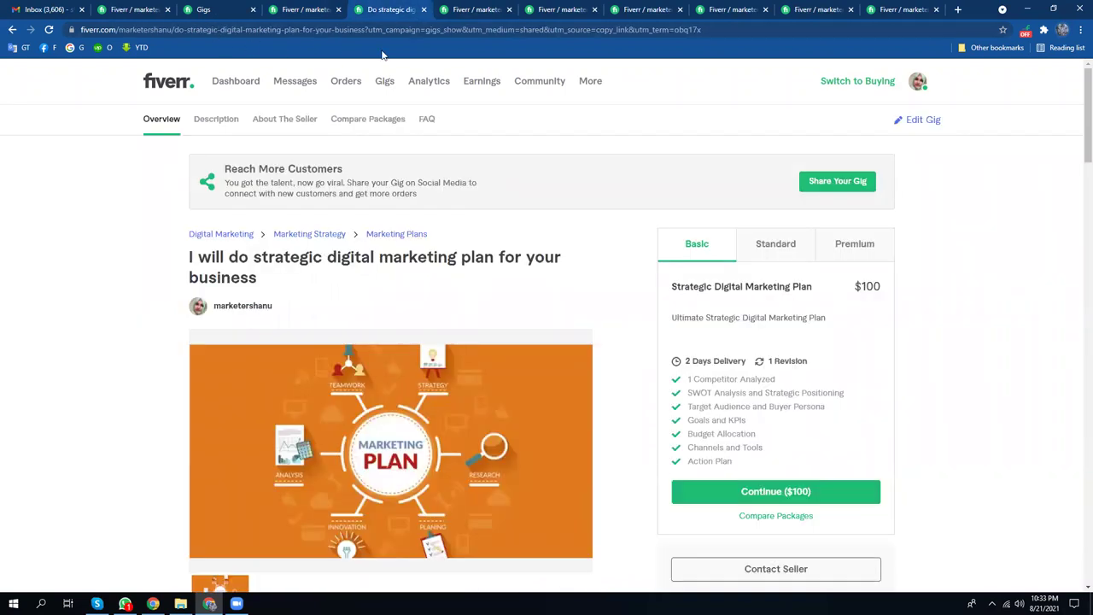
pyautogui.click(474, 8)
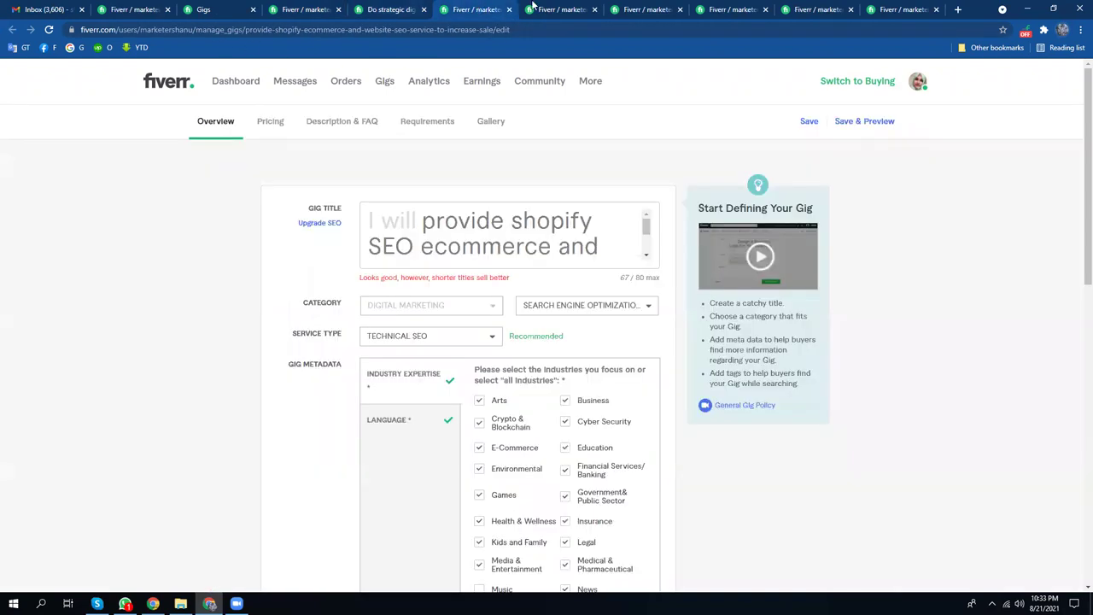
pyautogui.click(568, 7)
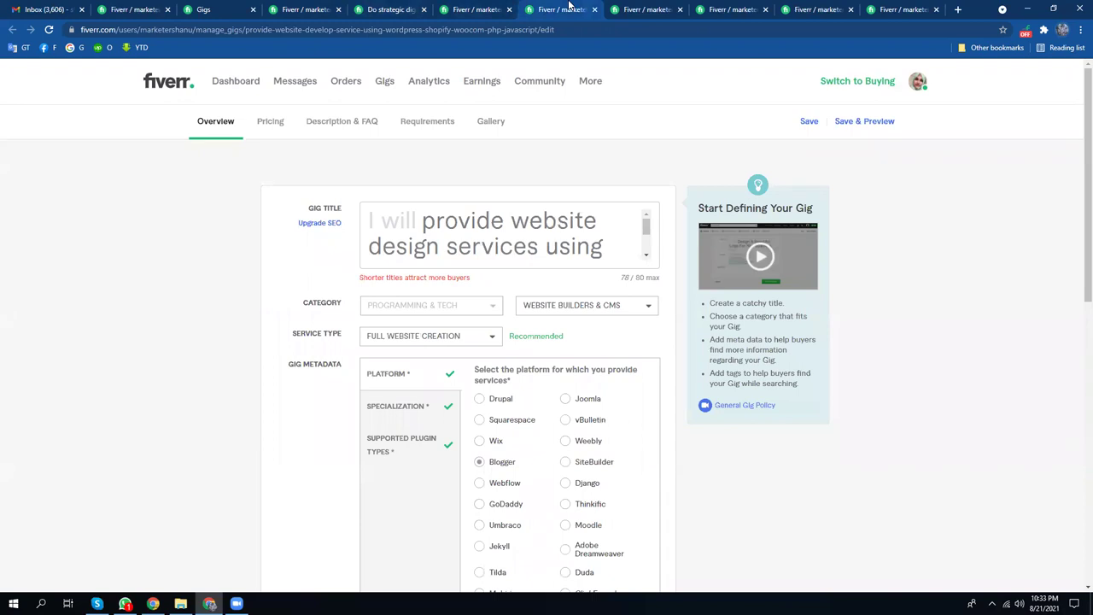
pyautogui.click(510, 11)
pyautogui.click(510, 11)
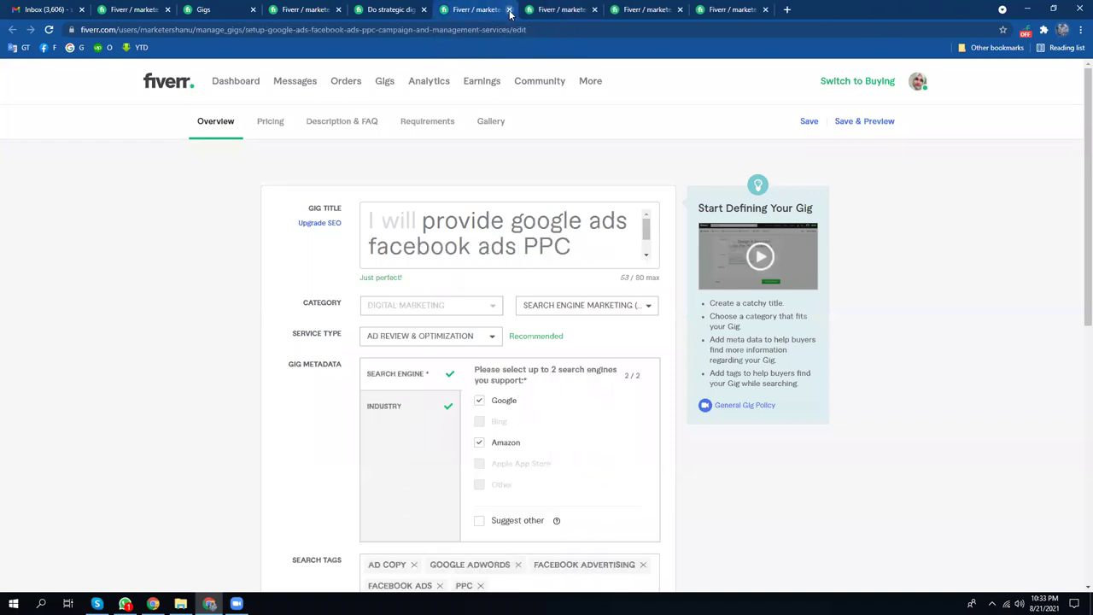
pyautogui.click(509, 10)
pyautogui.click(509, 11)
pyautogui.click(510, 10)
pyautogui.click(510, 11)
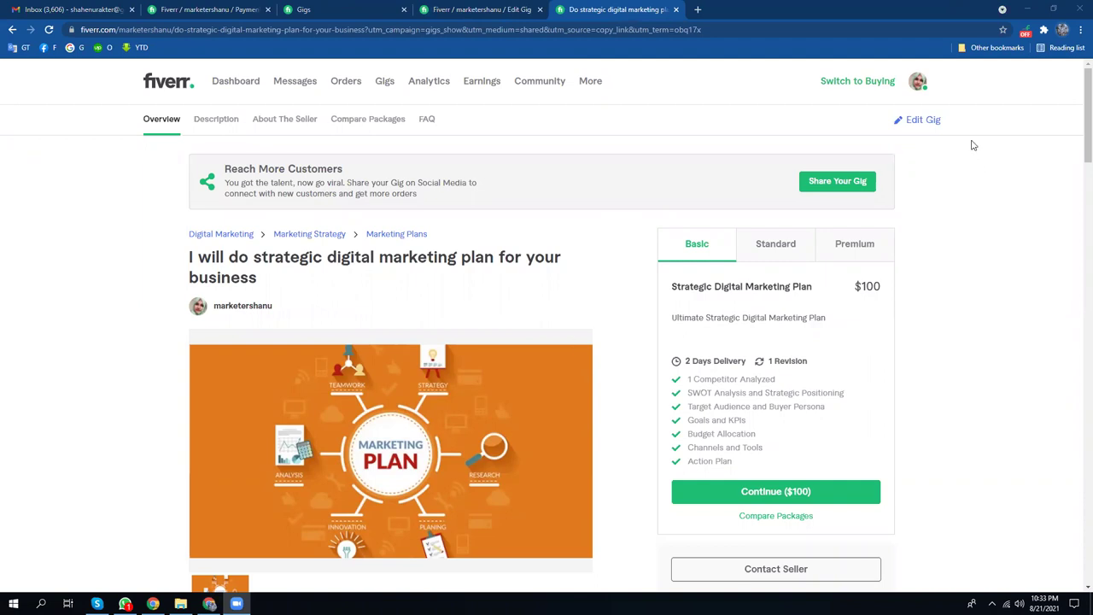
# - Search Google for "digital marketing course in bangladesh" in a new browser tab and look through the ads, map listings and organic results
pyautogui.click(696, 9)
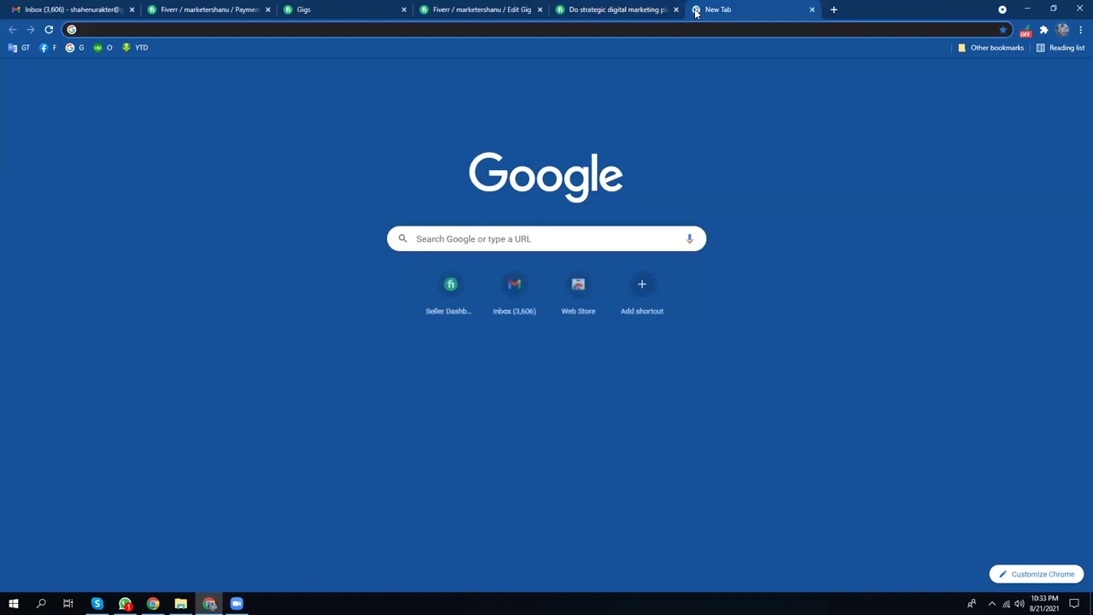
pyautogui.write('digit')
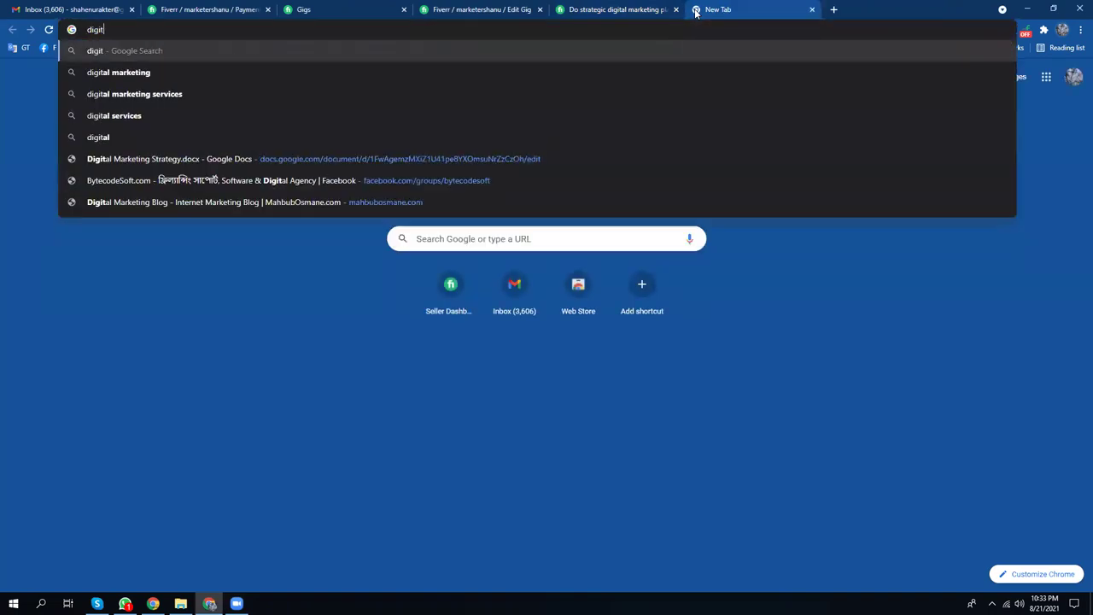
pyautogui.write('al ma')
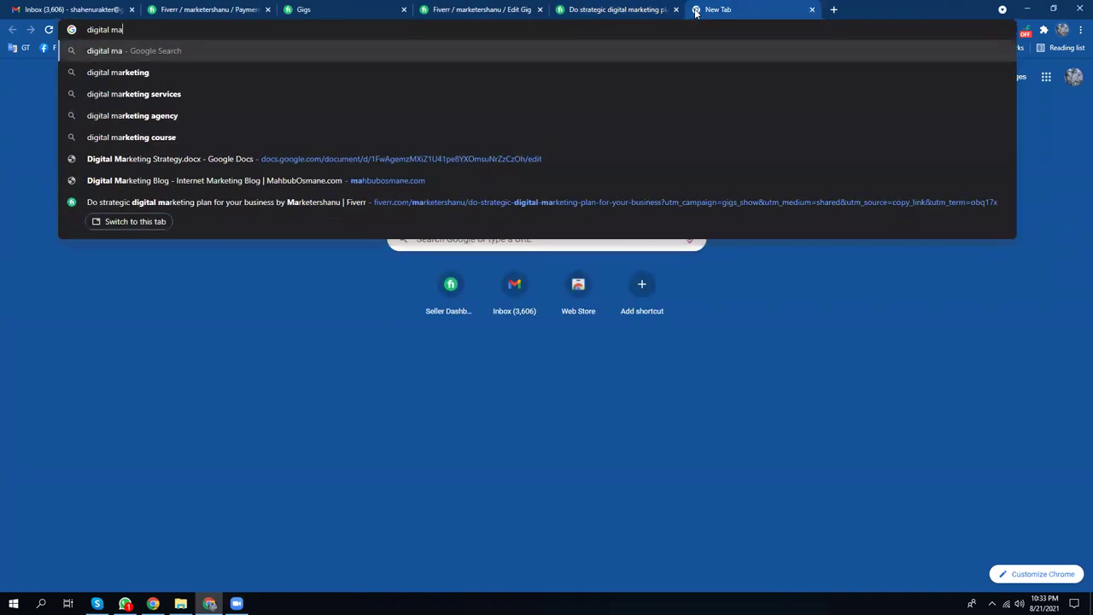
pyautogui.write('rketing ')
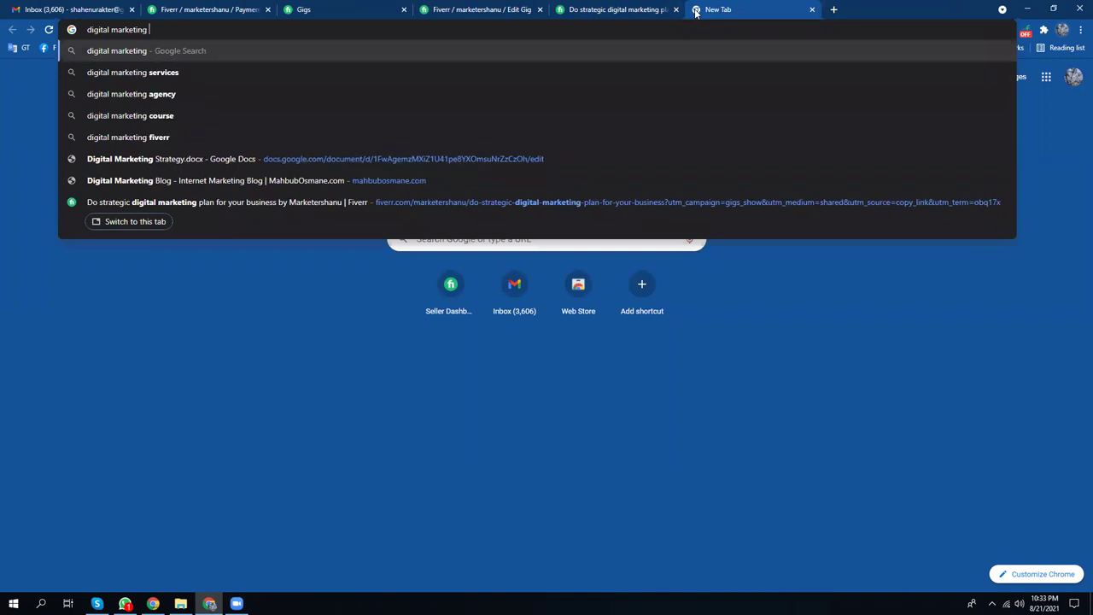
pyautogui.write('co')
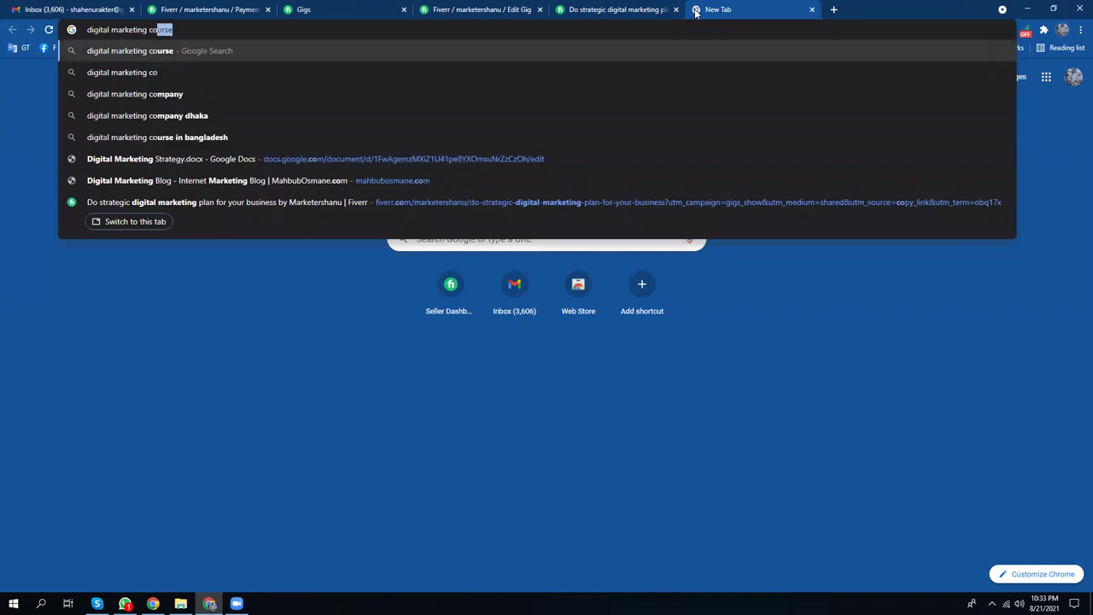
pyautogui.write('urse')
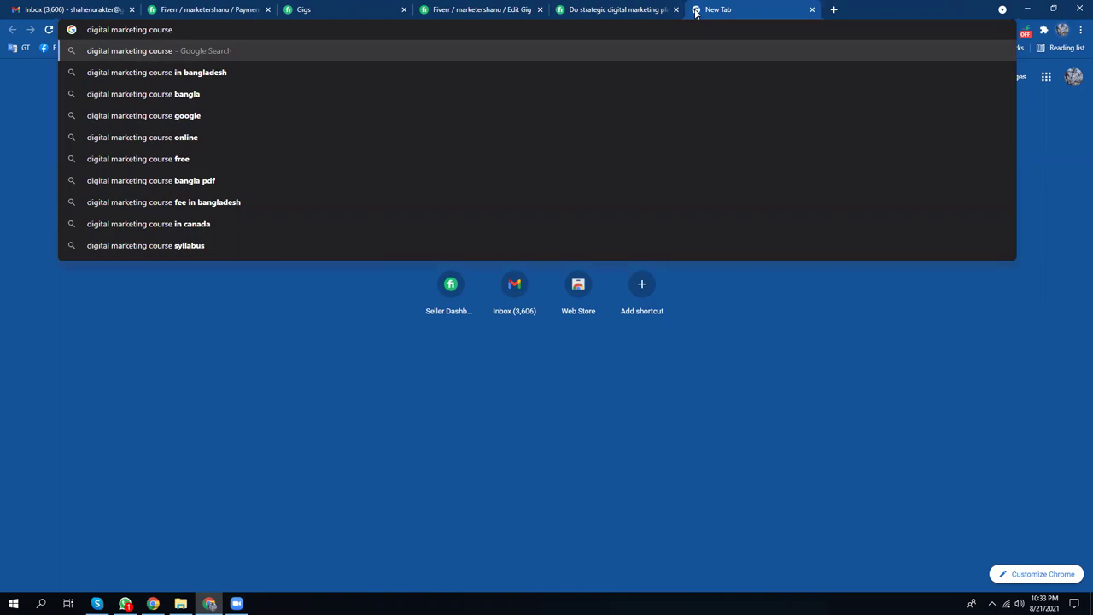
pyautogui.write(' in ban')
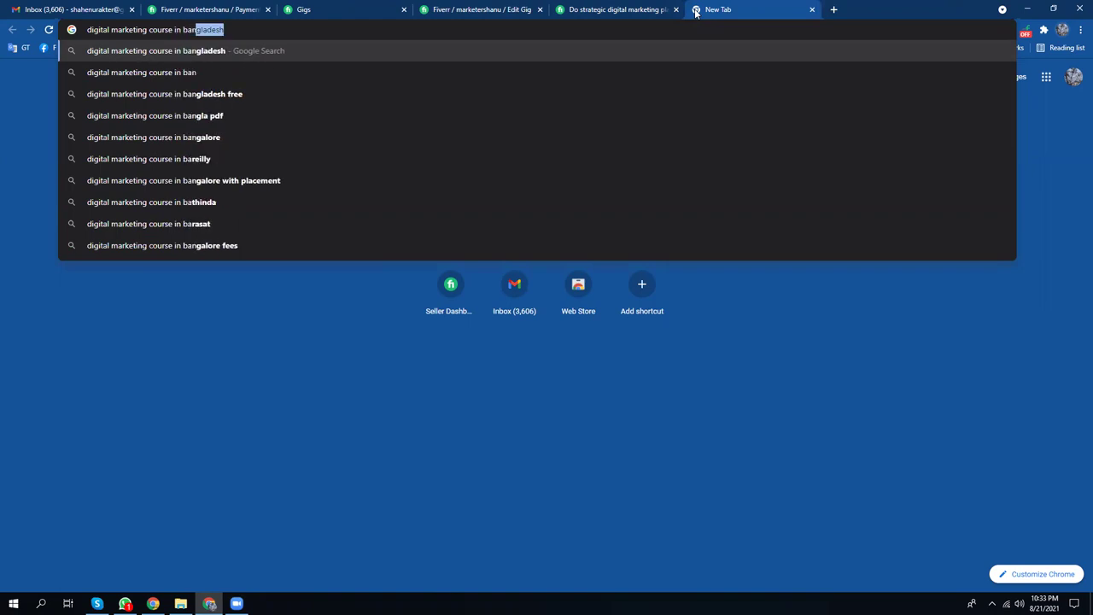
pyautogui.write('gladesh')
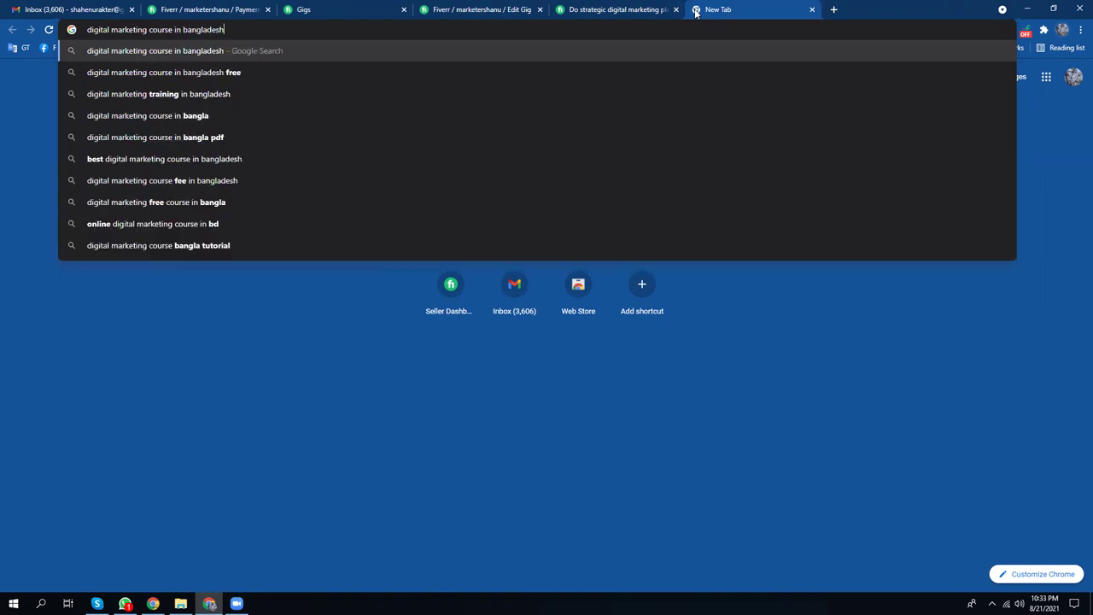
pyautogui.press('Return')
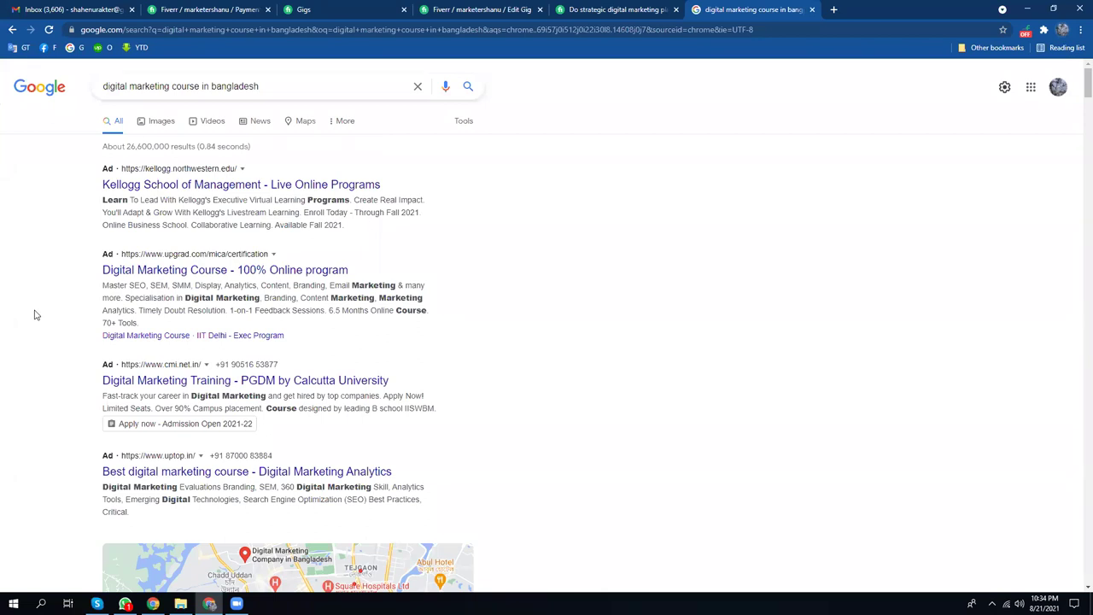
pyautogui.scroll(-5, 35, 315)
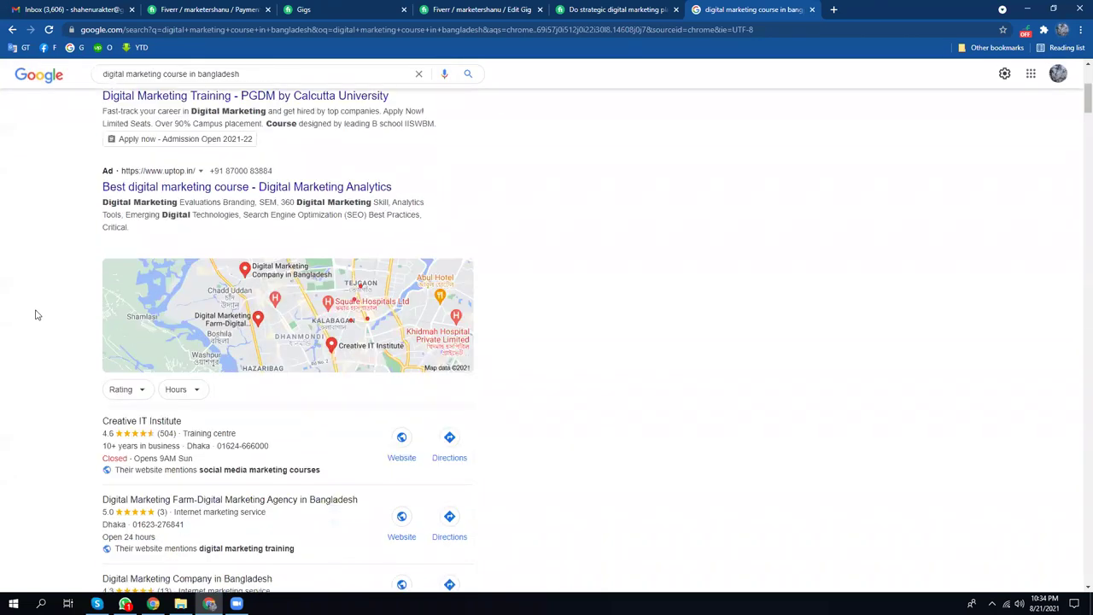
pyautogui.scroll(-2, 36, 314)
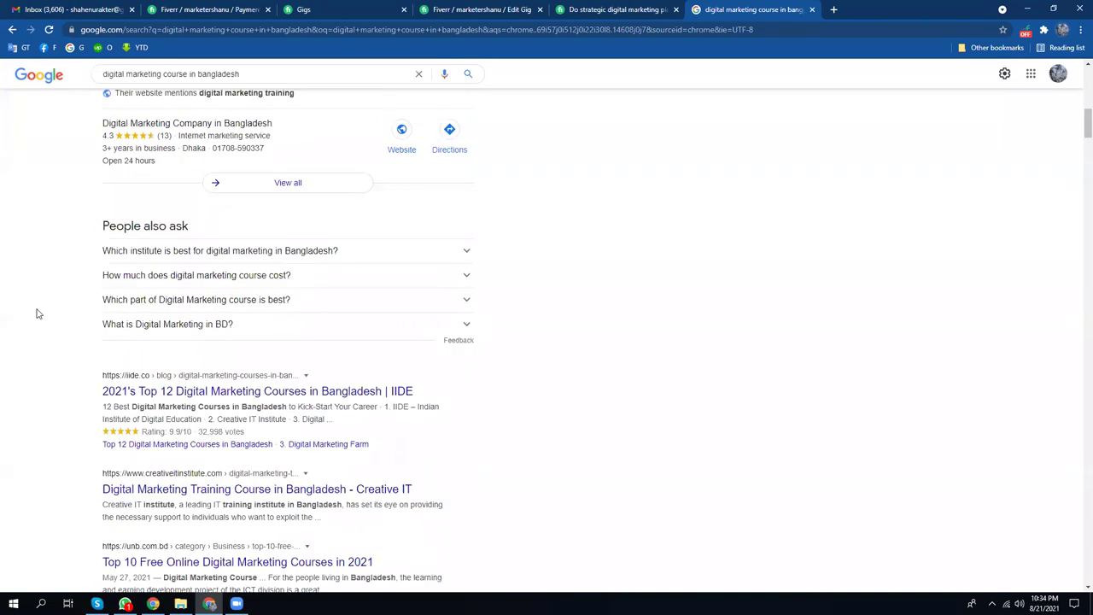
pyautogui.scroll(-2, 37, 314)
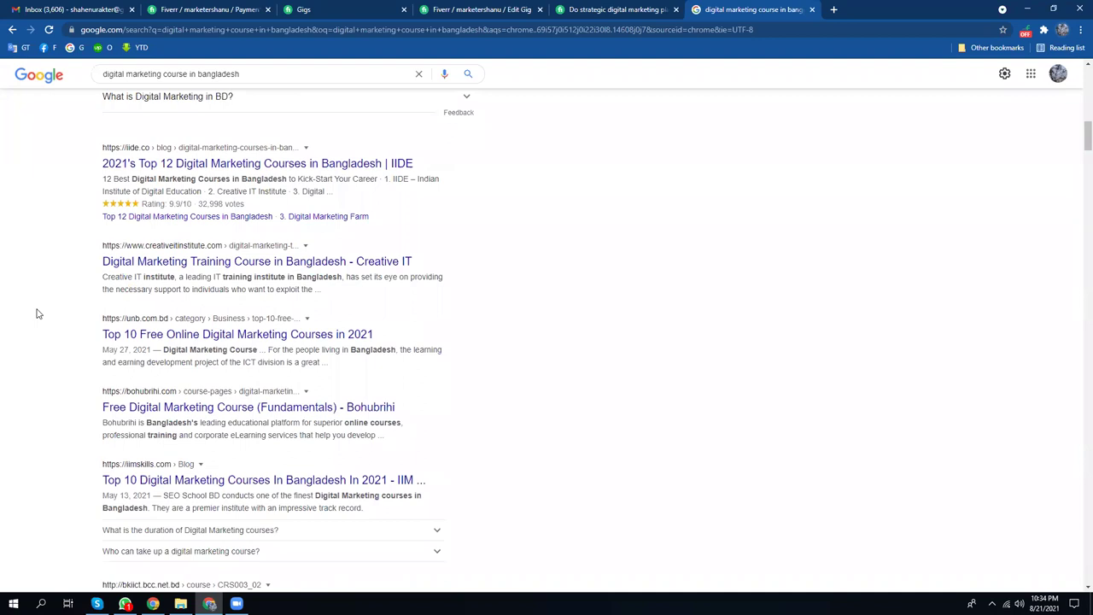
# - Examine the remaining organic results for digital marketing courses in Bangladesh, from the course blogs to the training institute listings
pyautogui.scroll(-1, 37, 314)
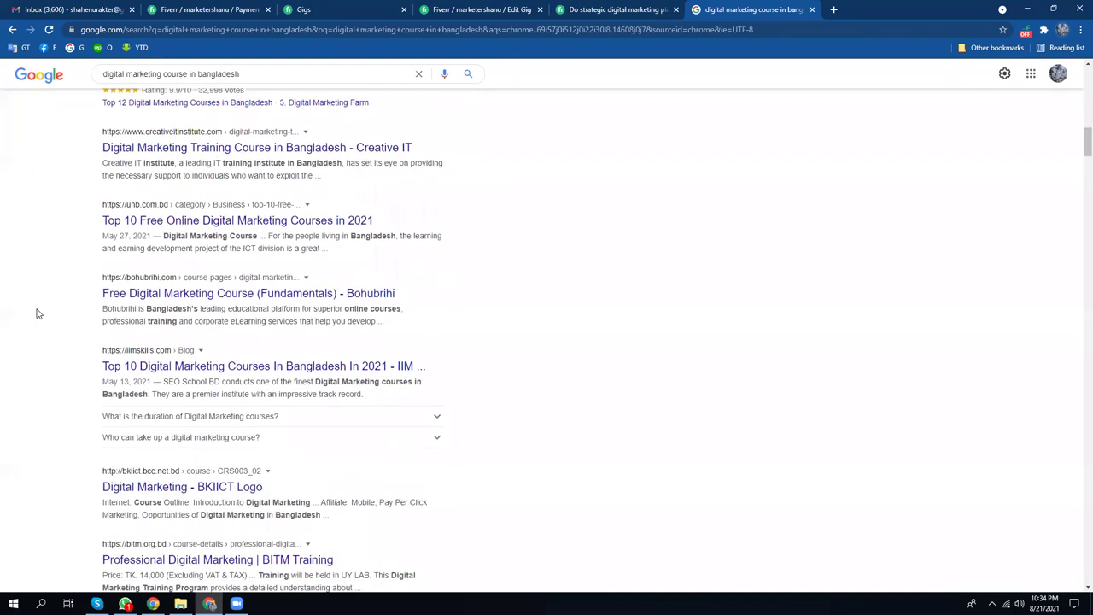
pyautogui.scroll(-1, 37, 315)
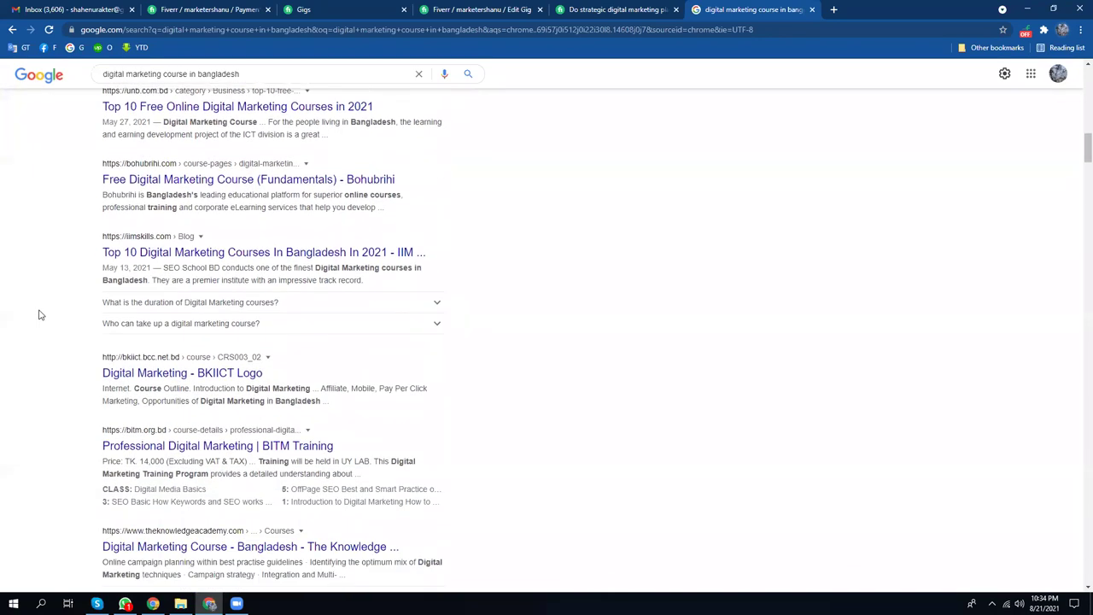
pyautogui.scroll(-1, 38, 315)
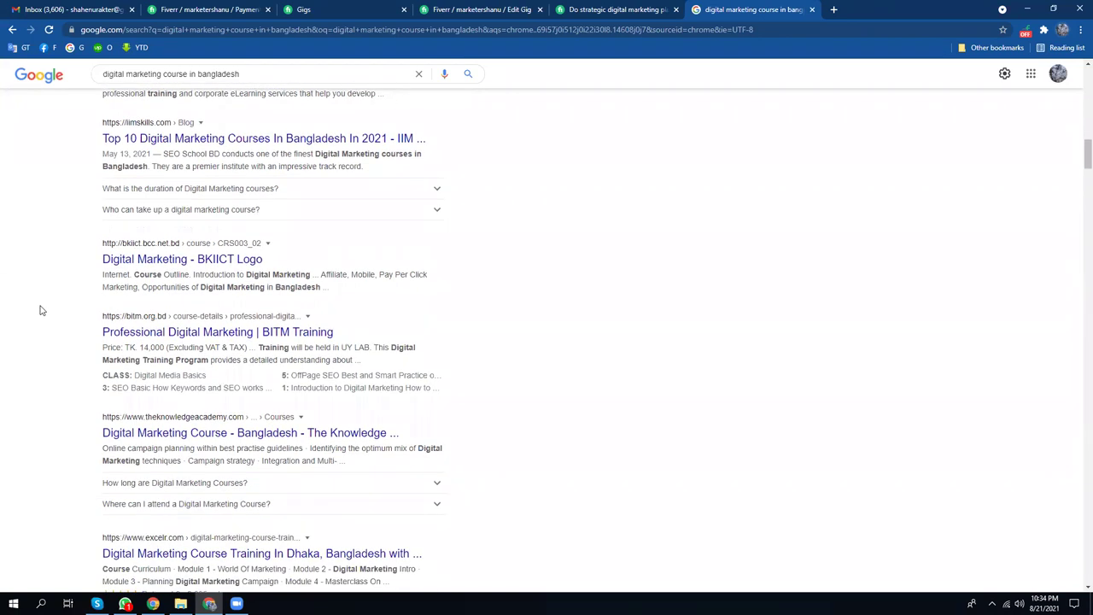
pyautogui.scroll(-1, 40, 310)
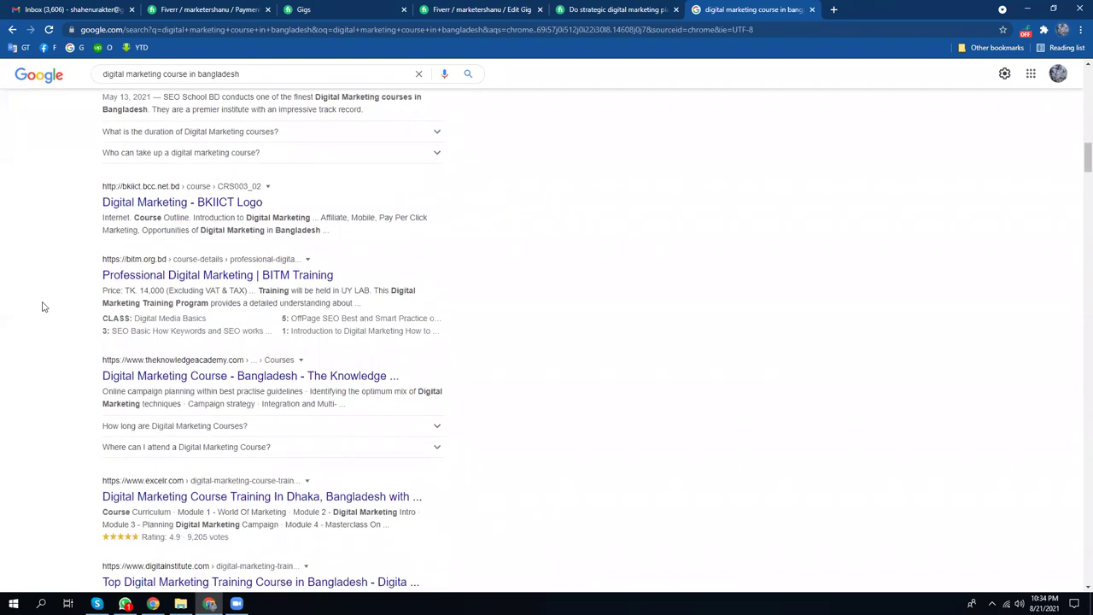
pyautogui.scroll(-1, 45, 307)
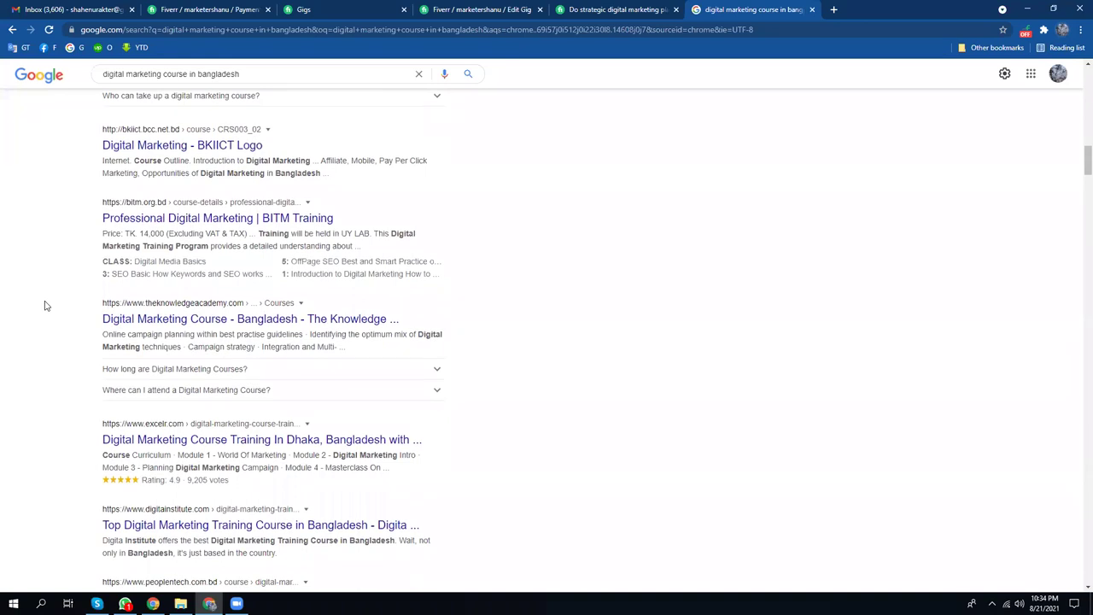
pyautogui.scroll(-1, 45, 306)
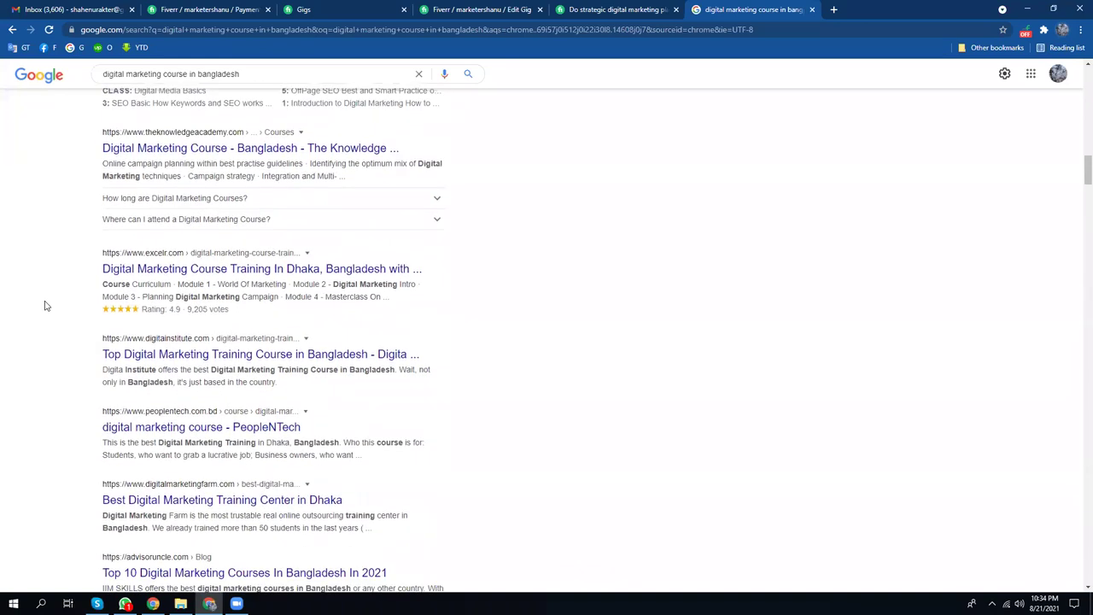
pyautogui.scroll(-1, 46, 306)
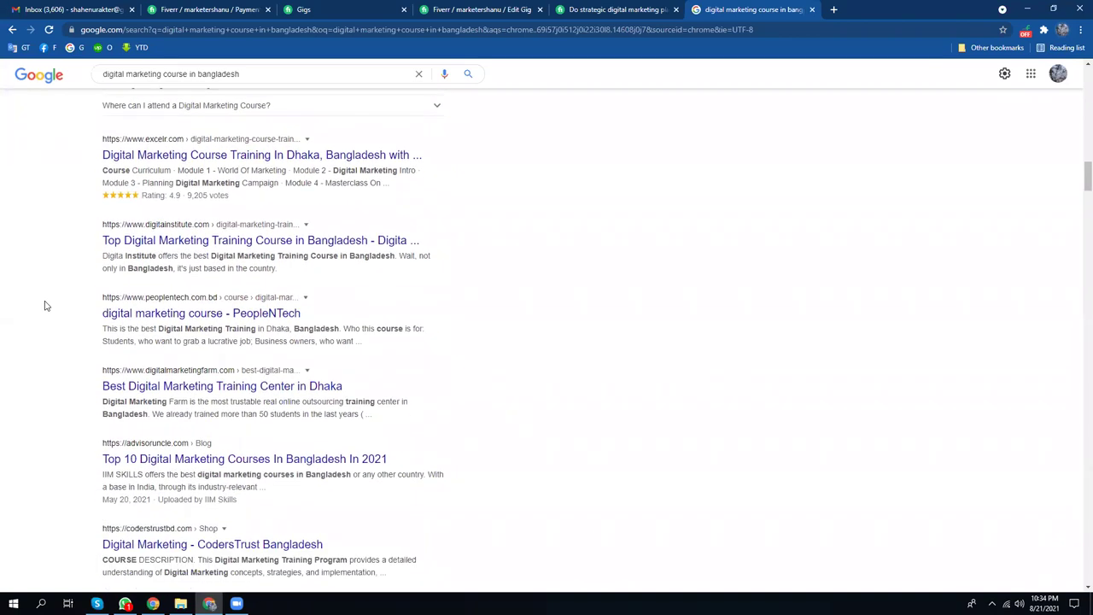
pyautogui.scroll(-2, 47, 306)
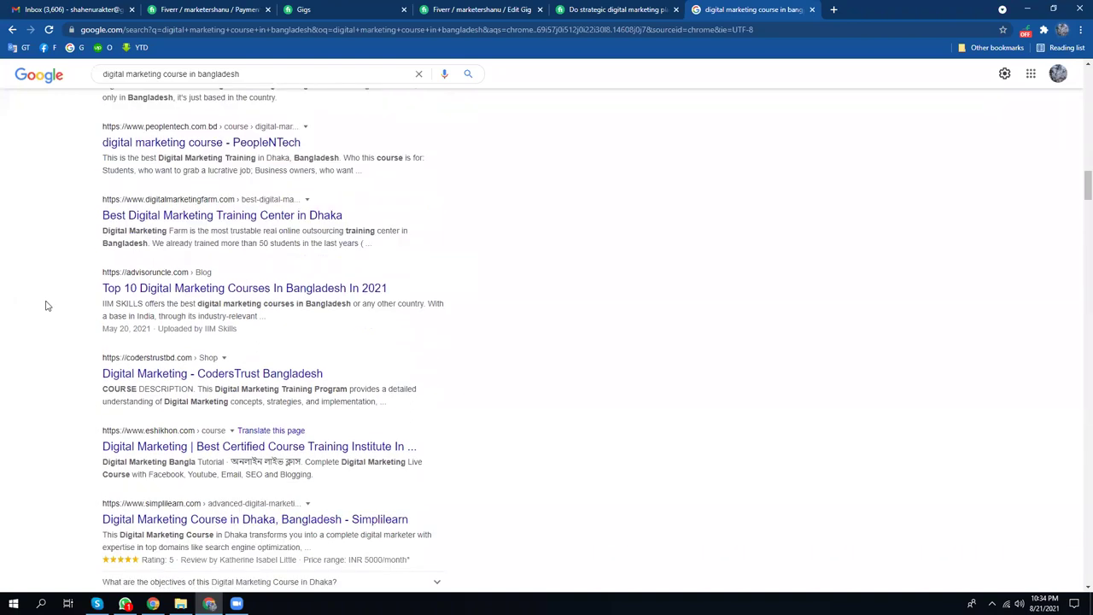
pyautogui.scroll(-2, 47, 306)
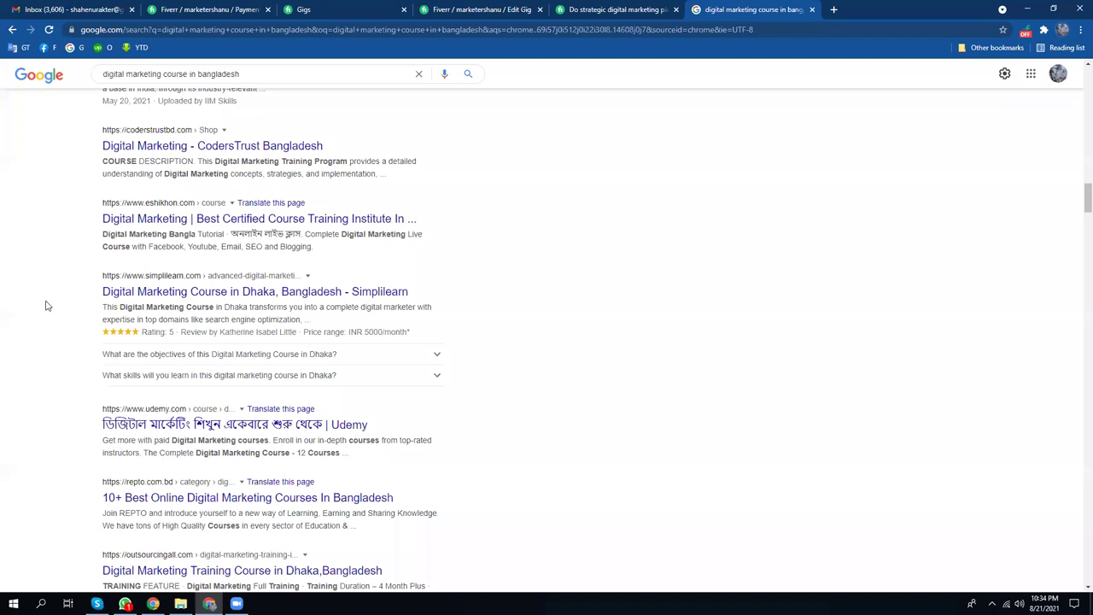
pyautogui.scroll(-2, 47, 306)
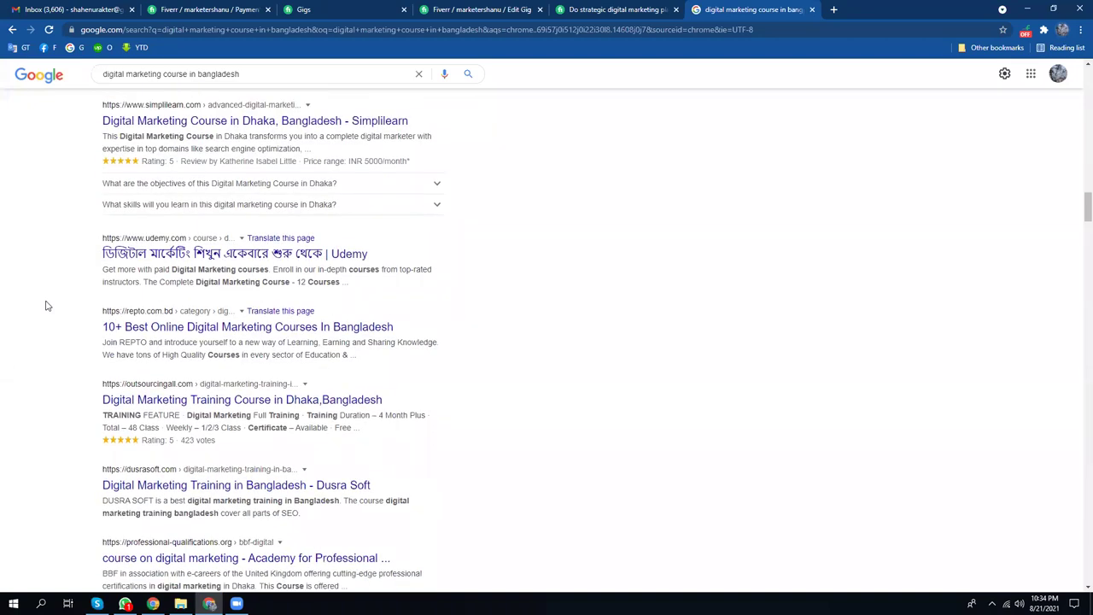
pyautogui.scroll(-1, 47, 306)
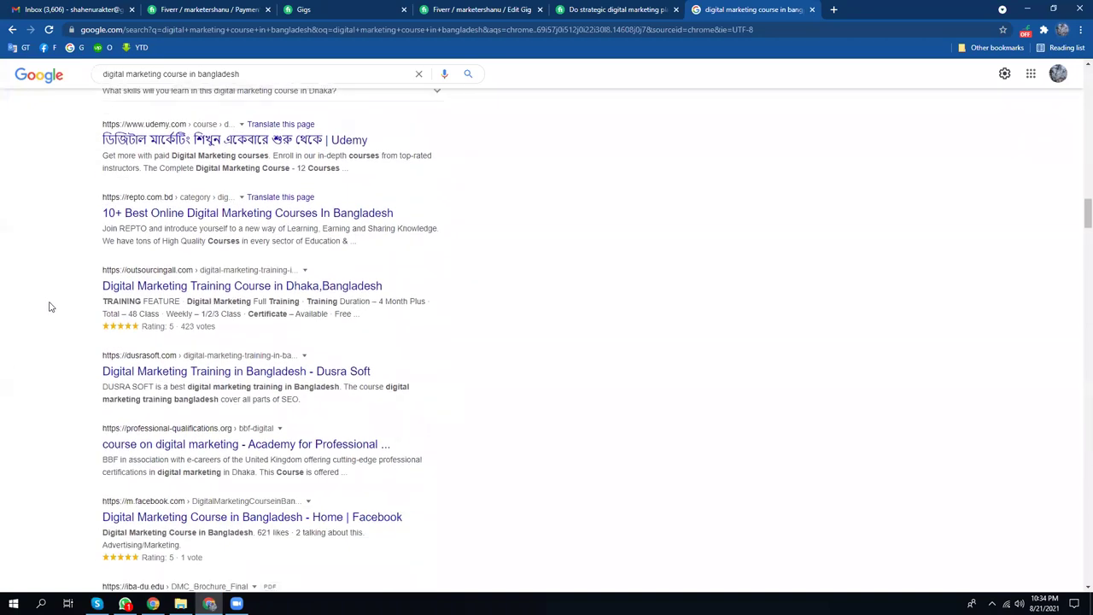
# - Search Google for "digital marketing course in bangladesh bytecode" and look through the ads and map listings
pyautogui.scroll(5, 183, 281)
pyautogui.click(294, 75)
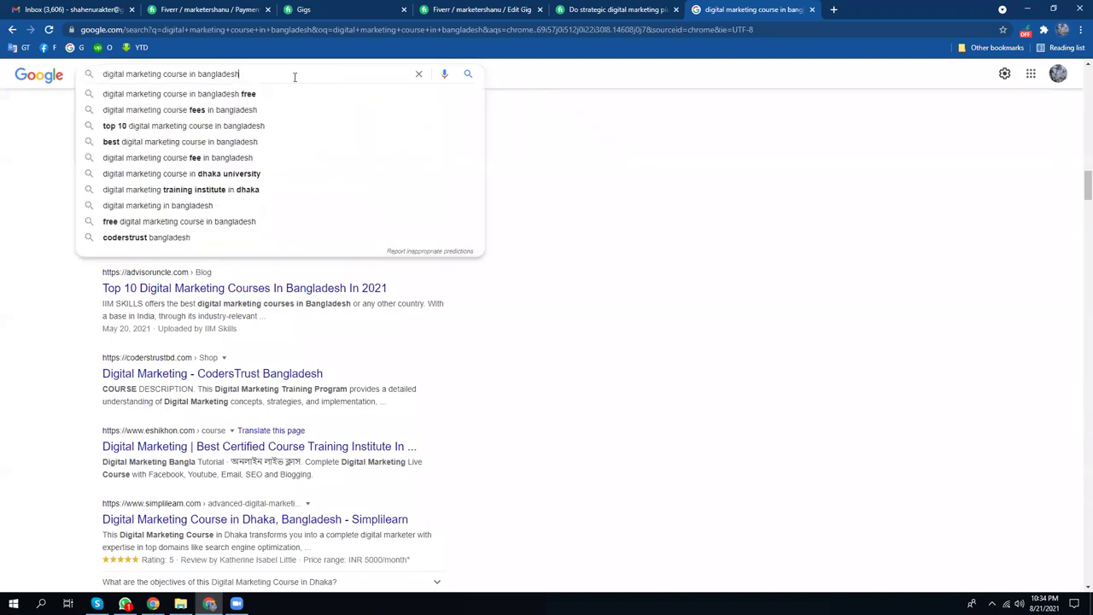
pyautogui.write('byte')
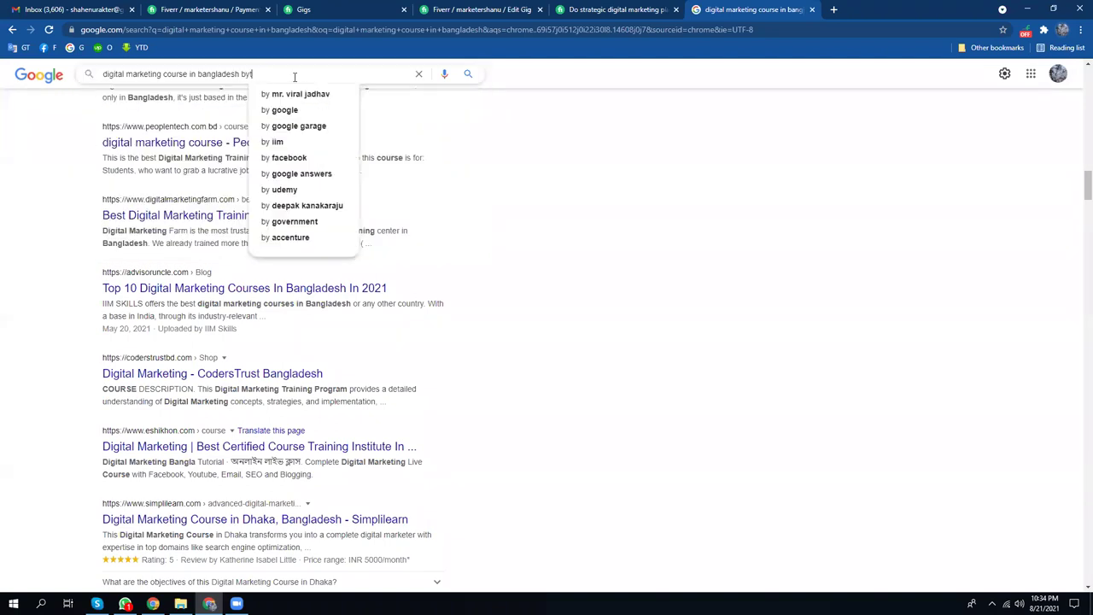
pyautogui.write('code')
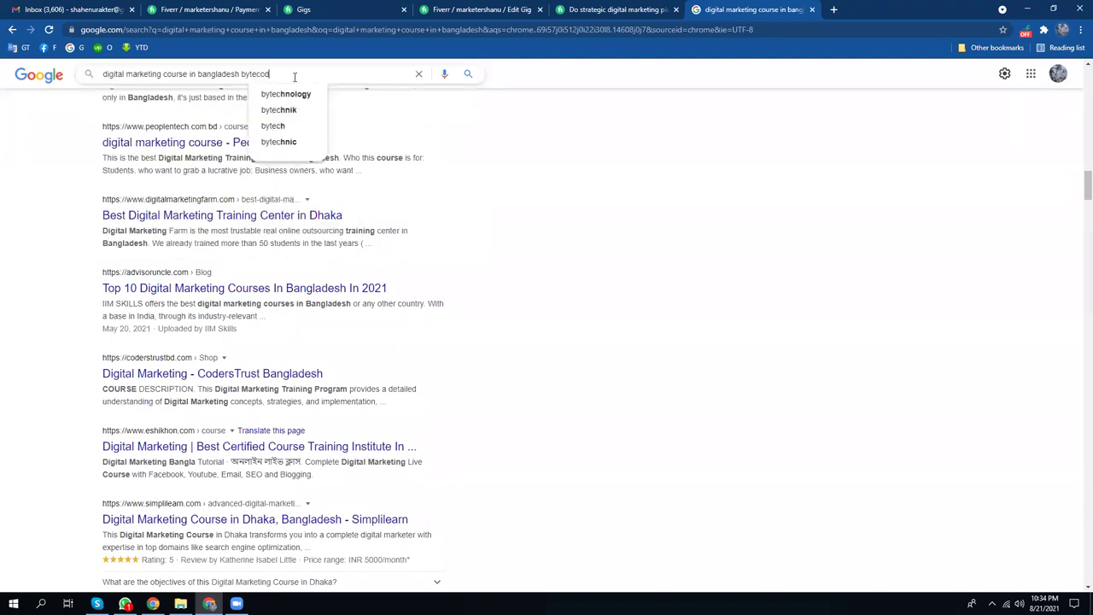
pyautogui.press('Return')
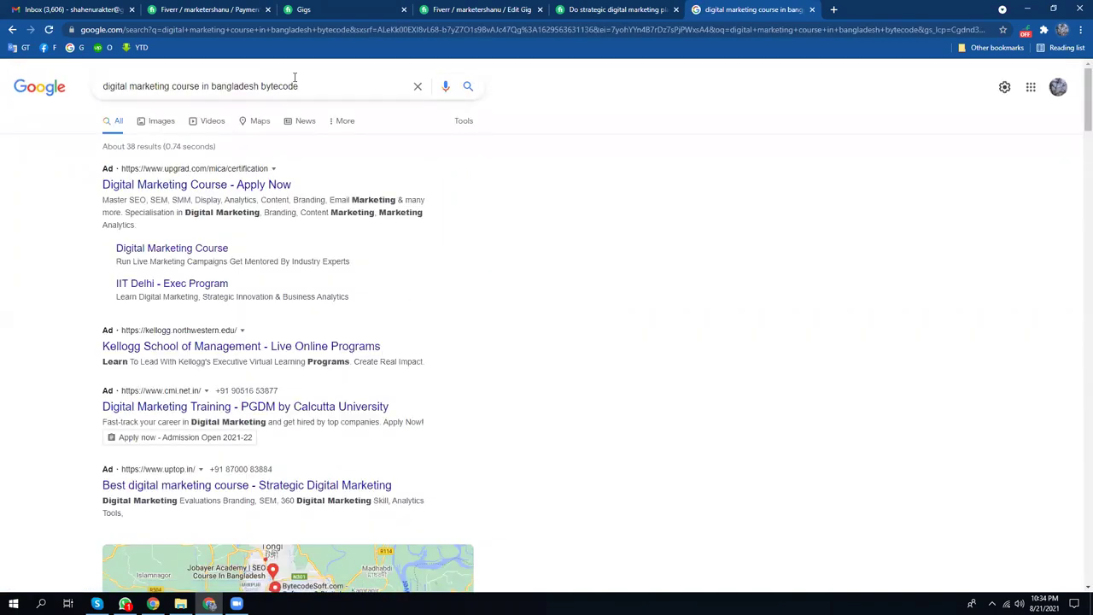
pyautogui.scroll(-4, 195, 365)
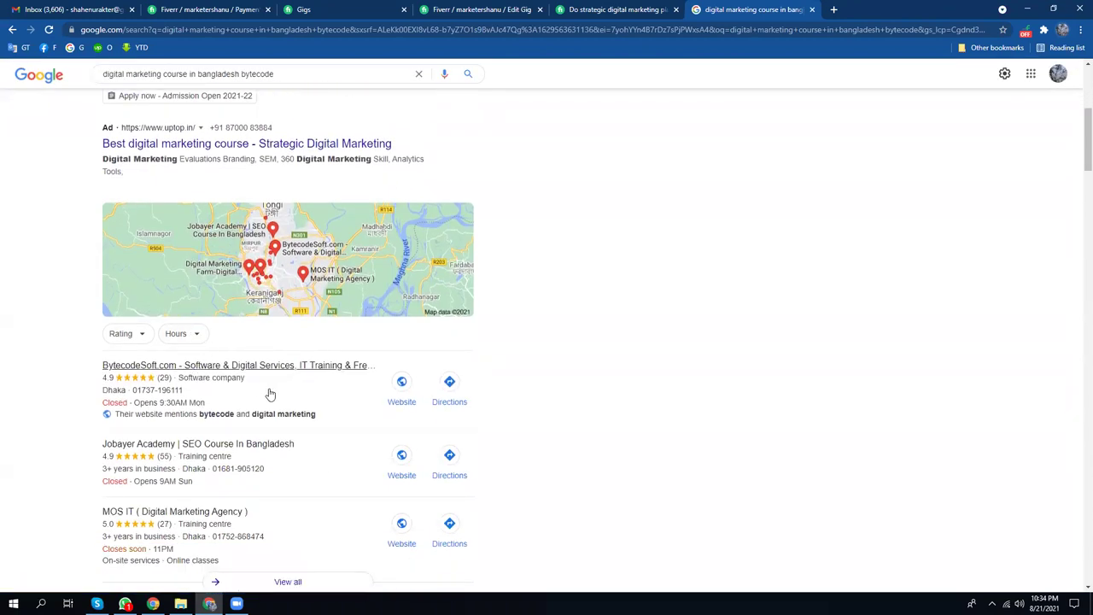
# - Close the Google search tab and open the Gigs list in a new browser tab from the gig's public page
pyautogui.click(811, 9)
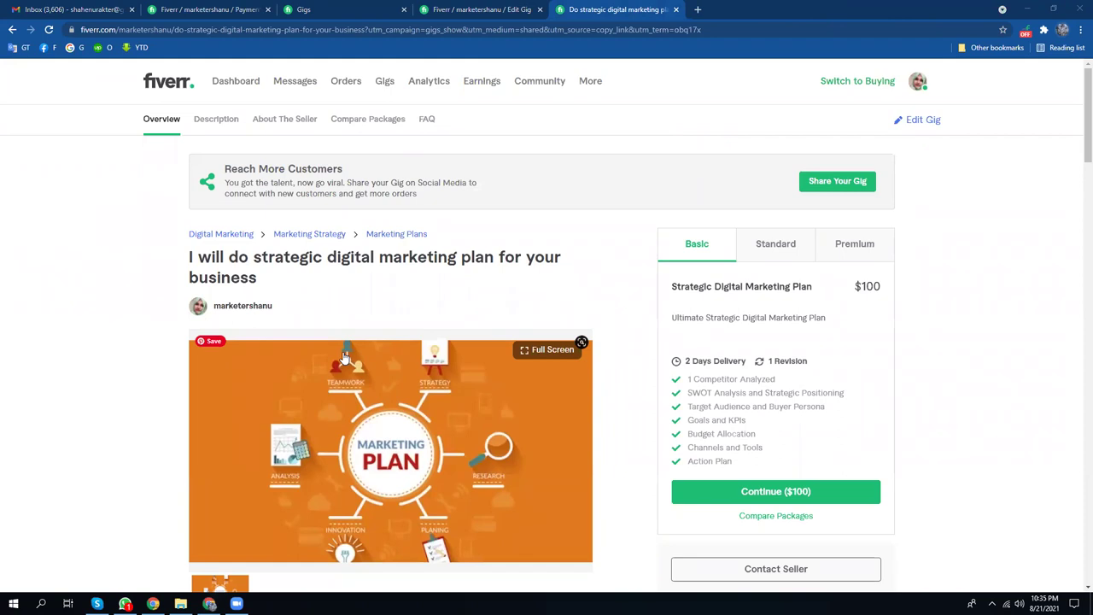
pyautogui.rightClick(382, 77)
pyautogui.click(402, 87)
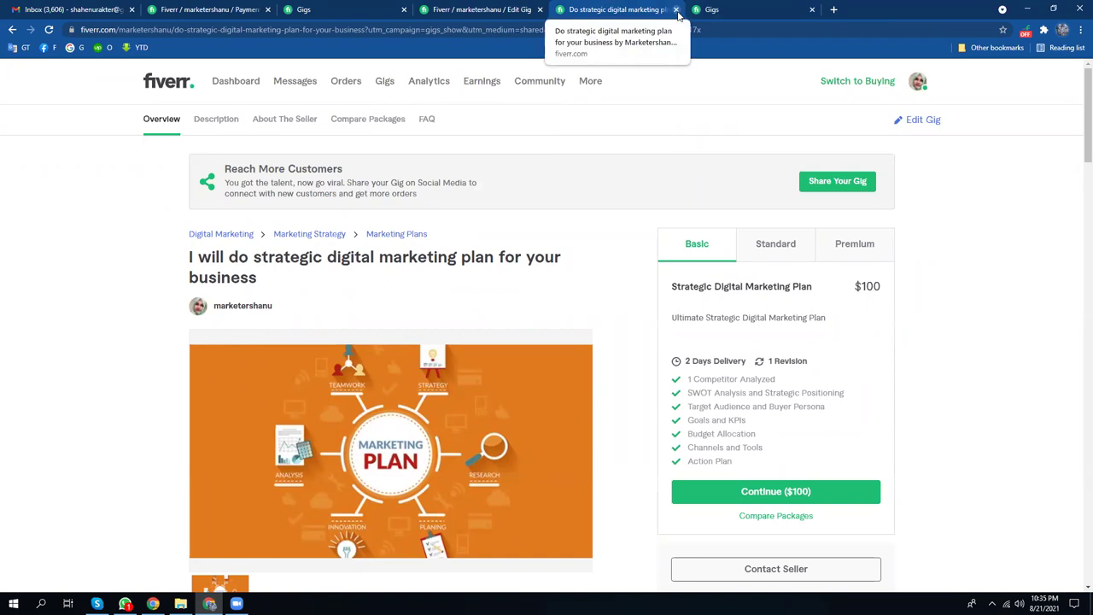
pyautogui.click(718, 9)
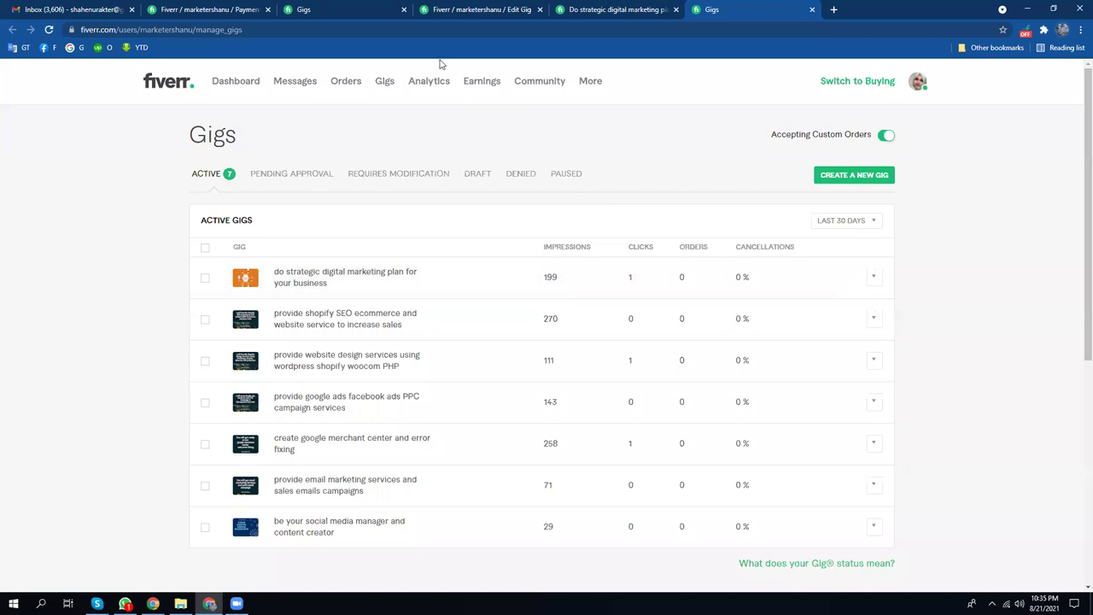
# - Return to the strategic digital marketing plan gig's edit page, check the end of its description and the FAQ, and save the section
pyautogui.click(336, 9)
pyautogui.click(452, 15)
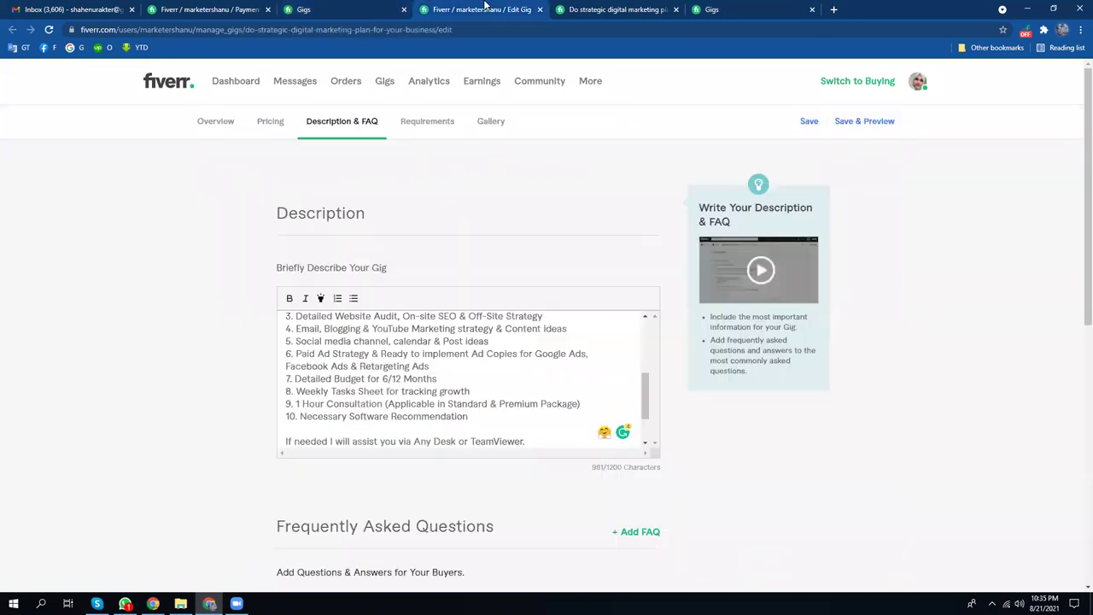
pyautogui.scroll(-2, 434, 396)
pyautogui.scroll(-3, 323, 456)
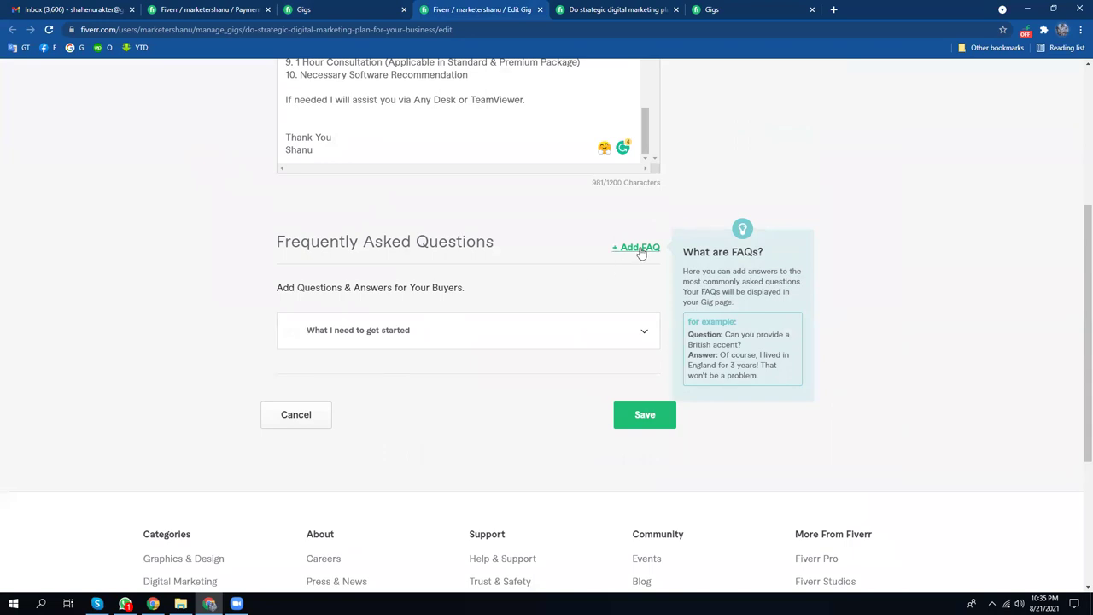
pyautogui.scroll(3, 448, 444)
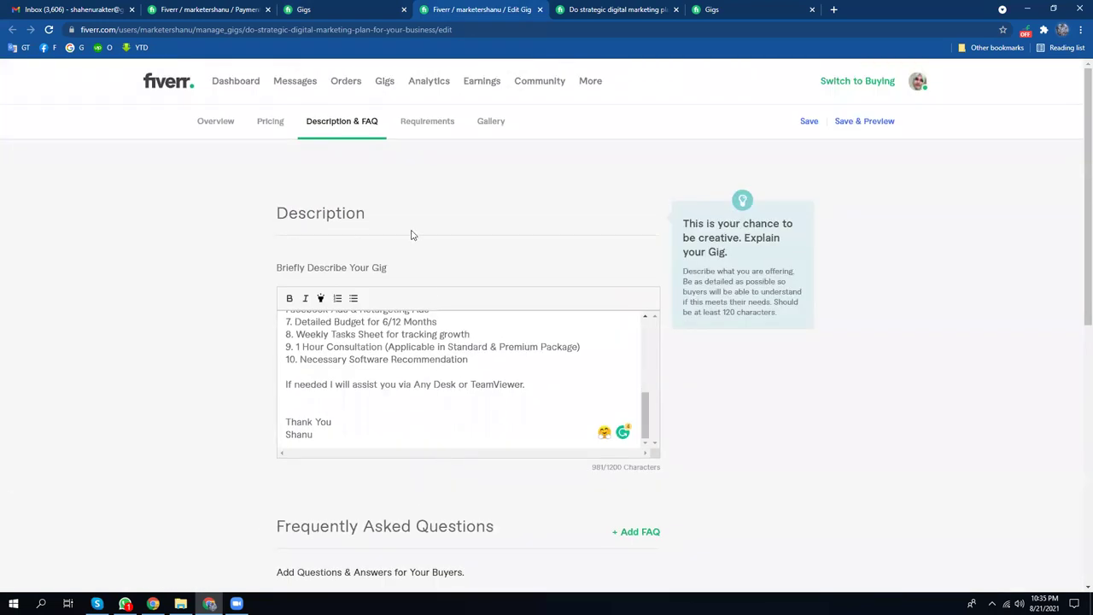
pyautogui.scroll(-3, 613, 479)
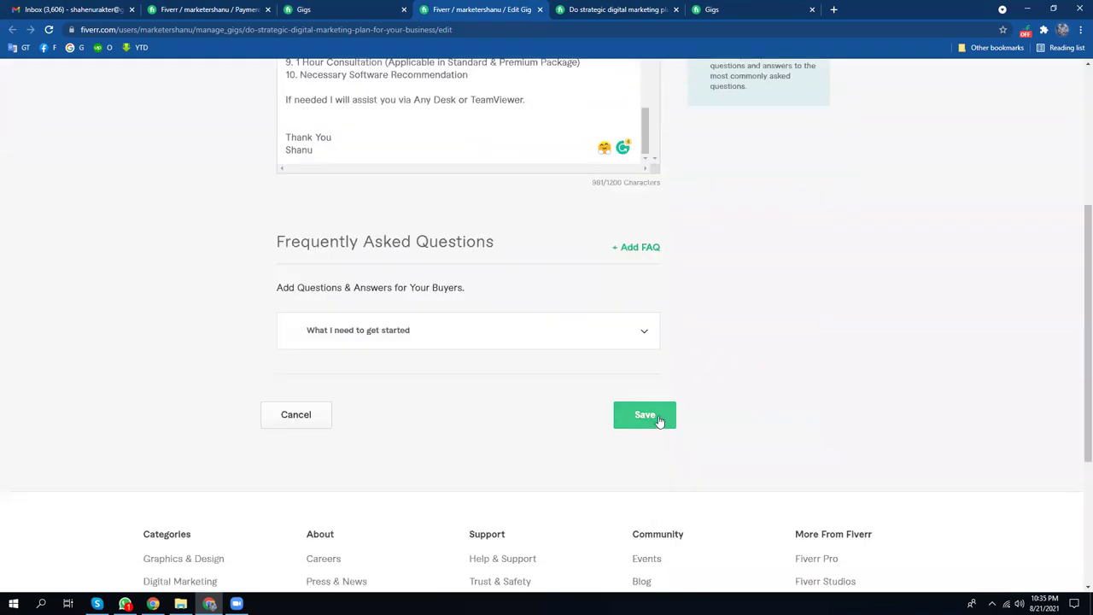
pyautogui.click(659, 421)
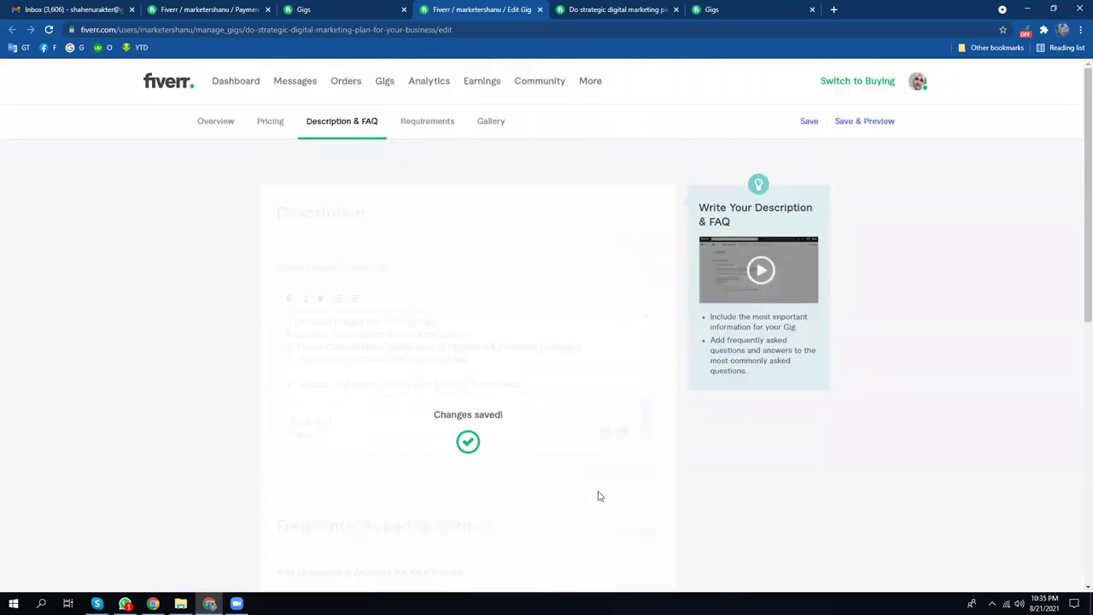
# - Open the gig's requirements section and open the "What do I need to get started?" question for editing
pyautogui.click(436, 123)
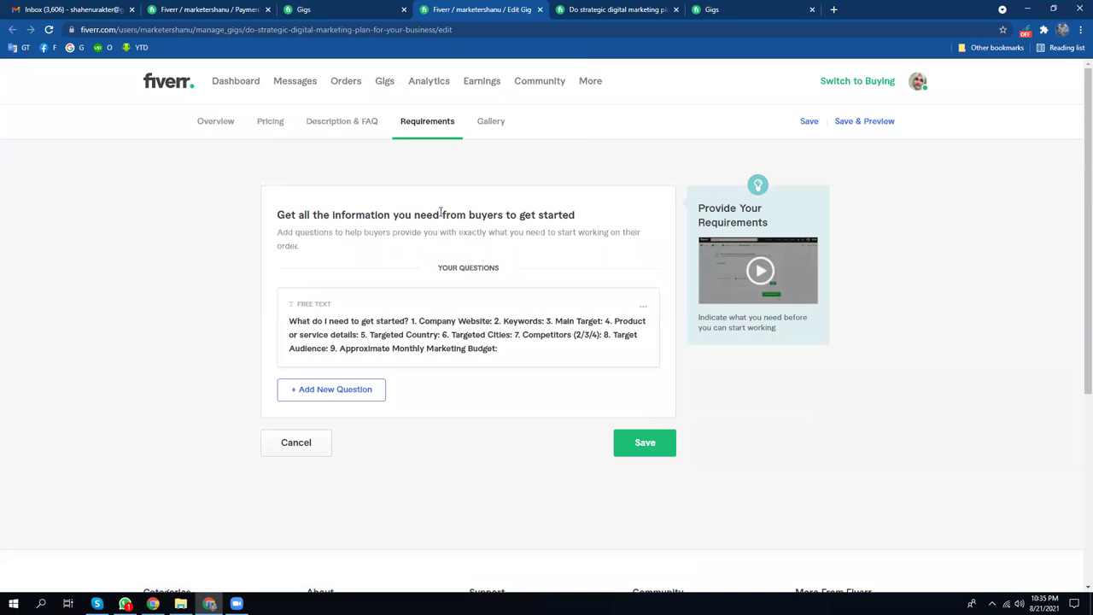
pyautogui.click(641, 313)
pyautogui.click(626, 326)
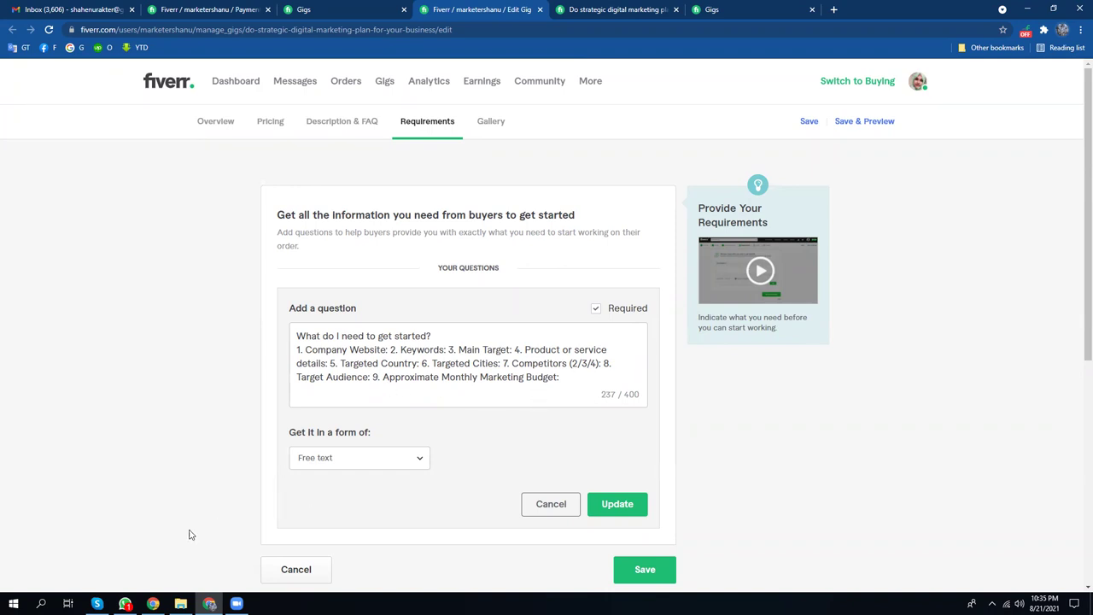
# - Switch to the Upwork browser window and open the submitted requirements of the strategic digital marketing plan order from its message conversation
pyautogui.moveTo(153, 604)
pyautogui.click(153, 546)
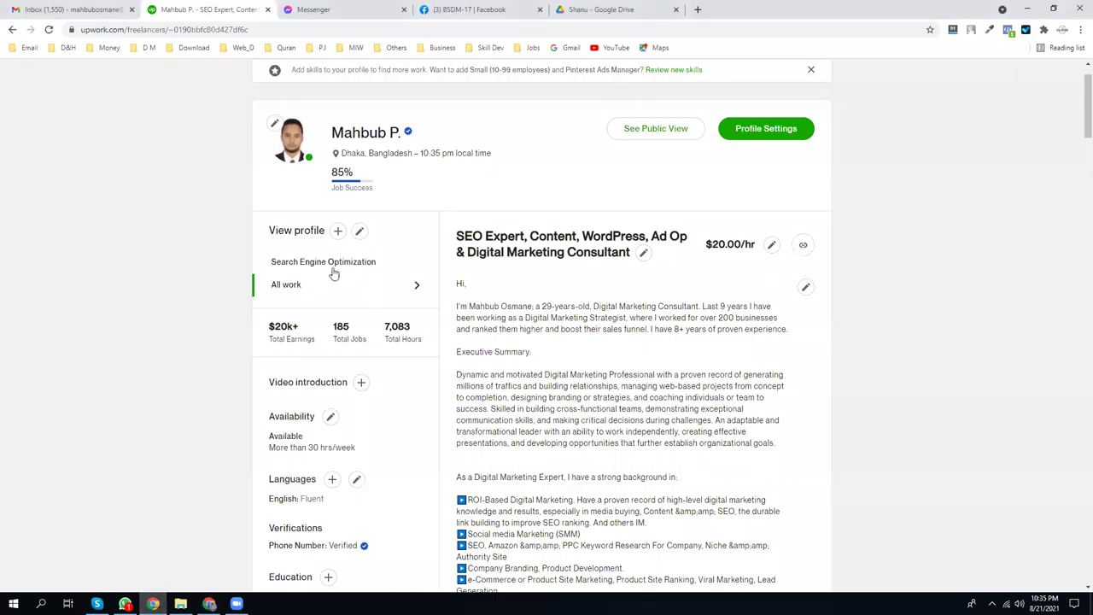
pyautogui.scroll(1, 333, 273)
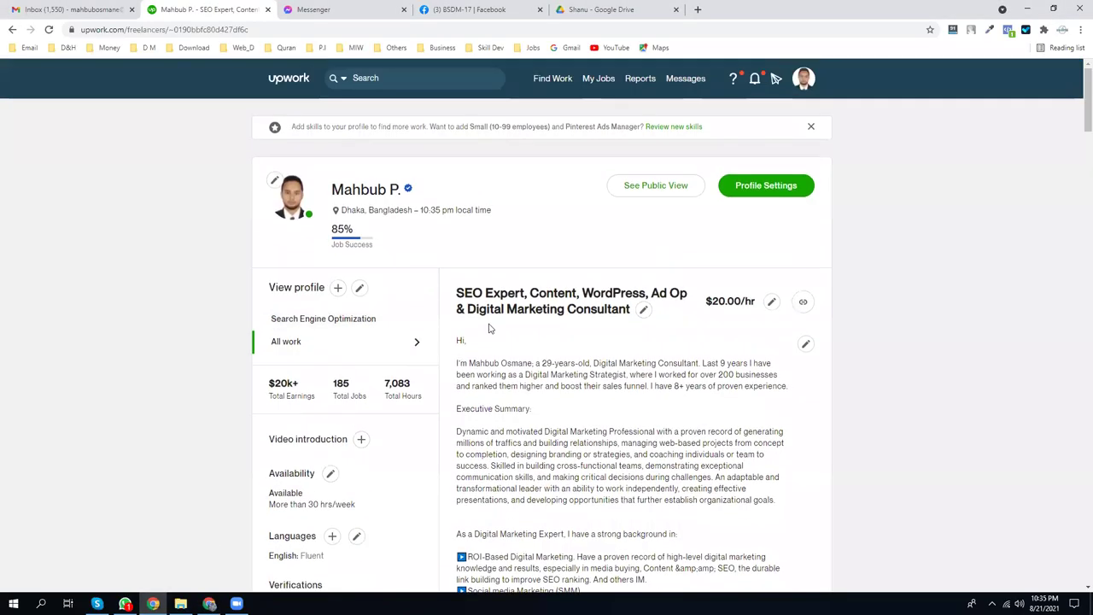
pyautogui.click(694, 79)
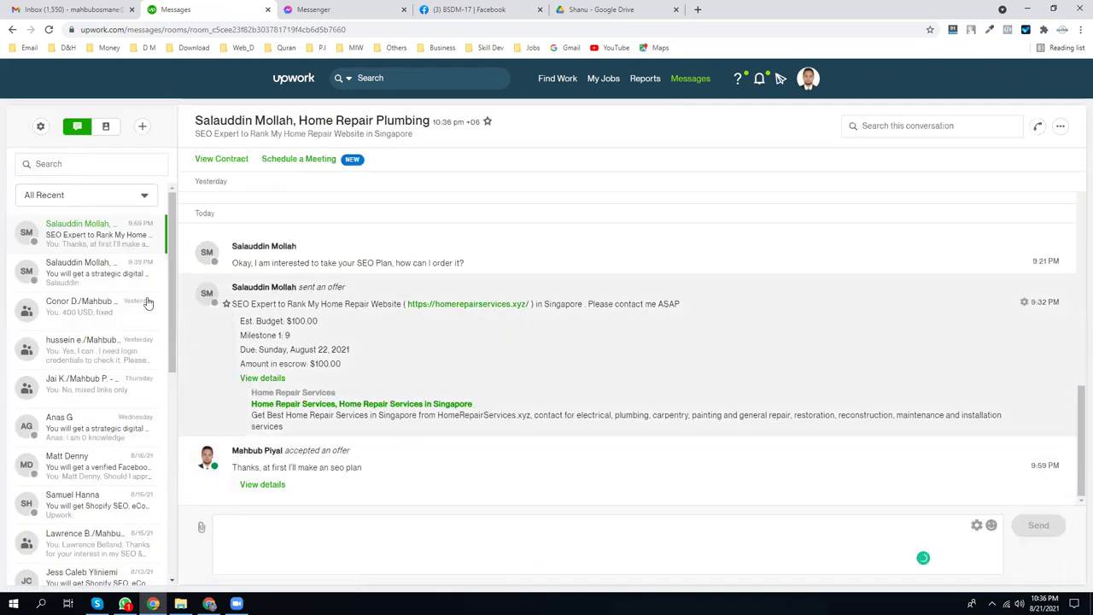
pyautogui.click(122, 280)
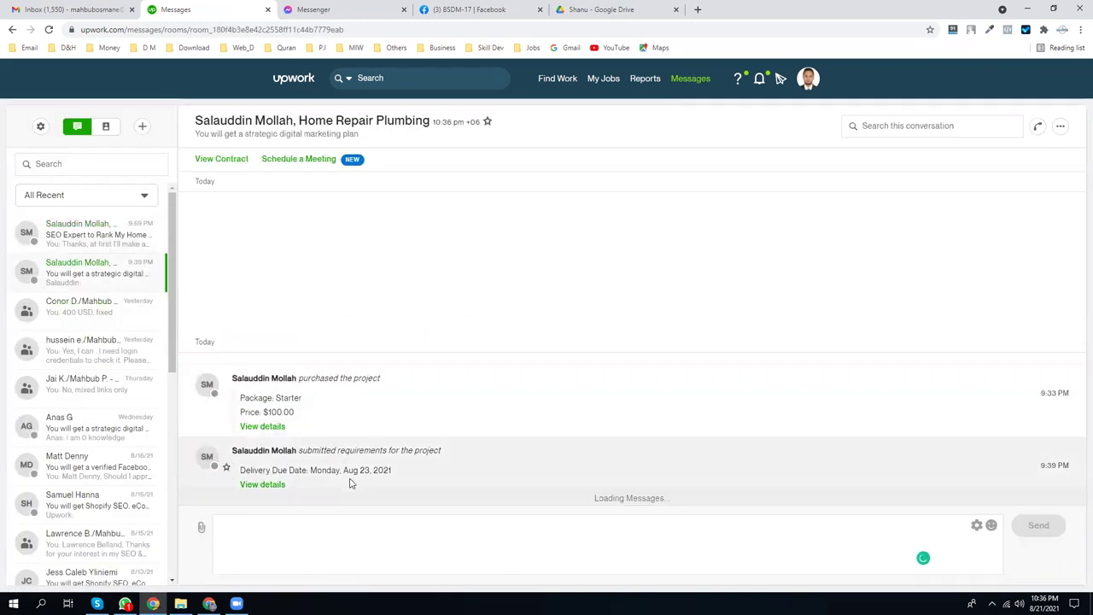
pyautogui.click(265, 484)
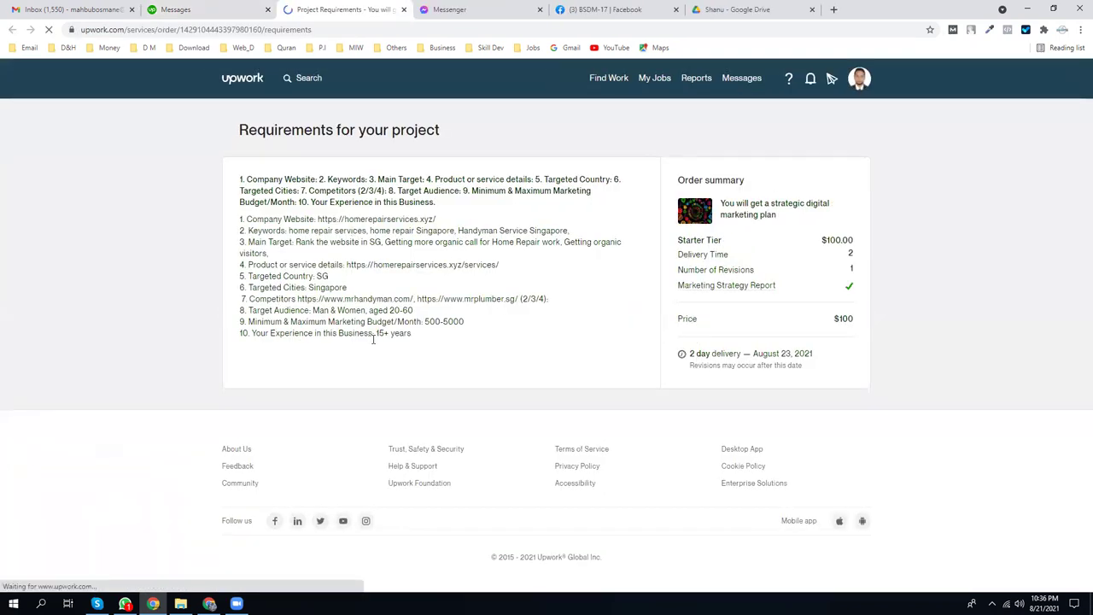
# - Copy the requirement "10. Your Experience in this Business." from the Upwork order and switch back to the Fiverr gig's question editor
pyautogui.moveTo(299, 205); pyautogui.dragTo(436, 204)
pyautogui.rightClick(400, 202)
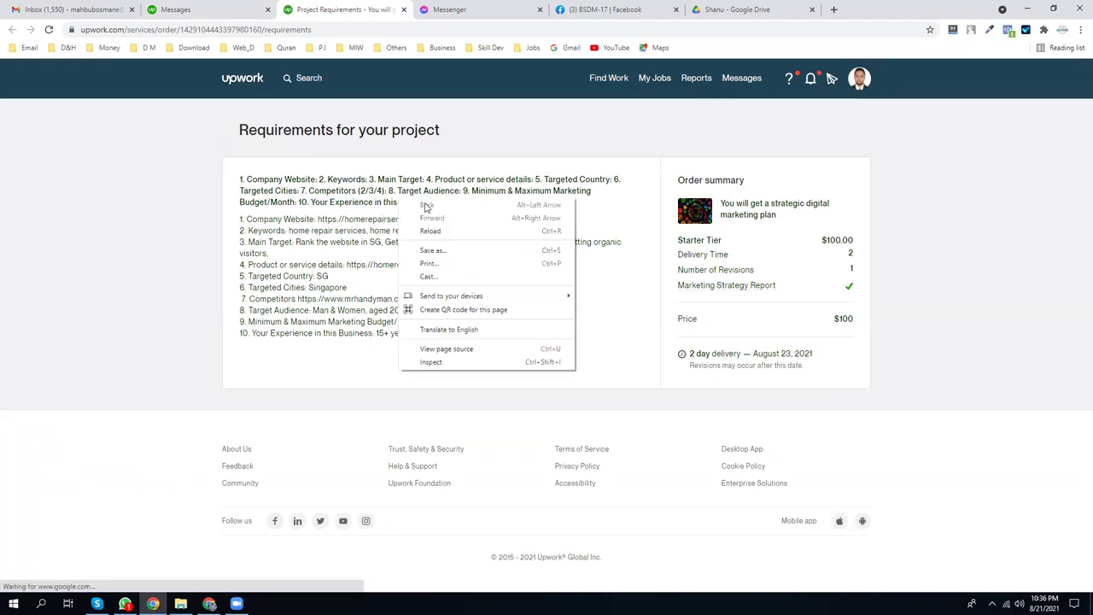
pyautogui.moveTo(299, 204); pyautogui.dragTo(442, 206)
pyautogui.rightClick(421, 205)
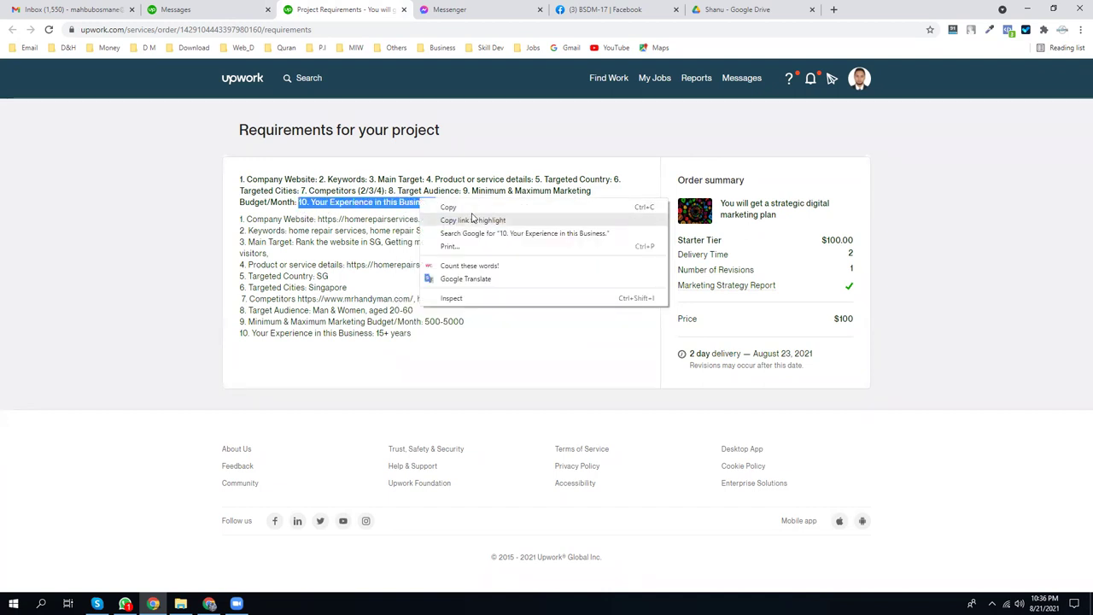
pyautogui.click(471, 207)
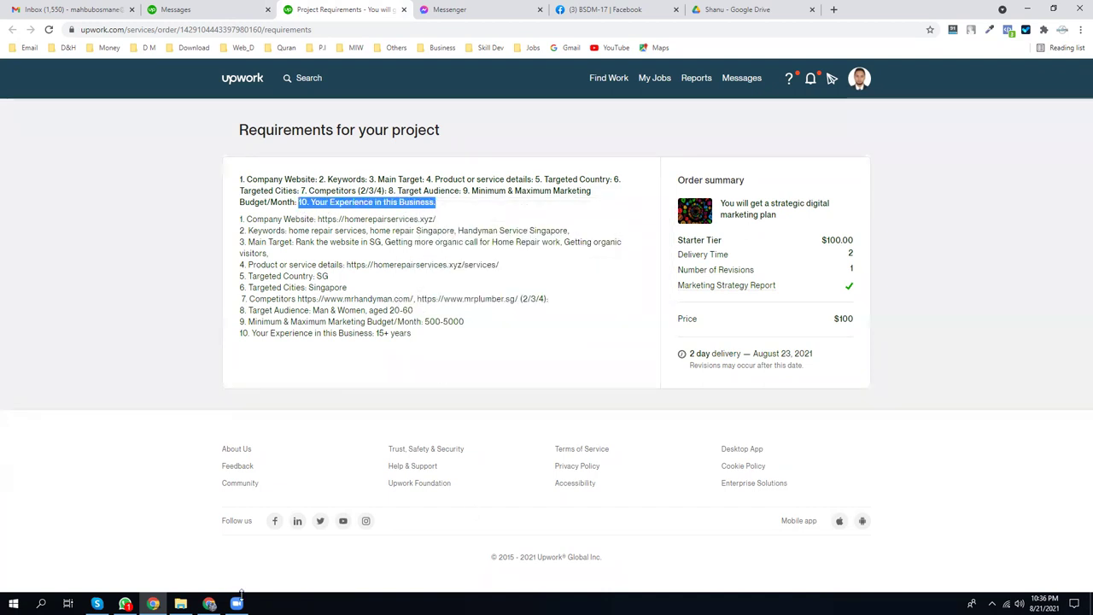
pyautogui.click(210, 603)
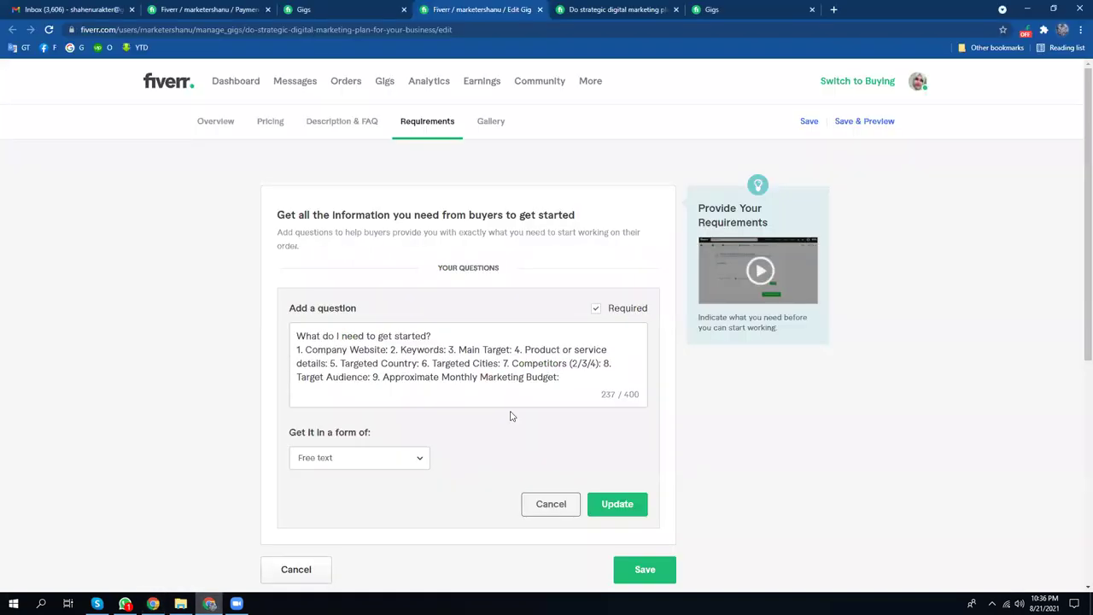
# - Append "10. Your Experience in this Business." to the end of the "What do I need to get started?" question and update it
pyautogui.click(567, 380)
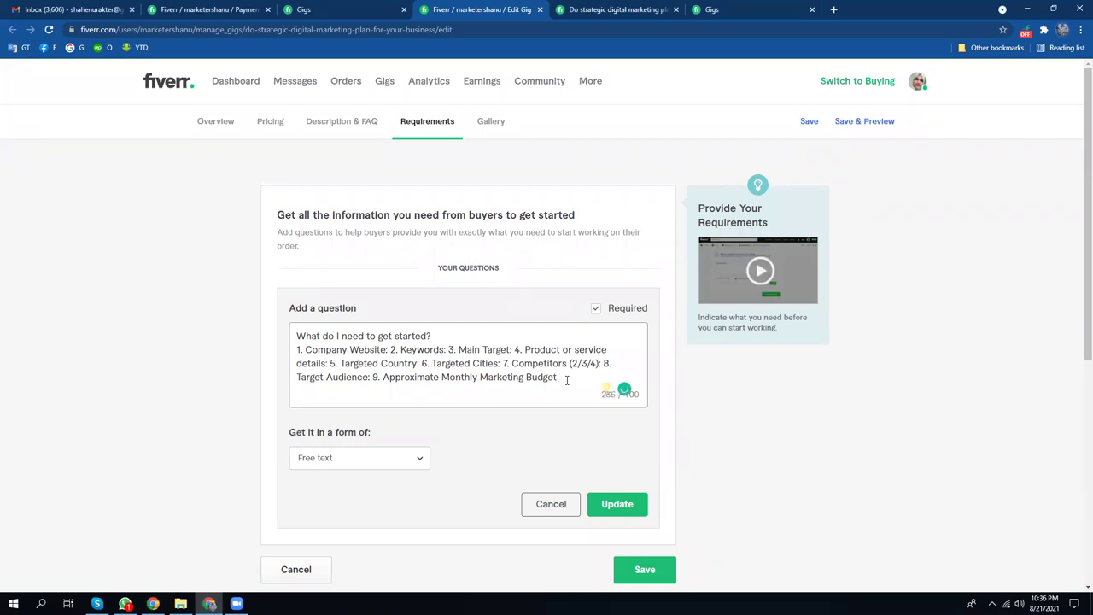
pyautogui.hotkey('ctrl', 'v')
pyautogui.scroll(-2, 598, 386)
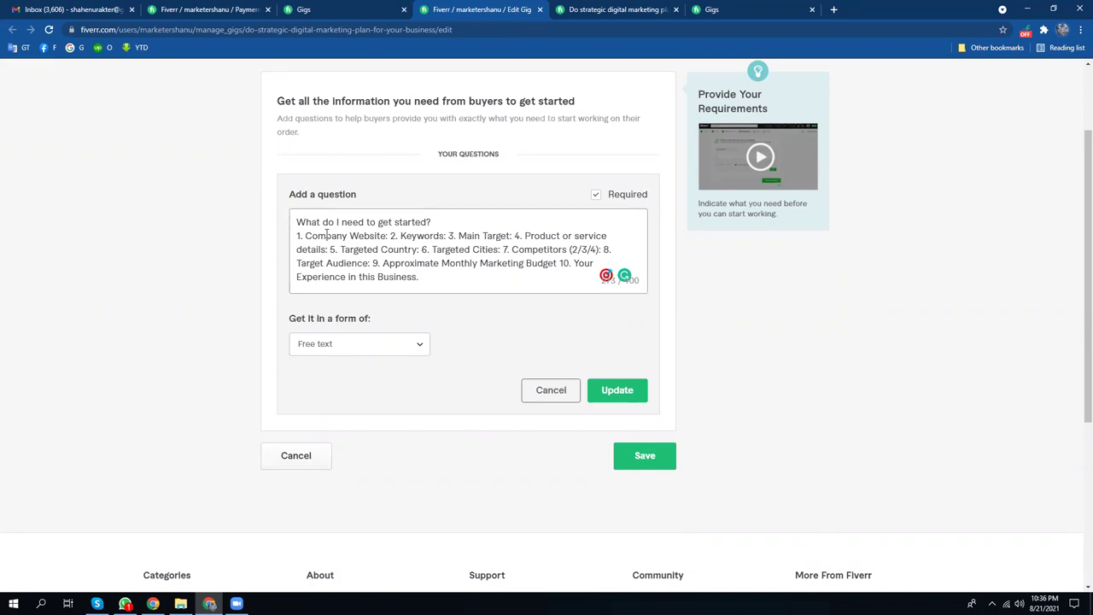
pyautogui.click(620, 393)
pyautogui.scroll(2, 615, 378)
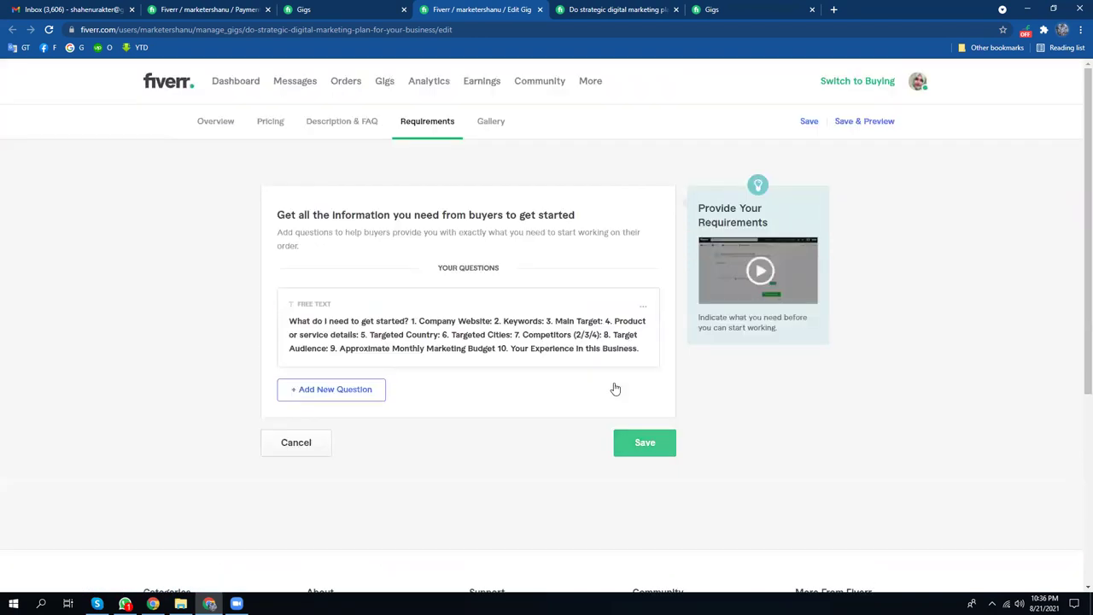
# - Check the gig's gallery media, and review its public page from the overview down to the package comparison
pyautogui.click(494, 122)
pyautogui.scroll(-3, 429, 353)
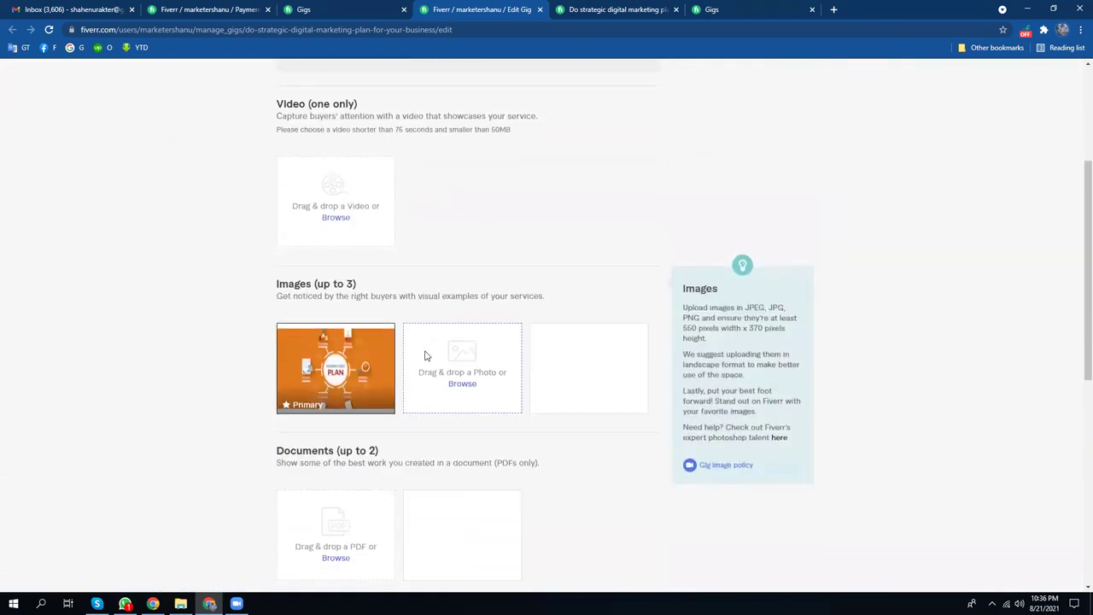
pyautogui.hotkey('ctrl', 'Tab')
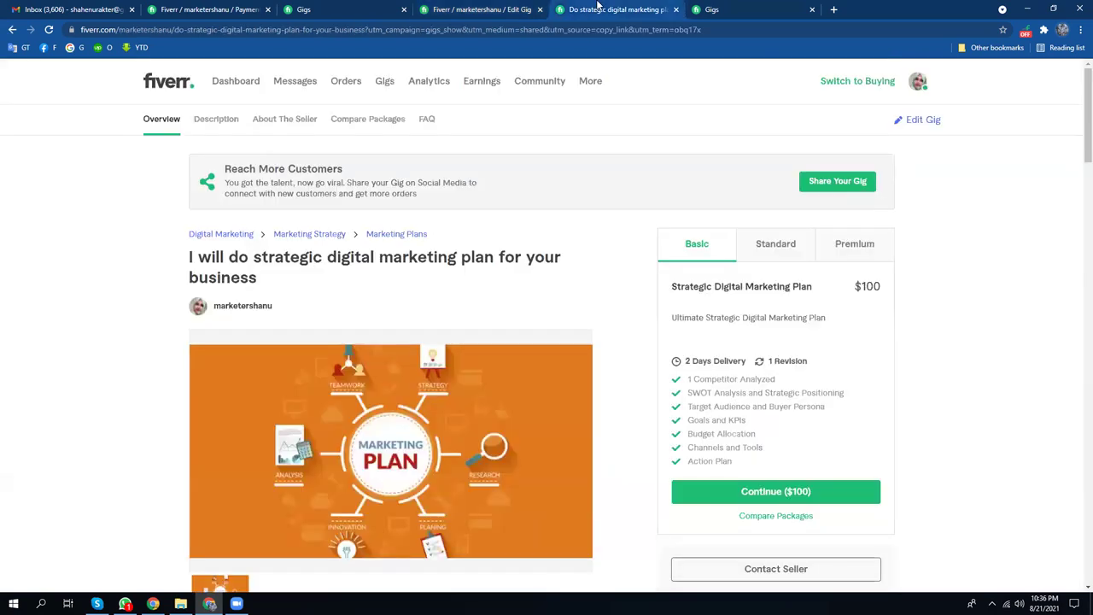
pyautogui.scroll(-2, 333, 352)
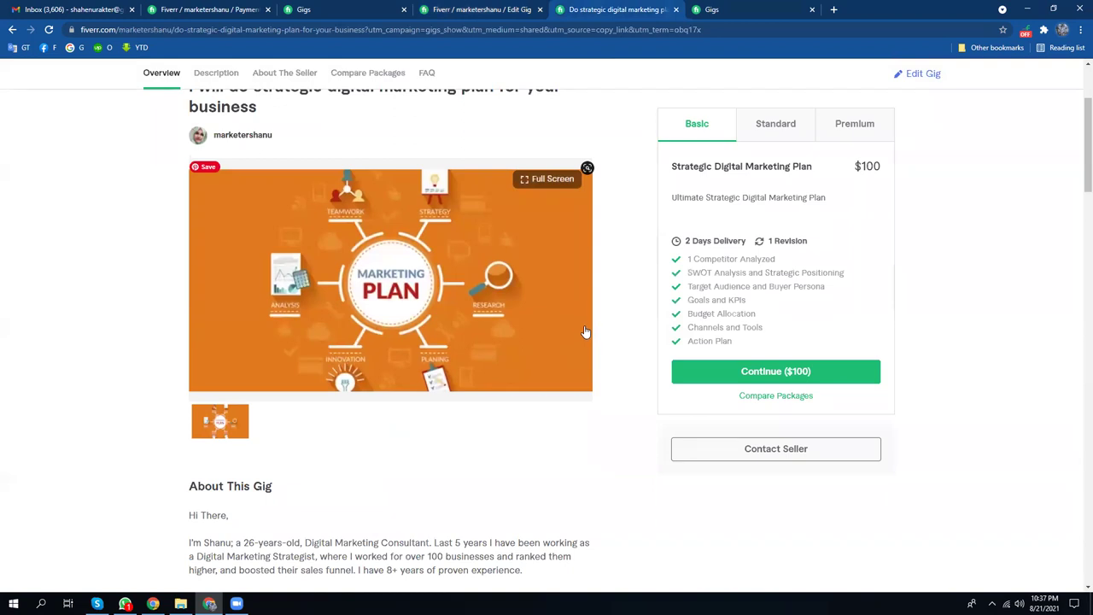
pyautogui.scroll(-5, 580, 337)
pyautogui.scroll(-8, 350, 361)
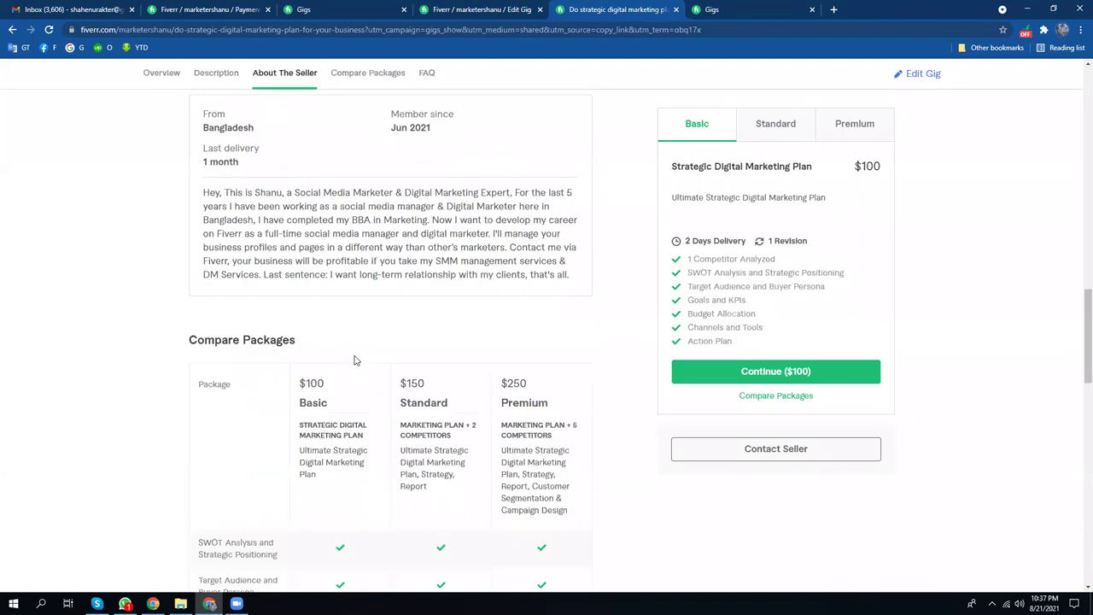
pyautogui.scroll(-6, 357, 360)
pyautogui.scroll(5, 362, 359)
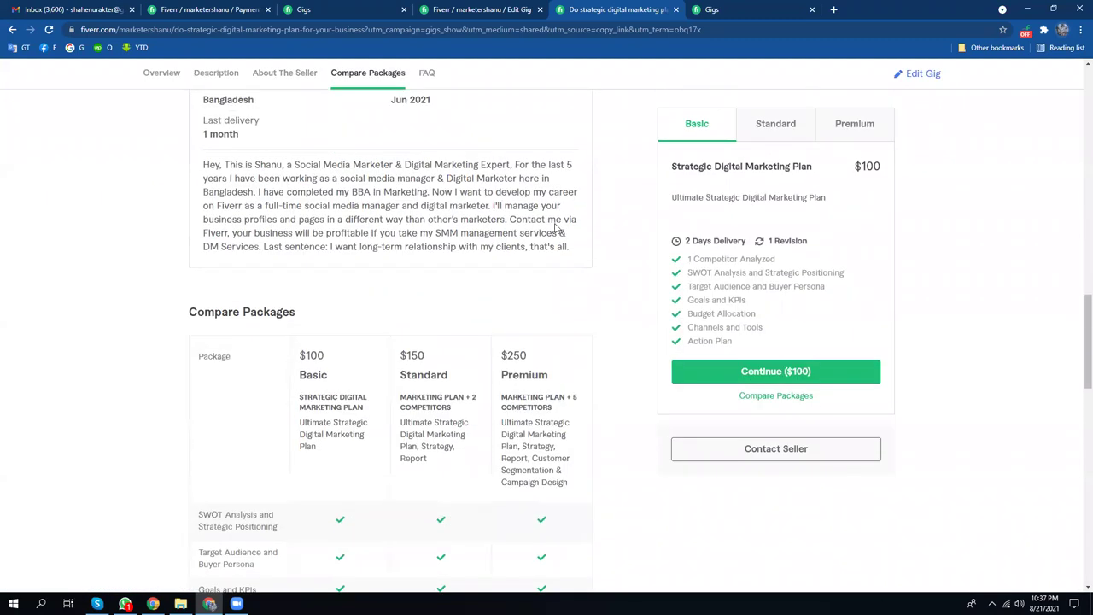
# - Copy the share link of the "provide shopify SEO ecommerce and website service" gig from the gigs list, and briefly switch to Skype and back
pyautogui.click(709, 10)
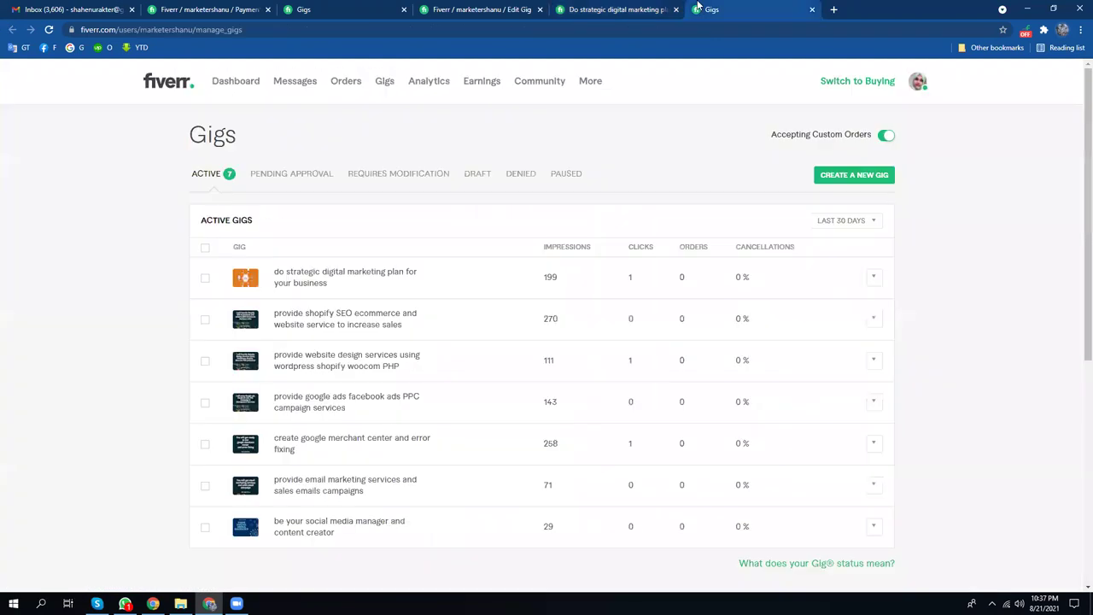
pyautogui.click(873, 318)
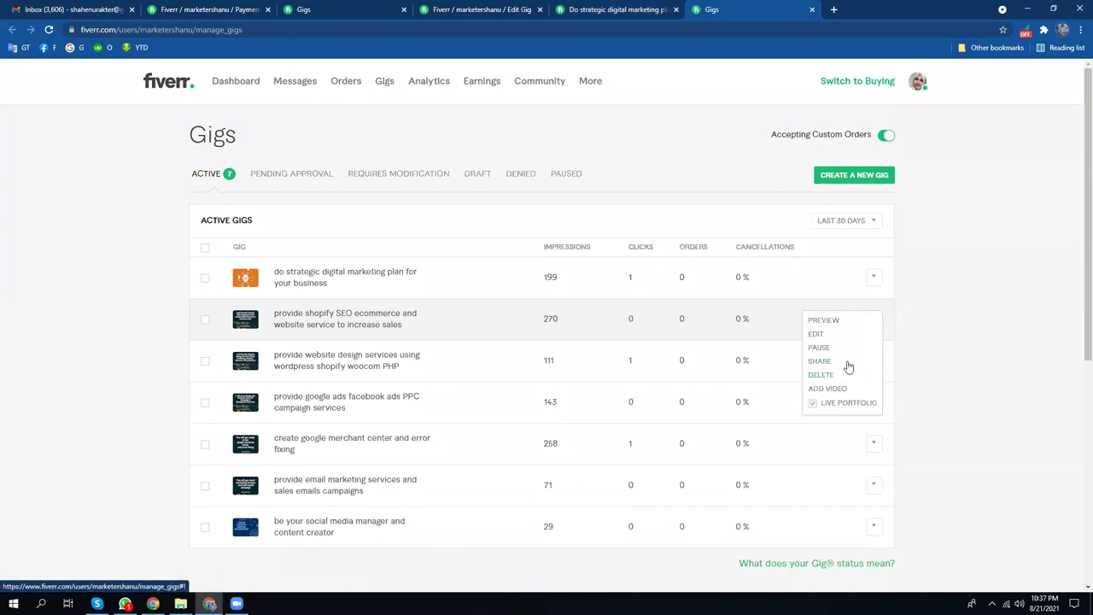
pyautogui.click(835, 367)
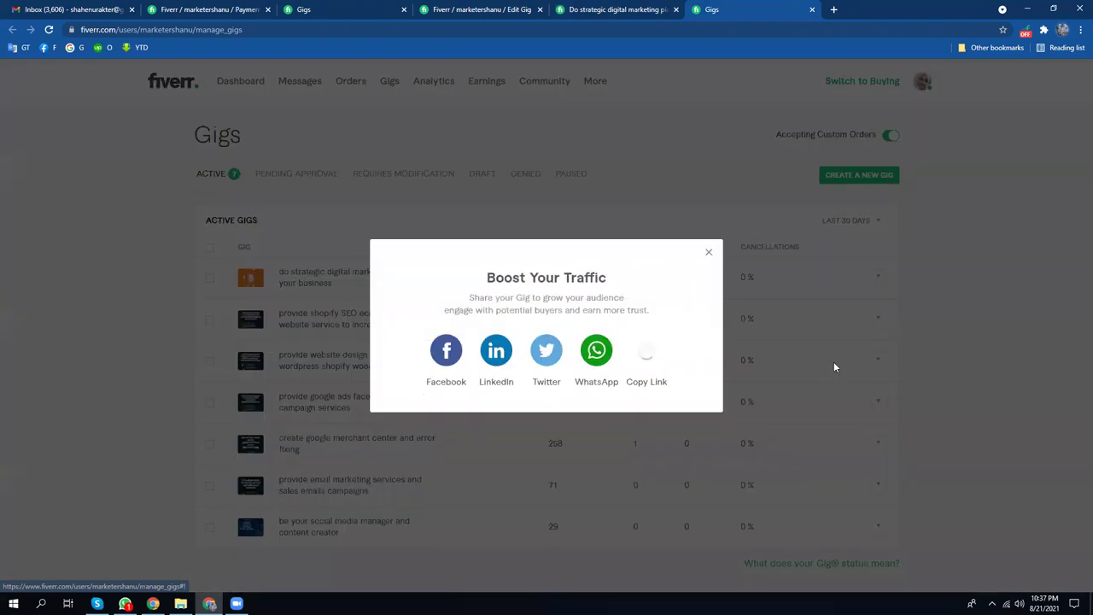
pyautogui.click(654, 356)
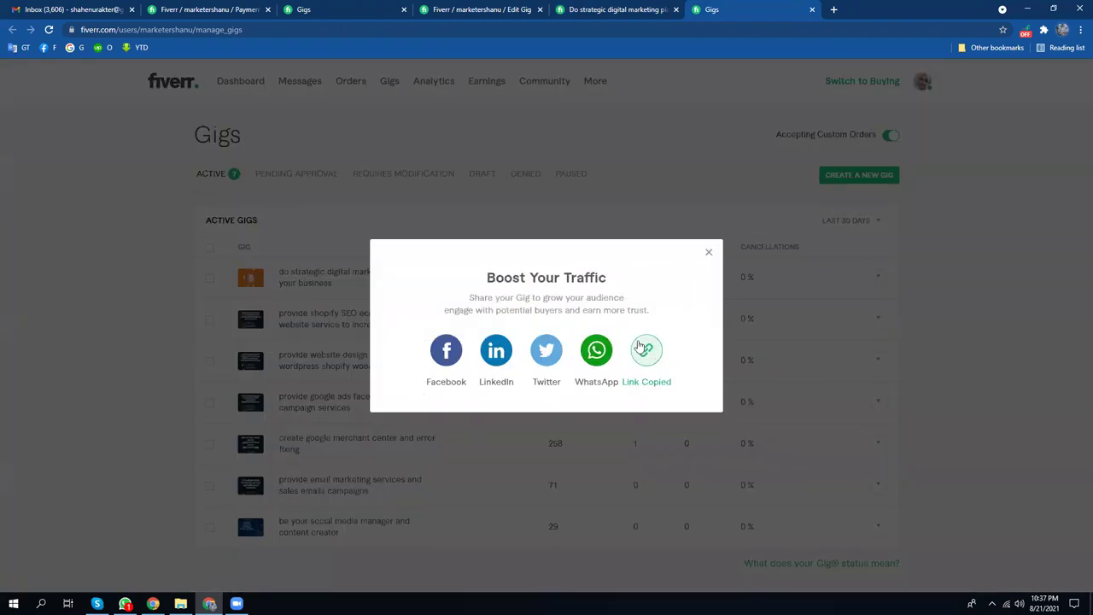
pyautogui.click(646, 343)
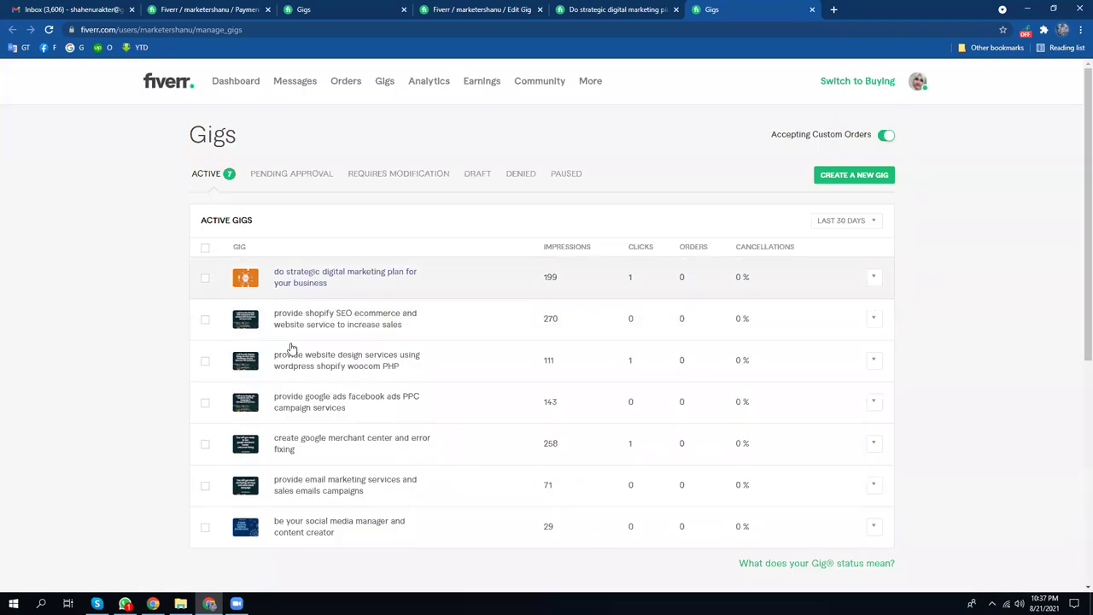
pyautogui.click(97, 603)
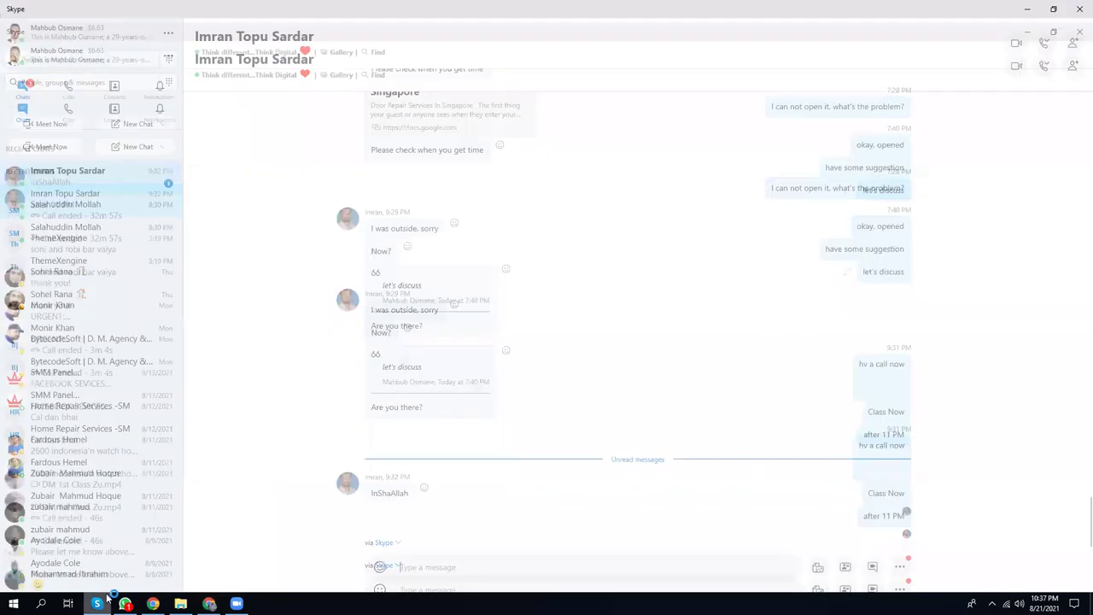
pyautogui.click(1029, 10)
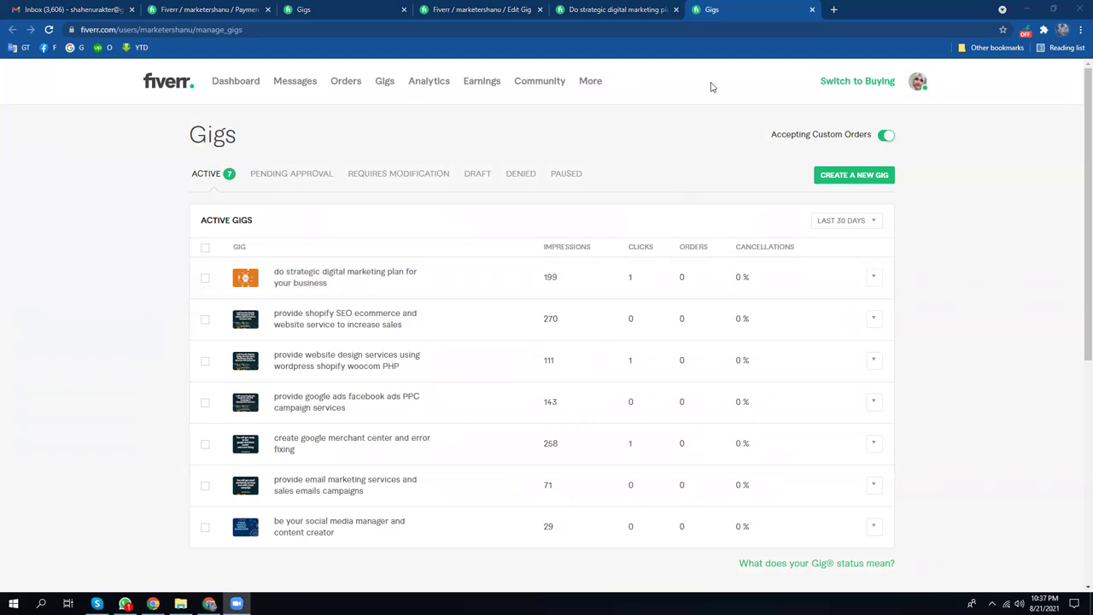
# - Return to the strategic digital marketing plan gig's public page, look over its description and web address, and close that page
pyautogui.click(608, 7)
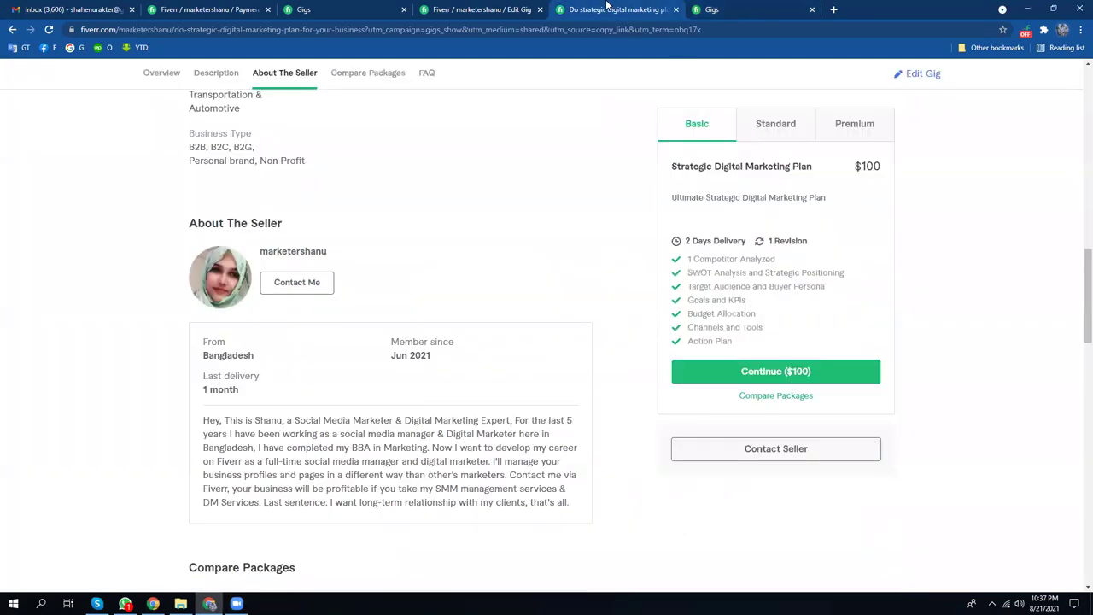
pyautogui.scroll(2, 544, 122)
pyautogui.scroll(4, 384, 244)
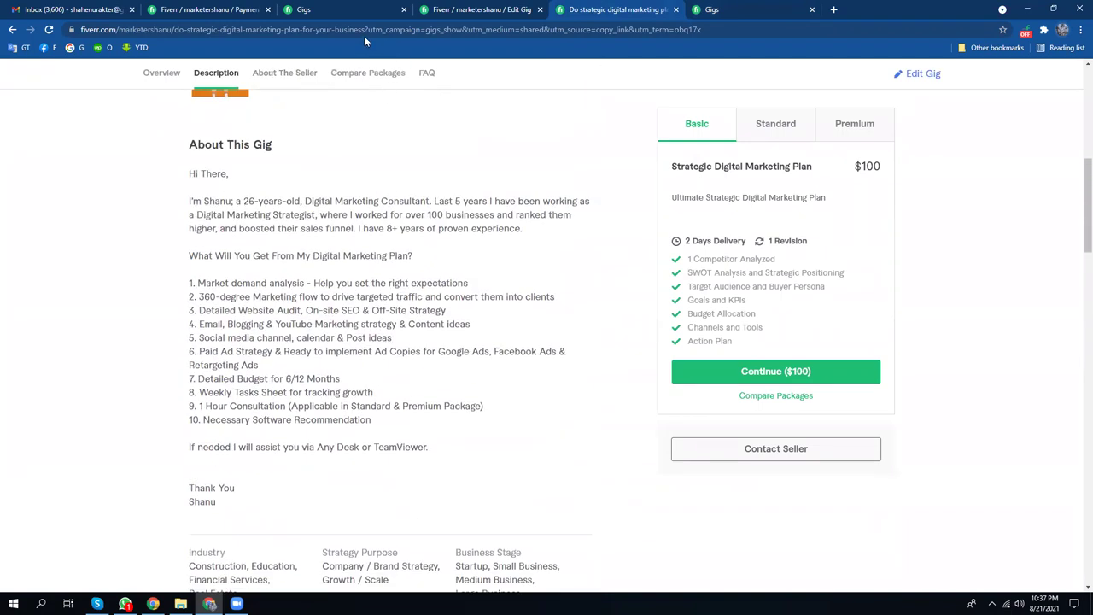
pyautogui.moveTo(364, 36); pyautogui.dragTo(2, 55)
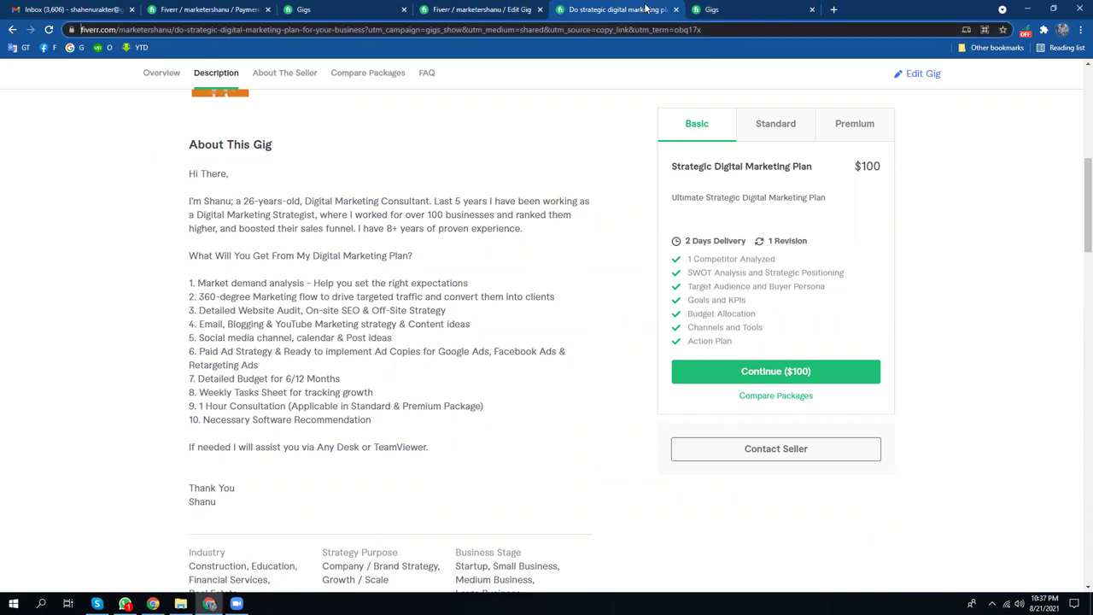
pyautogui.click(674, 10)
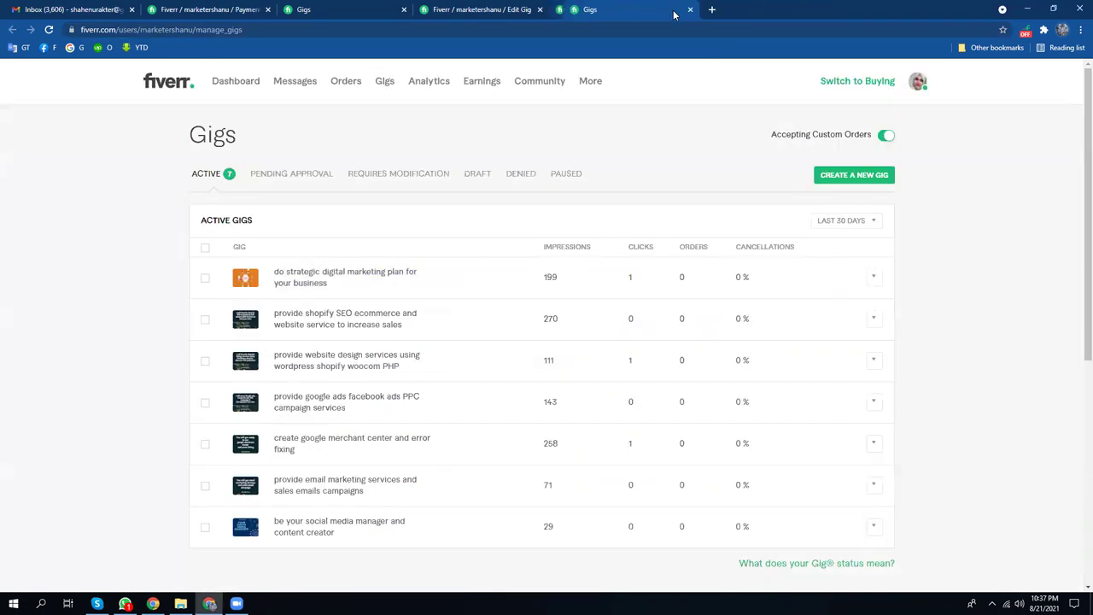
# - Copy the share link of the "do strategic digital marketing plan for your business" gig and close the sharing dialog
pyautogui.click(875, 280)
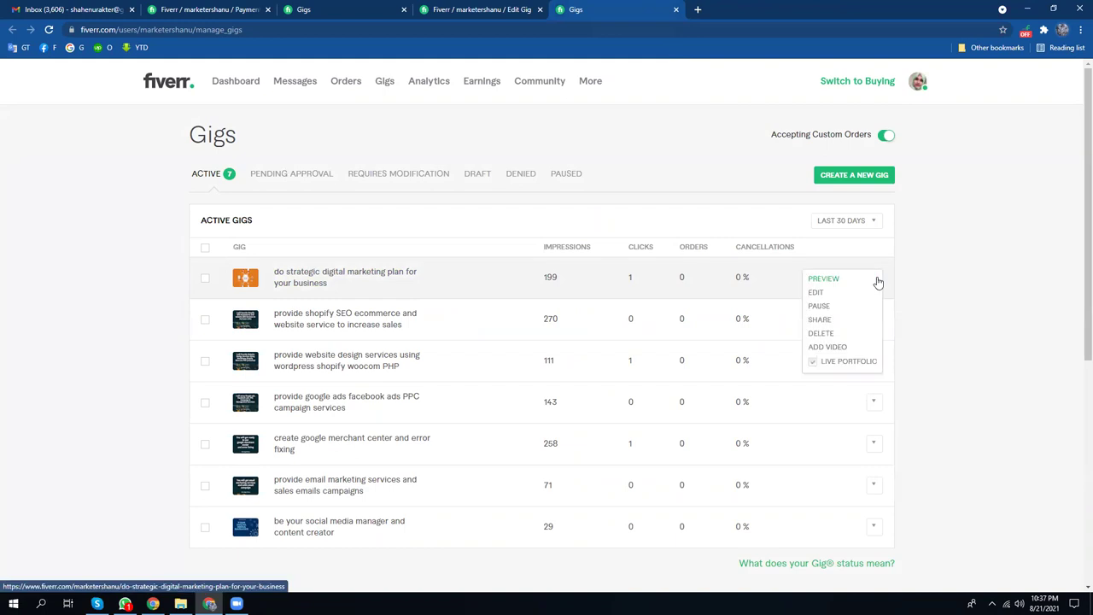
pyautogui.click(819, 319)
pyautogui.click(643, 355)
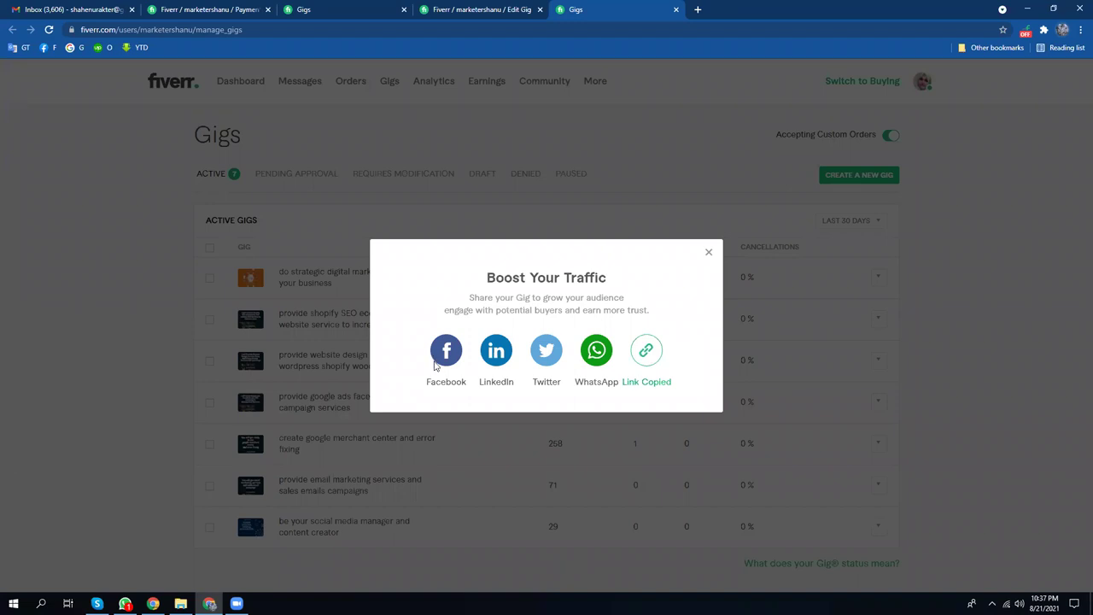
pyautogui.press('Escape')
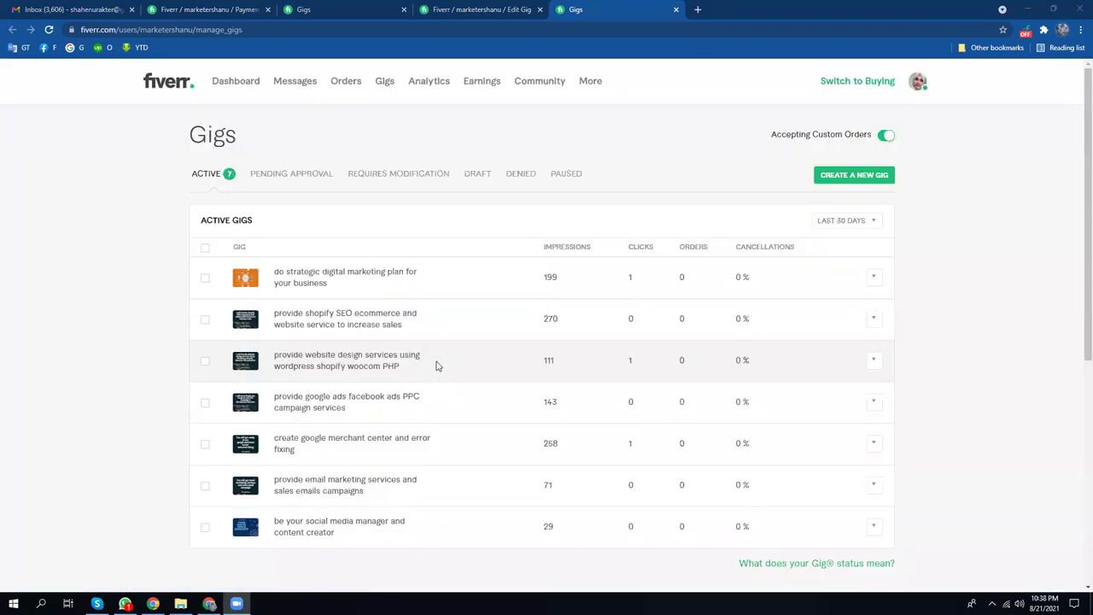
# - Copy the share link of the "provide shopify SEO ecommerce and website service to increase sales" gig and close the sharing dialog
pyautogui.click(873, 318)
pyautogui.click(818, 360)
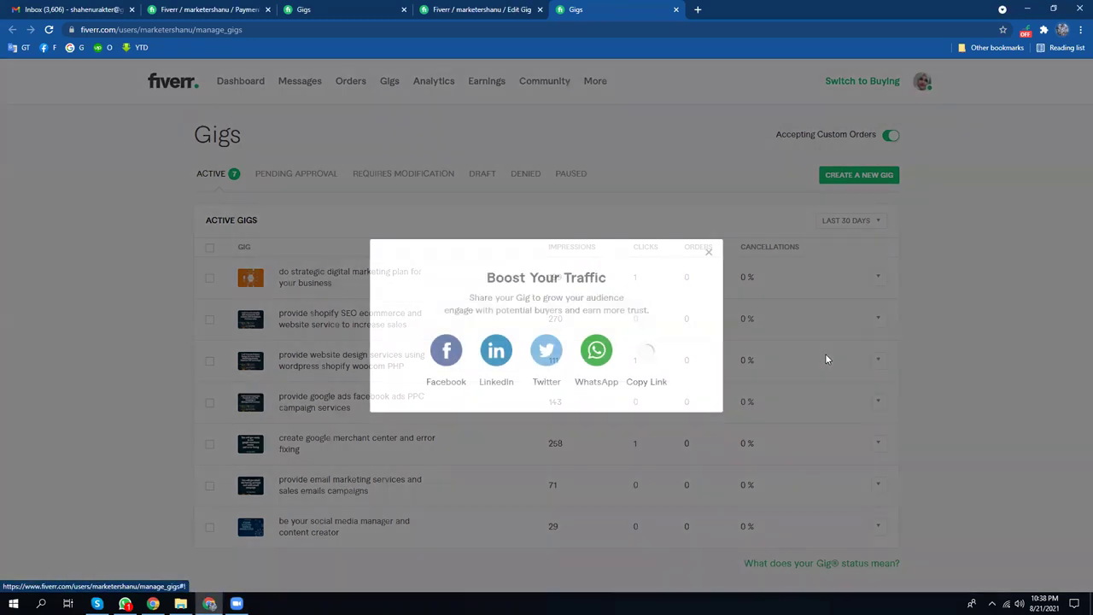
pyautogui.click(646, 351)
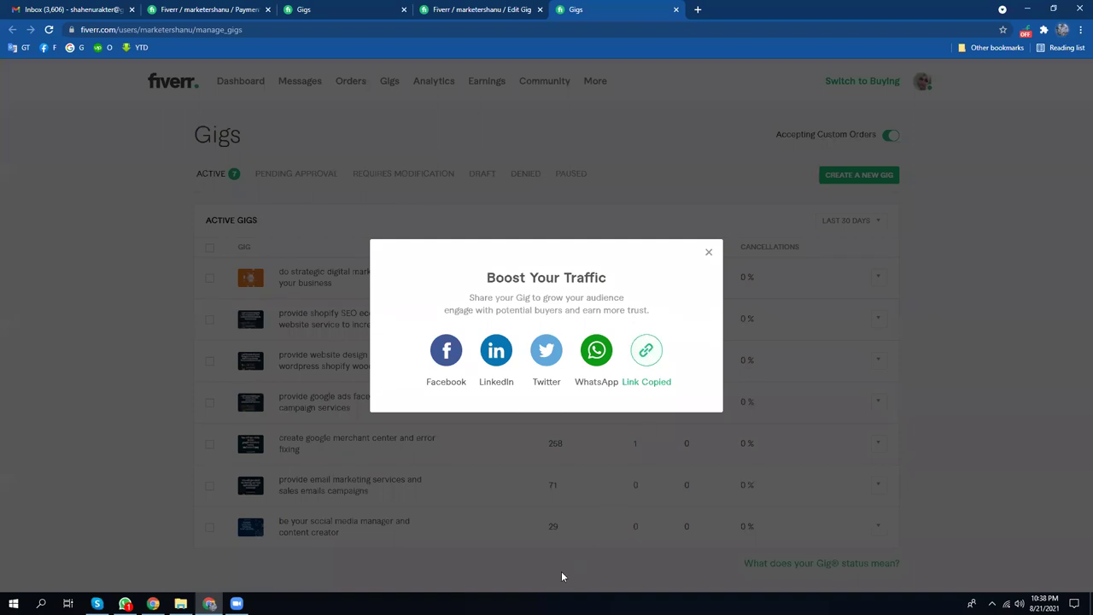
pyautogui.click(594, 486)
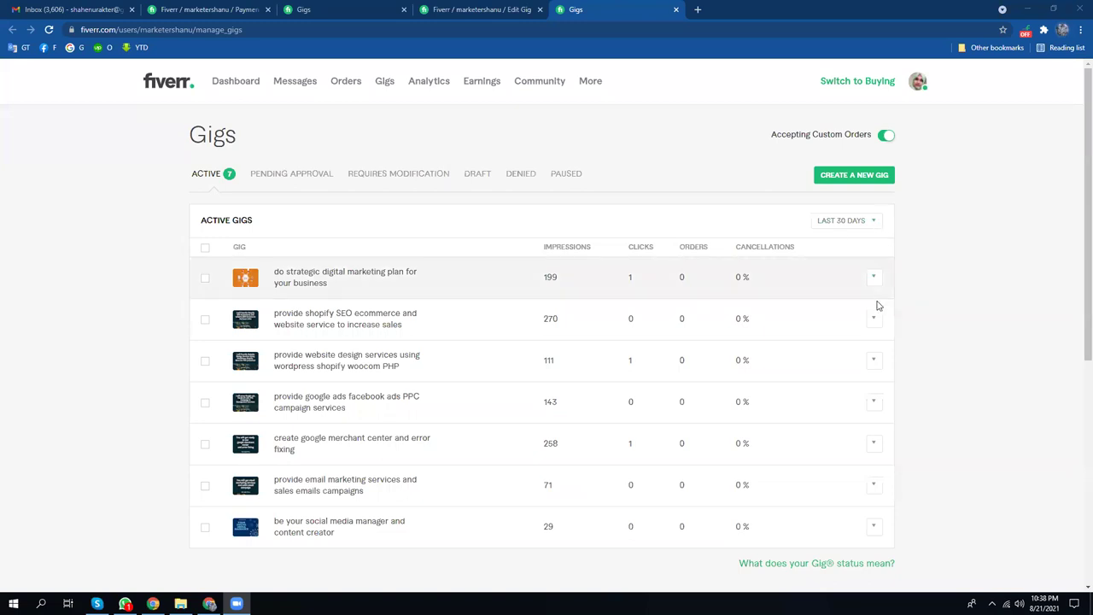
# - Copy the share link of the "provide website design services using wordpress shopify woocom PHP" gig and close the sharing dialog
pyautogui.click(873, 360)
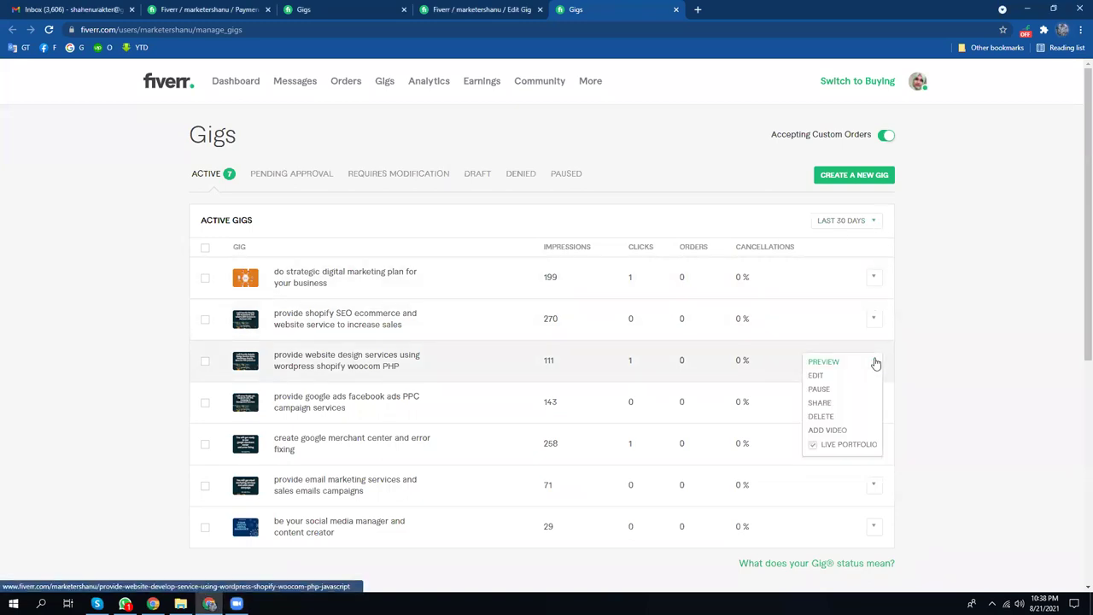
pyautogui.click(821, 402)
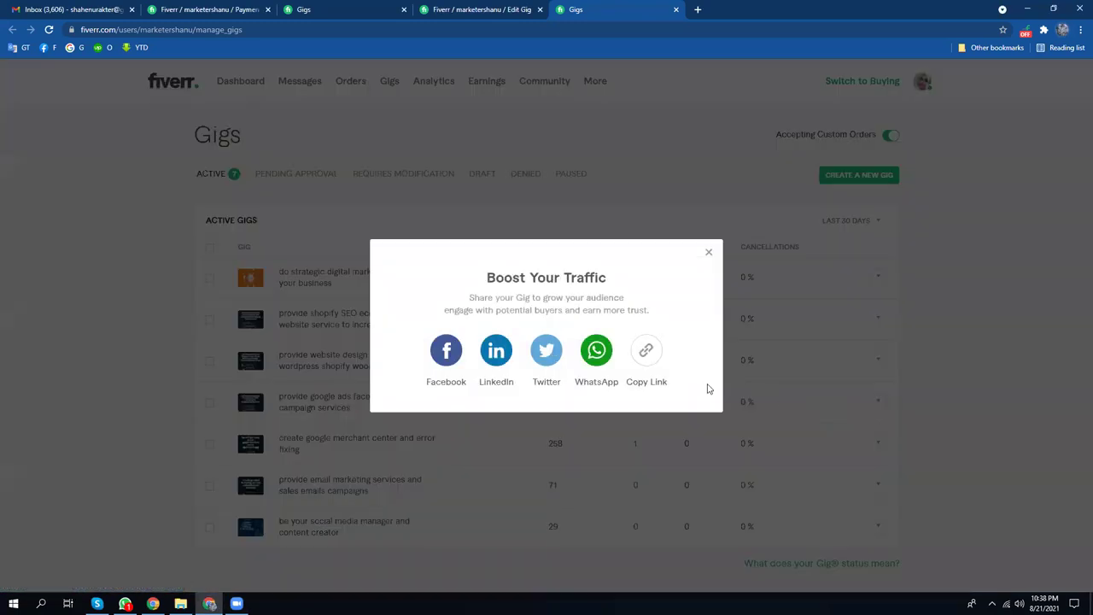
pyautogui.click(653, 359)
pyautogui.click(565, 571)
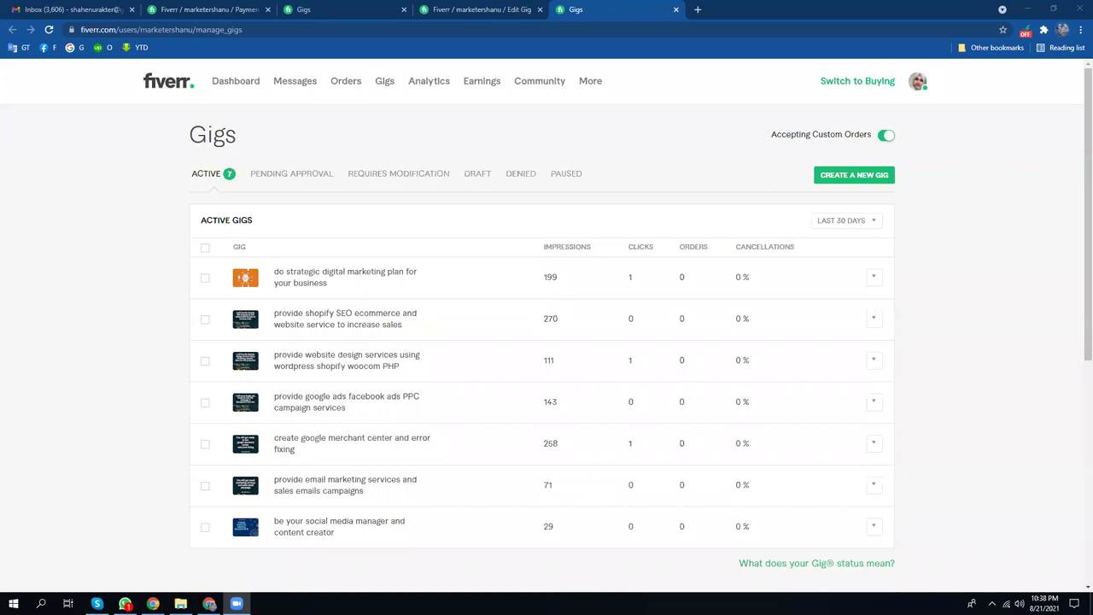
# - Copy the share link of the "provide google ads facebook ads PPC campaign services" gig and close the sharing dialog
pyautogui.click(874, 402)
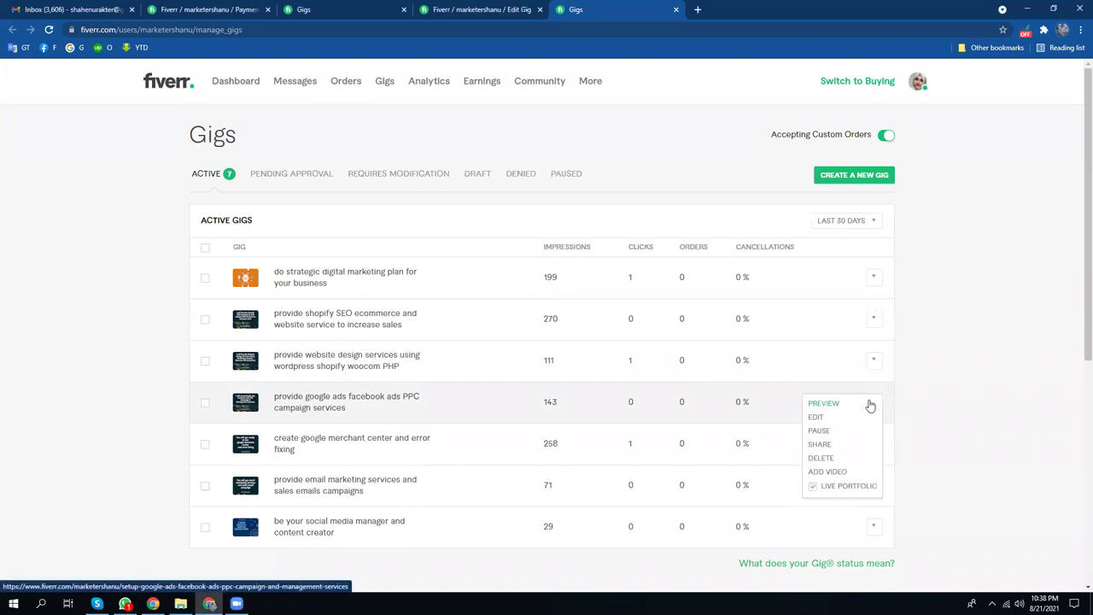
pyautogui.click(820, 444)
pyautogui.click(647, 352)
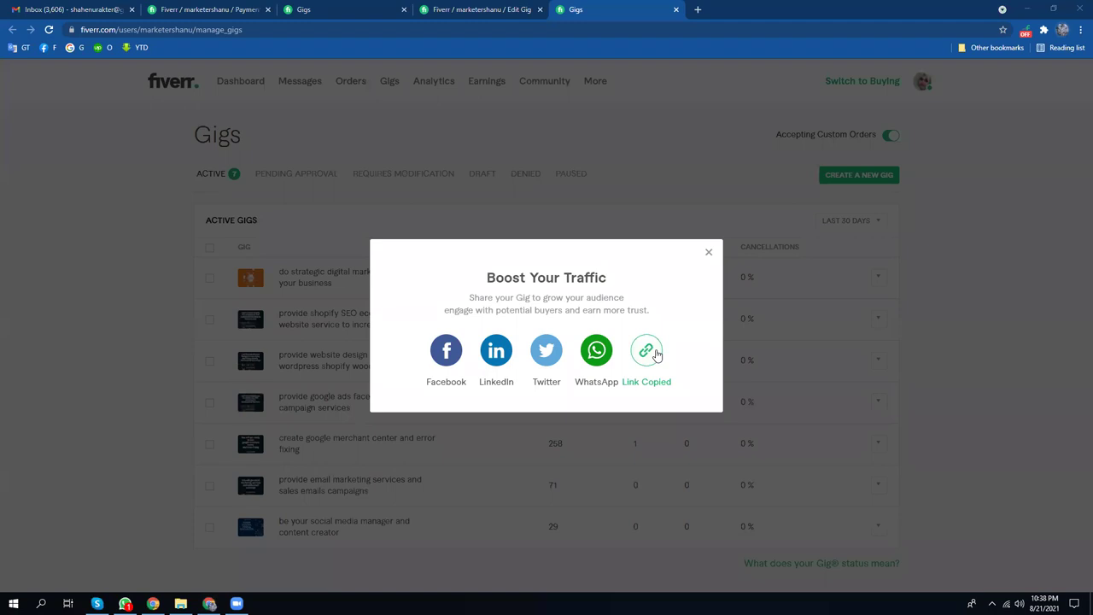
pyautogui.press('Escape')
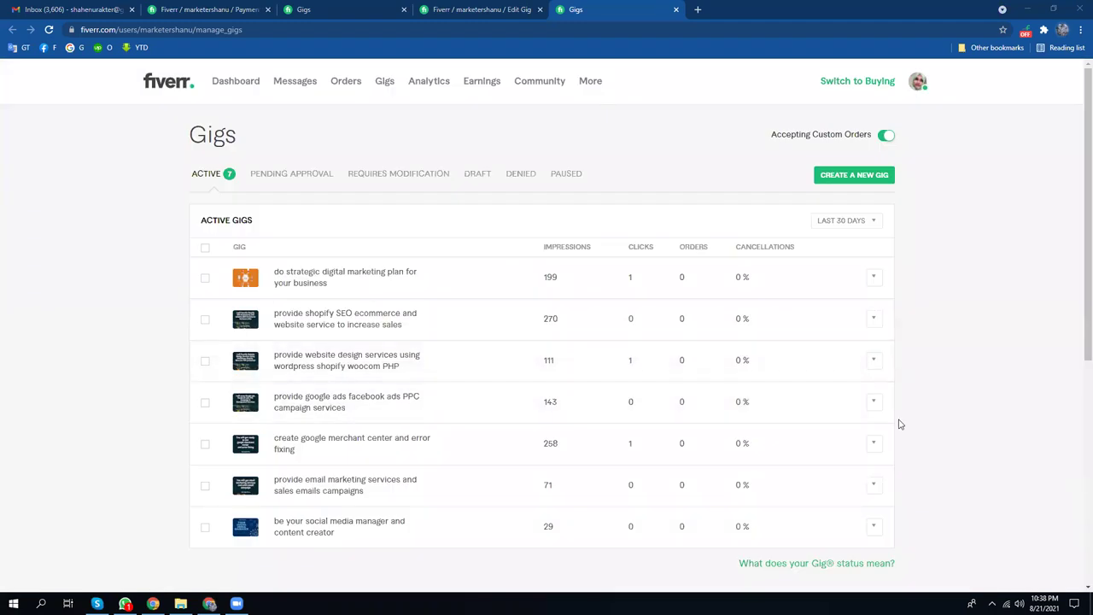
# - Copy the share link of the "create google merchant center and error fixing" gig and close the sharing dialog
pyautogui.scroll(-2, 898, 422)
pyautogui.click(874, 332)
pyautogui.click(815, 360)
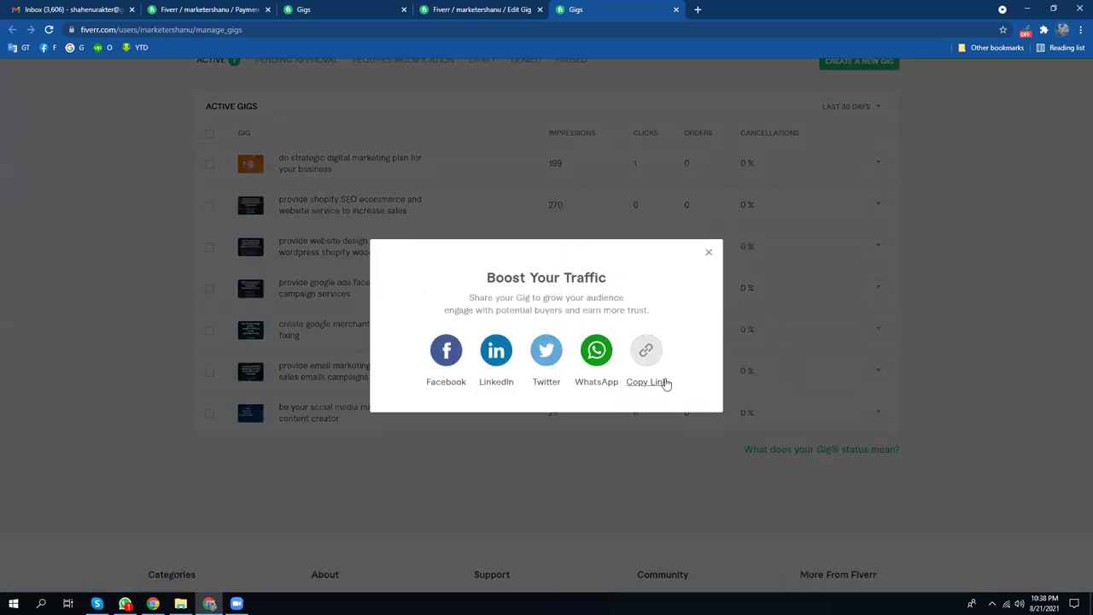
pyautogui.click(655, 357)
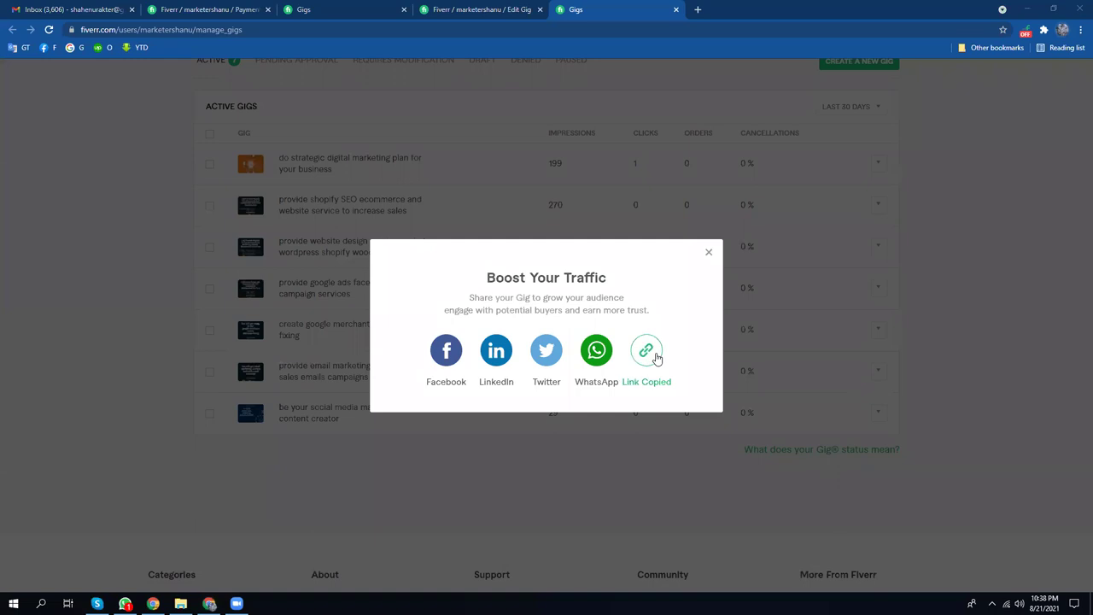
pyautogui.press('Escape')
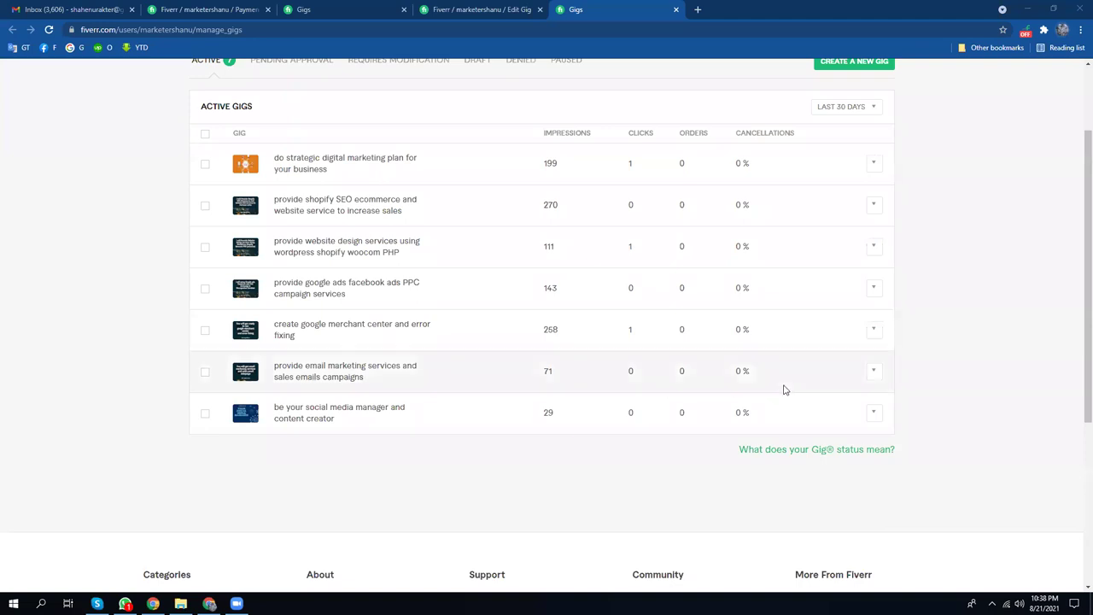
# - Copy the share link of the "provide email marketing services and sales emails campaigns" gig and close the sharing dialog
pyautogui.click(873, 372)
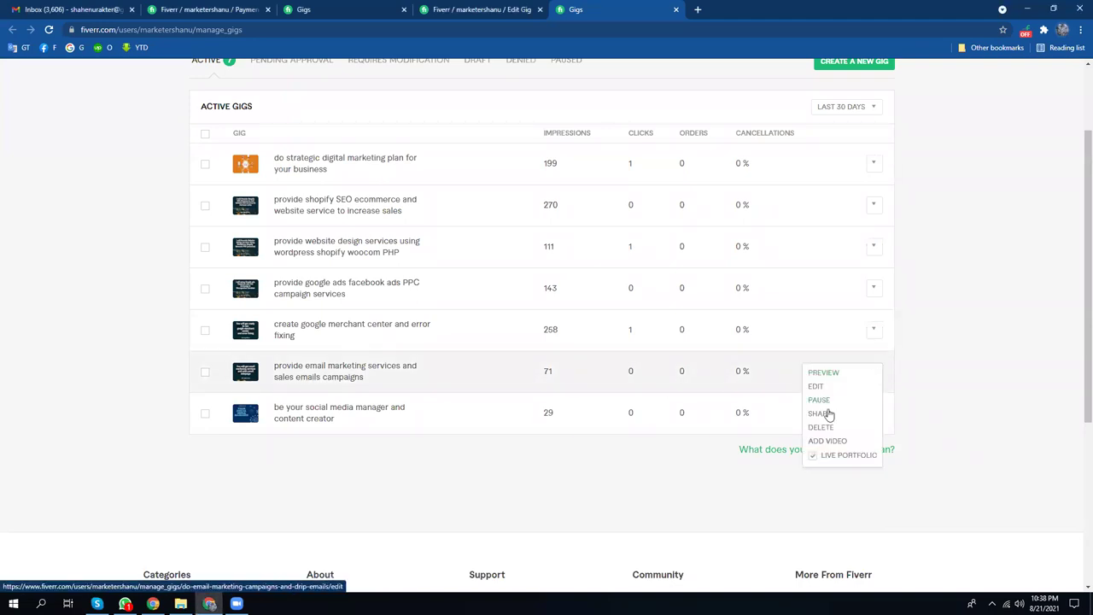
pyautogui.click(825, 413)
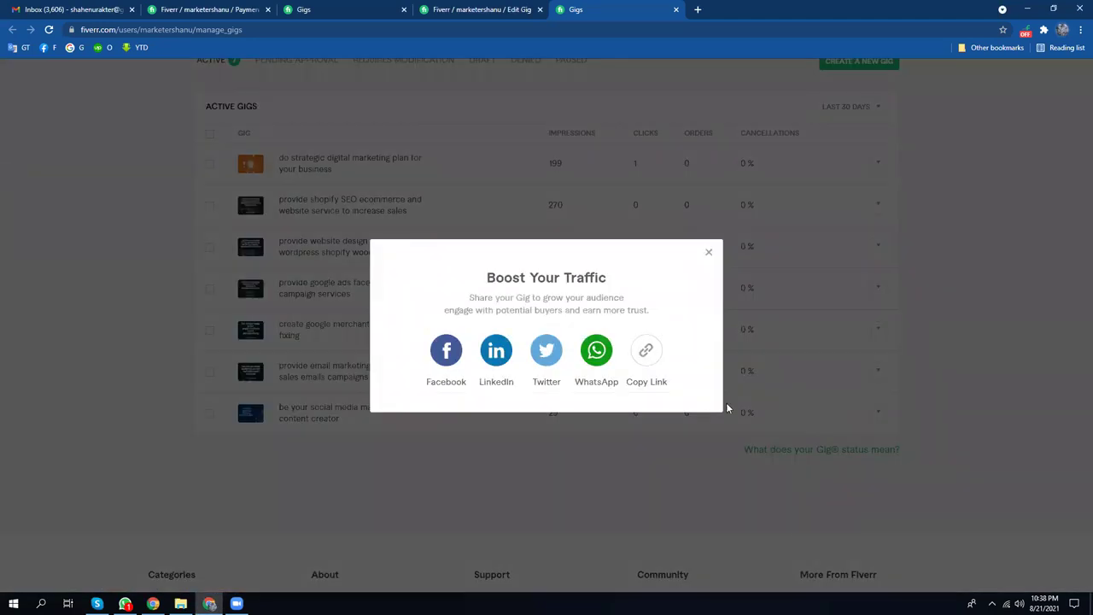
pyautogui.click(653, 362)
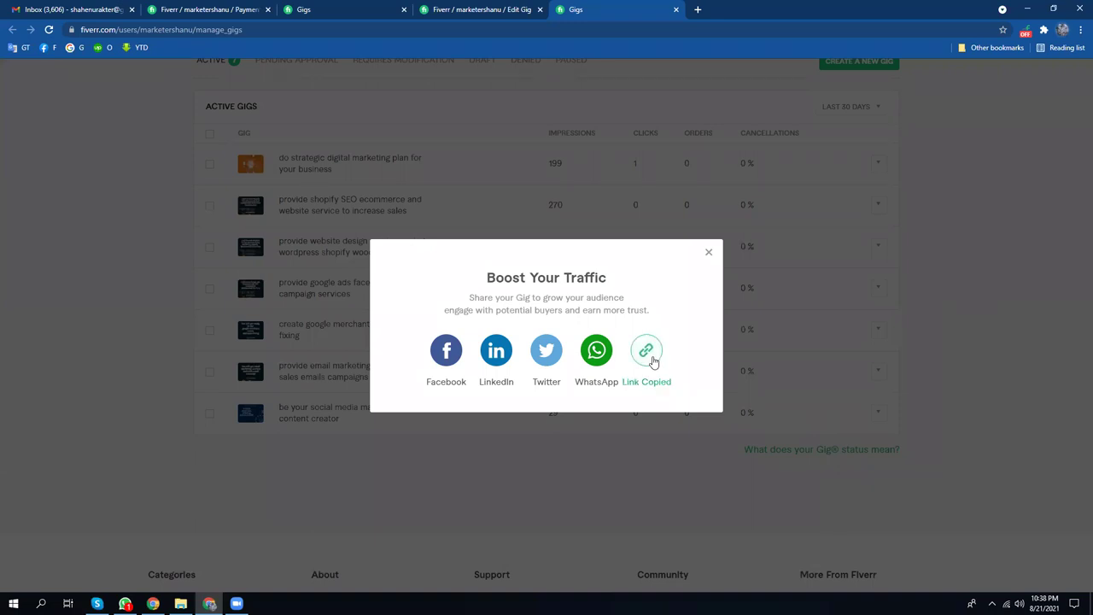
pyautogui.press('Escape')
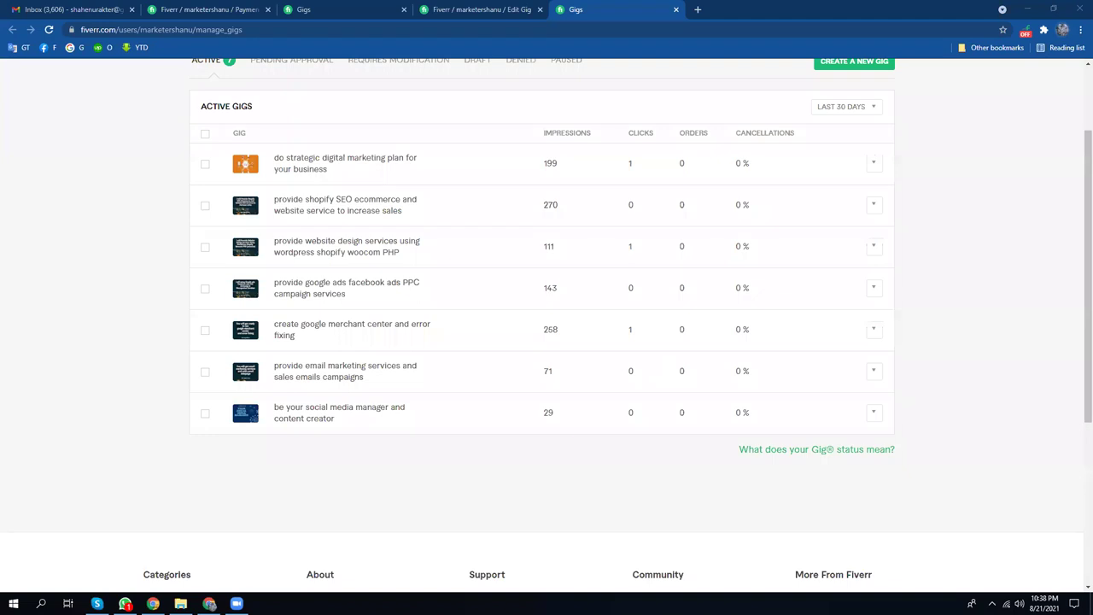
# - Copy the share link of the "be your social media manager and content creator" gig and close the sharing dialog
pyautogui.click(873, 414)
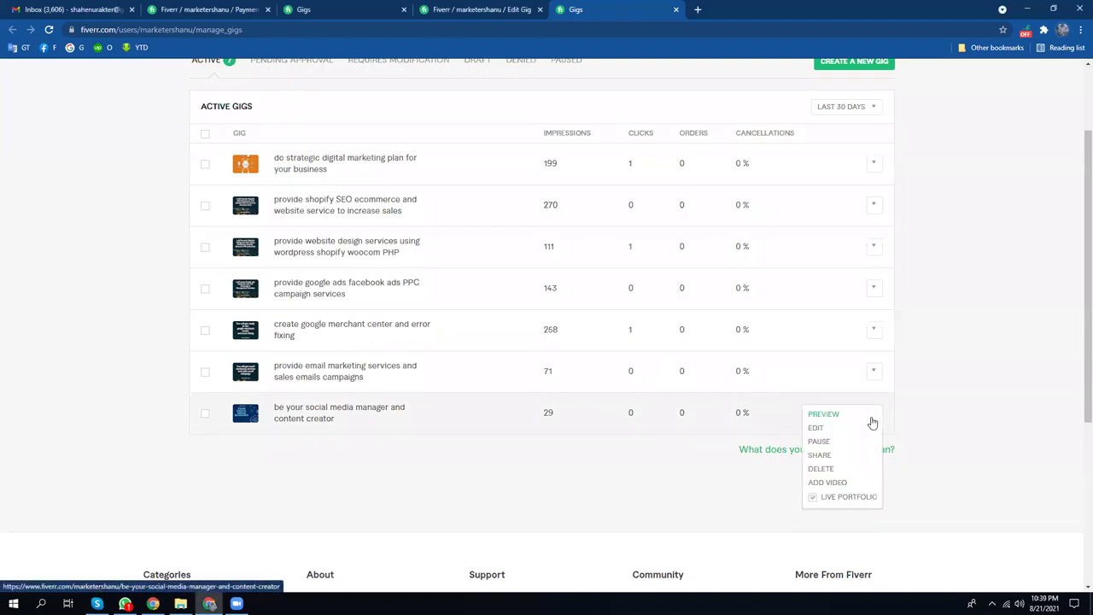
pyautogui.click(823, 455)
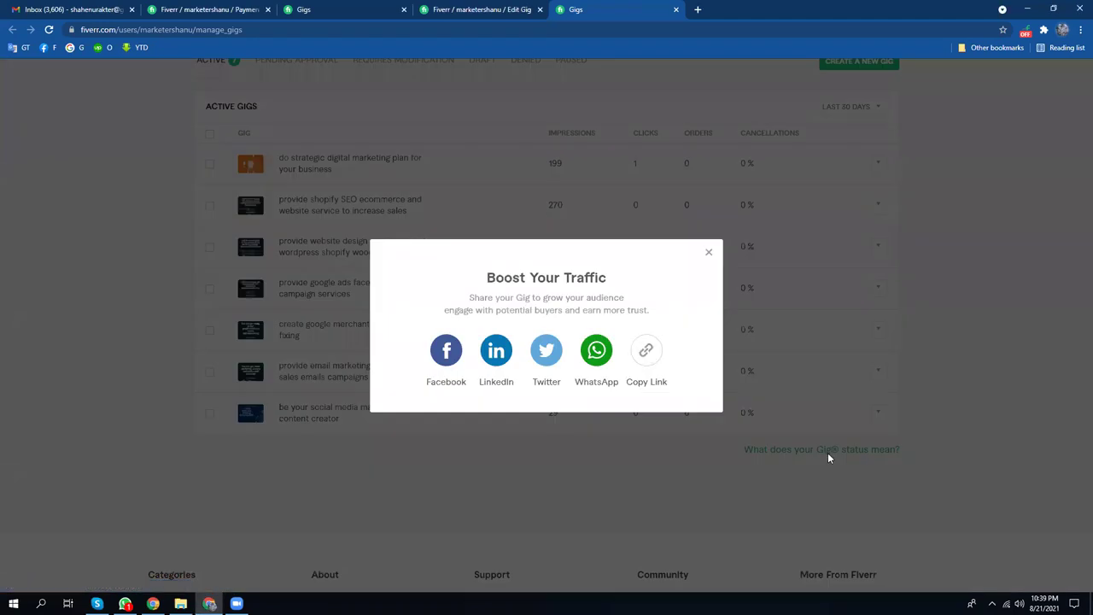
pyautogui.click(650, 351)
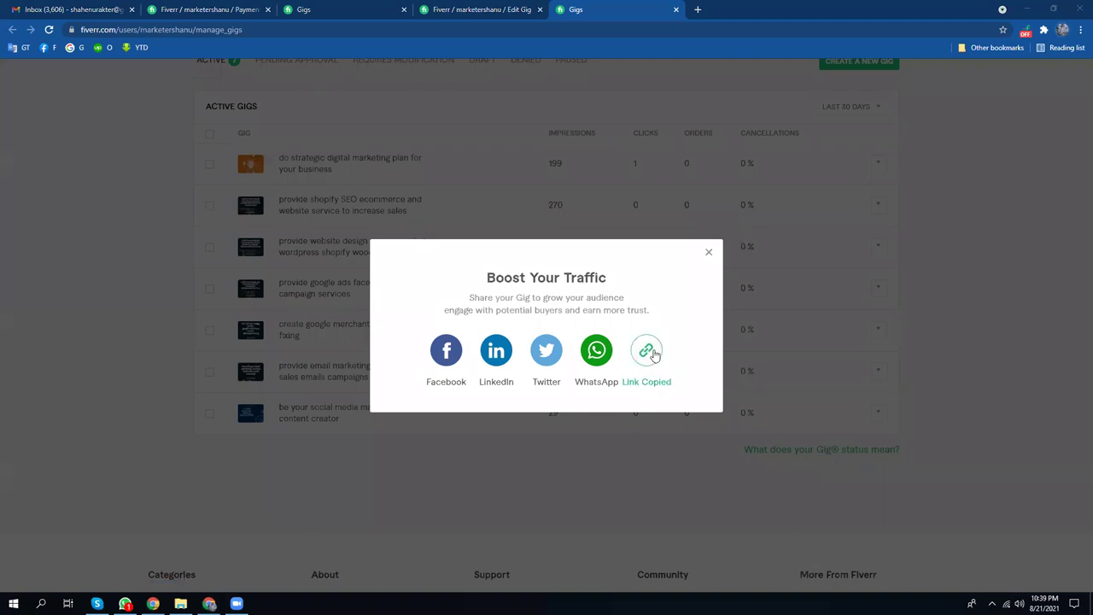
pyautogui.press('Escape')
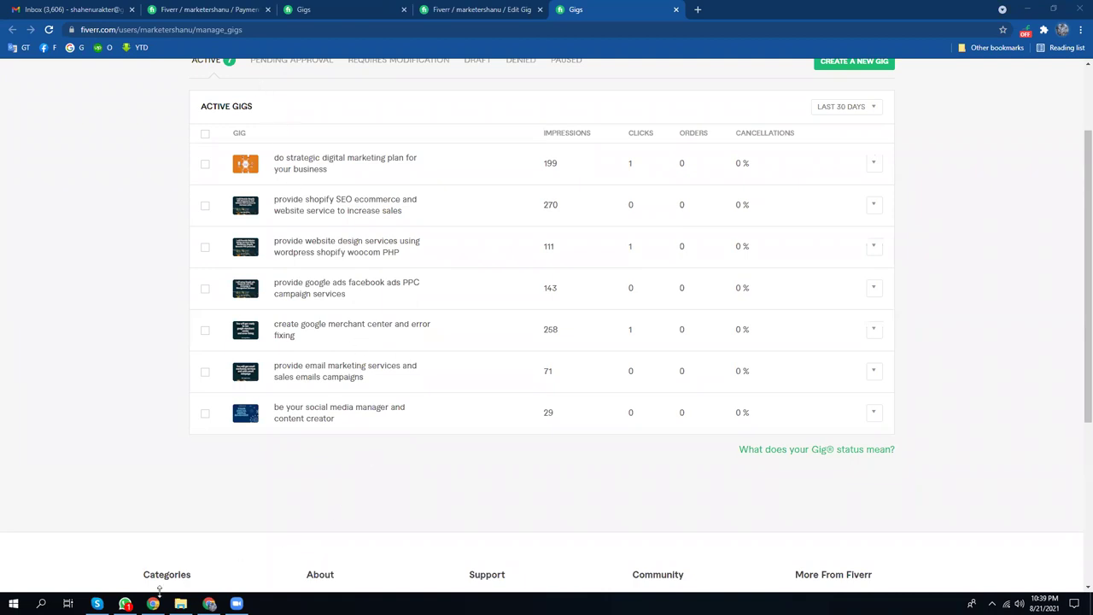
# - Switch to the BSDM-17 Facebook group in the other Chrome window and start a new post
pyautogui.click(125, 604)
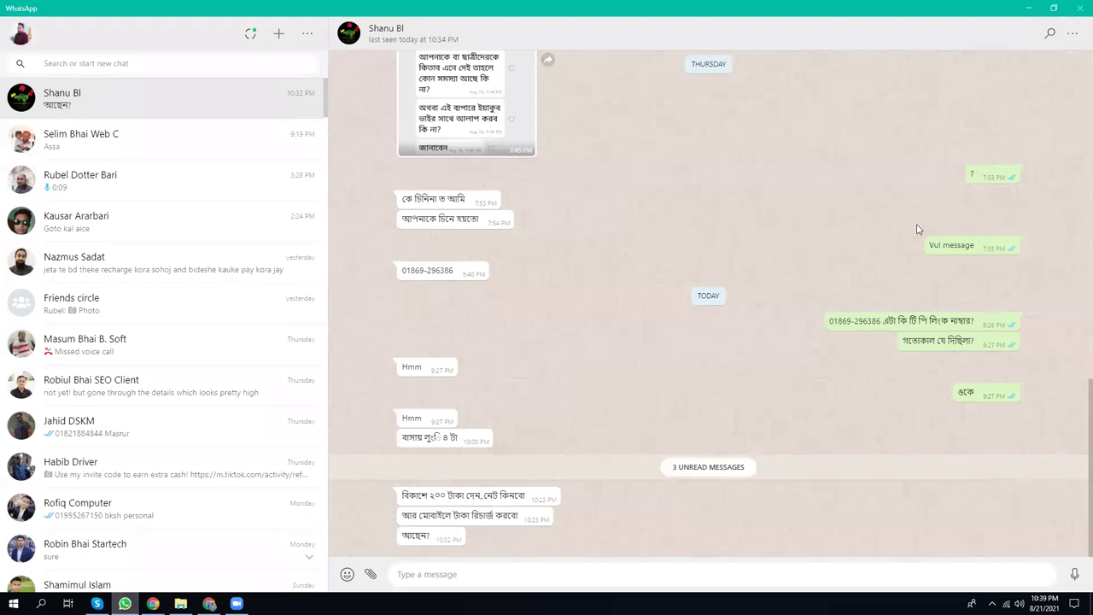
pyautogui.click(1033, 12)
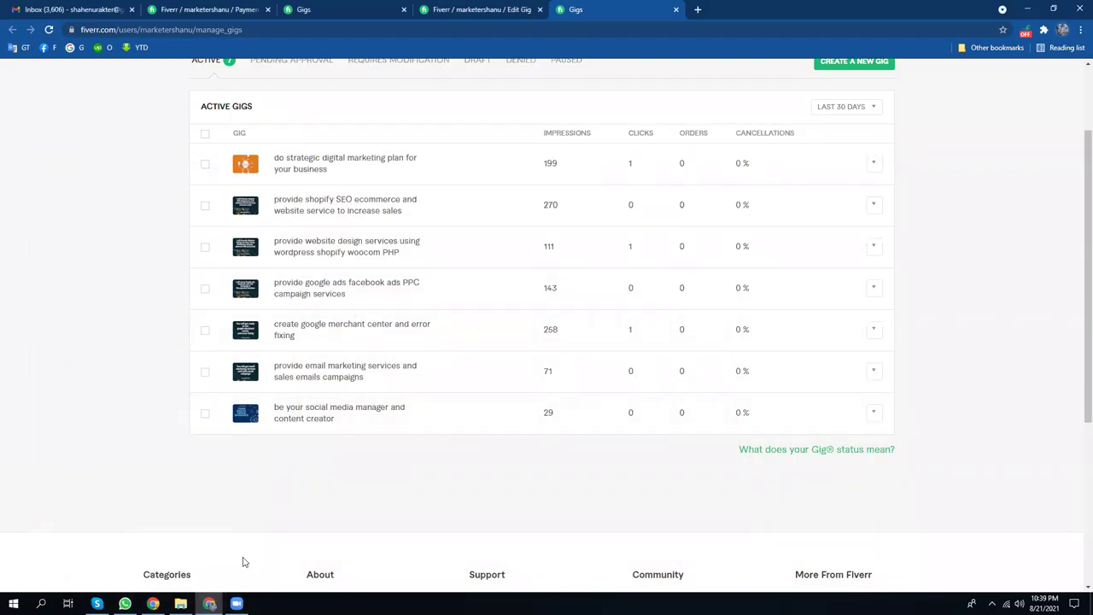
pyautogui.click(209, 604)
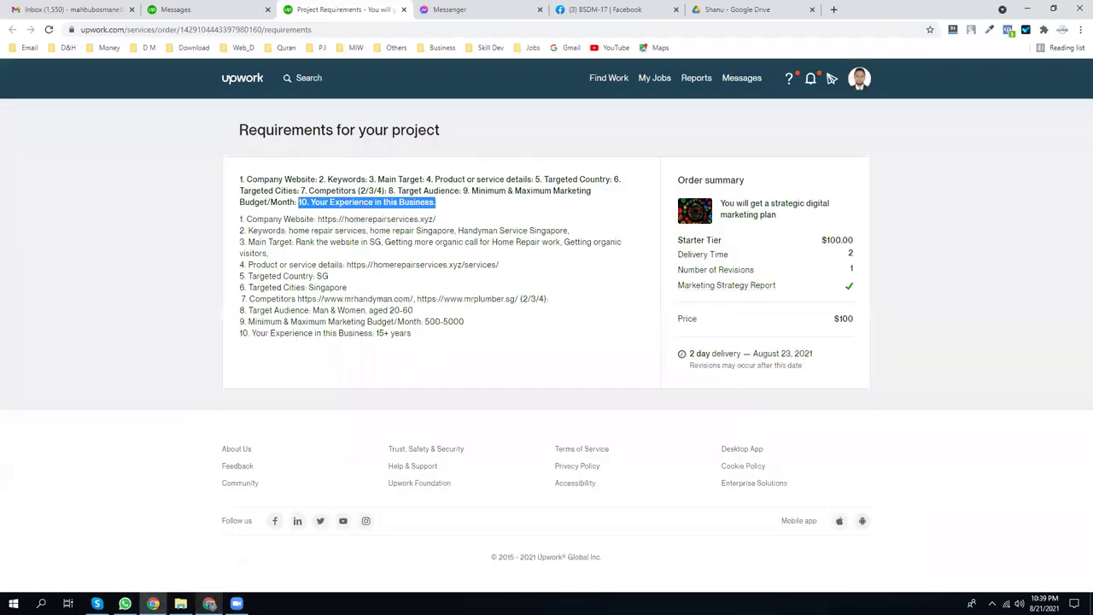
pyautogui.click(610, 10)
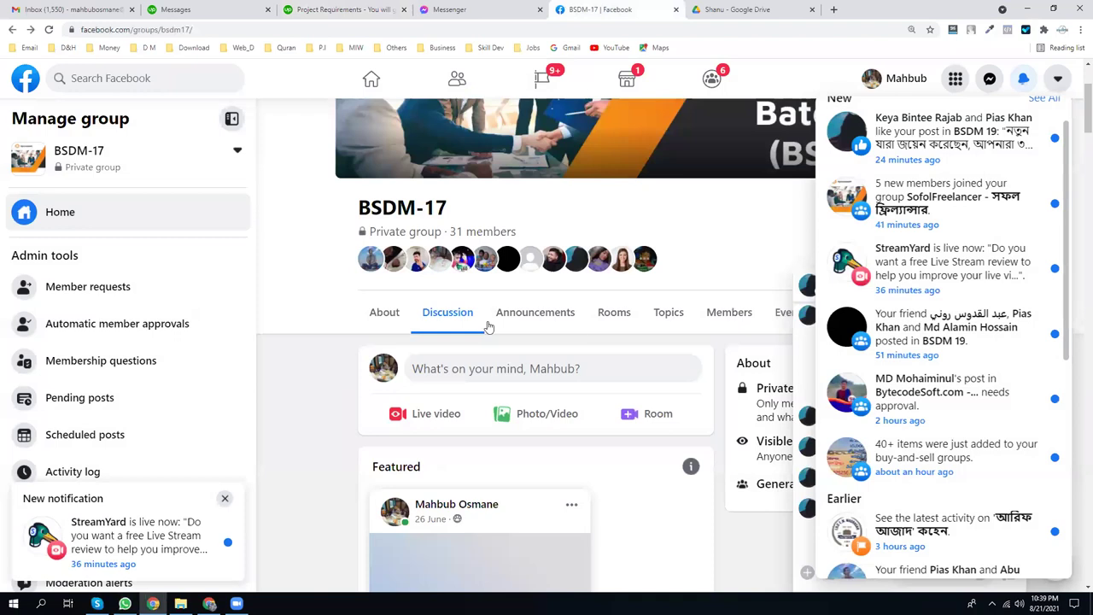
pyautogui.click(460, 370)
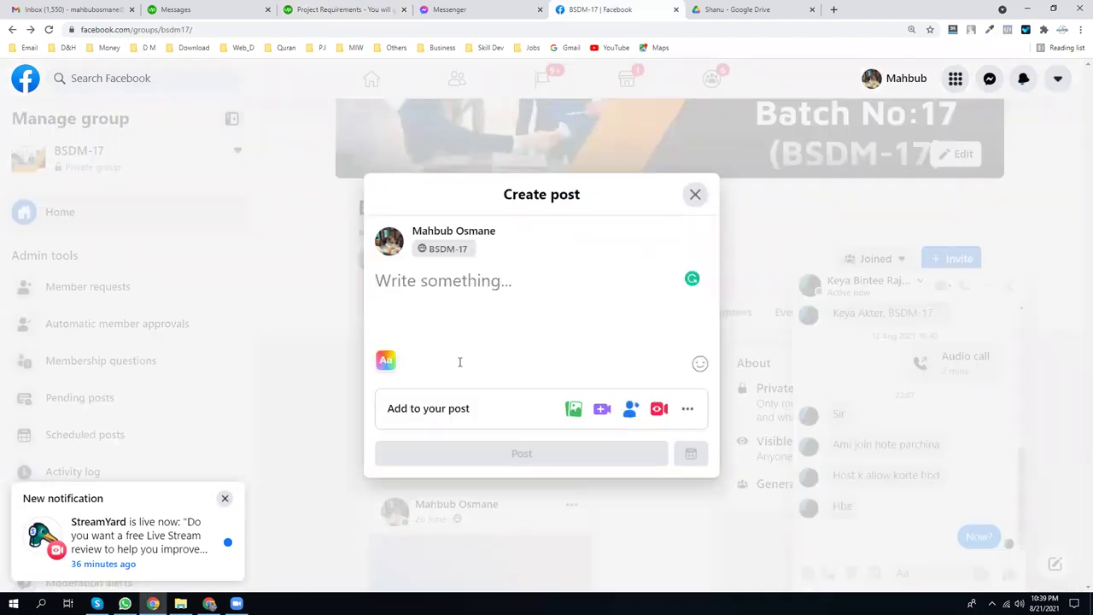
# - Write "Fiverr Gigs to check:" in the post, add the copied gig share links beneath it, and publish it
pyautogui.write('Fiverr G')
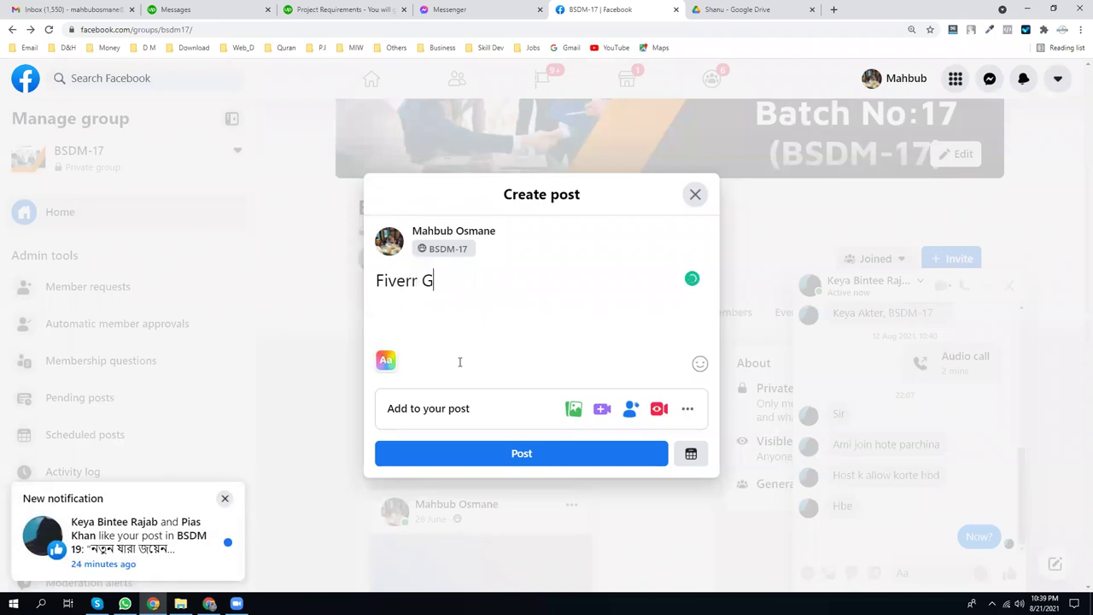
pyautogui.write('igs to')
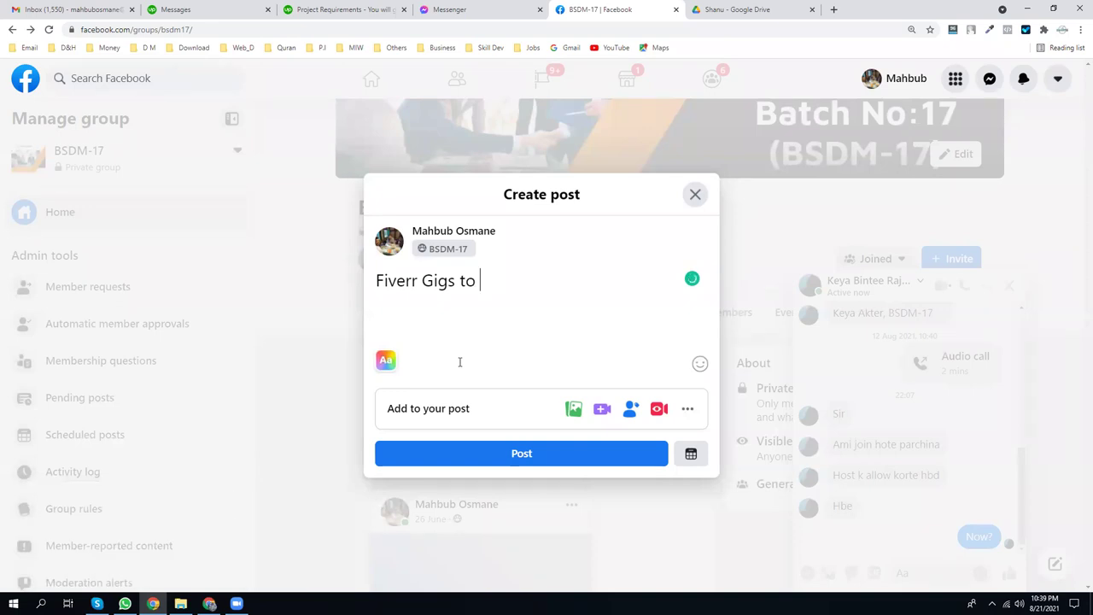
pyautogui.write(' check:')
pyautogui.press('Return')
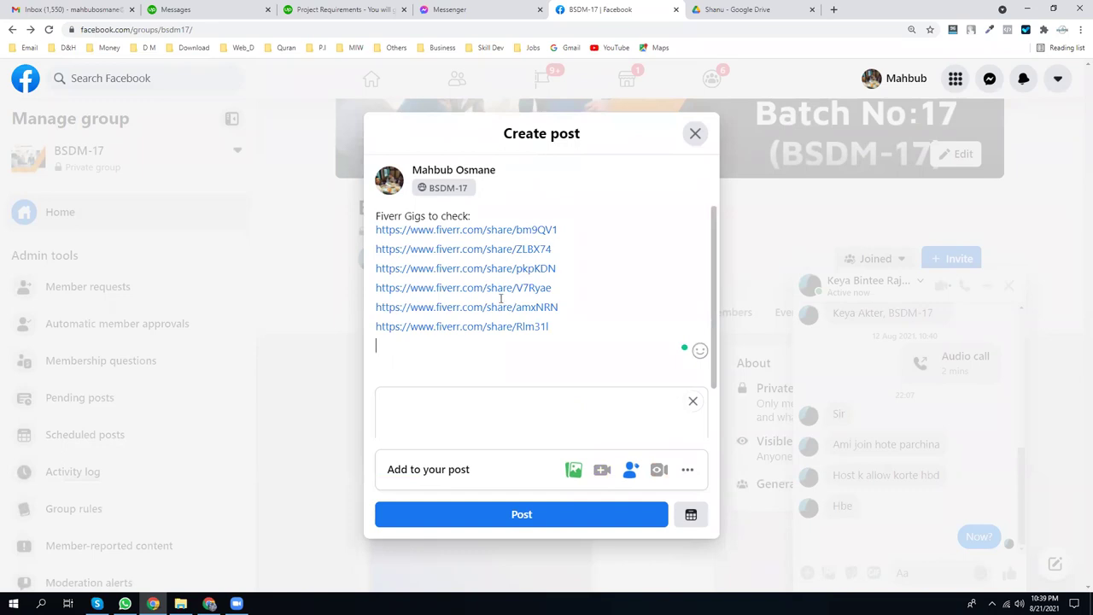
pyautogui.click(524, 519)
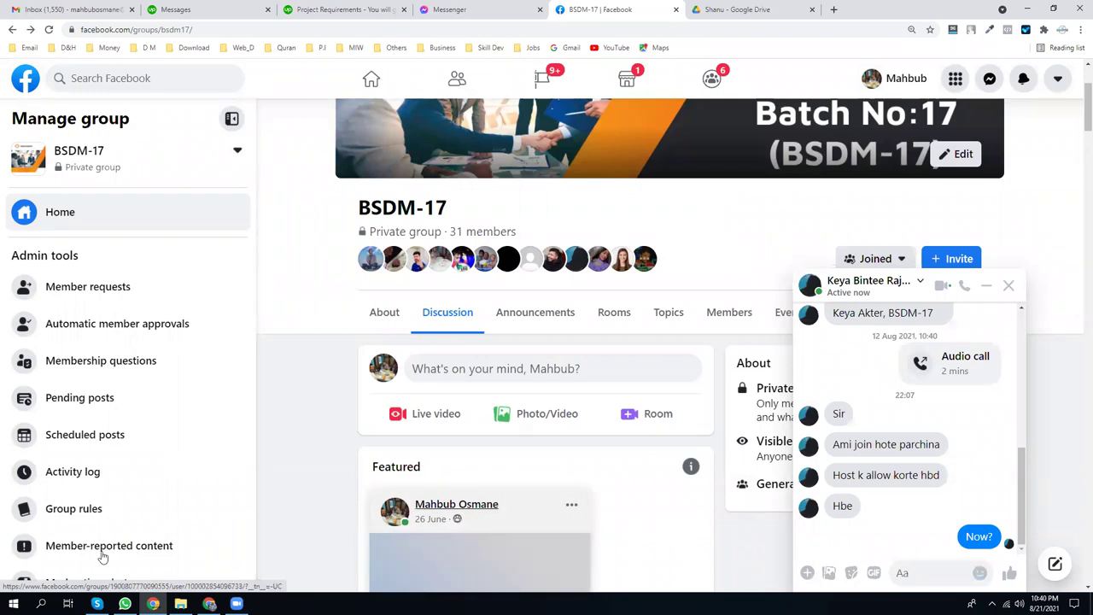
# - Return to the Fiverr window, open the Buyer Requests page and close the gig editing page
pyautogui.click(210, 604)
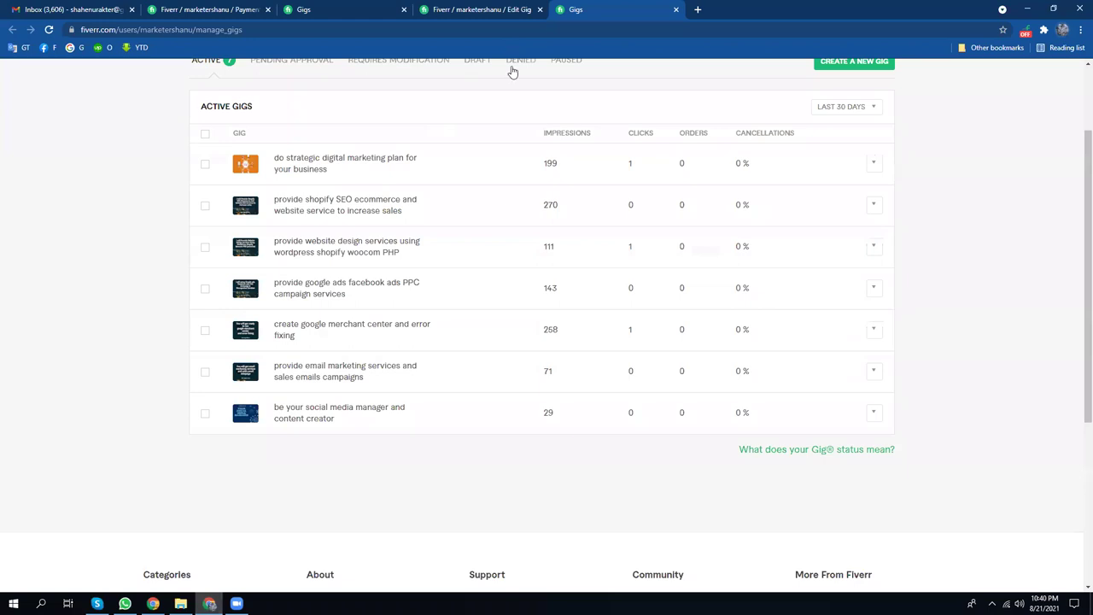
pyautogui.scroll(2, 487, 312)
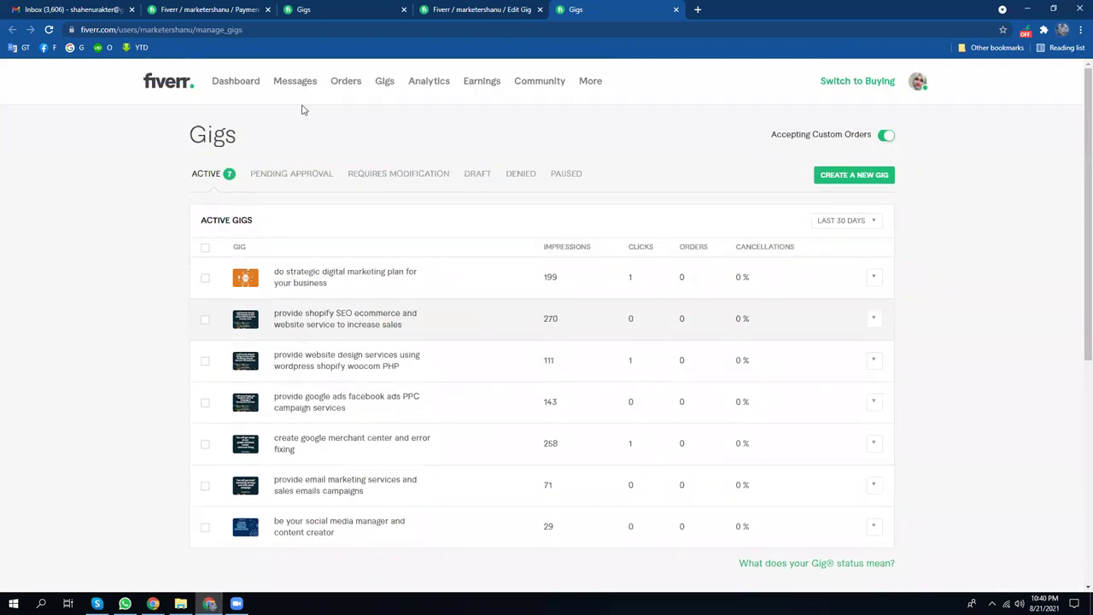
pyautogui.click(595, 88)
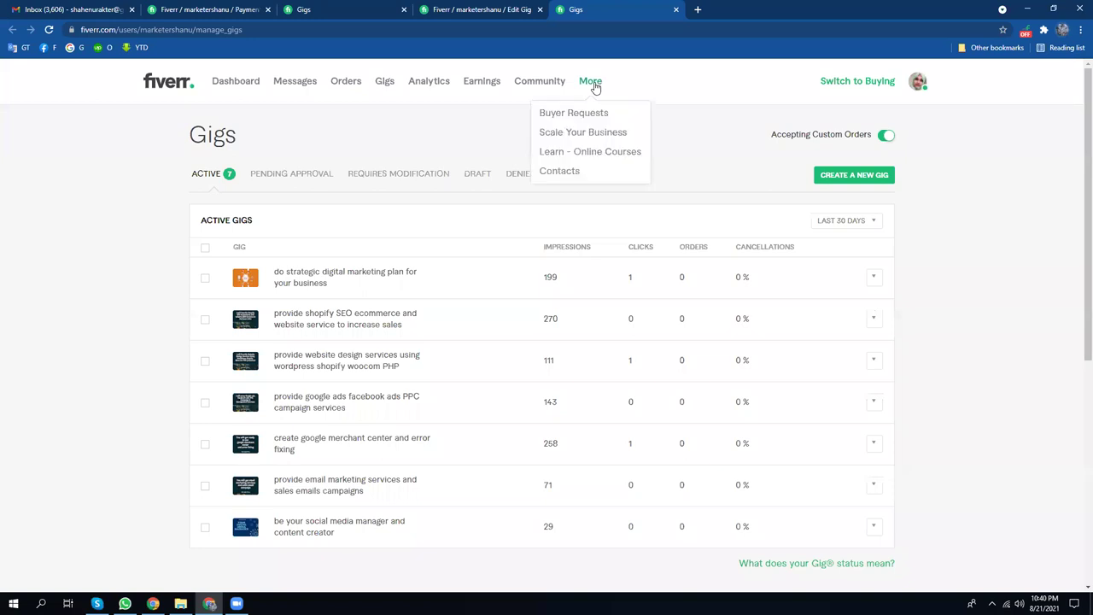
pyautogui.click(588, 113)
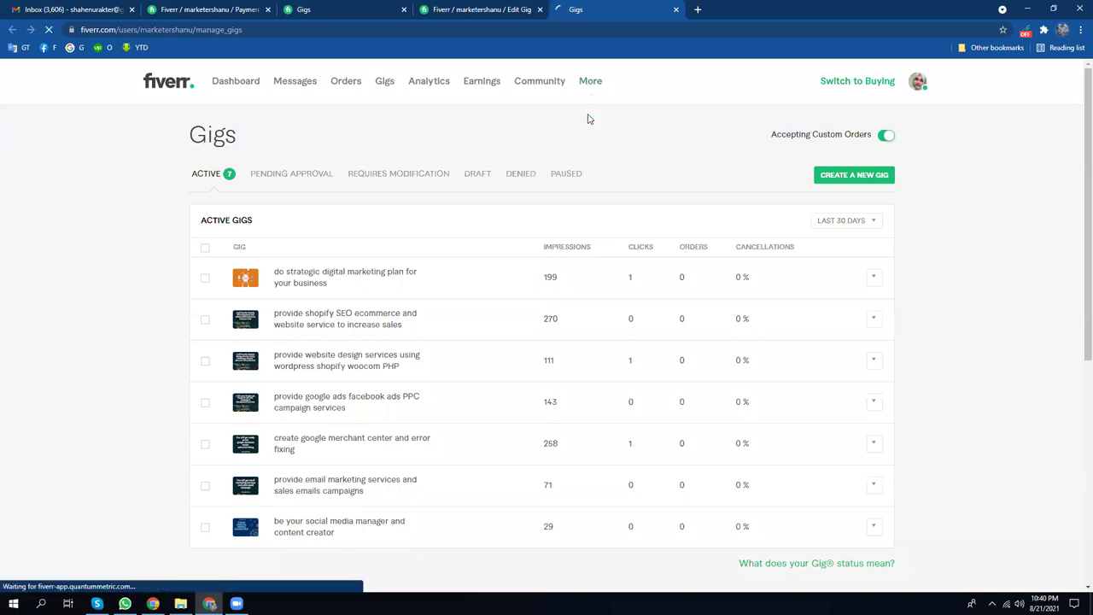
pyautogui.click(539, 9)
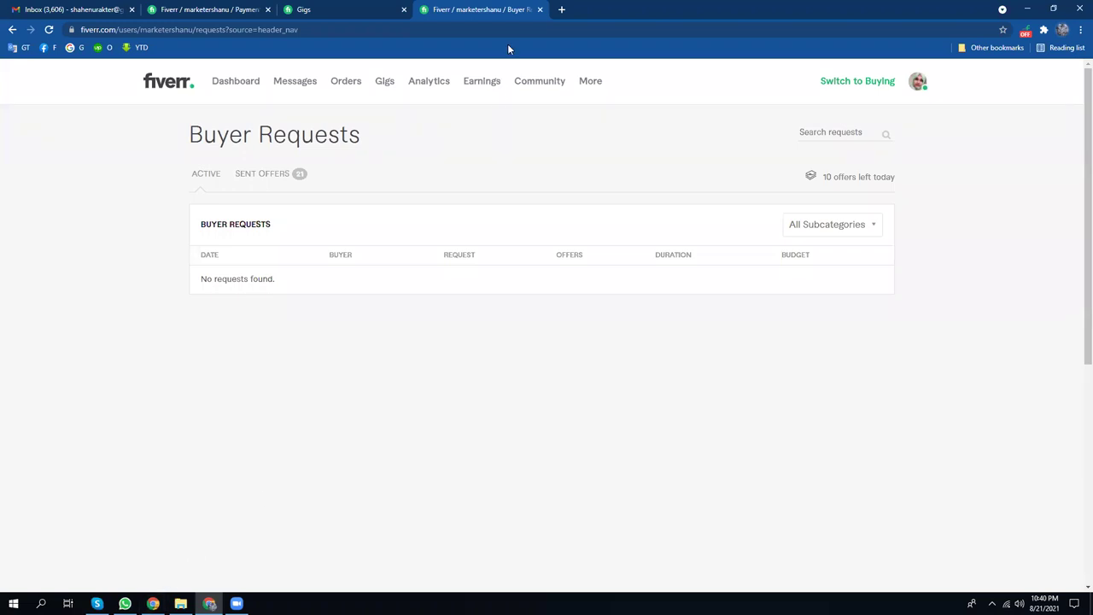
# - Search Google in a new tab for "fiverr" plus the trainer's full name and look through the results
pyautogui.click(561, 9)
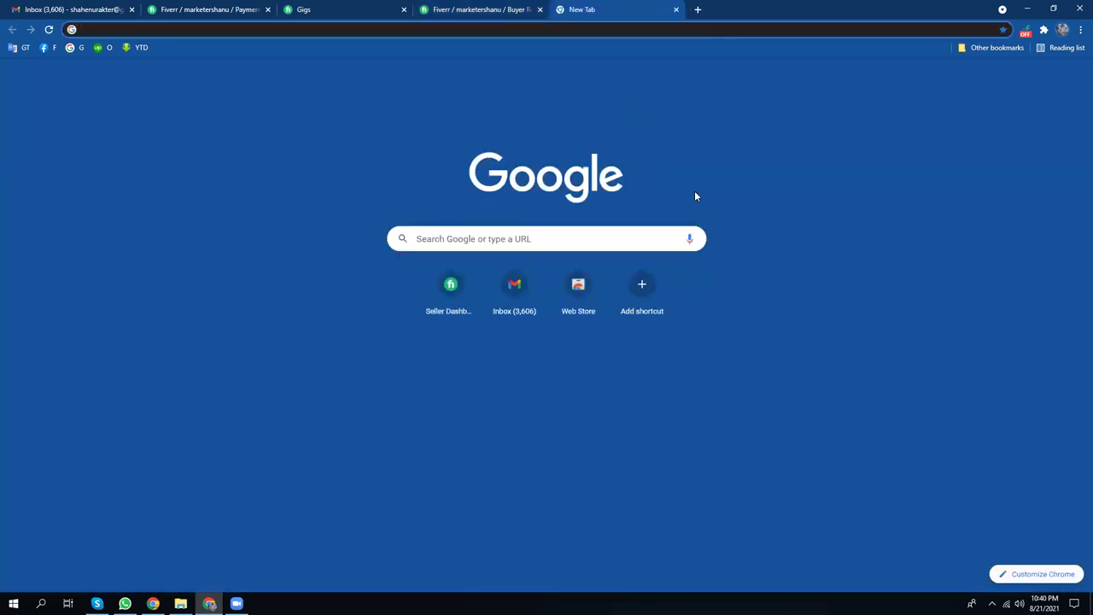
pyautogui.write('fiv')
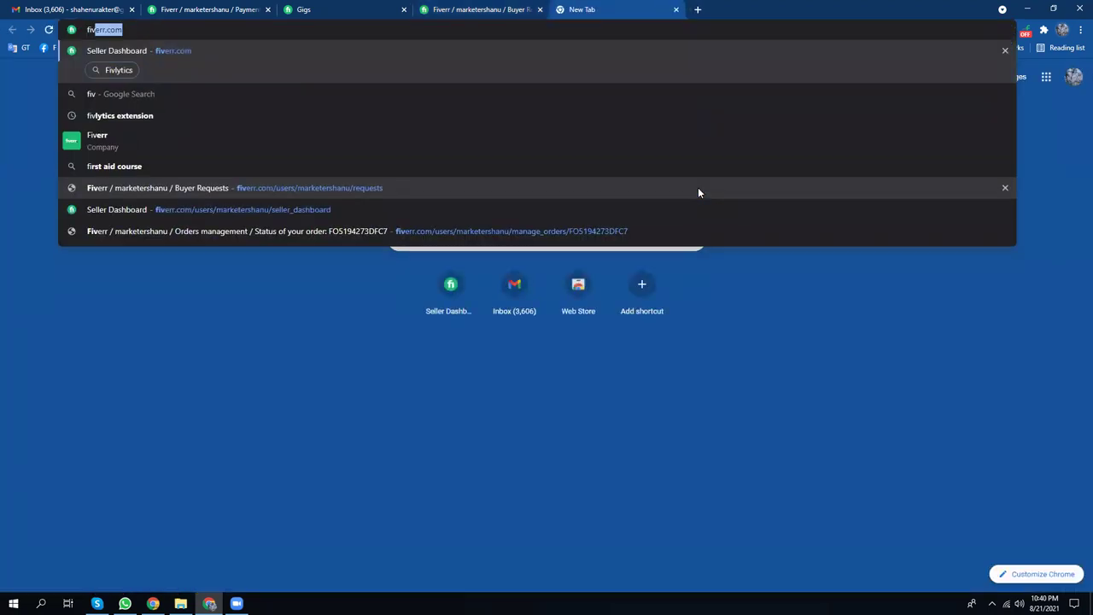
pyautogui.write('err.com')
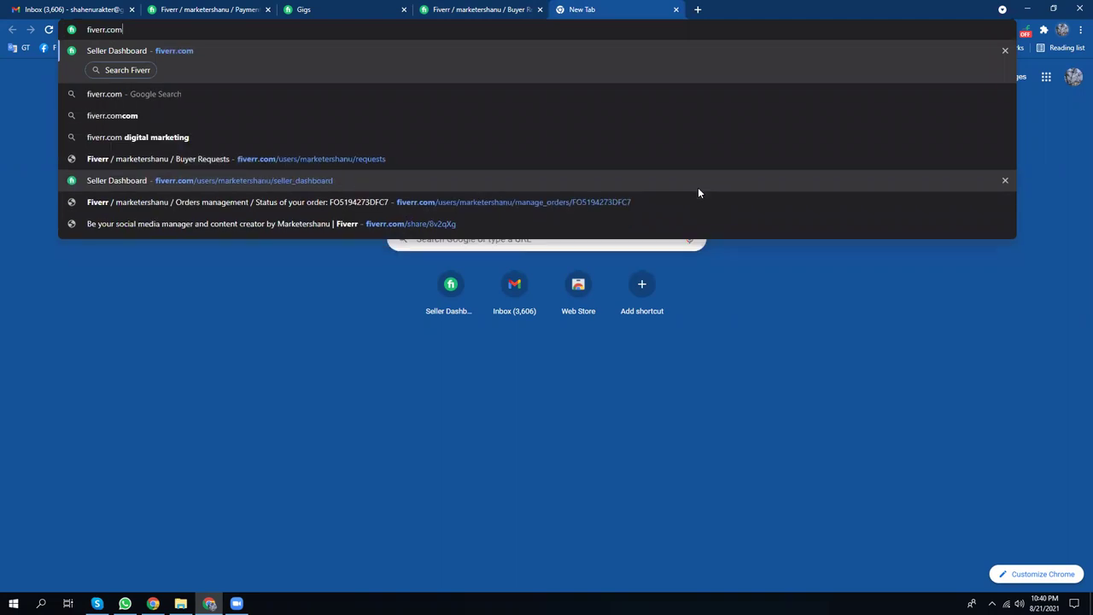
pyautogui.press('BackSpace')
pyautogui.press('BackSpace')
pyautogui.press('BackSpace')
pyautogui.press('BackSpace')
pyautogui.write('m')
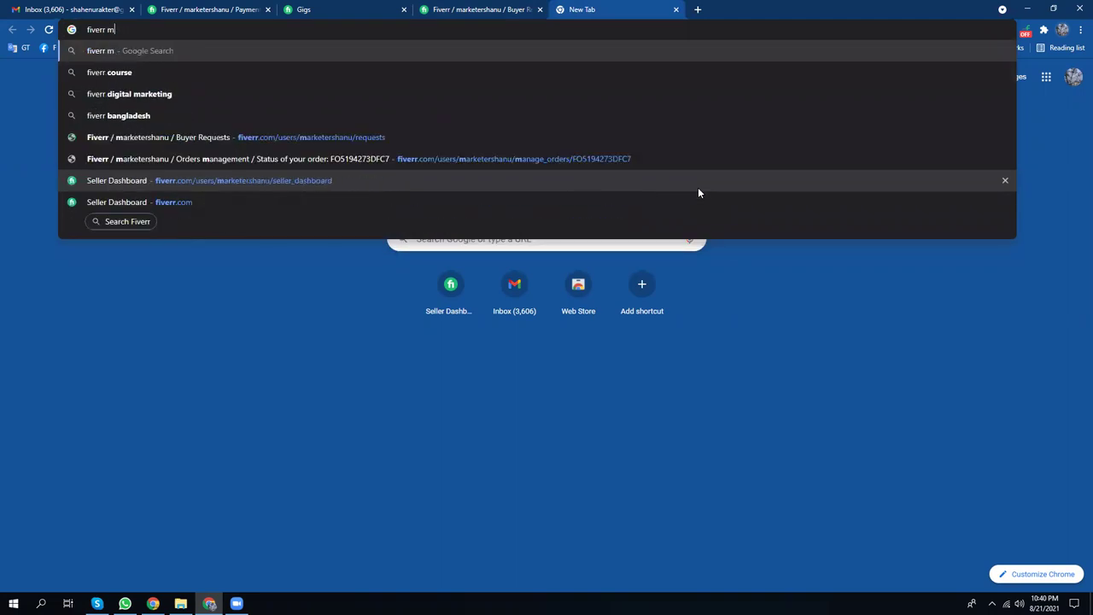
pyautogui.write('ahbub osmane')
pyautogui.press('Return')
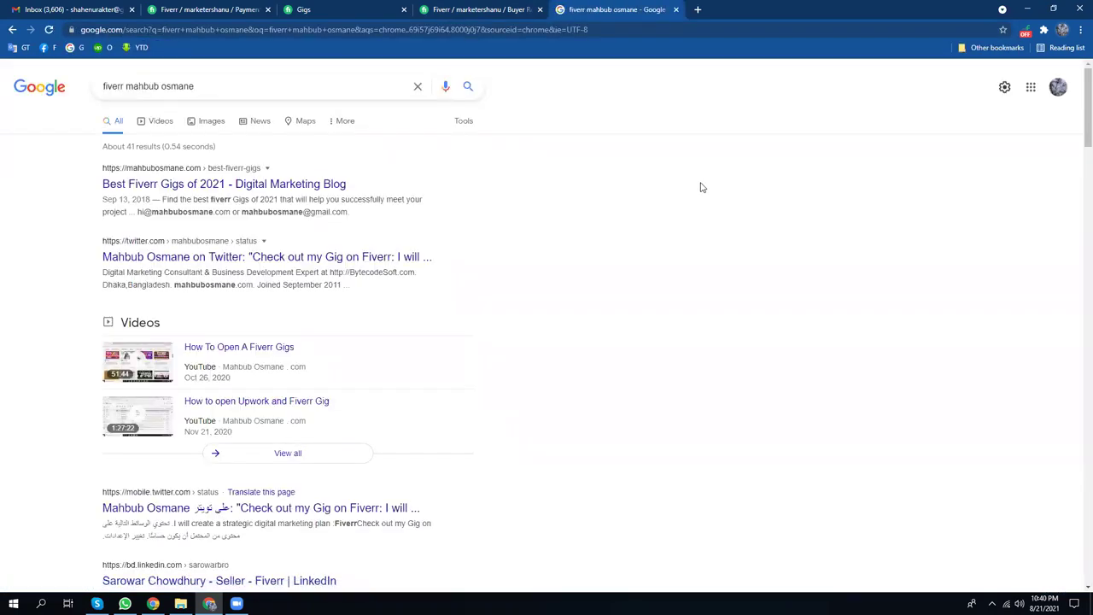
pyautogui.scroll(-3, 702, 401)
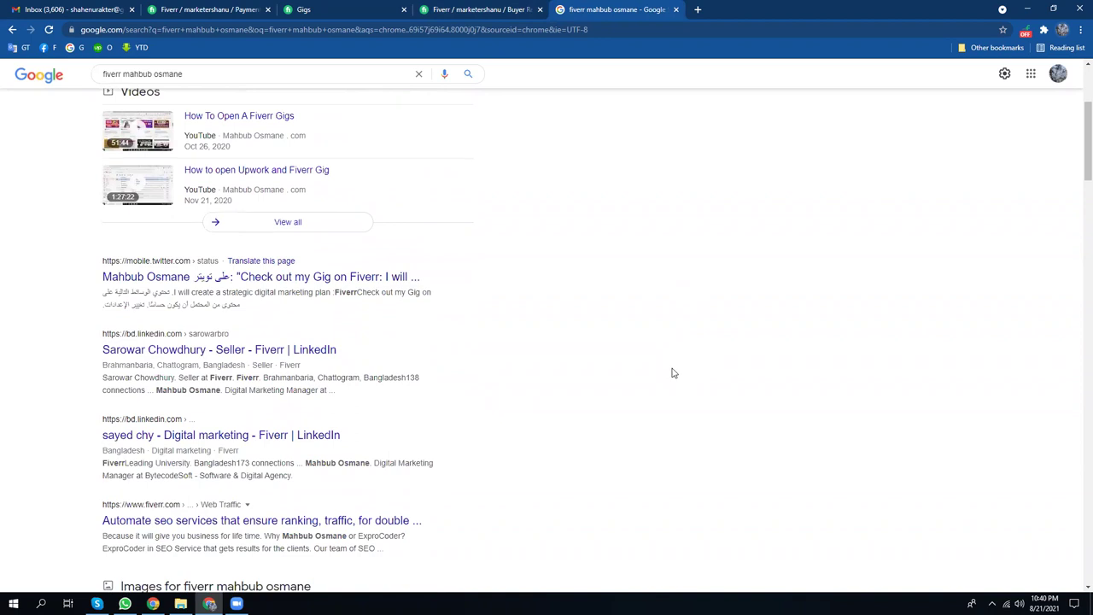
pyautogui.scroll(-5, 672, 373)
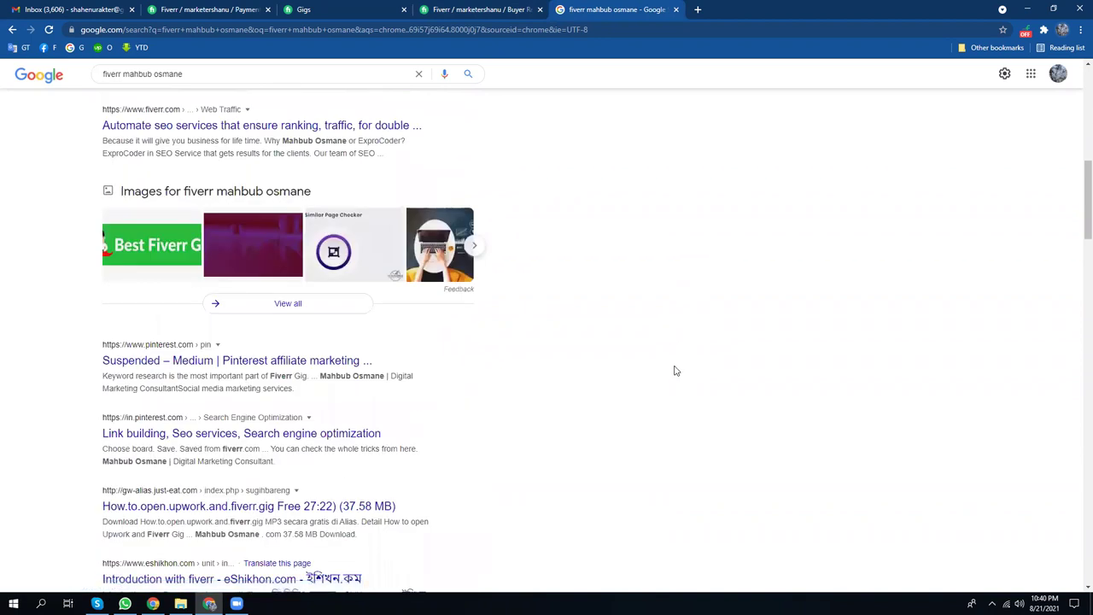
pyautogui.scroll(5, 674, 370)
# - Open the bn subdomain of the trainer's personal website, checking the Buyer Requests page while it loads
pyautogui.click(154, 31)
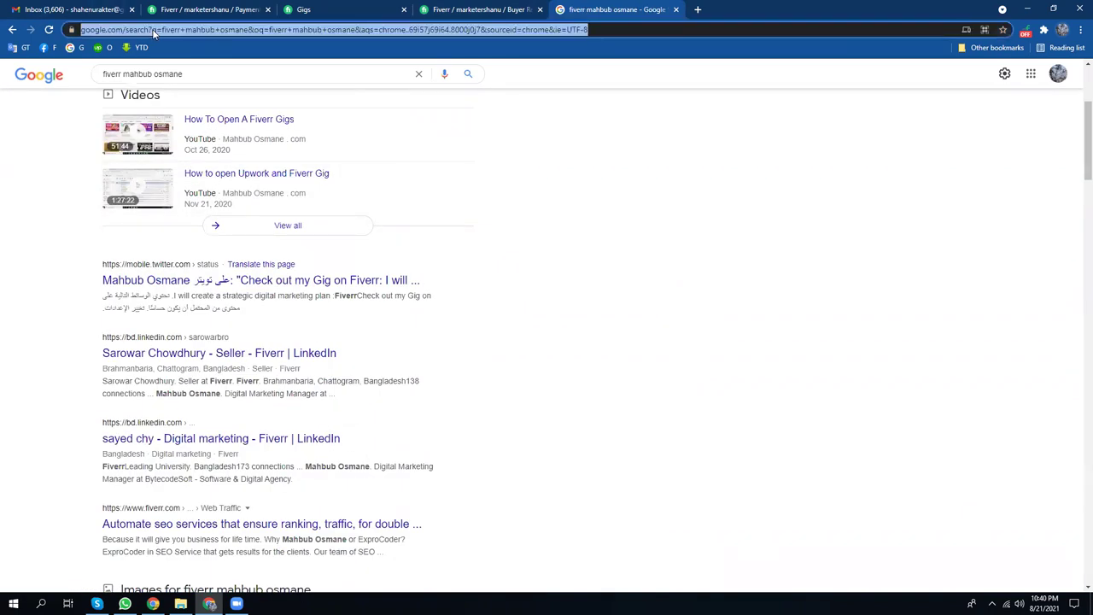
pyautogui.write('bn.mahbubosmane.c')
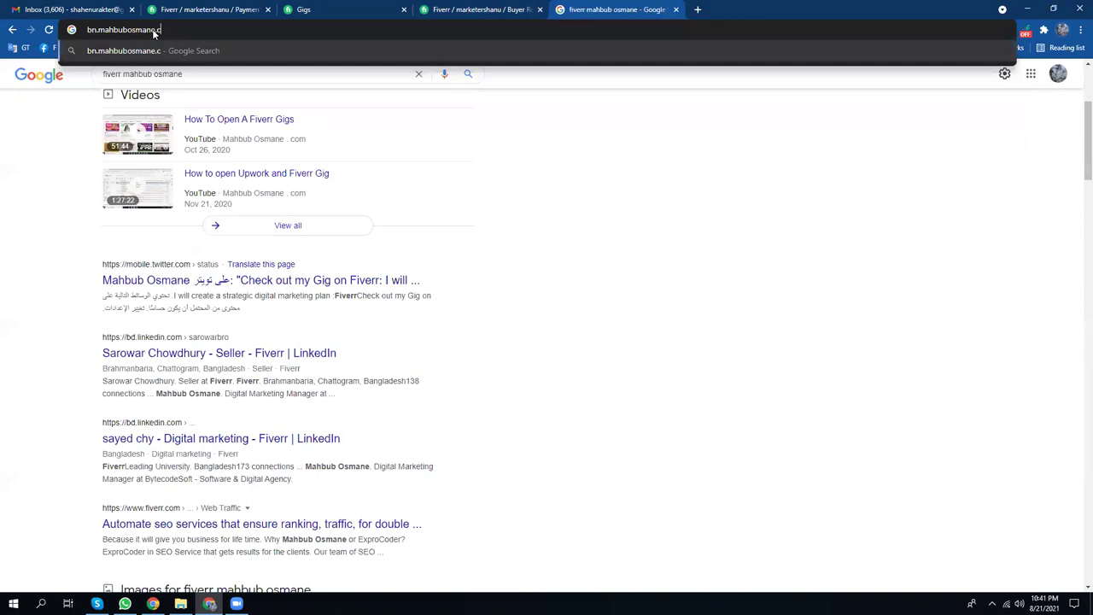
pyautogui.write('om')
pyautogui.press('Return')
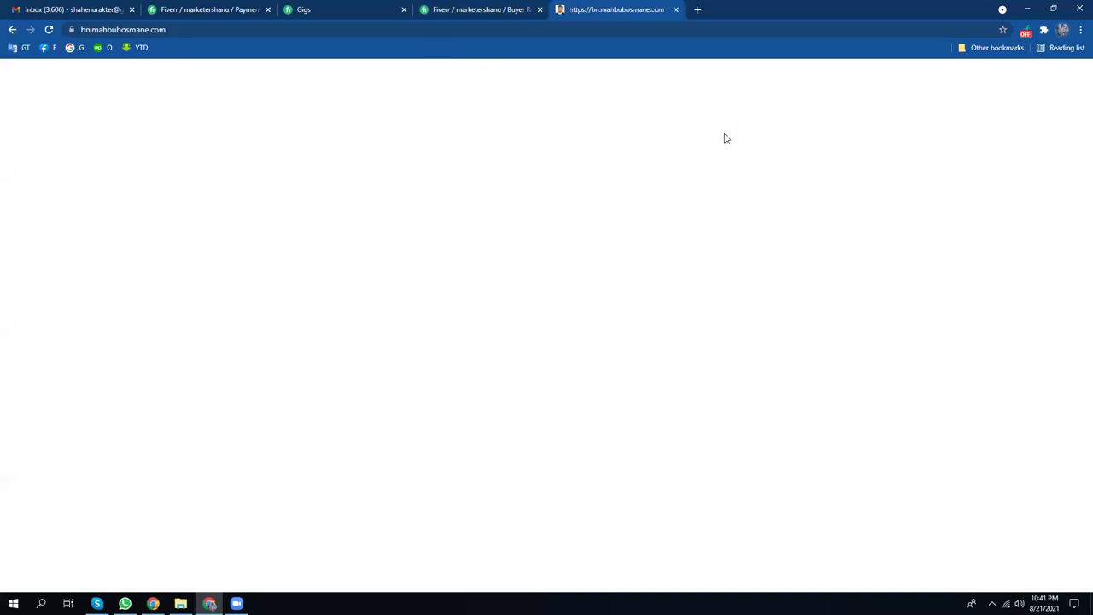
pyautogui.click(441, 5)
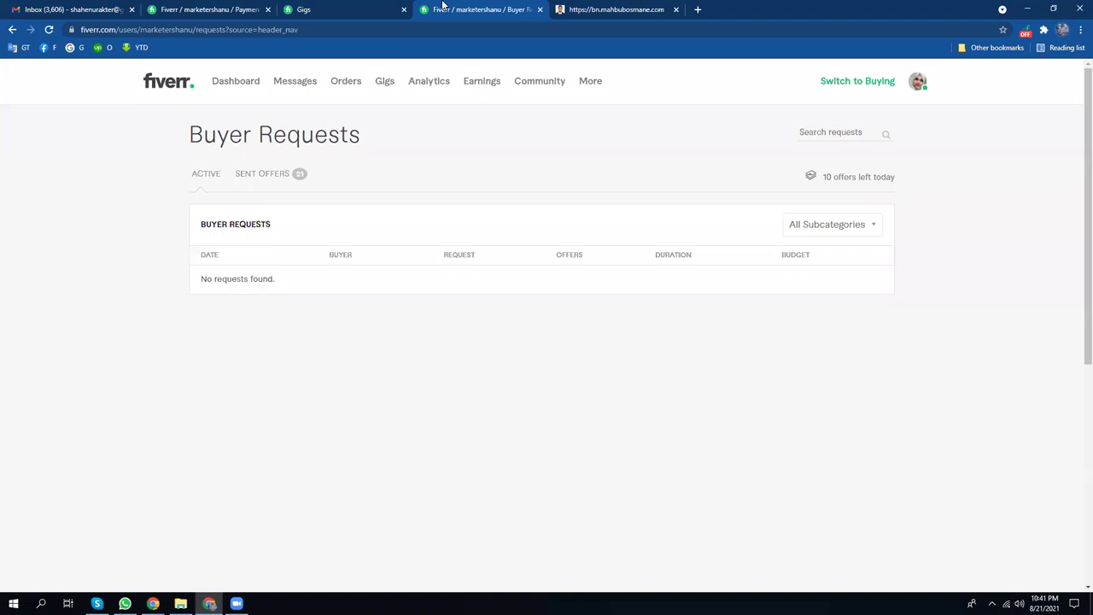
pyautogui.click(589, 7)
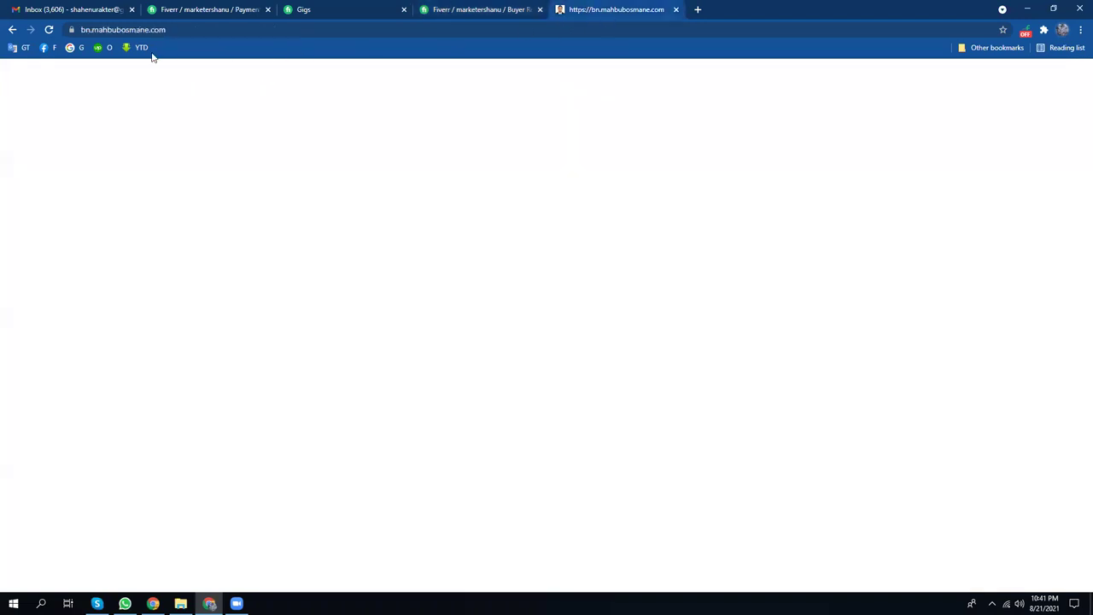
# - Reload the trainer's website and copy its address
pyautogui.click(48, 30)
pyautogui.click(212, 32)
pyautogui.press('Return')
pyautogui.click(139, 30)
pyautogui.rightClick(139, 30)
pyautogui.click(169, 109)
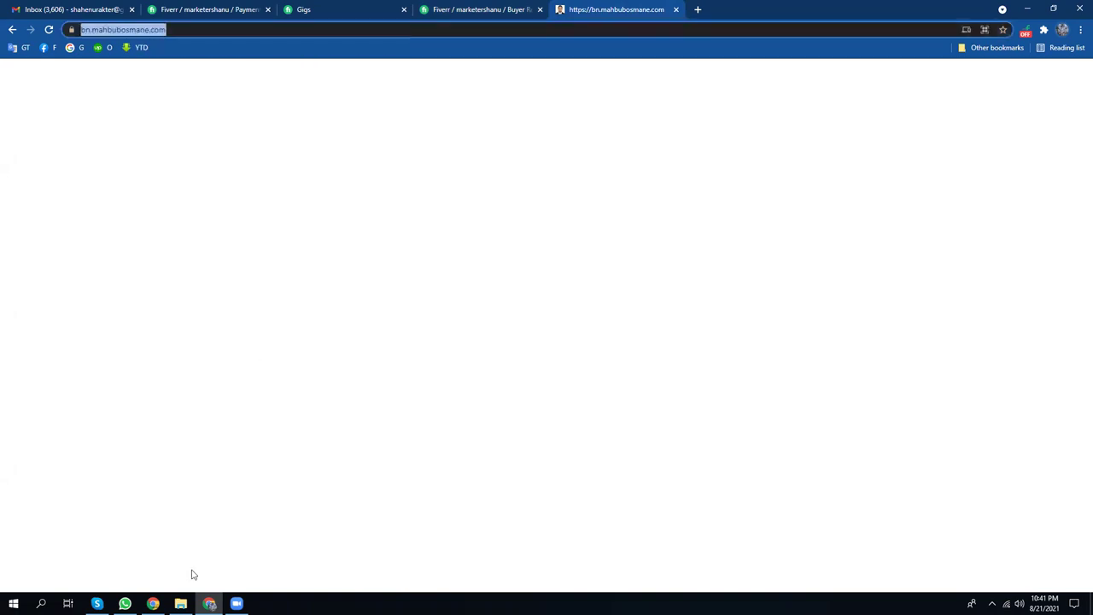
# - Switch to the other Chrome window and load the copied bn subdomain address in place of the Shanu Drive folder
pyautogui.click(153, 604)
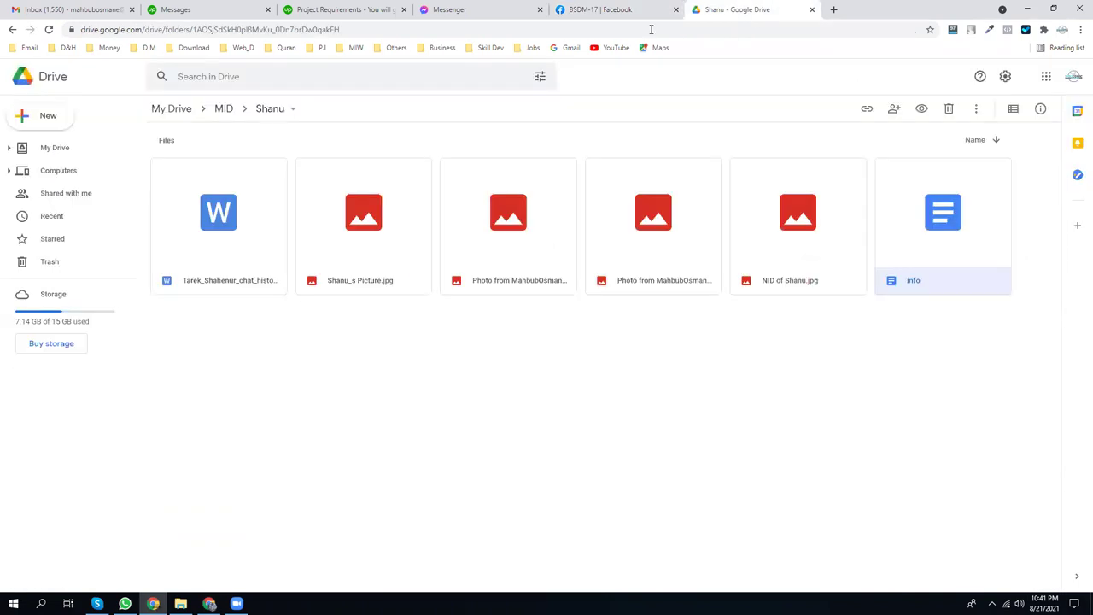
pyautogui.click(779, 11)
pyautogui.click(637, 29)
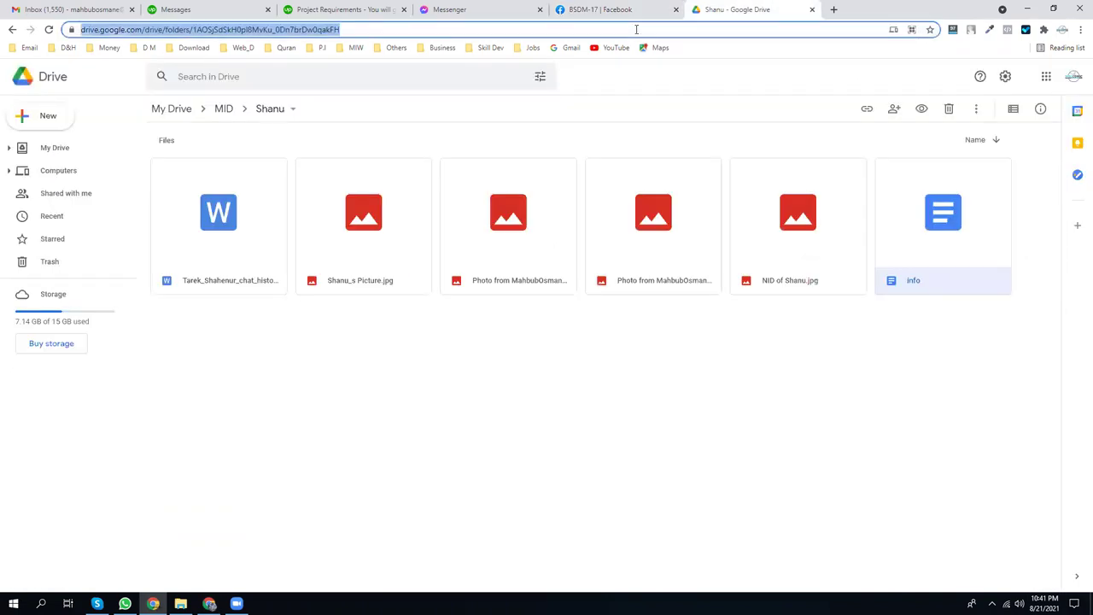
pyautogui.hotkey('ctrl', 'v')
pyautogui.press('Return')
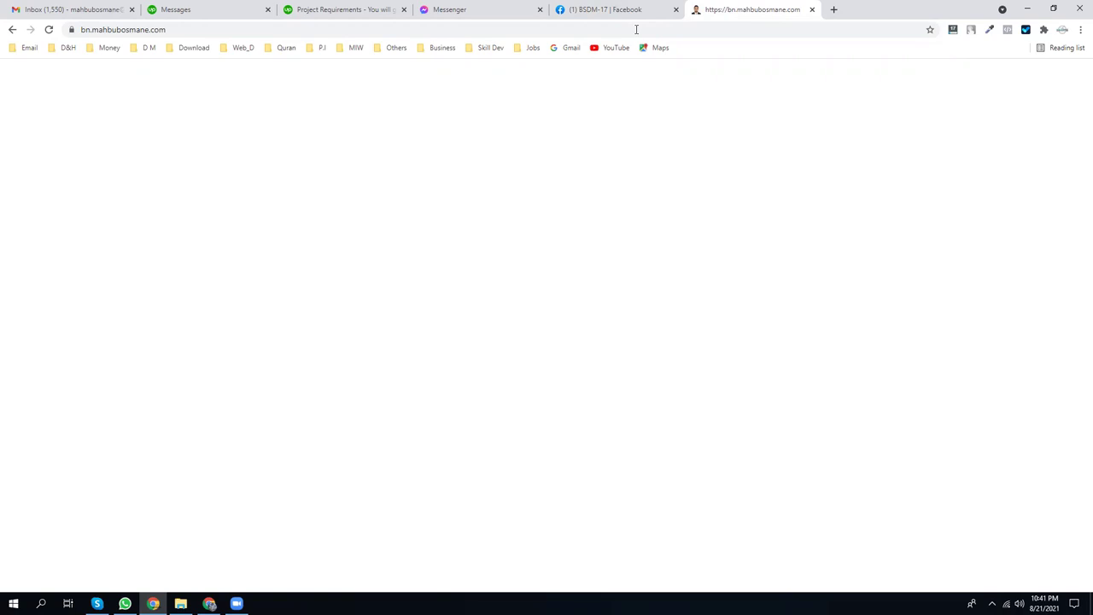
# - Glance at the Gmail inbox, return to the bn subdomain page and reload it
pyautogui.click(38, 9)
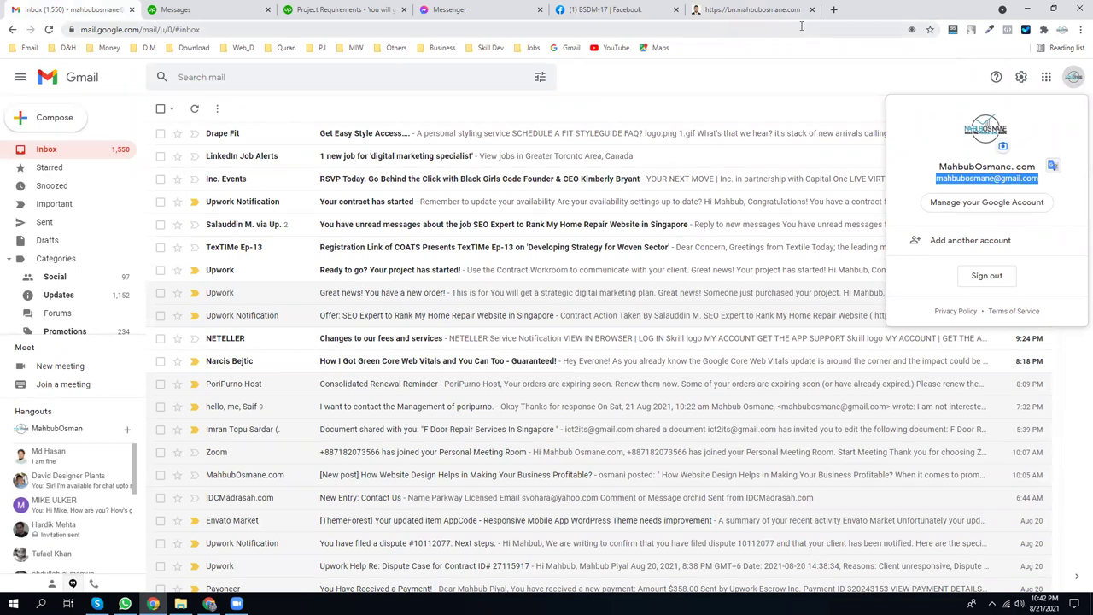
pyautogui.click(777, 10)
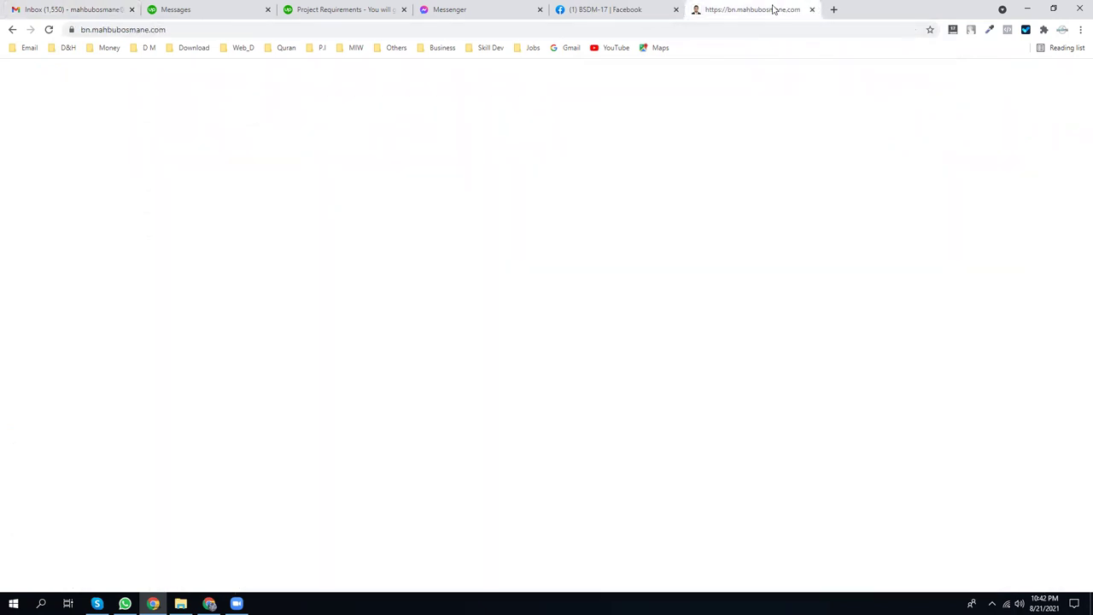
pyautogui.click(47, 30)
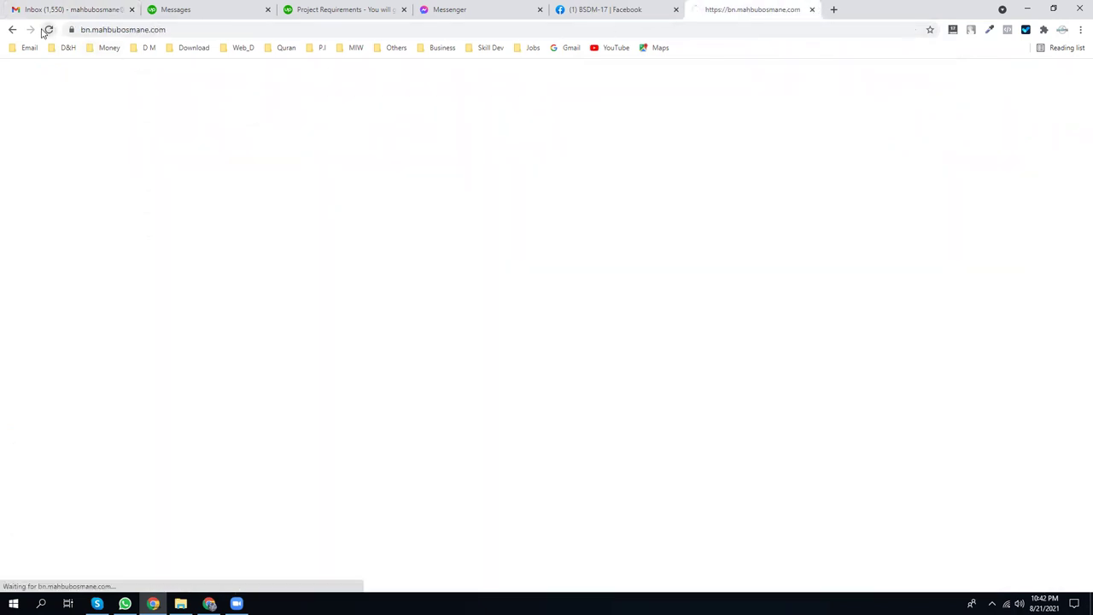
# - Open the trainer's main website in a new tab and check it against the bn subdomain page
pyautogui.click(834, 10)
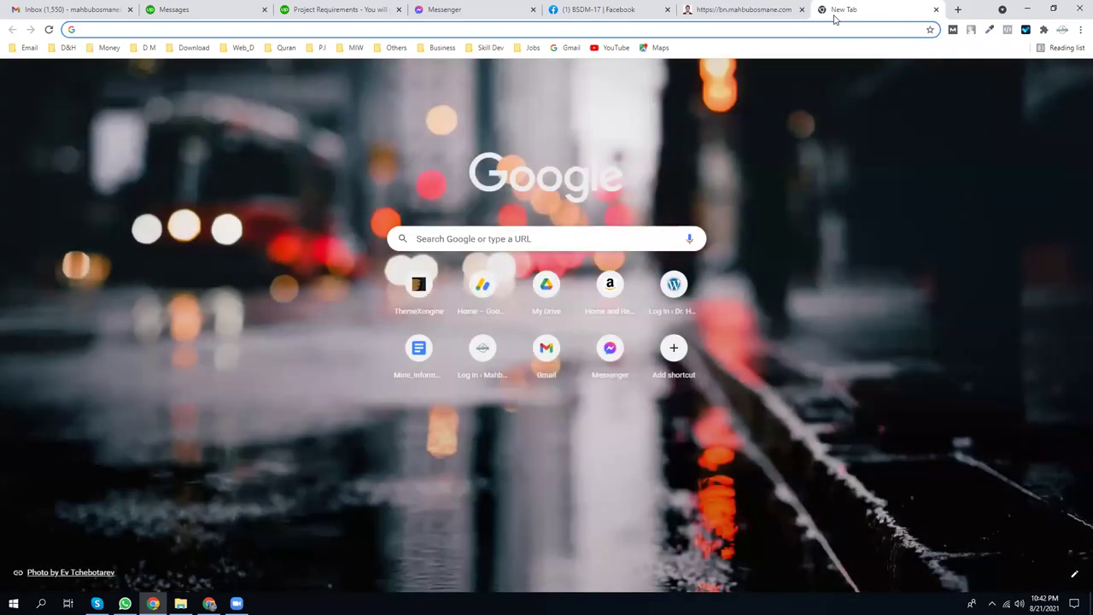
pyautogui.write('mah')
pyautogui.press('Return')
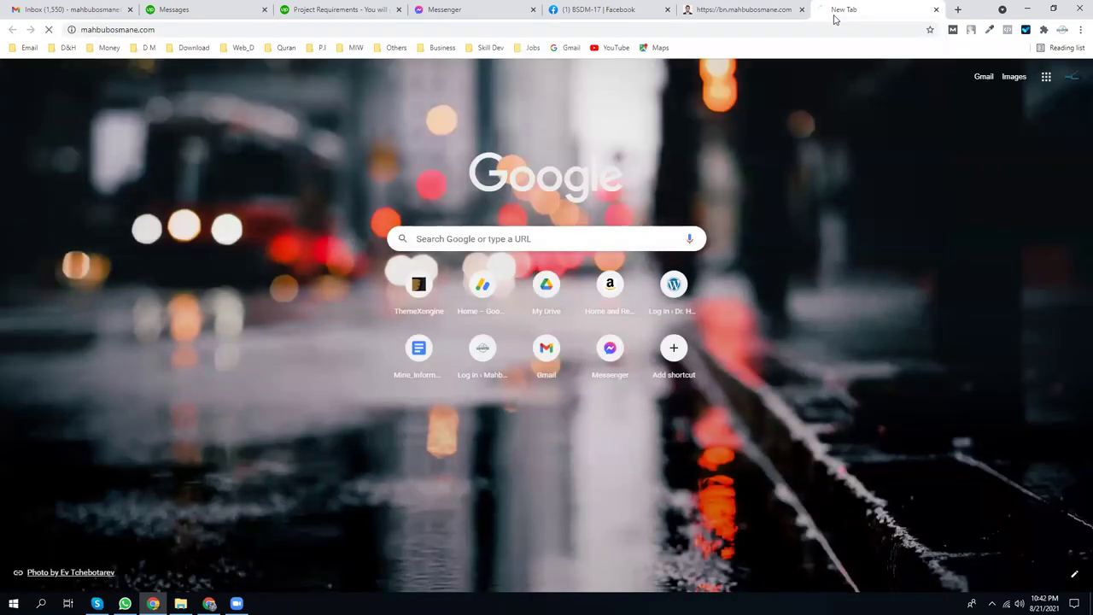
pyautogui.click(743, 7)
pyautogui.click(845, 9)
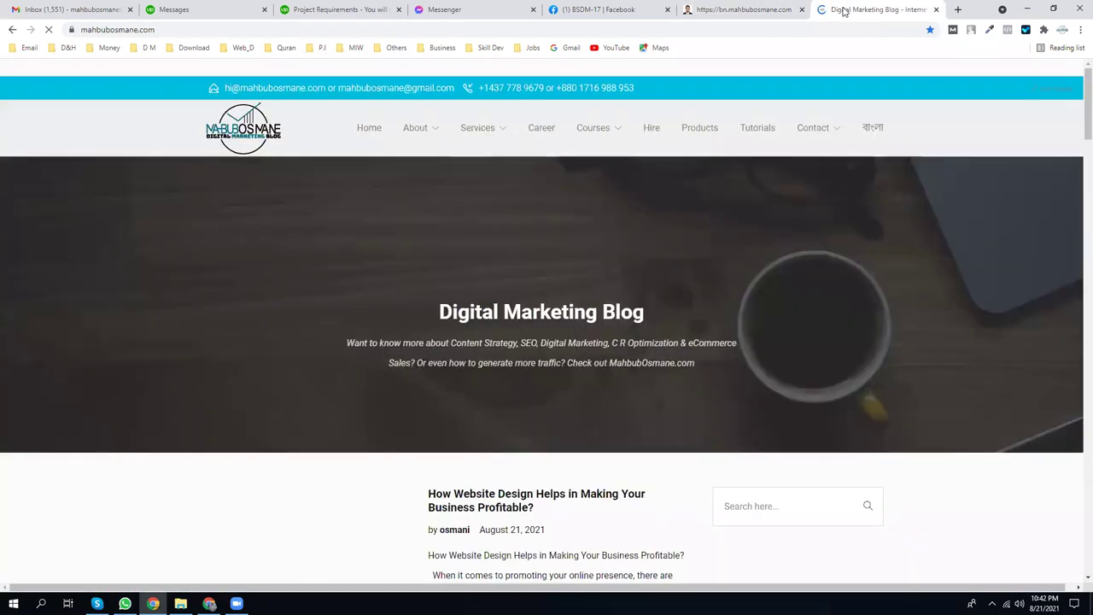
pyautogui.click(736, 7)
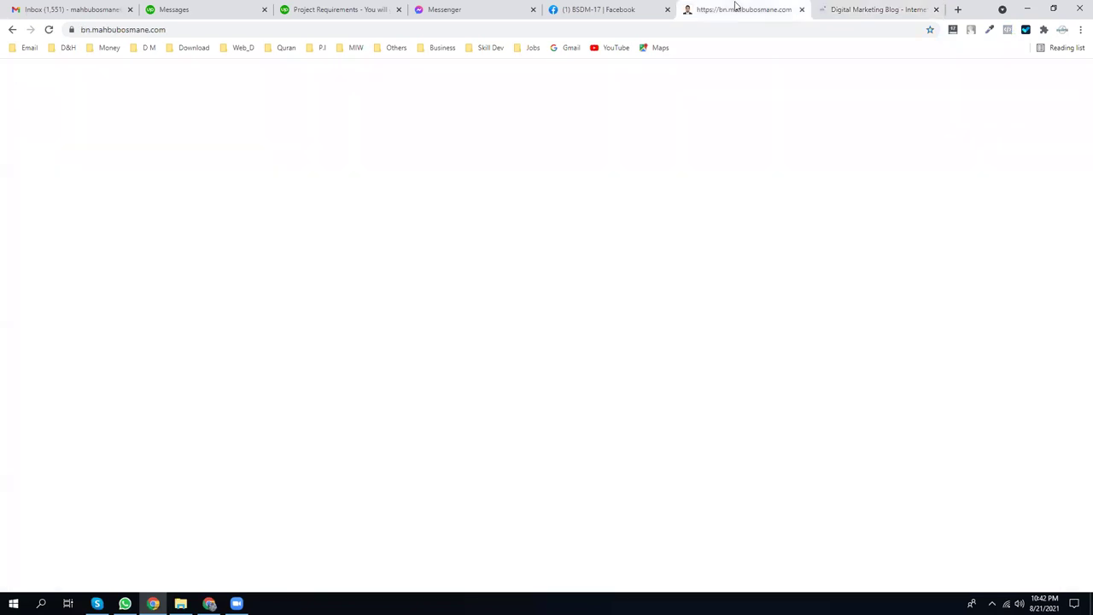